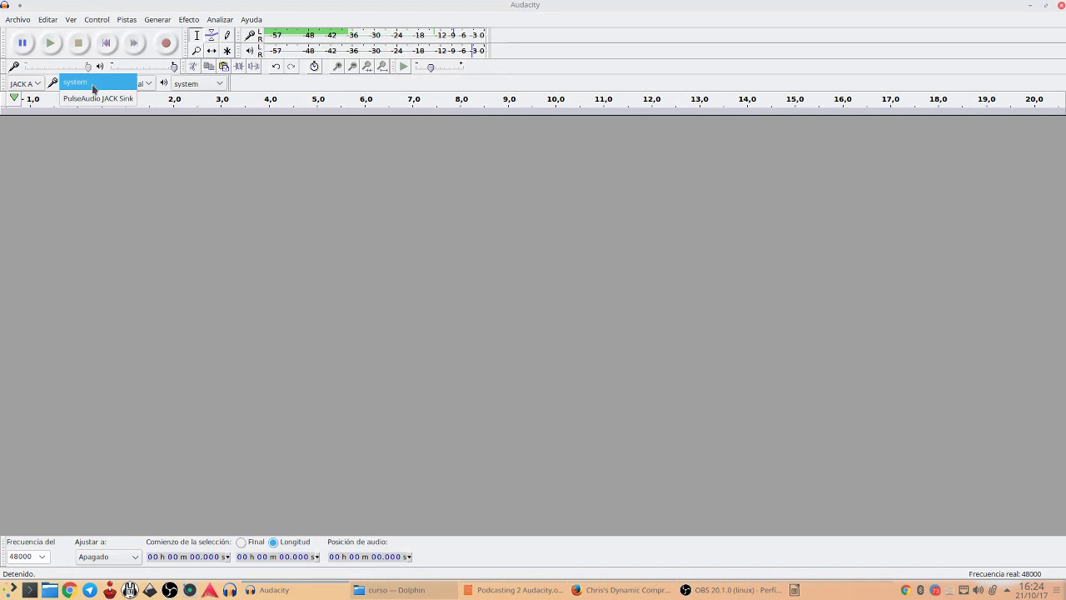
Step: Choose system as the recording device
{"action": "left_click", "coordinate": [91, 85]}
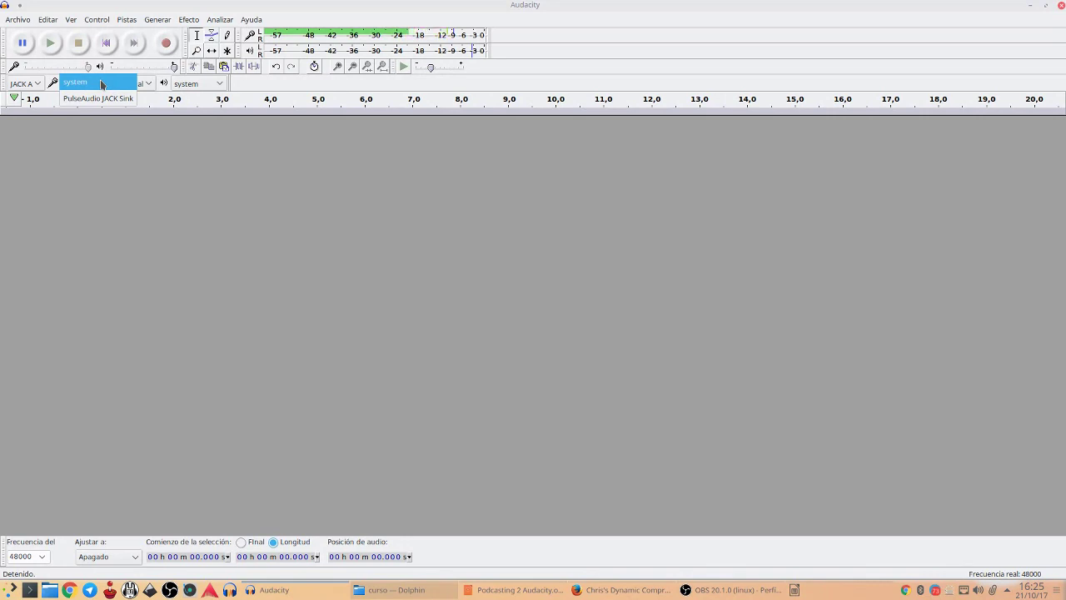
{"action": "left_click", "coordinate": [101, 84]}
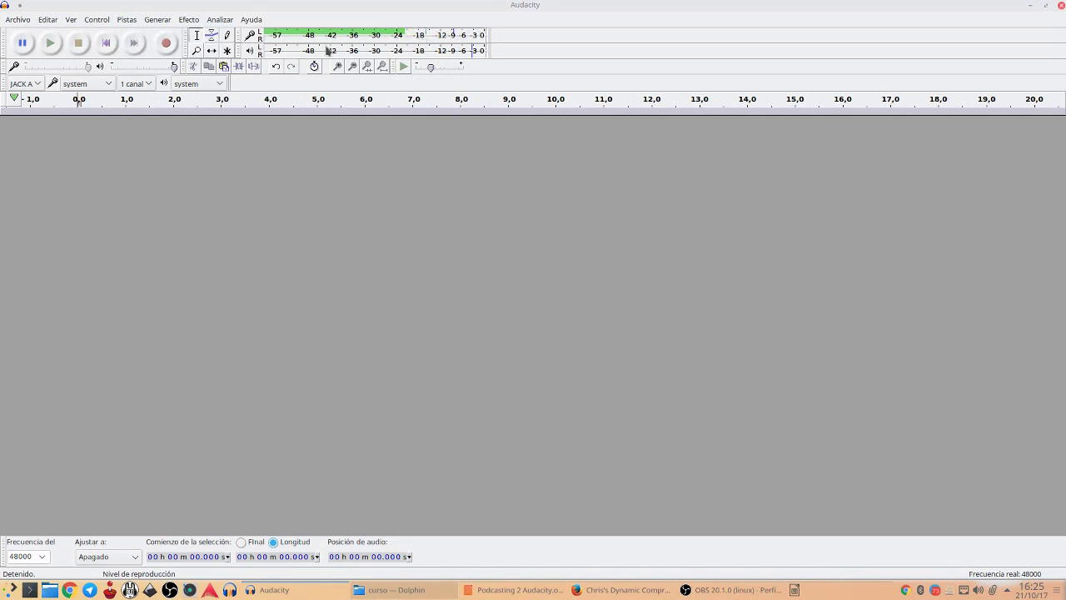
Step: Switch the recording to 2 channels and start monitoring the microphone level
{"action": "left_click", "coordinate": [141, 84]}
{"action": "left_click", "coordinate": [148, 98]}
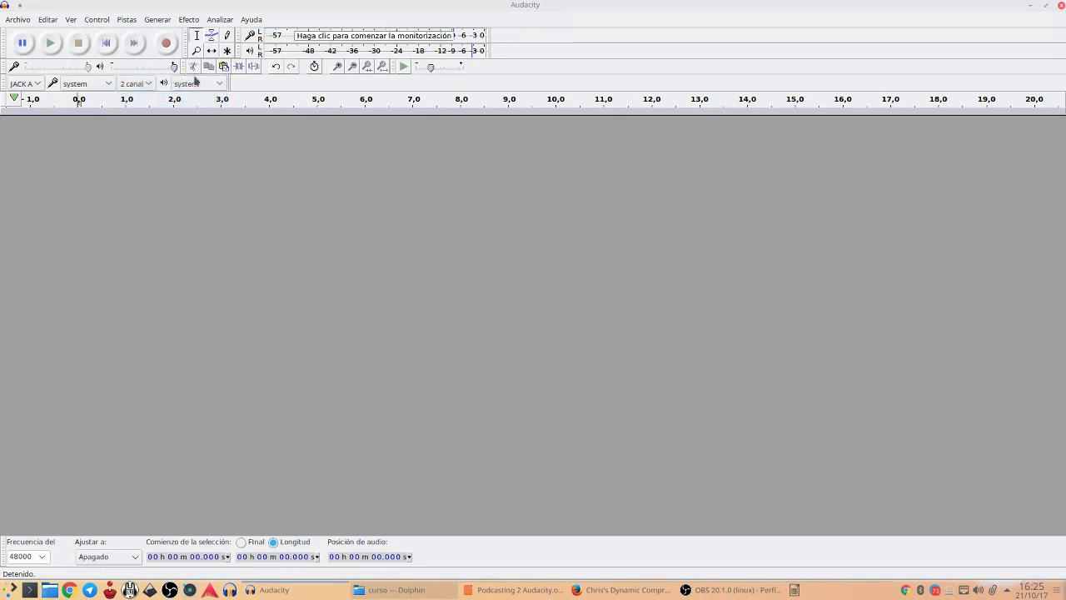
{"action": "left_click", "coordinate": [282, 37]}
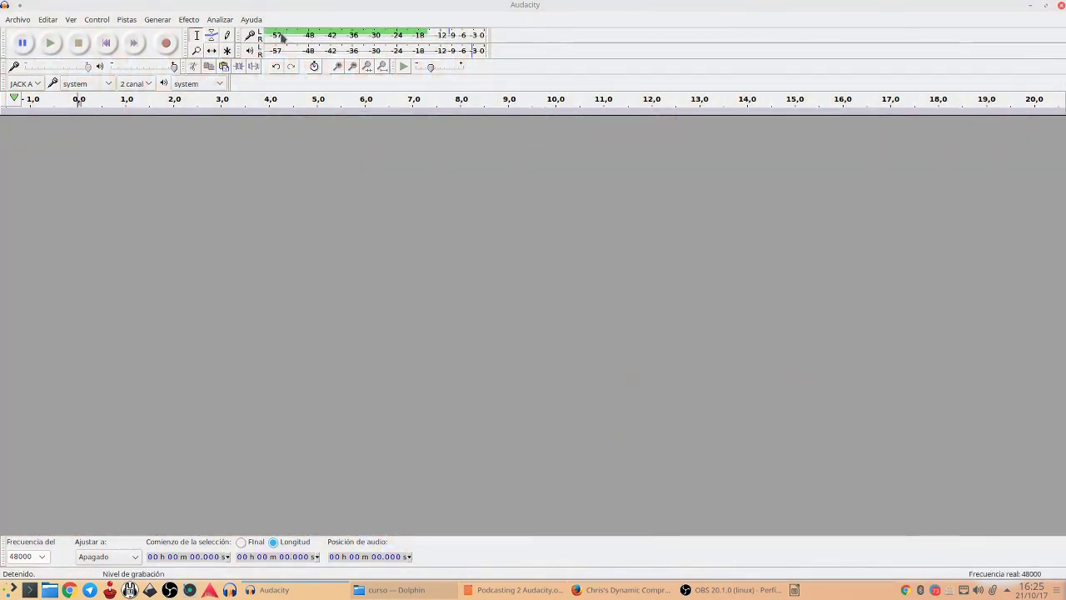
Step: Set the recording to 1 channel and start monitoring the microphone level
{"action": "left_click", "coordinate": [150, 85]}
{"action": "left_click", "coordinate": [160, 66]}
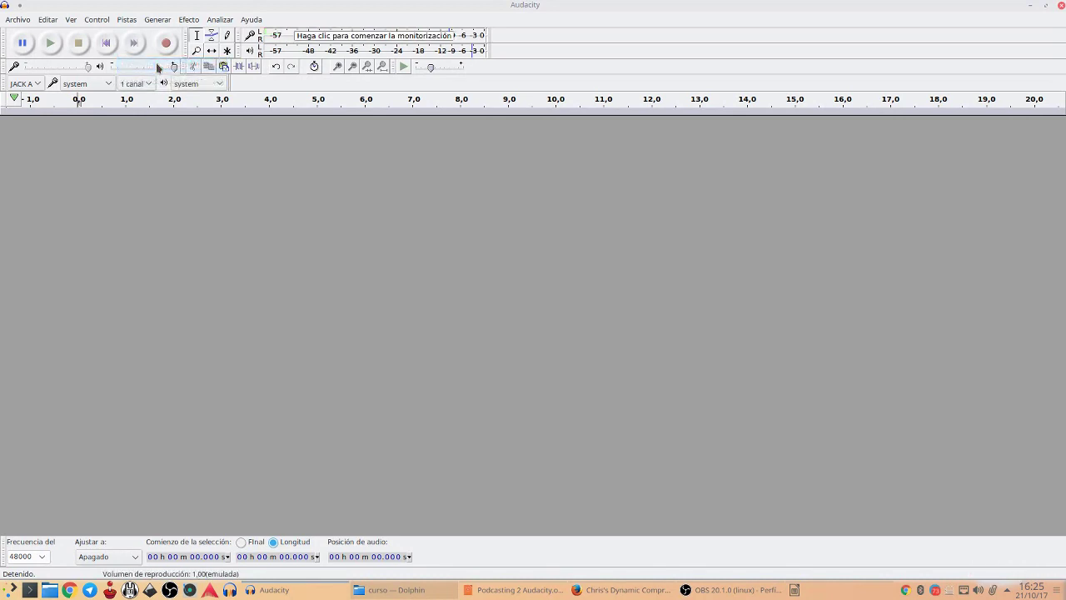
{"action": "left_click", "coordinate": [293, 35]}
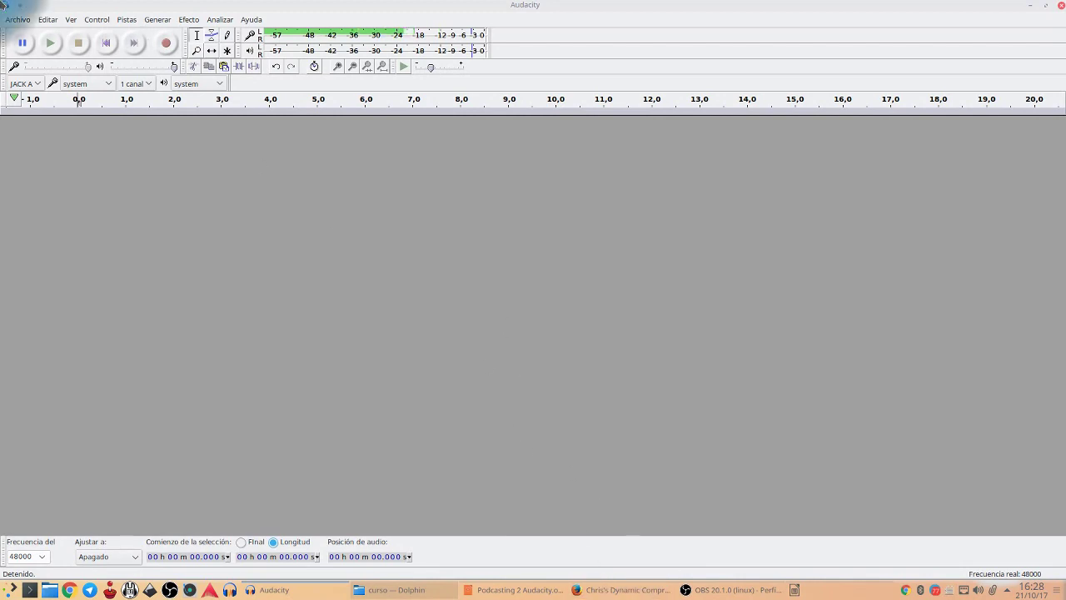
Step: Bring up the slide listing the voice recording and editing topics, and return to Audacity
{"action": "mouse_move", "coordinate": [2, 2]}
{"action": "left_click", "coordinate": [292, 512]}
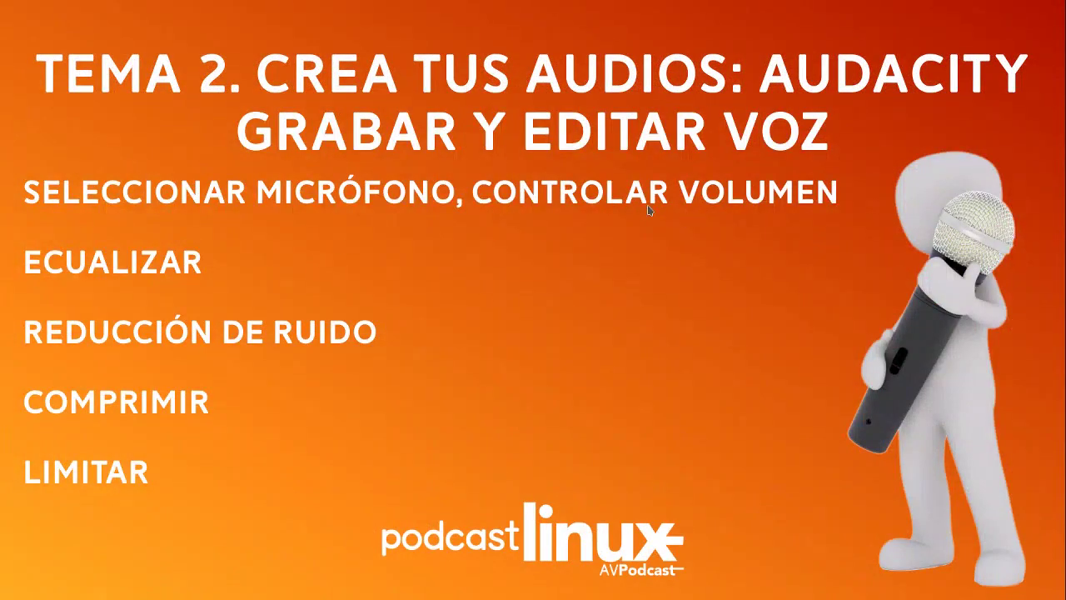
{"action": "mouse_move", "coordinate": [3, 2]}
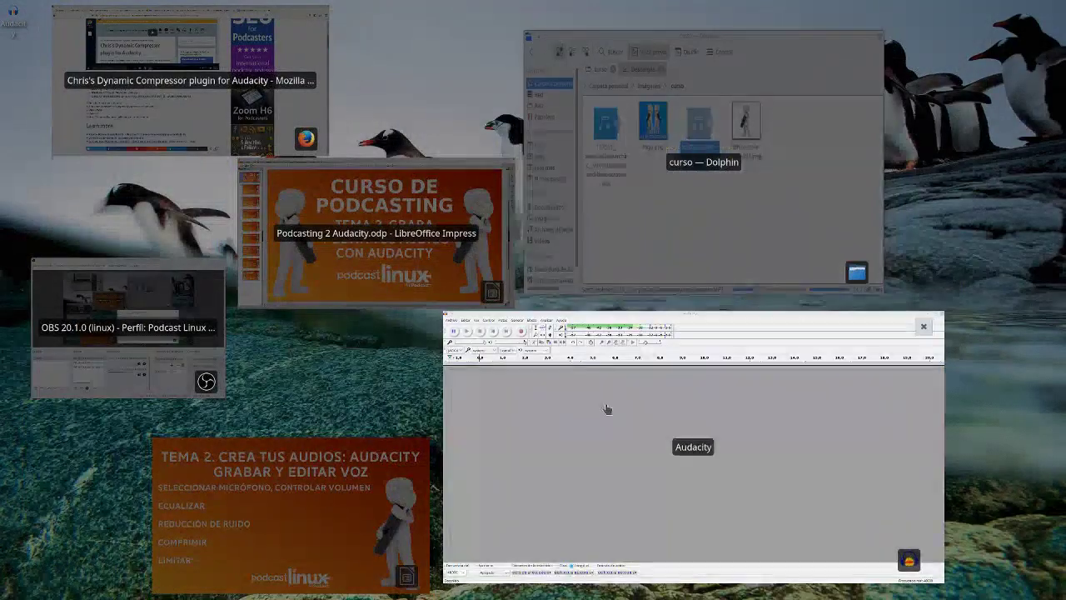
{"action": "left_click", "coordinate": [574, 428]}
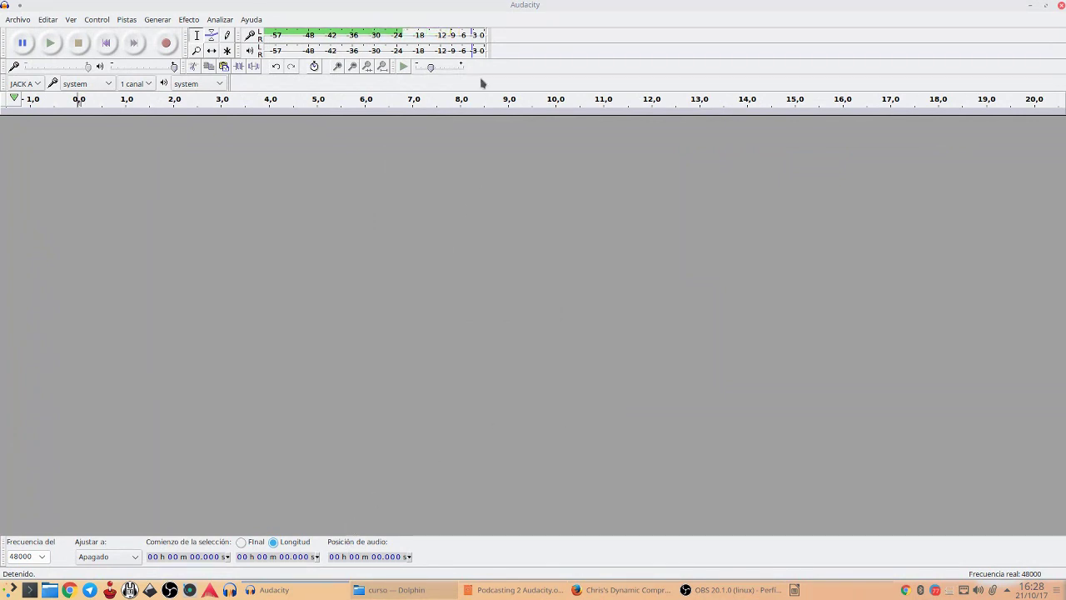
Step: Tile Audacity on the left half of the desktop and the Firefox window in the upper-right quarter
{"action": "double_click", "coordinate": [571, 9]}
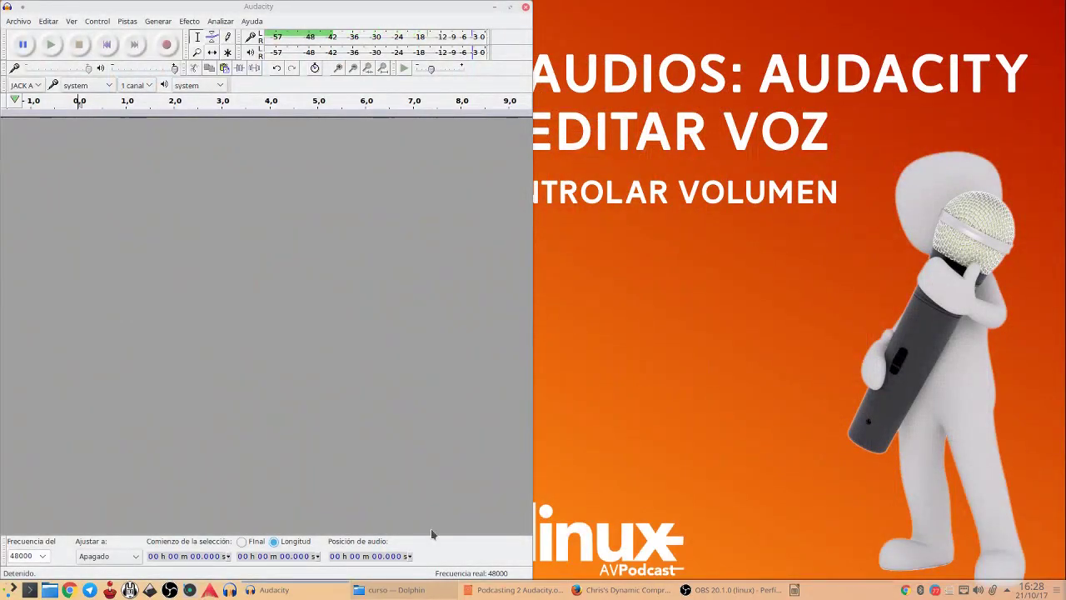
{"action": "left_click", "coordinate": [623, 590]}
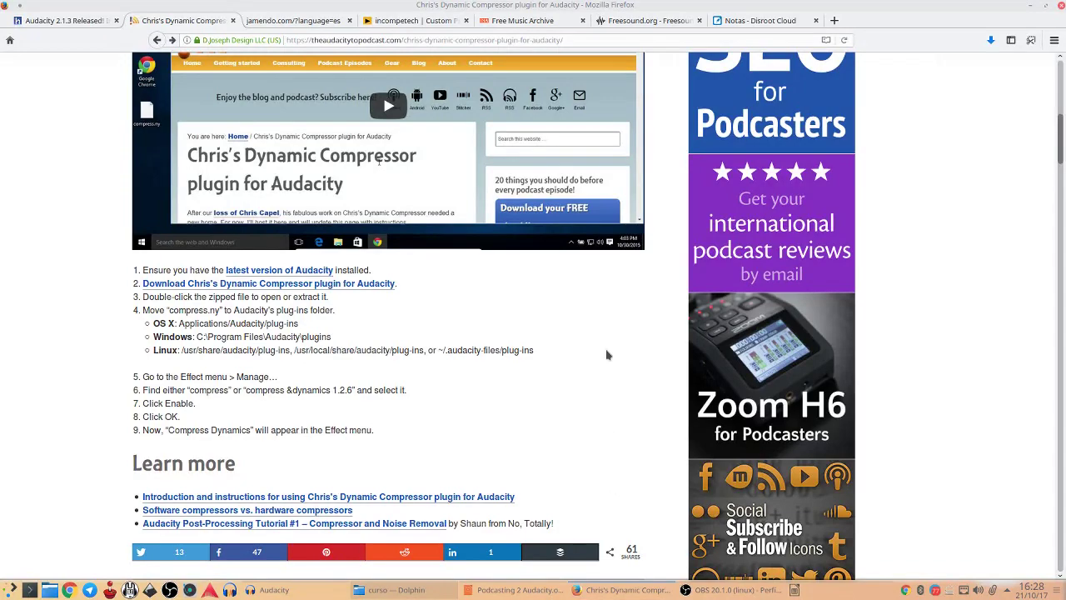
{"action": "left_click_drag", "start_coordinate": [540, 6], "coordinate": [1064, 126]}
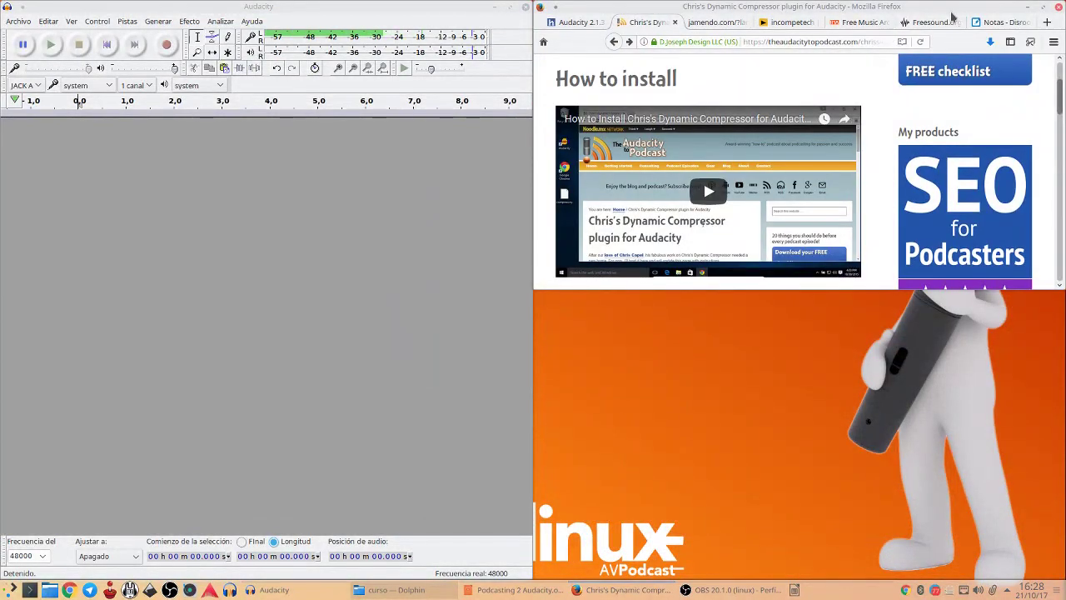
Step: Show the podcast script in the Disroot notes page beside the audio editor
{"action": "left_click", "coordinate": [990, 23]}
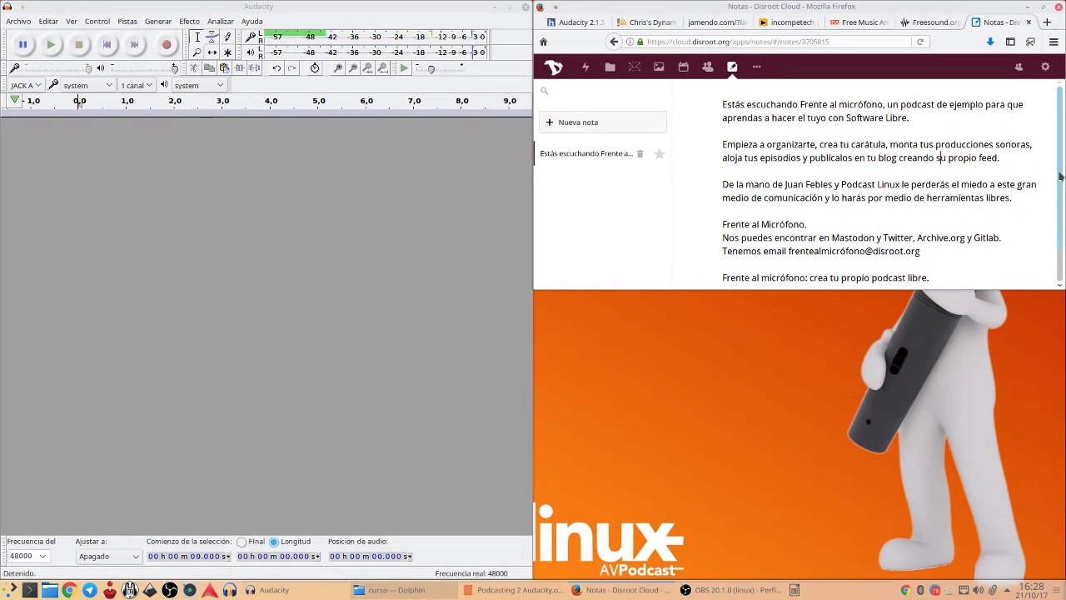
{"action": "scroll", "coordinate": [1063, 187], "scroll_direction": "down", "scroll_amount": 1}
{"action": "scroll", "coordinate": [1063, 193], "scroll_direction": "up", "scroll_amount": 1}
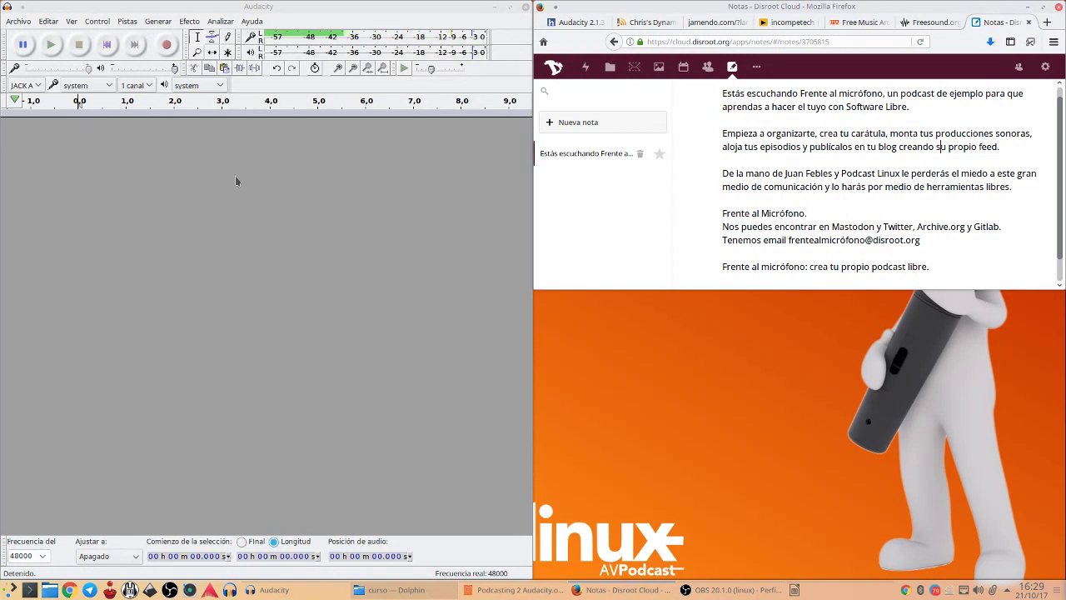
Step: Record the spoken podcast script on a new mono track, stopping after about 1 minute 13 seconds
{"action": "left_click", "coordinate": [169, 47]}
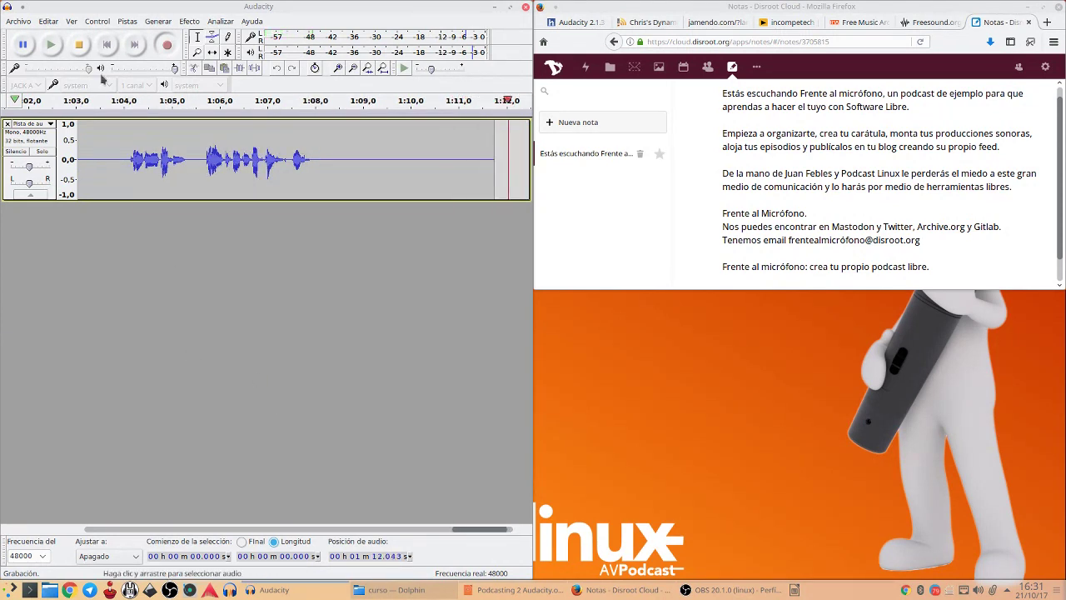
{"action": "left_click", "coordinate": [79, 44]}
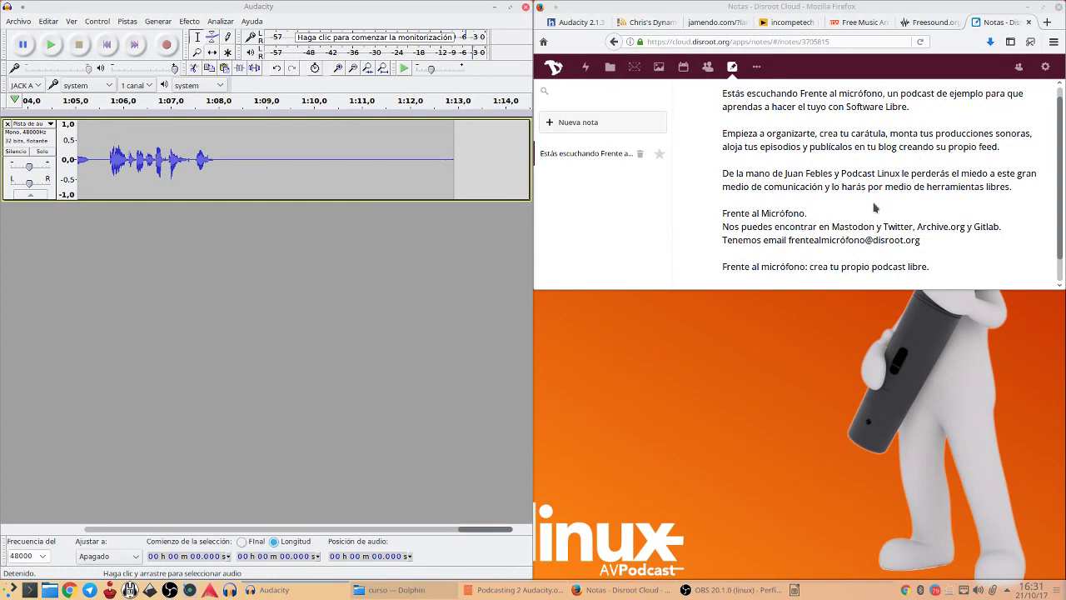
{"action": "scroll", "coordinate": [874, 207], "scroll_direction": "up", "scroll_amount": 1}
{"action": "scroll", "coordinate": [875, 208], "scroll_direction": "down", "scroll_amount": 2}
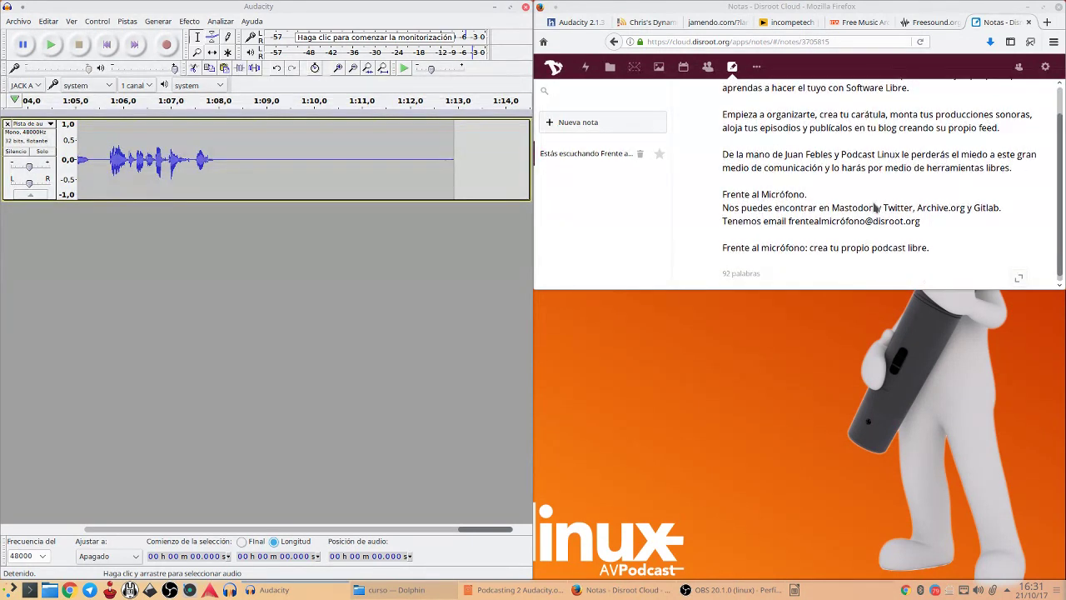
{"action": "scroll", "coordinate": [875, 207], "scroll_direction": "up", "scroll_amount": 2}
{"action": "scroll", "coordinate": [875, 207], "scroll_direction": "down", "scroll_amount": 1}
{"action": "scroll", "coordinate": [874, 207], "scroll_direction": "up", "scroll_amount": 1}
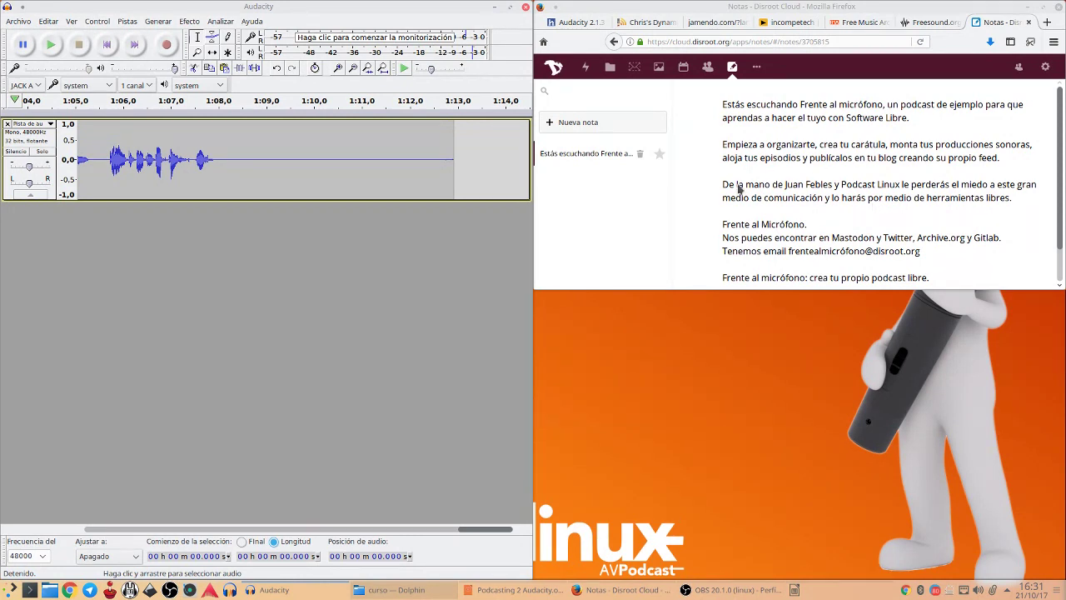
Step: Maximize Audacity, listen to the passage from about 19.6 s and delete the 5.990 s section starting at 18.880 s
{"action": "left_click", "coordinate": [508, 9]}
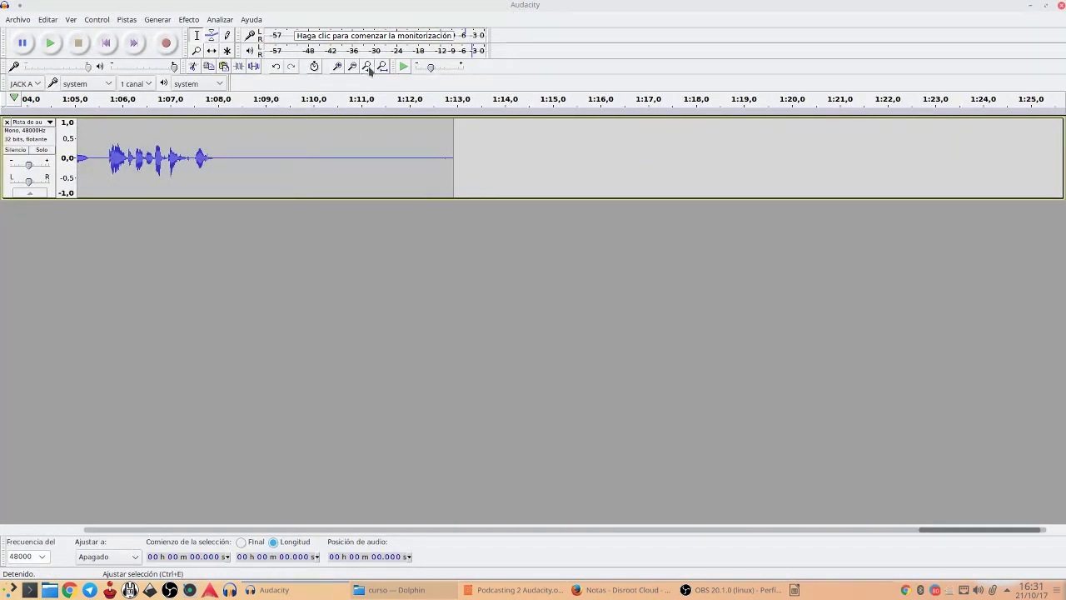
{"action": "left_click", "coordinate": [383, 66]}
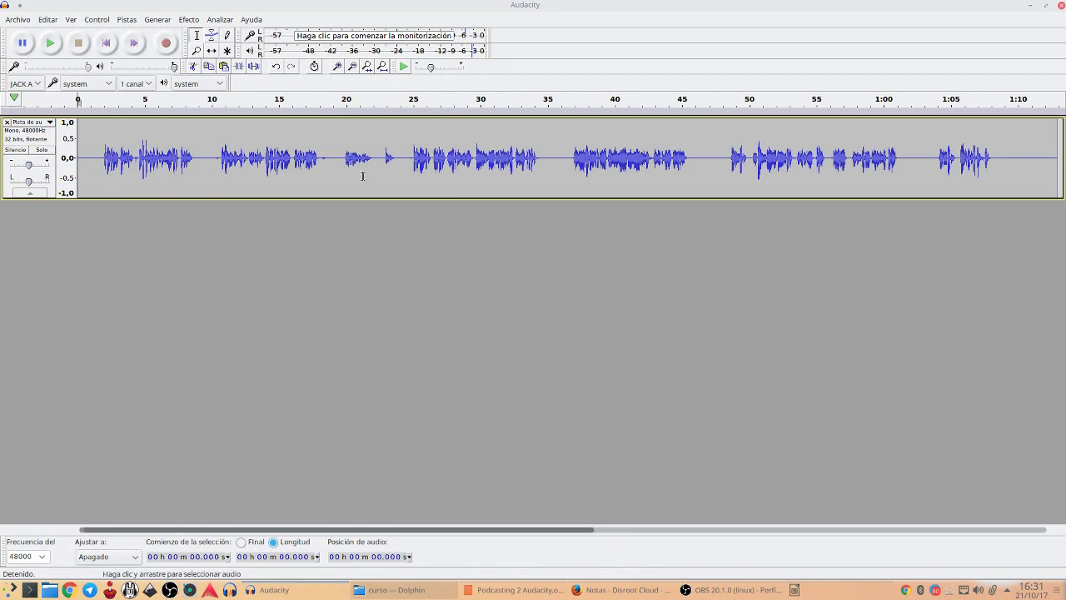
{"action": "left_click", "coordinate": [341, 147]}
{"action": "key", "text": "space"}
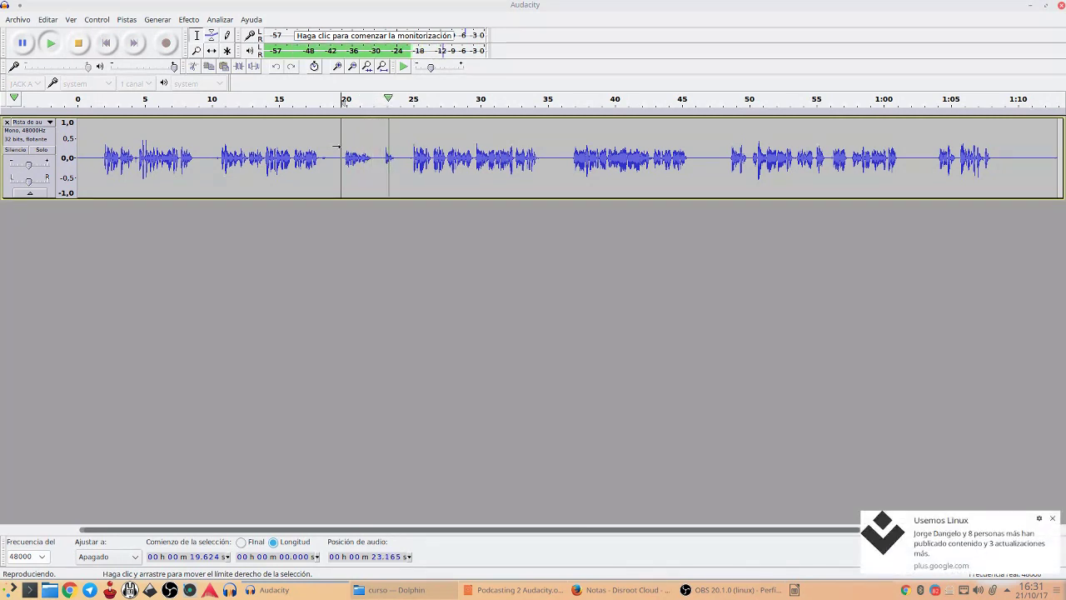
{"action": "key", "text": "space"}
{"action": "left_click_drag", "start_coordinate": [411, 158], "coordinate": [332, 165]}
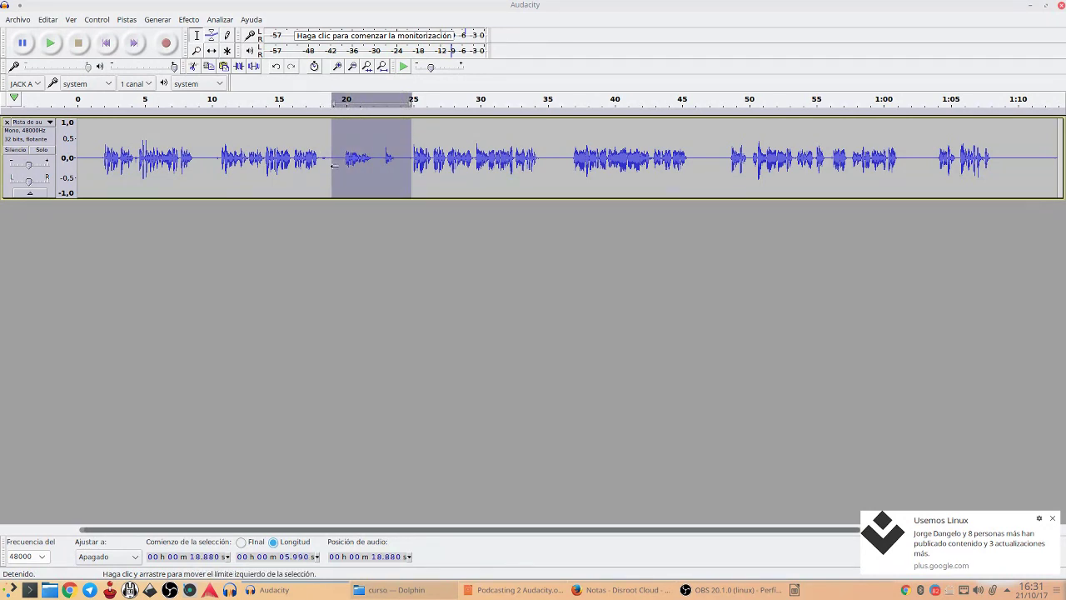
{"action": "key", "text": "Delete"}
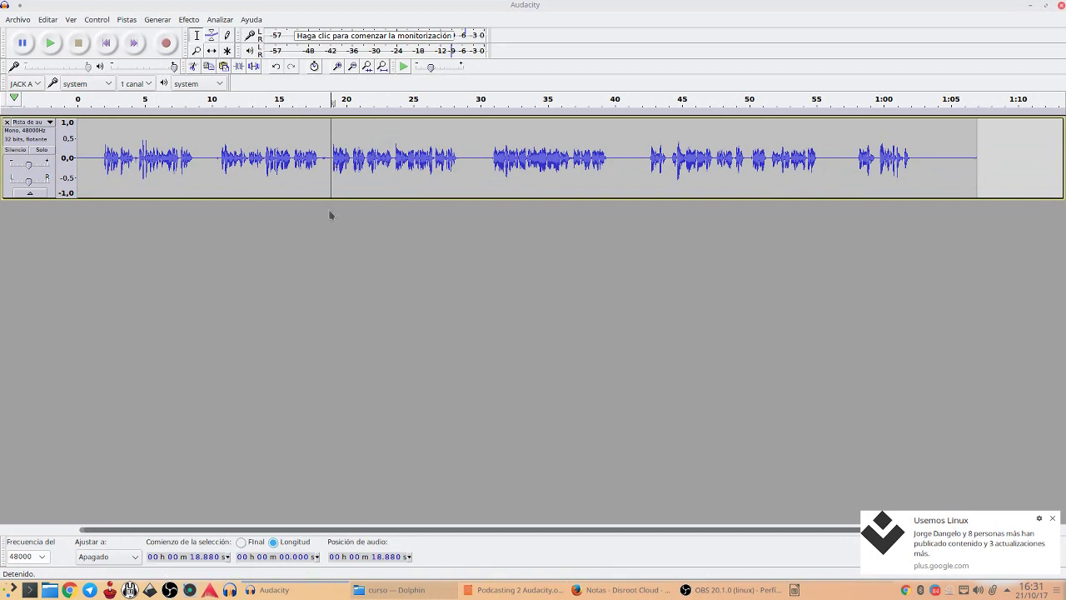
Step: Listen to the pause around 18.1 s and delete the 0.496 s of residual noise starting at 18.136 s
{"action": "left_click", "coordinate": [320, 156]}
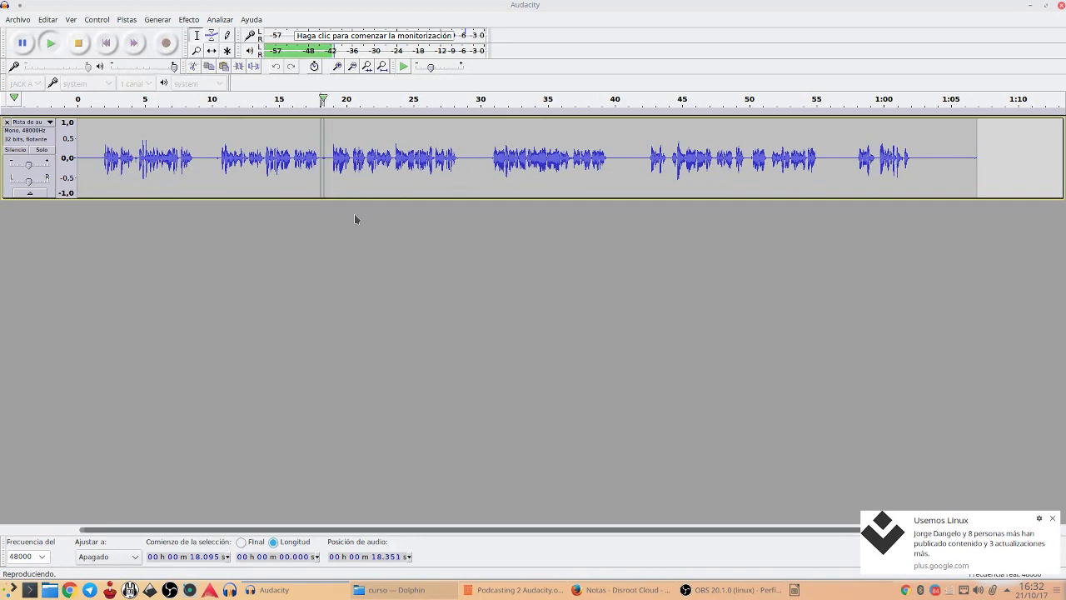
{"action": "left_click_drag", "start_coordinate": [330, 159], "coordinate": [323, 165]}
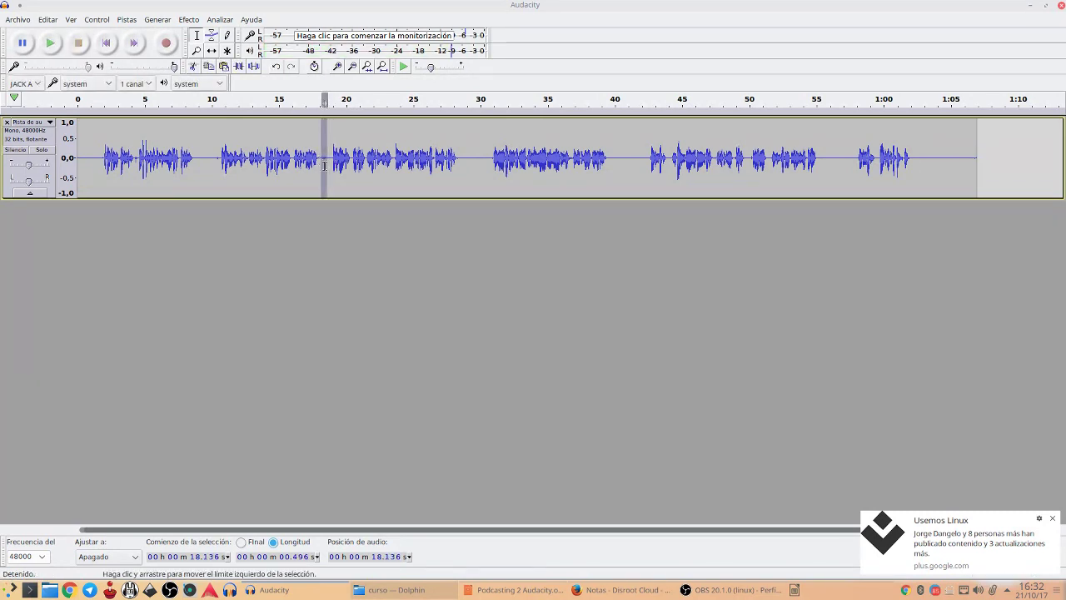
{"action": "key", "text": "ctrl+1"}
{"action": "key", "text": "ctrl+1"}
{"action": "key", "text": "ctrl+1"}
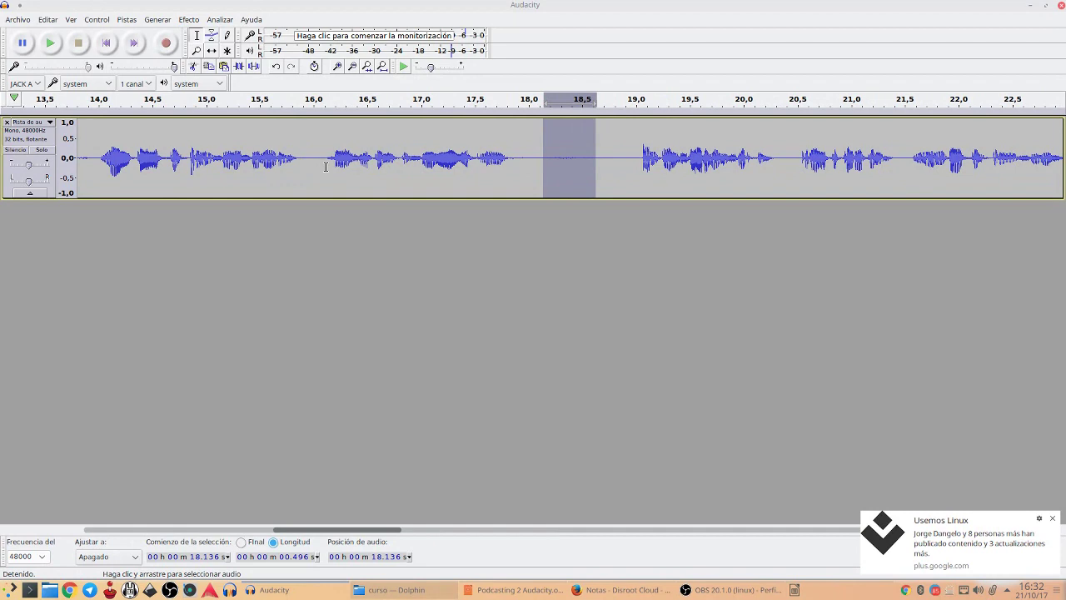
{"action": "key", "text": "Delete"}
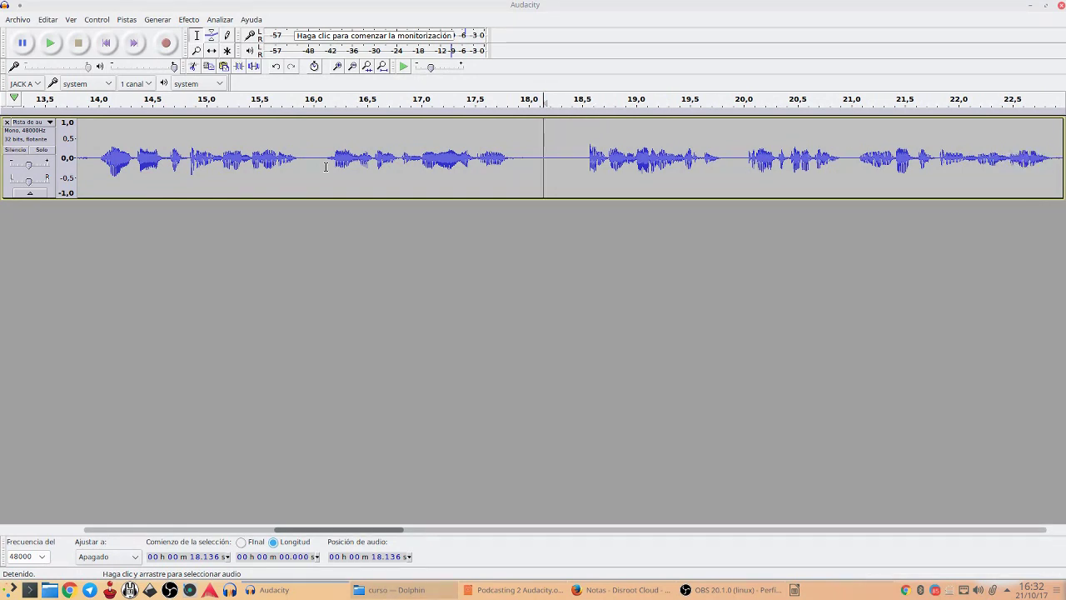
Step: Play the opening of the voice recording from about 1.85 s to check how it sounds
{"action": "left_click", "coordinate": [112, 46]}
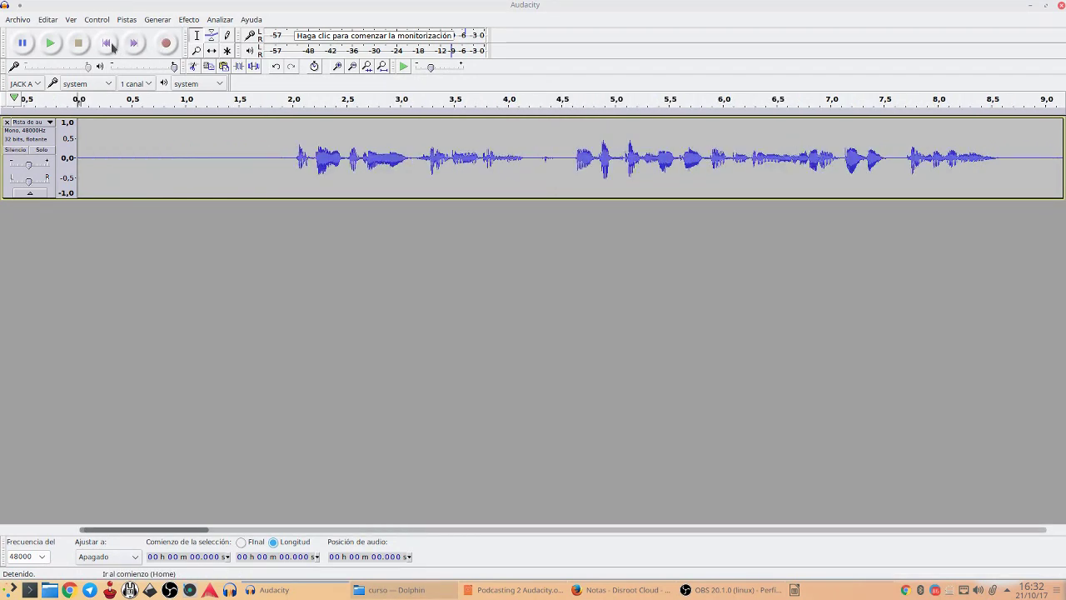
{"action": "left_click", "coordinate": [277, 160]}
{"action": "key", "text": "space"}
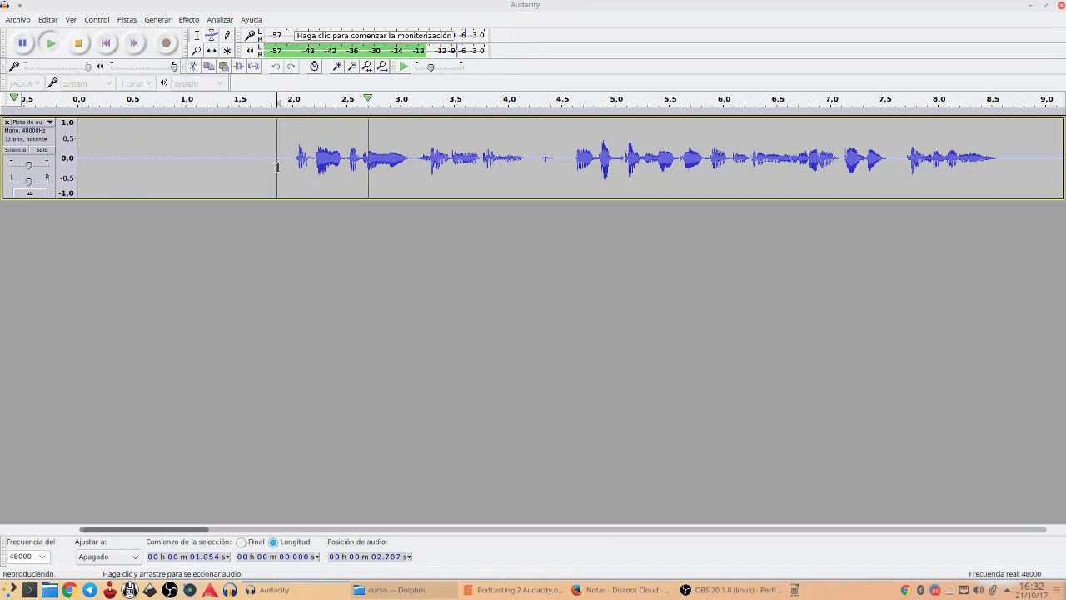
{"action": "key", "text": "space"}
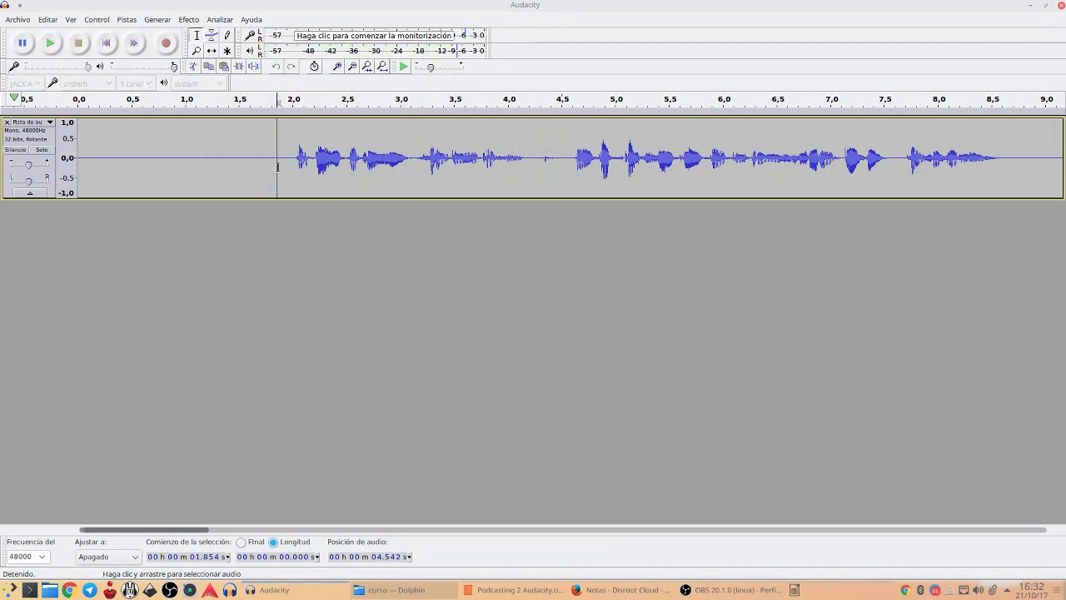
Step: Select the entire voice track and fit it to the width of the window
{"action": "left_click", "coordinate": [43, 133]}
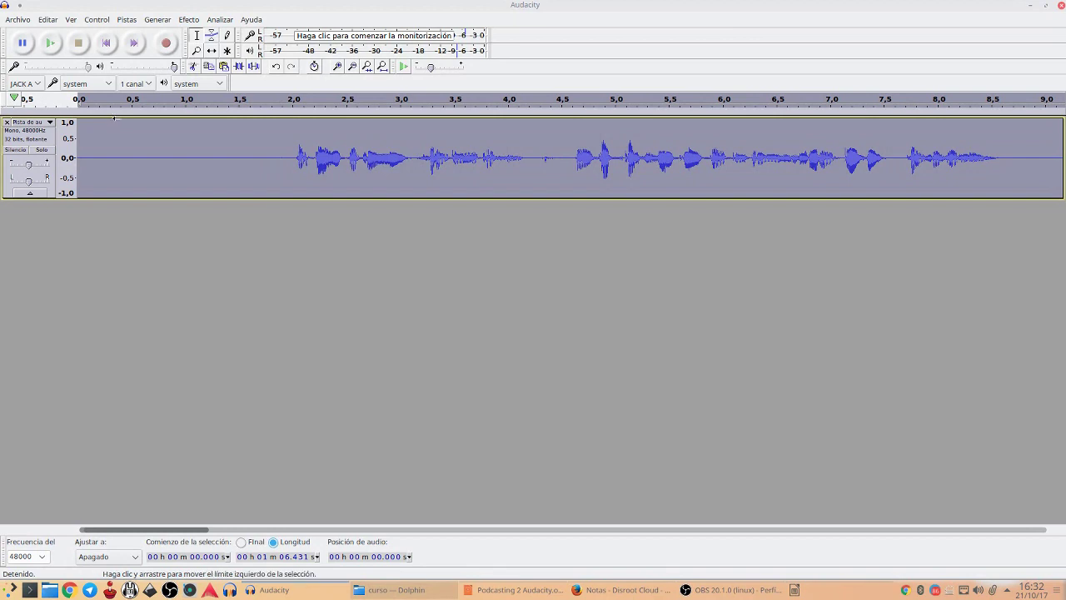
{"action": "key", "text": "ctrl+3"}
{"action": "key", "text": "ctrl+3"}
{"action": "key", "text": "ctrl+3"}
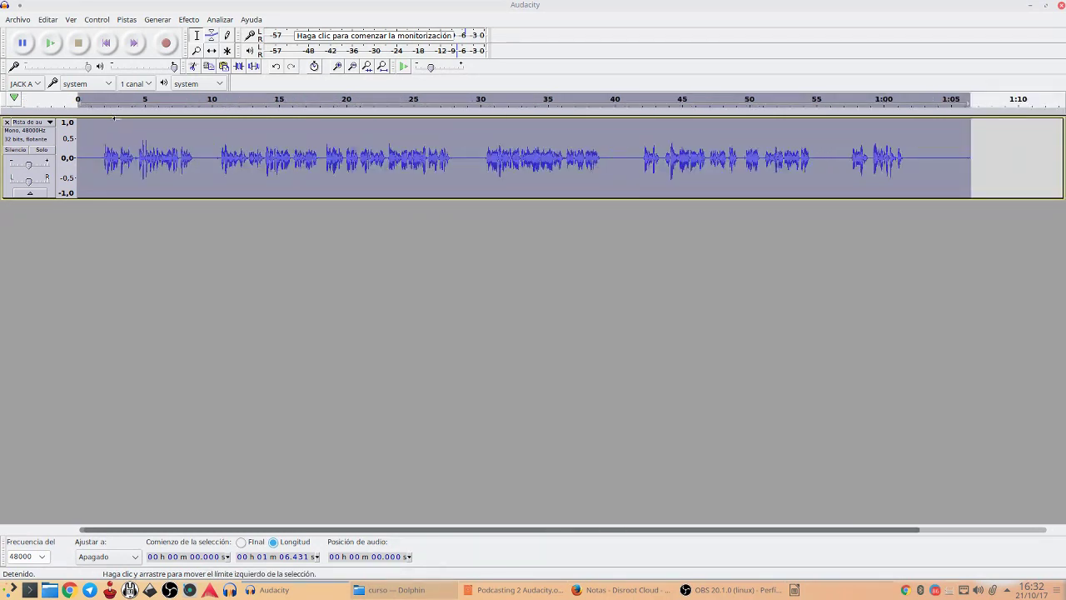
{"action": "key", "text": "ctrl+1"}
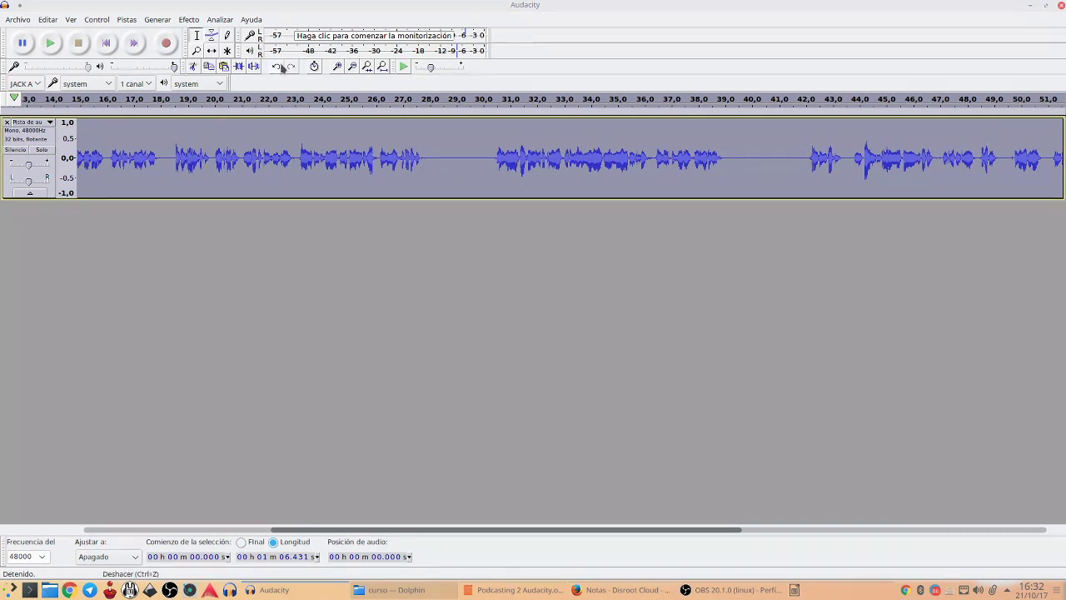
{"action": "left_click", "coordinate": [381, 67]}
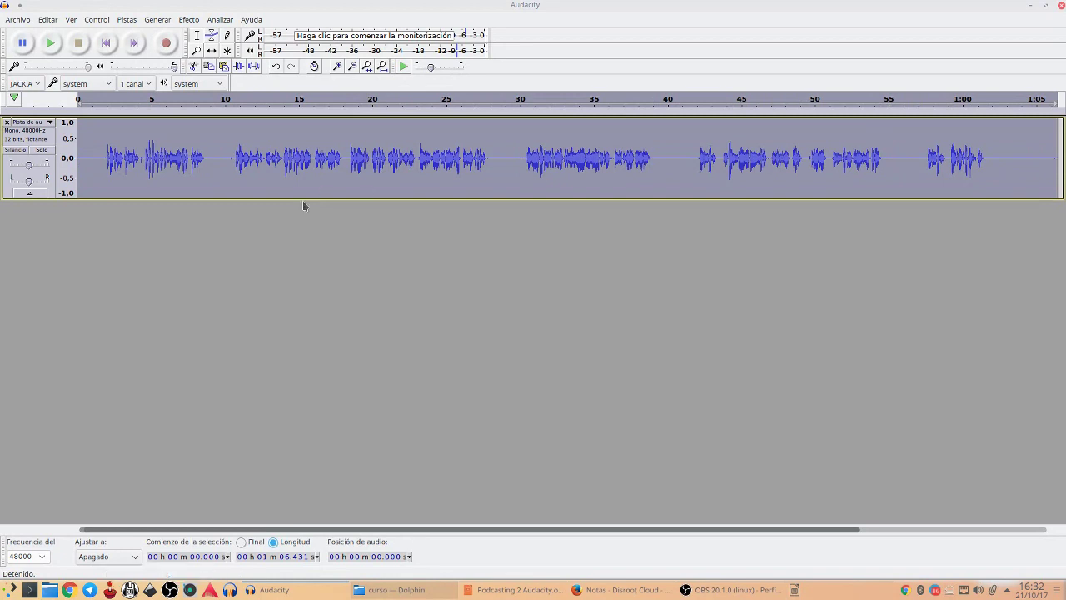
Step: Look through the saved equalization curves and apply the Equalization effect with the Voz Podcast curve to the whole voice track
{"action": "left_click", "coordinate": [189, 20]}
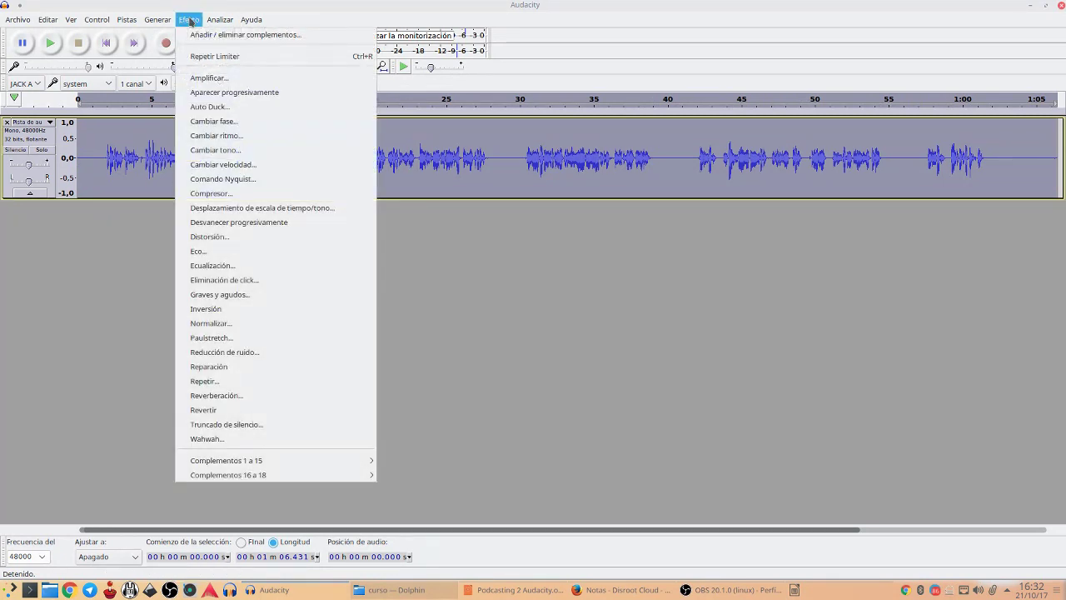
{"action": "left_click", "coordinate": [237, 265]}
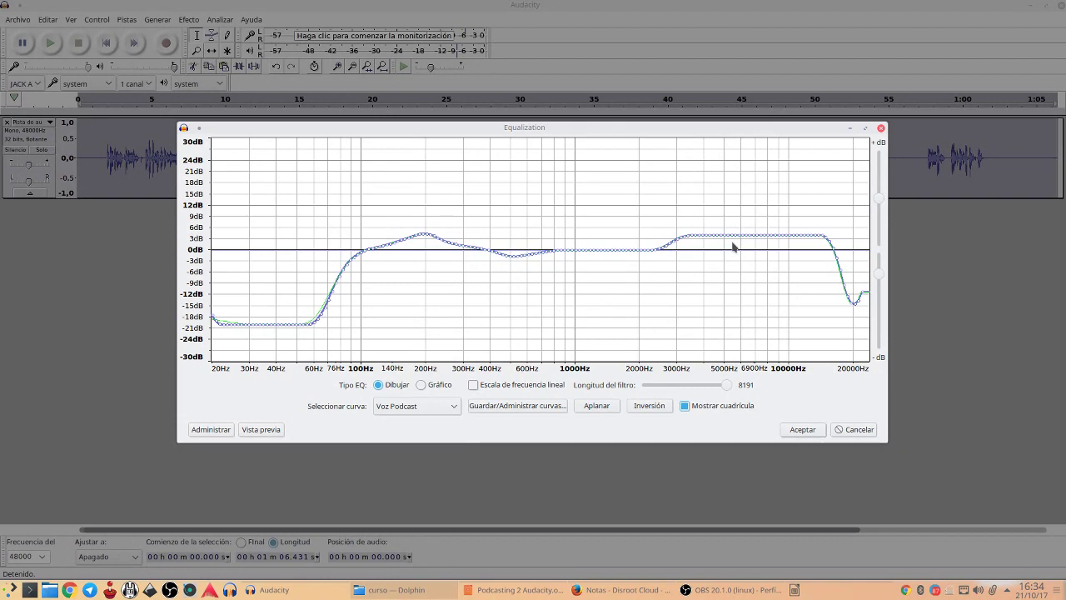
{"action": "left_click", "coordinate": [223, 435]}
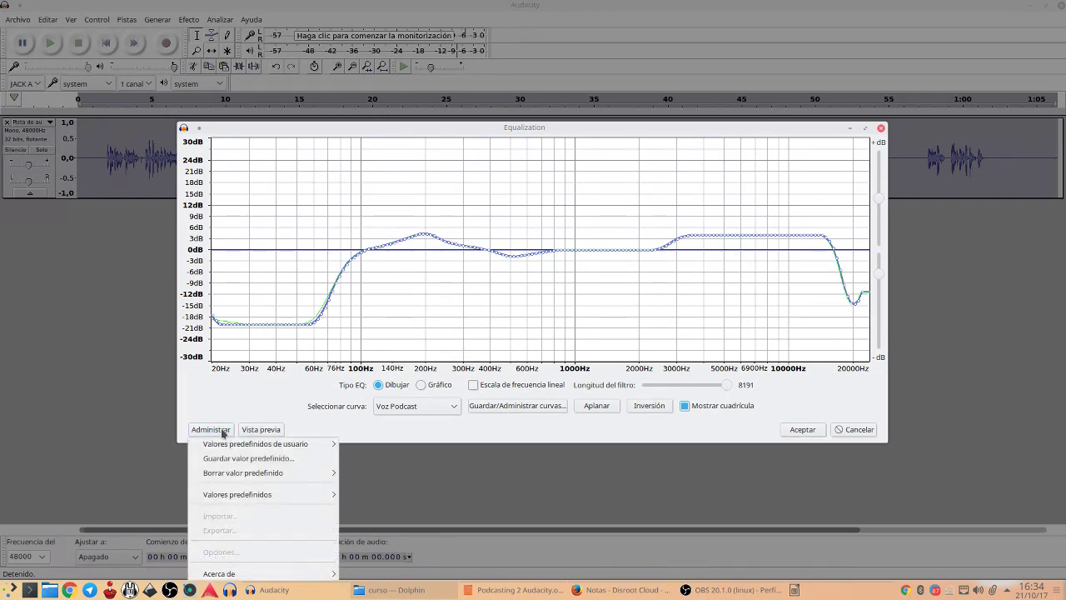
{"action": "left_click", "coordinate": [223, 430]}
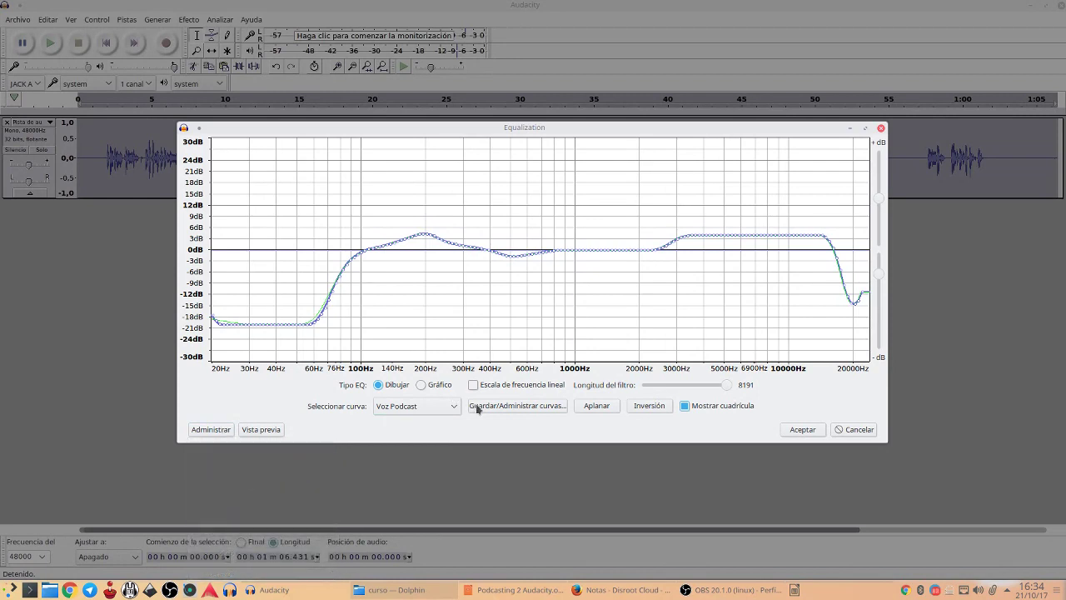
{"action": "left_click", "coordinate": [476, 406]}
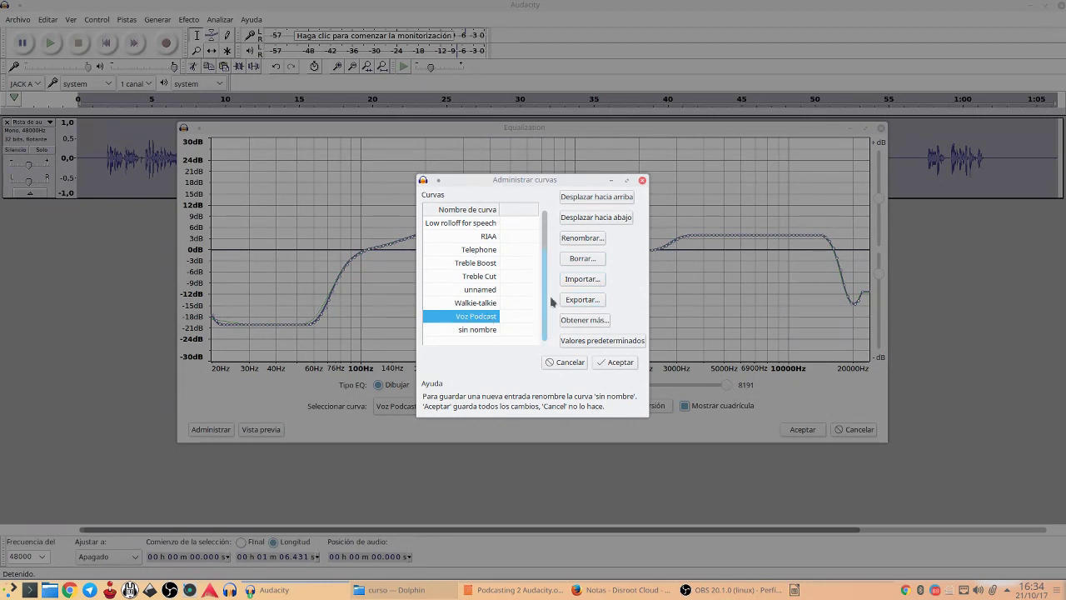
{"action": "left_click", "coordinate": [642, 181]}
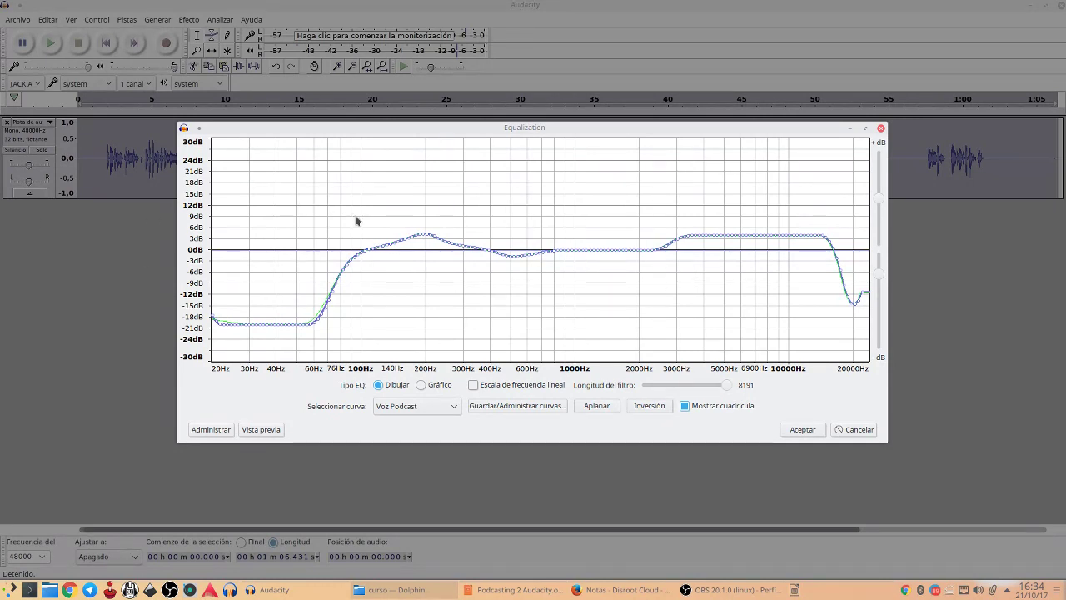
{"action": "left_click", "coordinate": [803, 429]}
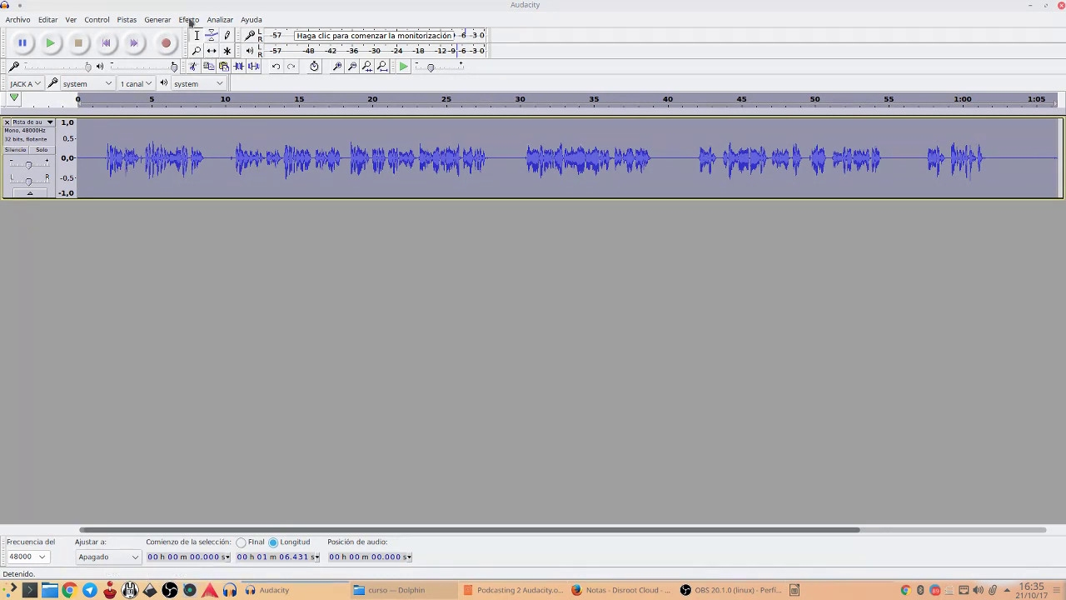
Step: Listen for background noise in the pauses starting at 28.304 s (1.506 s long) and 8.958 s (1.280 s long)
{"action": "left_click", "coordinate": [190, 20]}
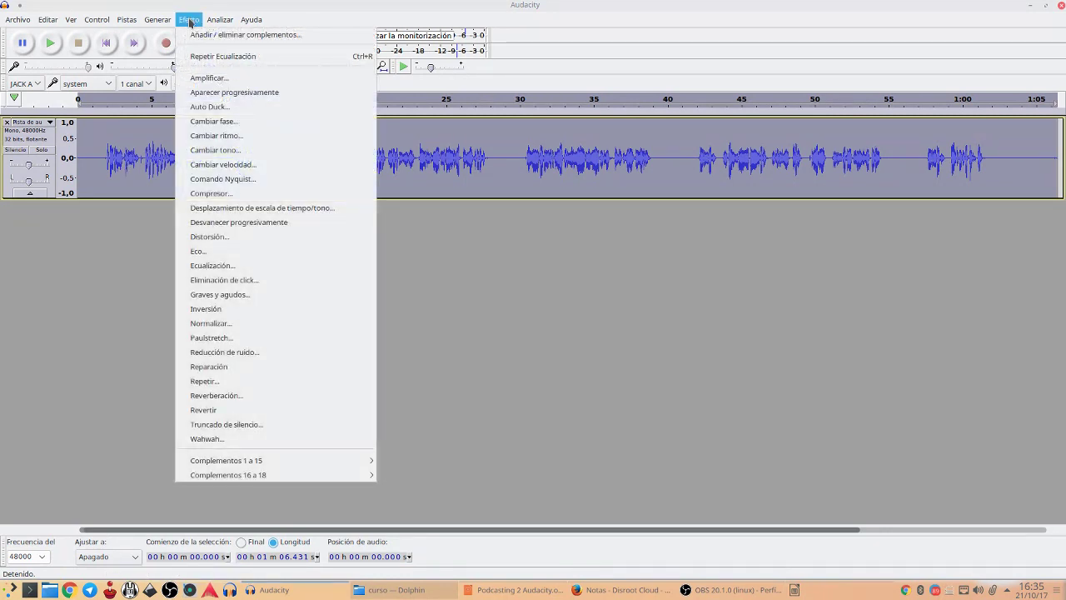
{"action": "left_click", "coordinate": [531, 309]}
{"action": "left_click", "coordinate": [517, 157]}
{"action": "left_click_drag", "start_coordinate": [512, 156], "coordinate": [497, 156]}
{"action": "key", "text": "space"}
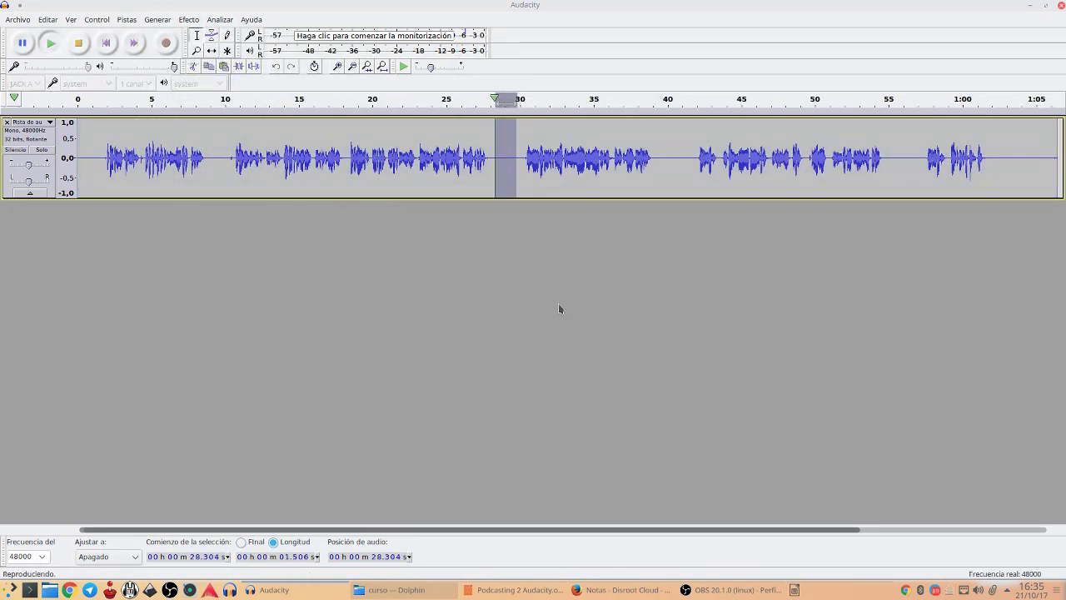
{"action": "key", "text": "space"}
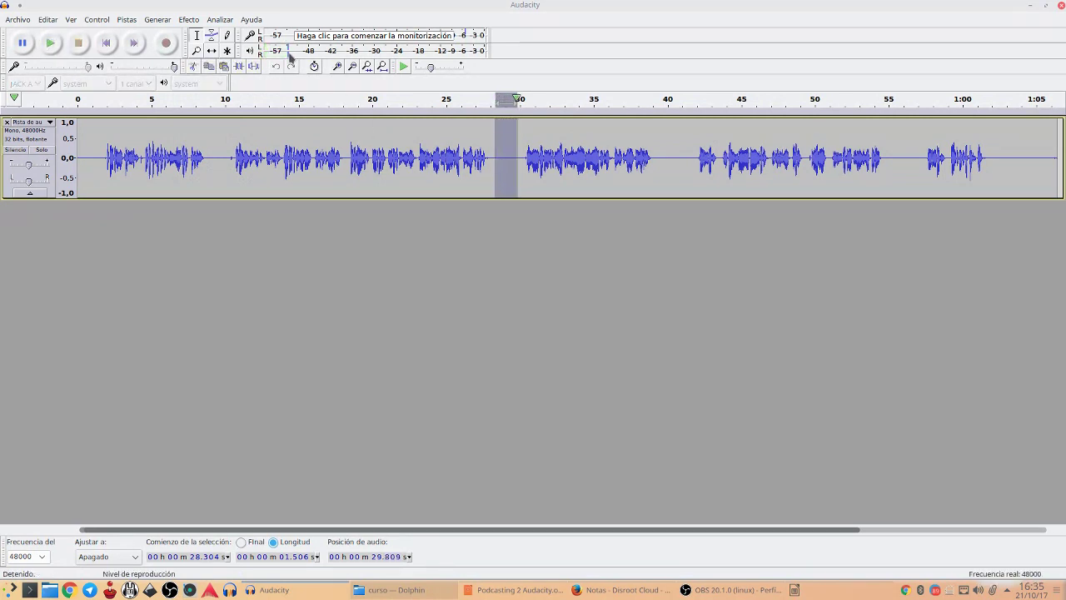
{"action": "mouse_move", "coordinate": [213, 158]}
{"action": "left_mouse_down"}
{"action": "mouse_move", "coordinate": [235, 163]}
{"action": "mouse_move", "coordinate": [211, 171]}
{"action": "left_mouse_up"}
{"action": "key", "text": "space"}
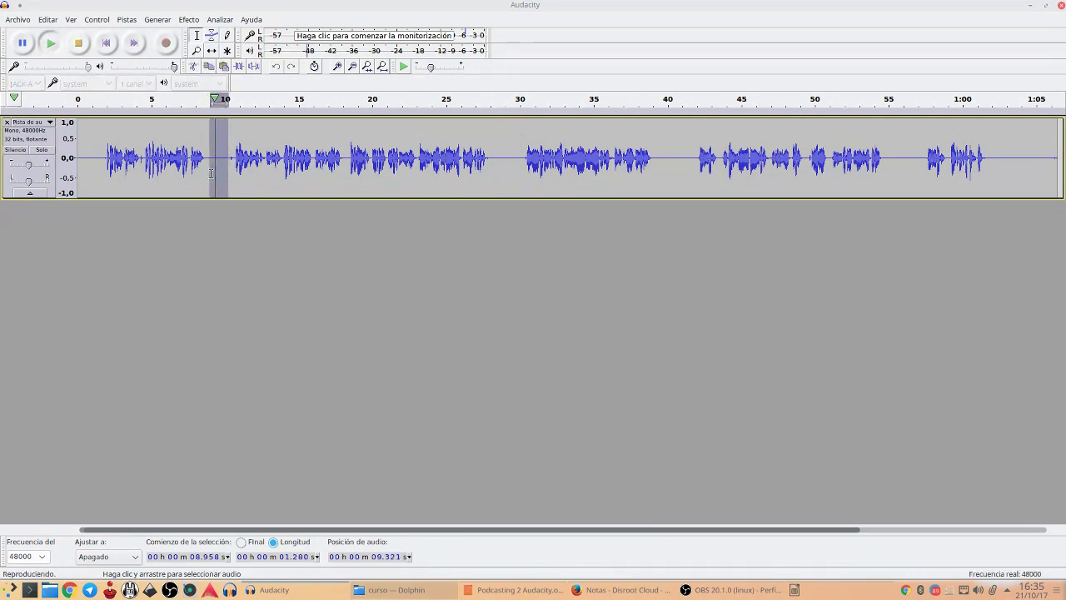
Step: Select the 1.317 s silence starting at 0.263 s, listen to it and capture it as the noise profile for Noise Reduction
{"action": "left_click_drag", "start_coordinate": [81, 158], "coordinate": [97, 169]}
{"action": "key", "text": "space"}
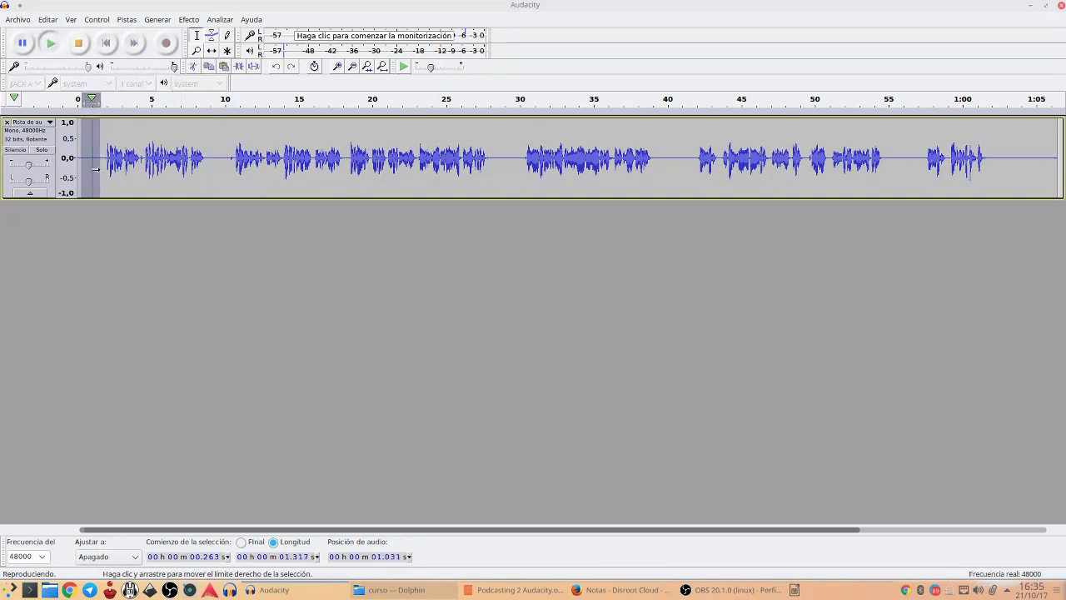
{"action": "key", "text": "space"}
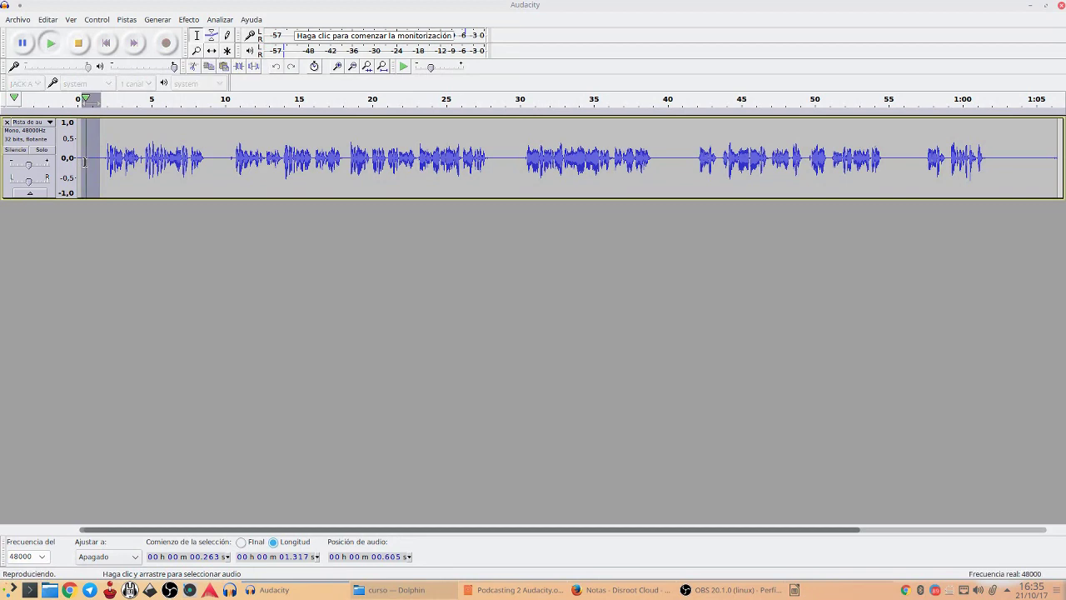
{"action": "key", "text": "space"}
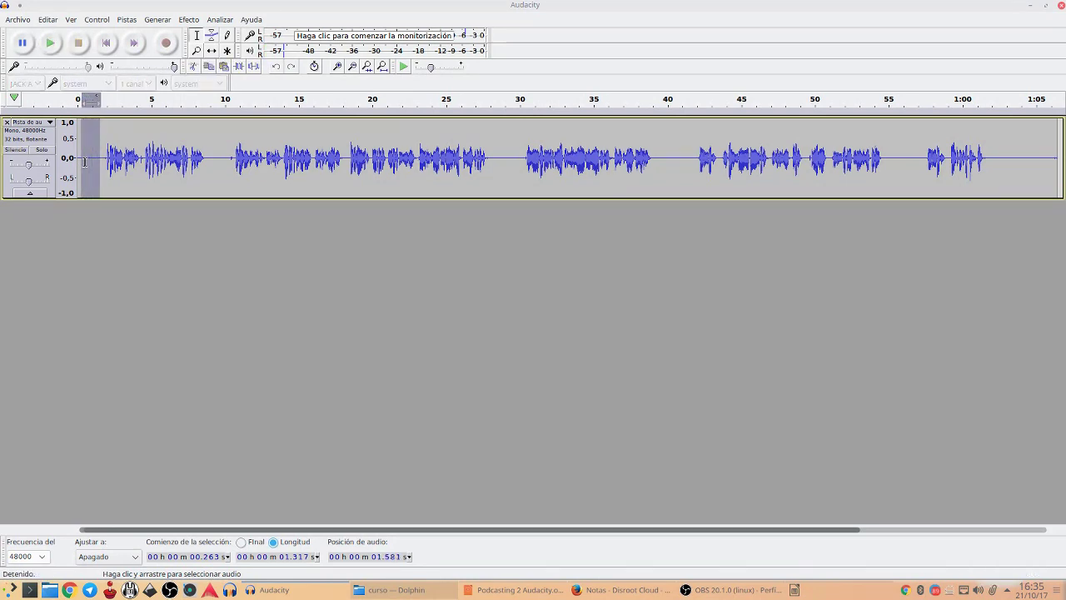
{"action": "left_click", "coordinate": [189, 19]}
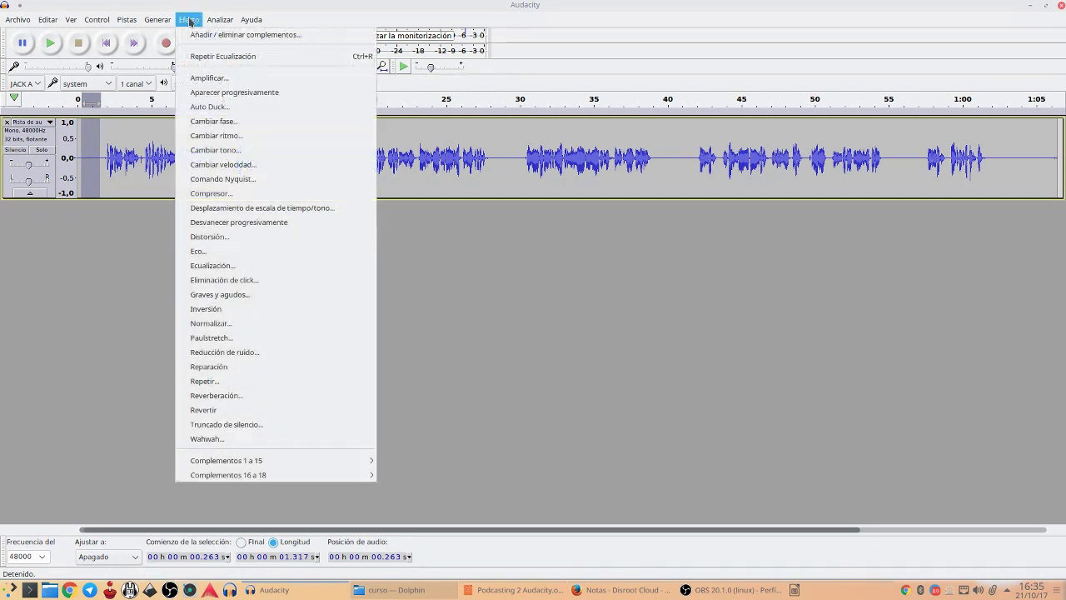
{"action": "left_click", "coordinate": [266, 352]}
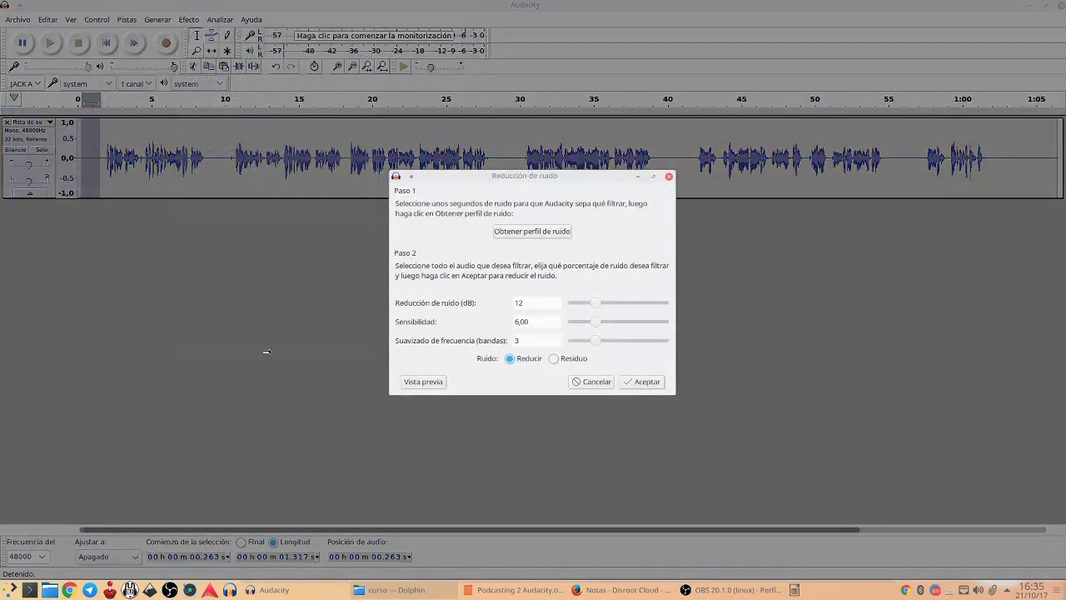
{"action": "left_click", "coordinate": [550, 234]}
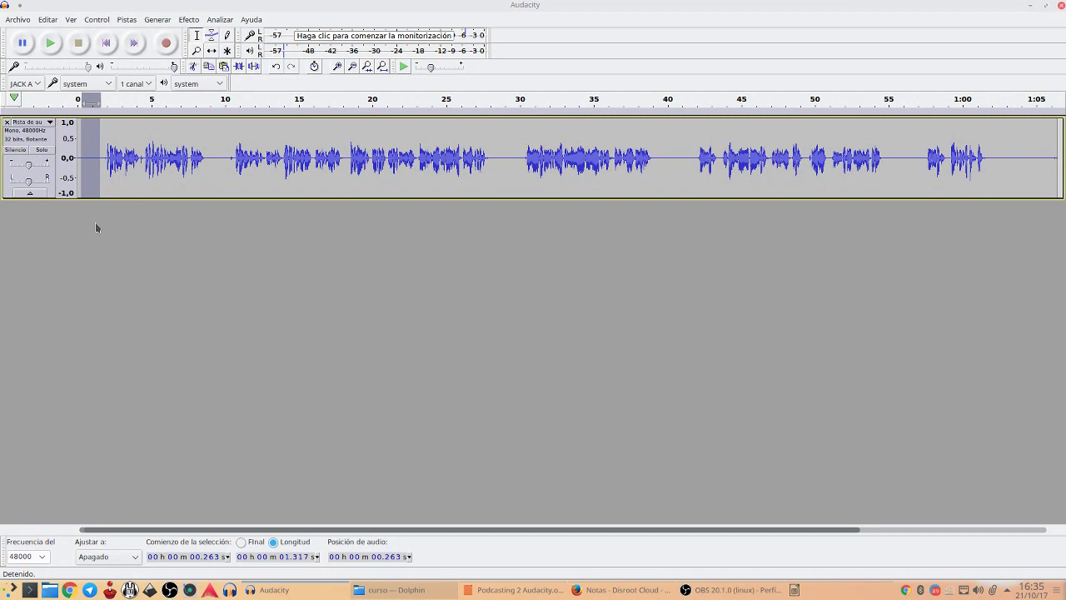
Step: Apply Noise Reduction to the entire voice track with 12 dB reduction, sensitivity 6,00 and 3 frequency smoothing bands
{"action": "left_click", "coordinate": [41, 137]}
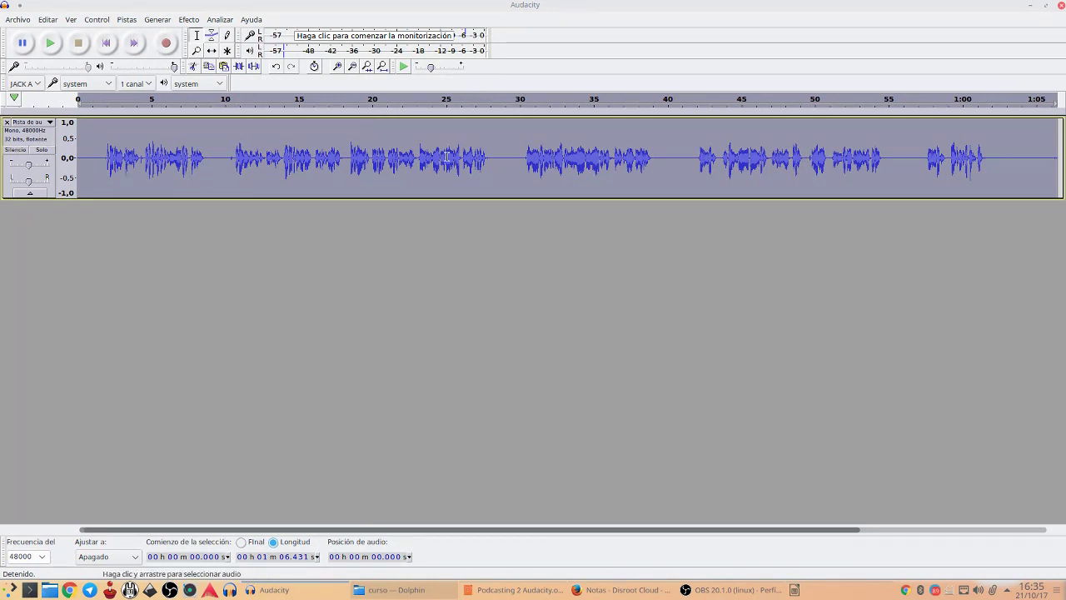
{"action": "left_click_drag", "start_coordinate": [1017, 159], "coordinate": [236, 196]}
{"action": "left_click_drag", "start_coordinate": [142, 225], "coordinate": [92, 227]}
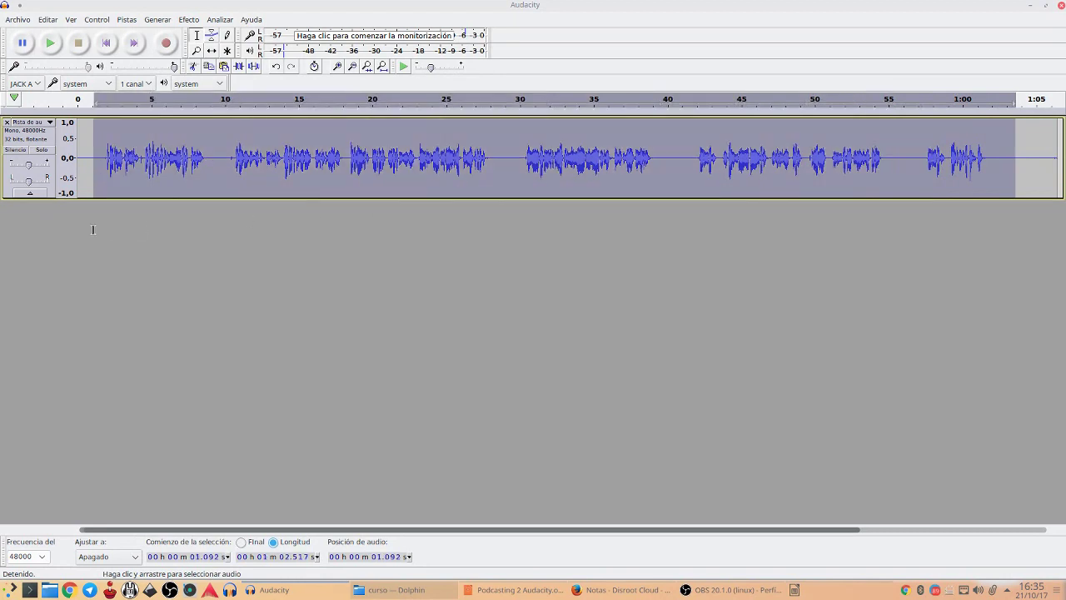
{"action": "double_click", "coordinate": [380, 181]}
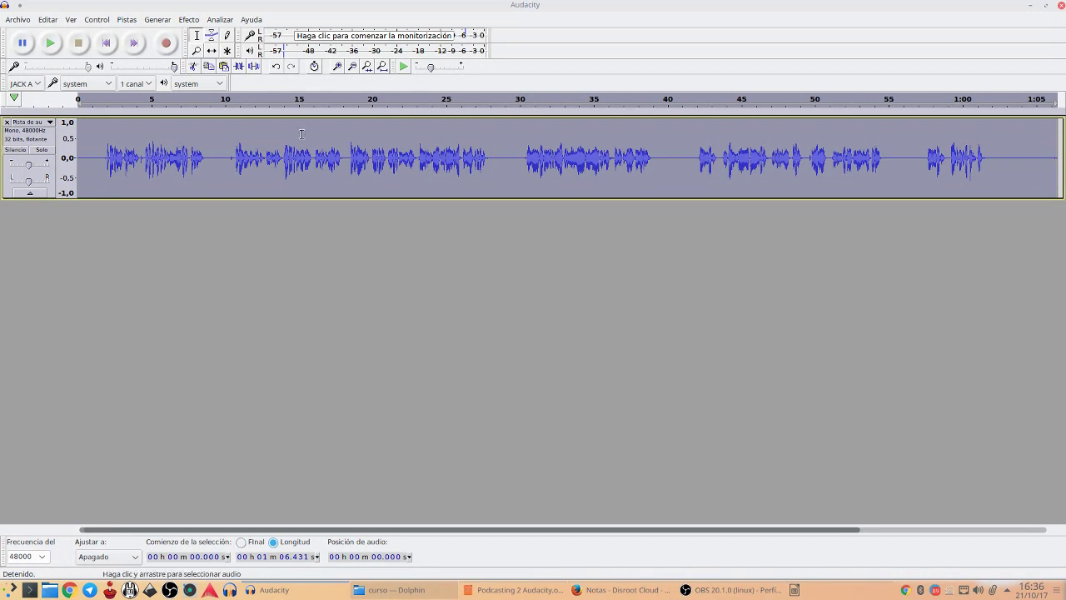
{"action": "left_click", "coordinate": [191, 19]}
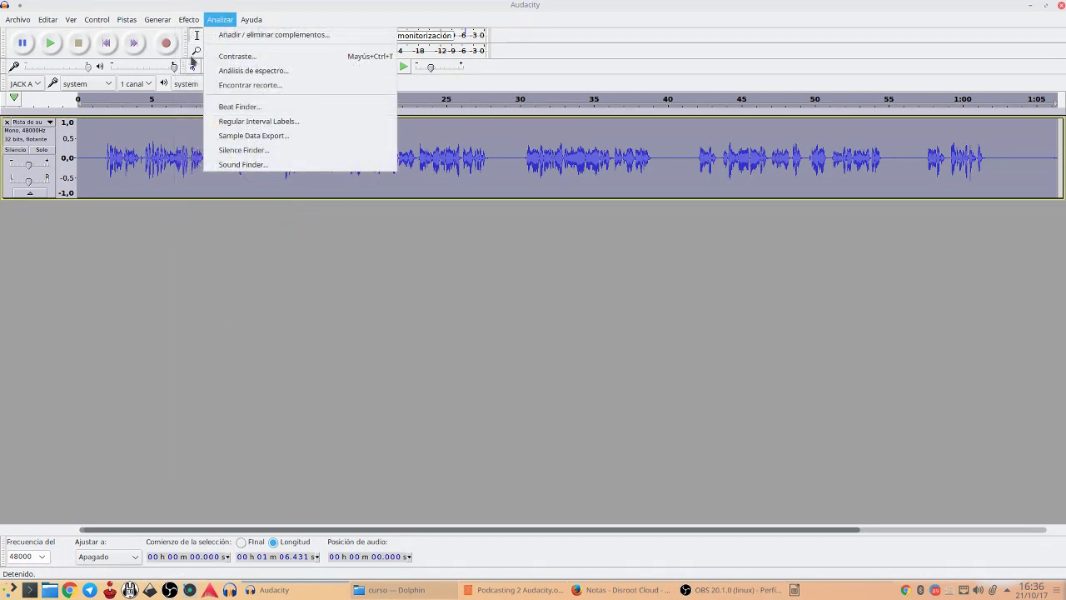
{"action": "left_click", "coordinate": [236, 354]}
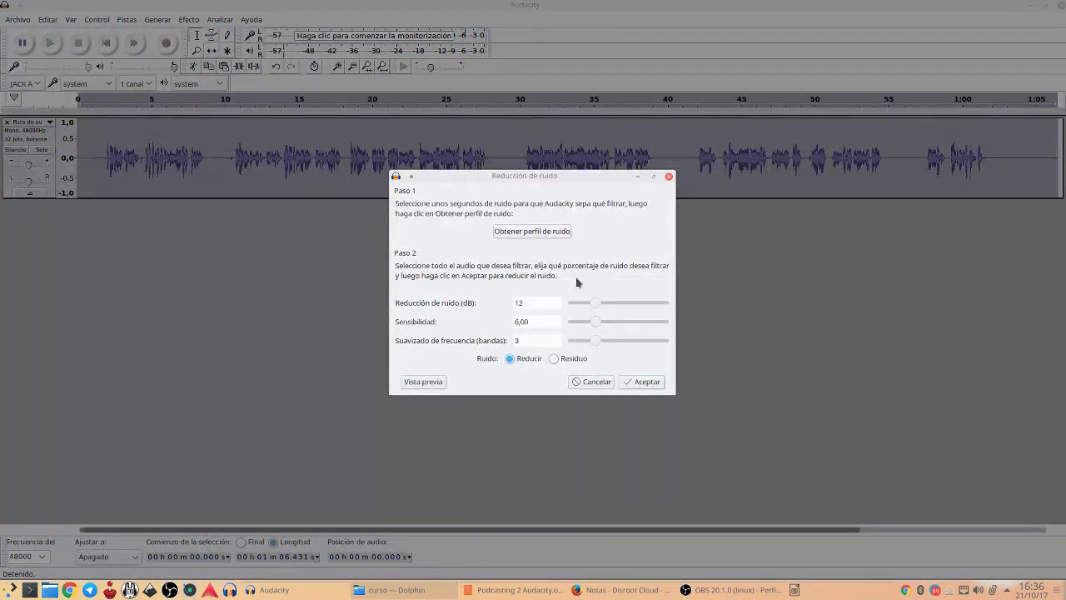
{"action": "left_click", "coordinate": [646, 382]}
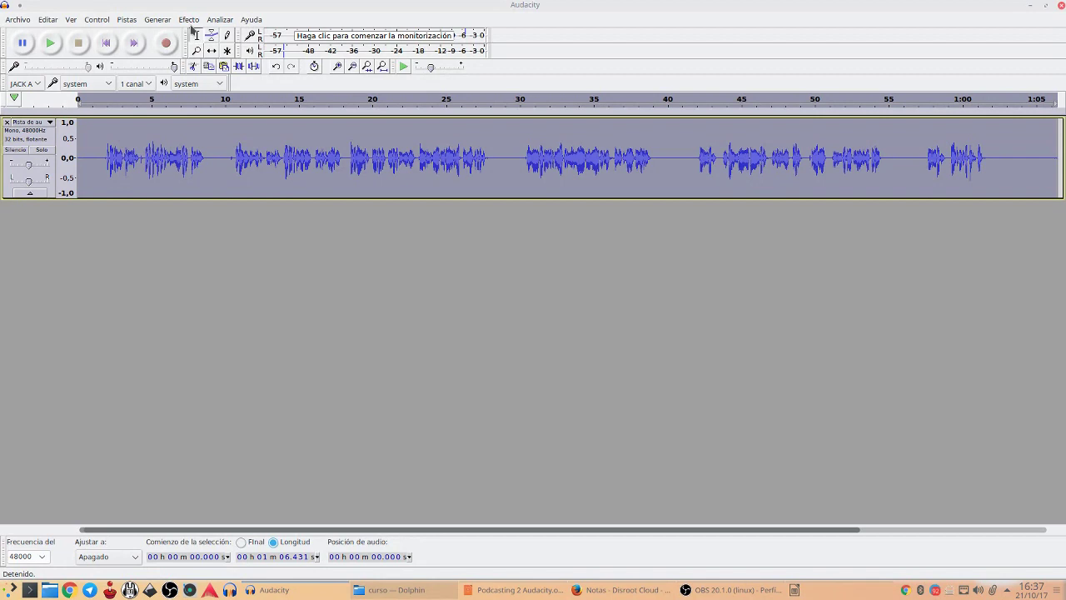
{"action": "left_click", "coordinate": [189, 19]}
{"action": "mouse_move", "coordinate": [274, 463]}
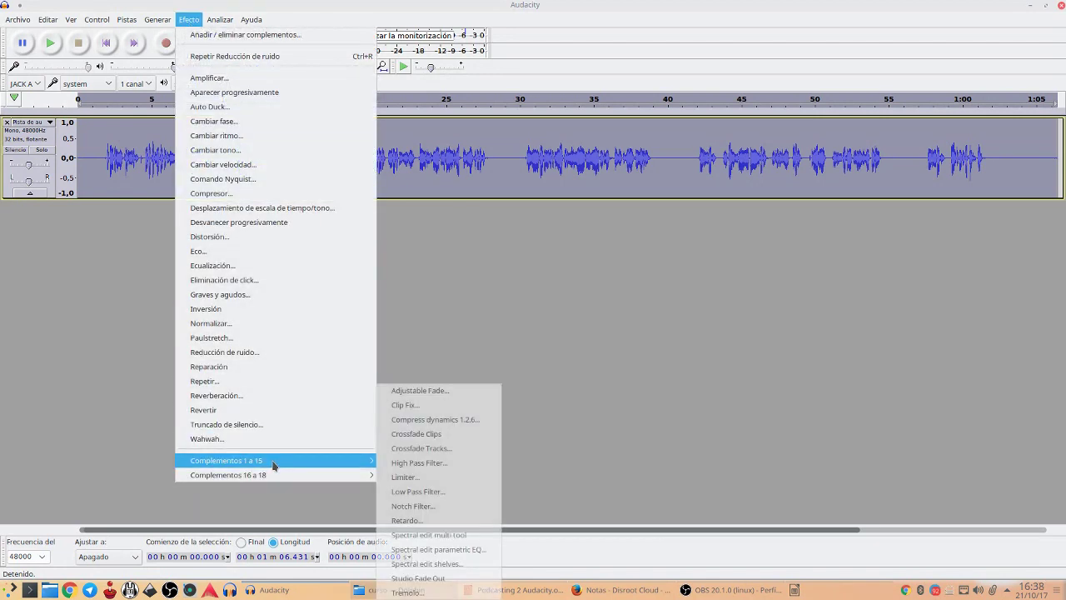
{"action": "left_click", "coordinate": [469, 421]}
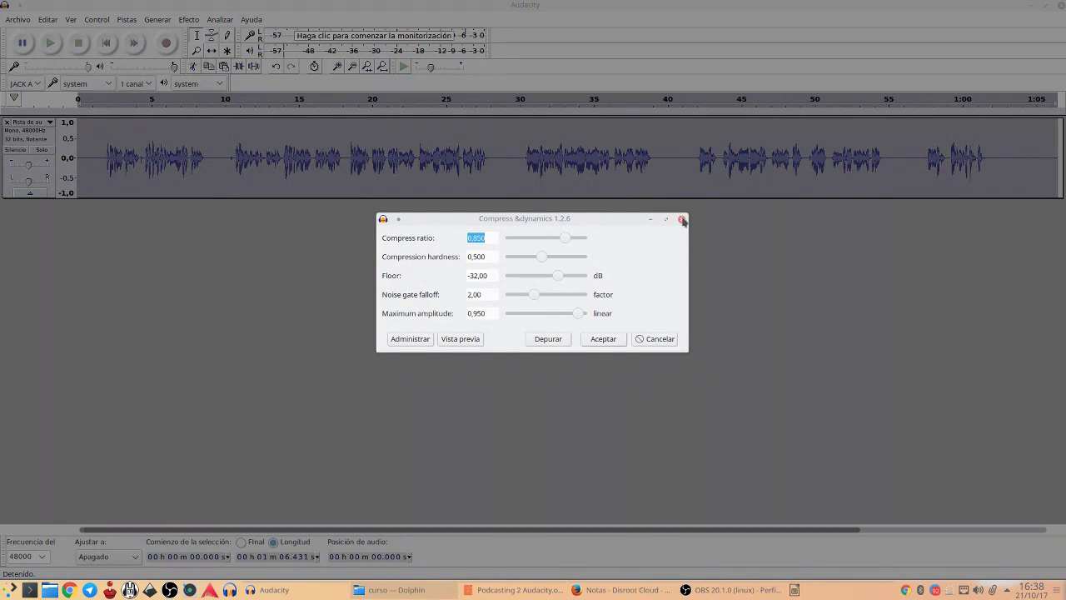
{"action": "left_click", "coordinate": [654, 339]}
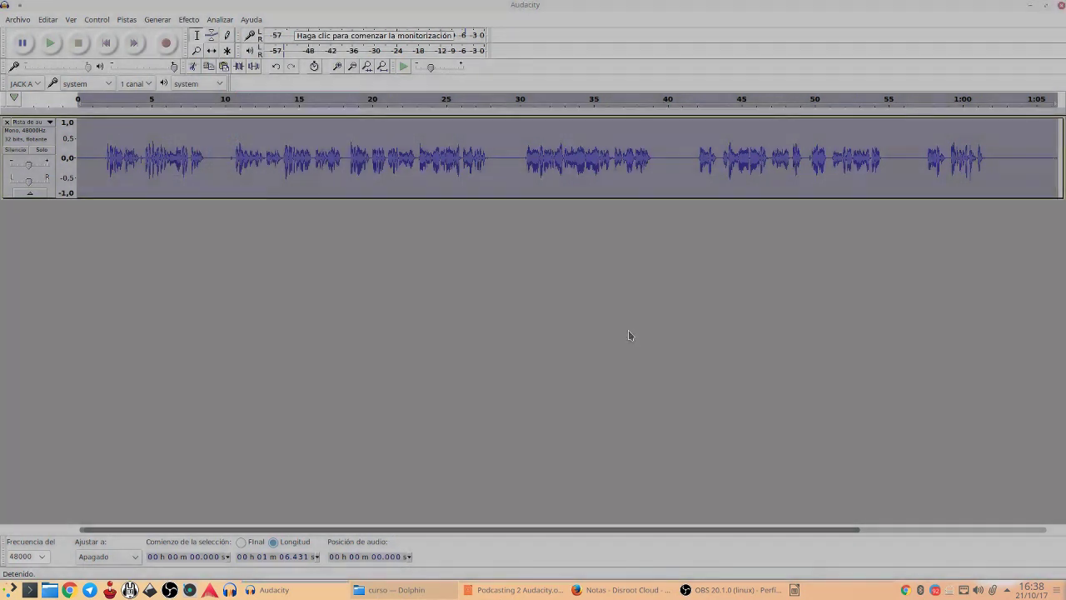
Step: Examine the loud and quiet passages of the voice waveform close up between about 20 s and 28 s
{"action": "left_click", "coordinate": [437, 159]}
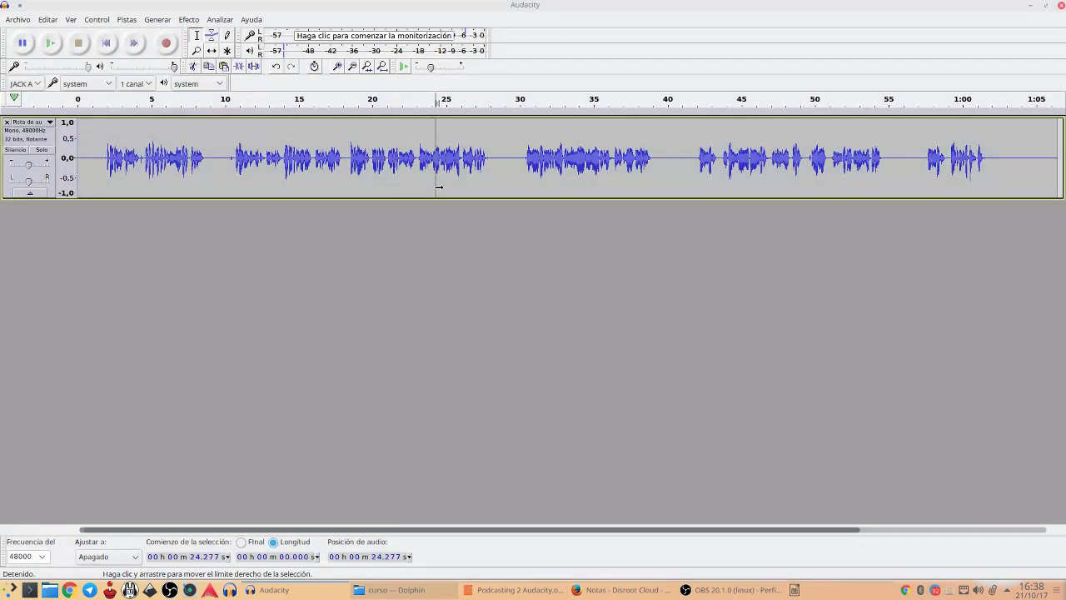
{"action": "key", "text": "ctrl+1"}
{"action": "key", "text": "ctrl+1"}
{"action": "key", "text": "ctrl+1"}
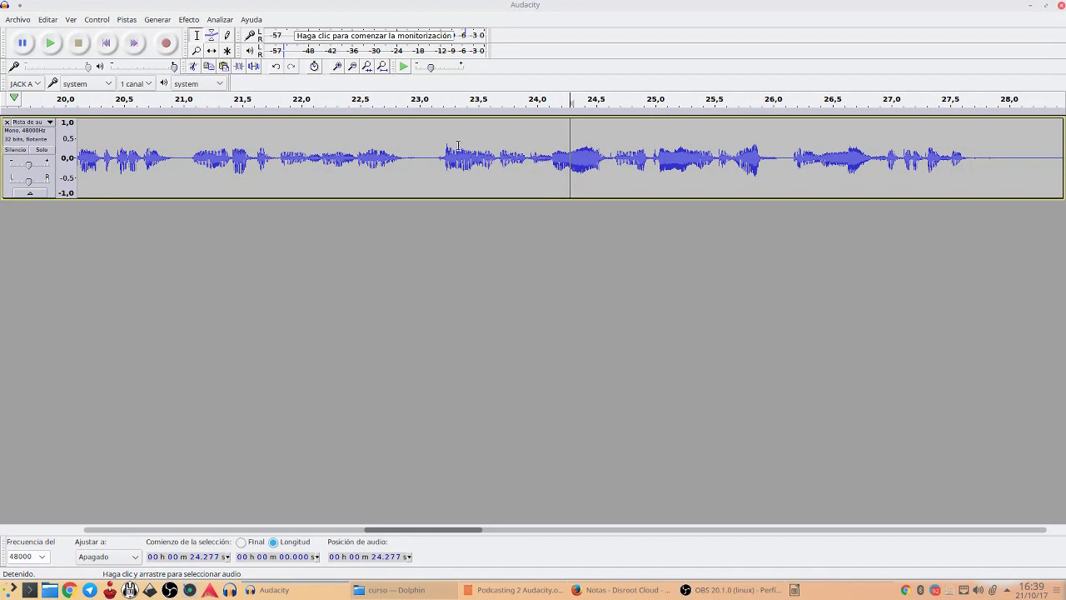
{"action": "left_click", "coordinate": [337, 155]}
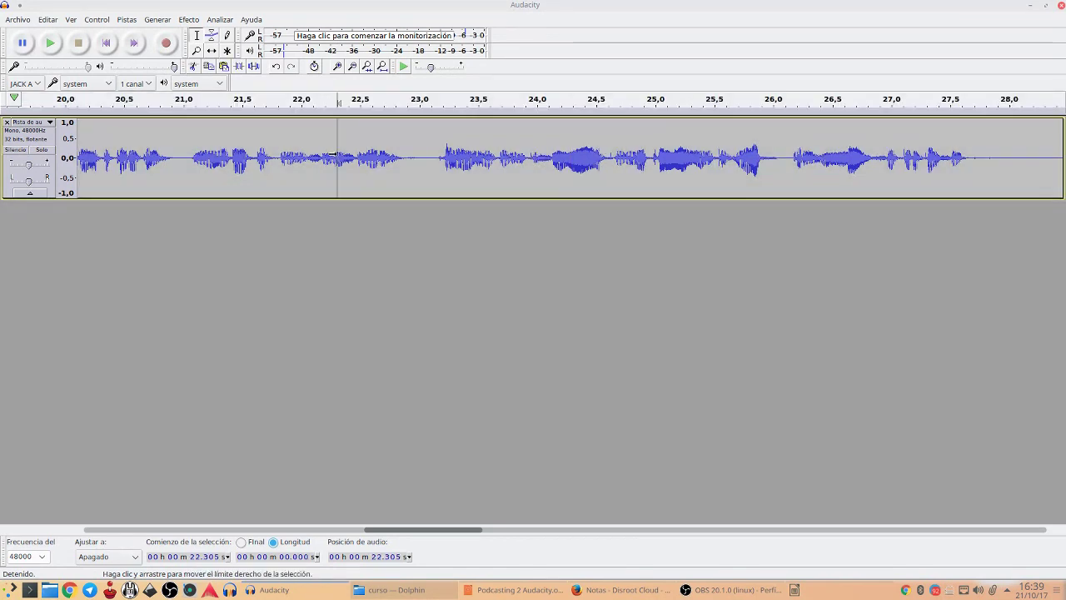
Step: Select the entire voice track and open the Compress dynamics 1.2.6 effect for it
{"action": "key", "text": "ctrl+a"}
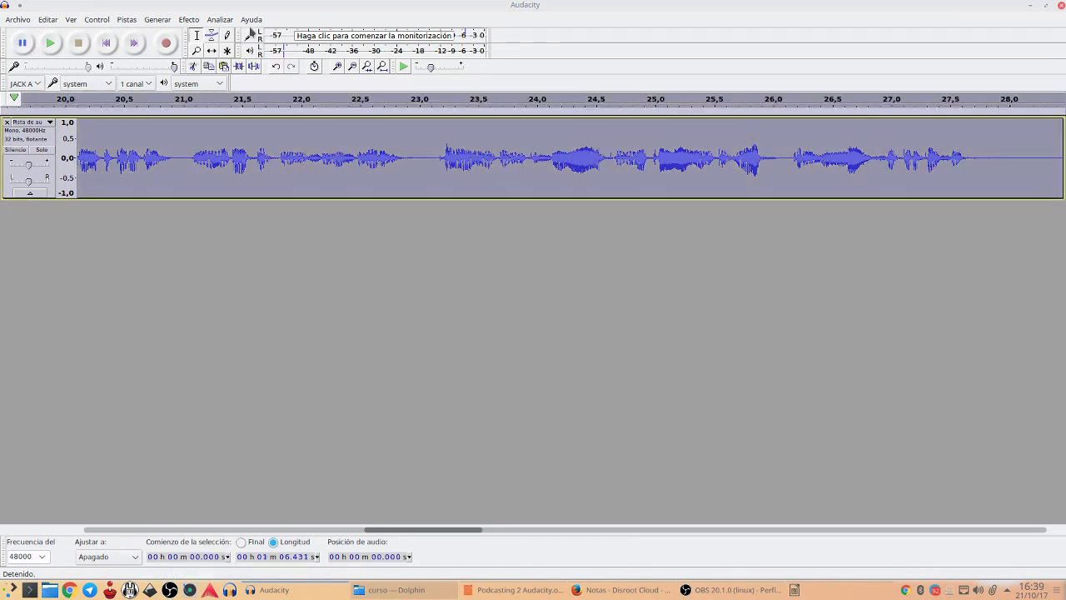
{"action": "left_click", "coordinate": [197, 22]}
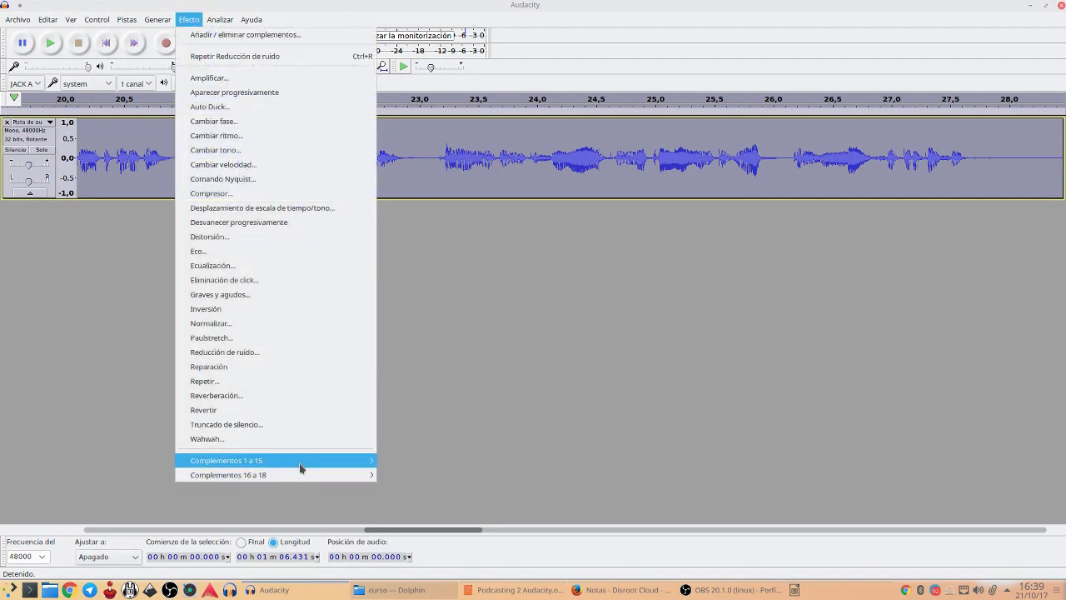
{"action": "mouse_move", "coordinate": [324, 461]}
{"action": "left_click", "coordinate": [450, 420]}
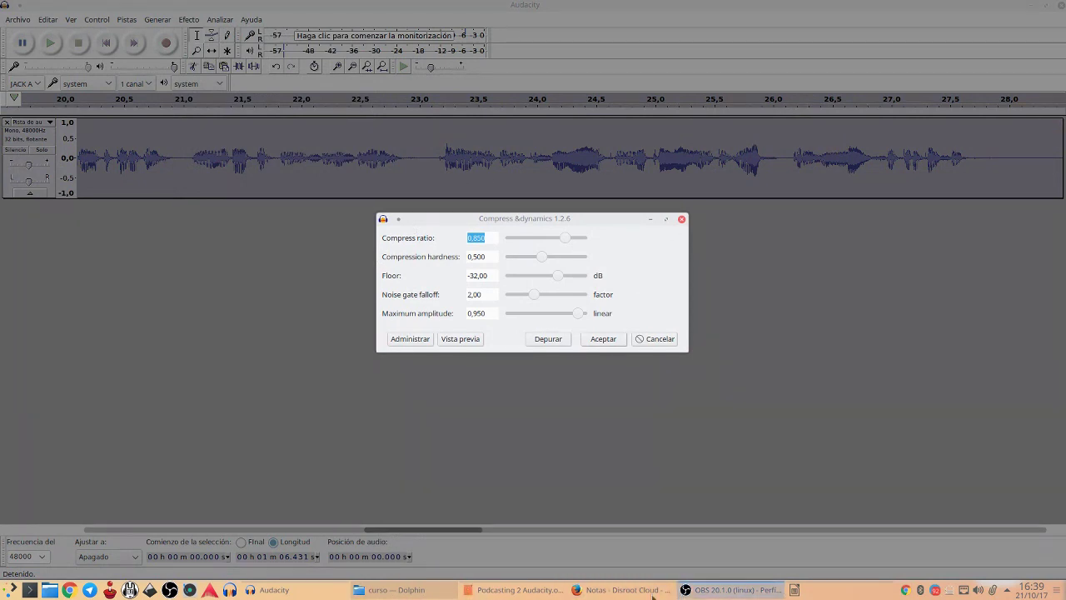
Step: Switch to Firefox and view the installation instructions on the Chris's Dynamic Compressor plugin page in a maximized window
{"action": "left_click", "coordinate": [598, 590]}
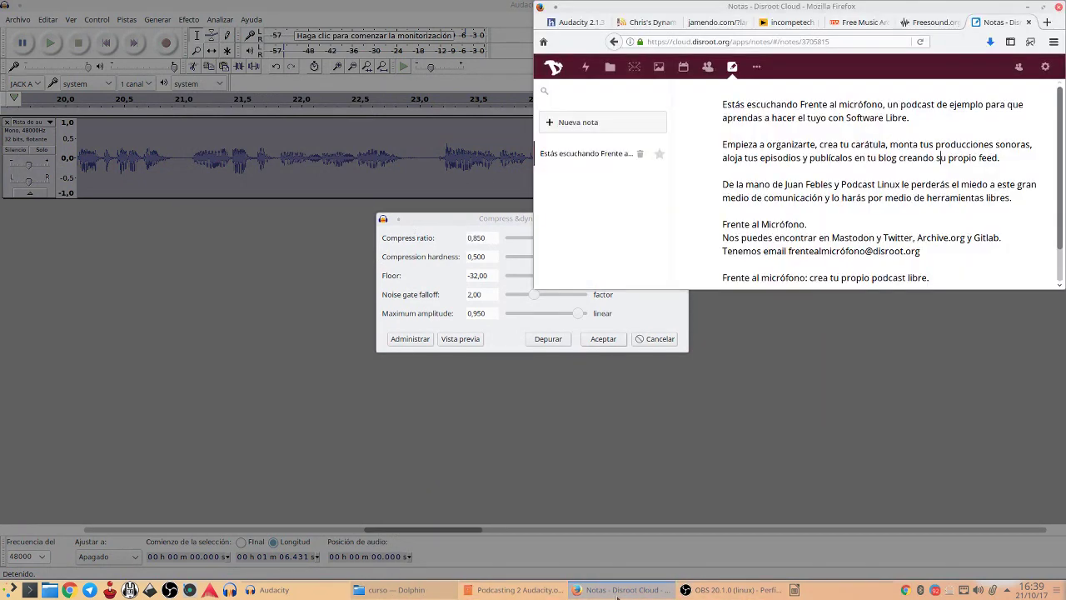
{"action": "left_click", "coordinate": [658, 20]}
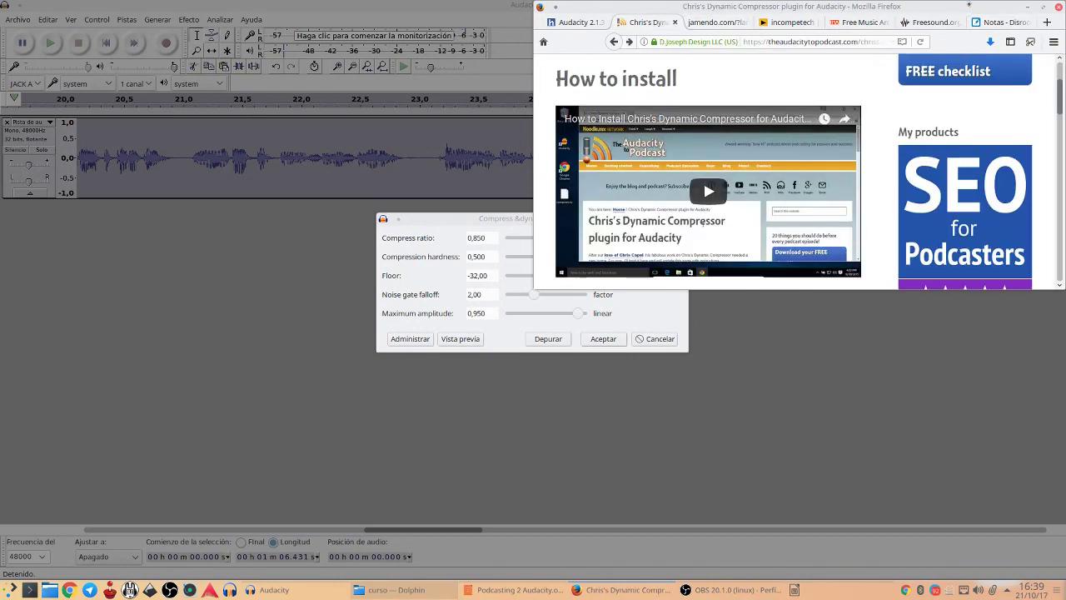
{"action": "left_click", "coordinate": [1043, 6]}
{"action": "scroll", "coordinate": [346, 254], "scroll_direction": "down", "scroll_amount": 3}
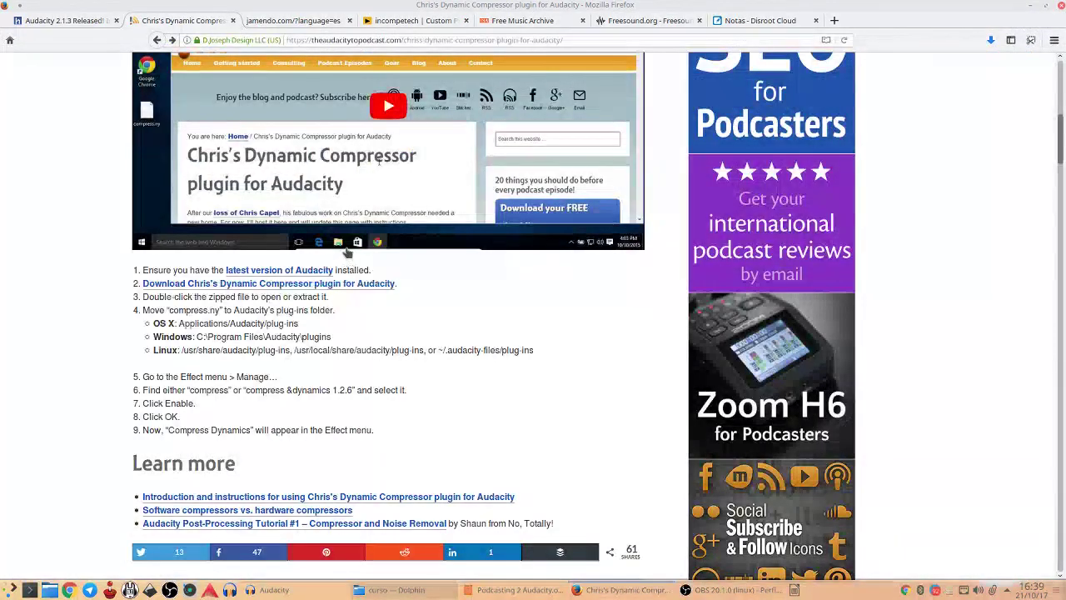
Step: Open the plugin's introduction and instructions article and examine the enlarged "Best settings, but your results may vary" screenshot
{"action": "scroll", "coordinate": [328, 457], "scroll_direction": "down", "scroll_amount": 4}
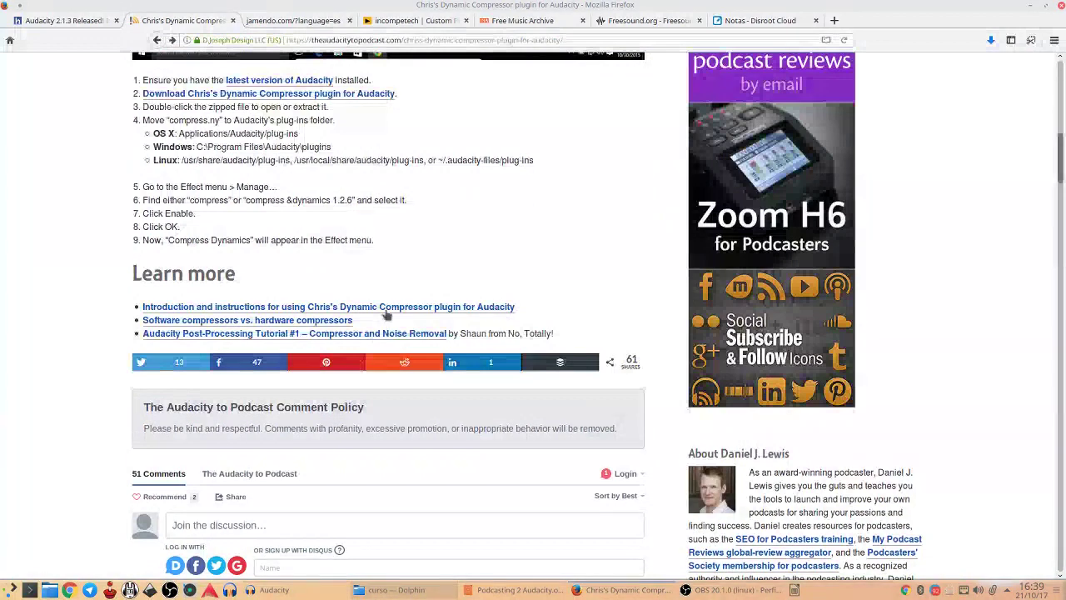
{"action": "left_click", "coordinate": [391, 307]}
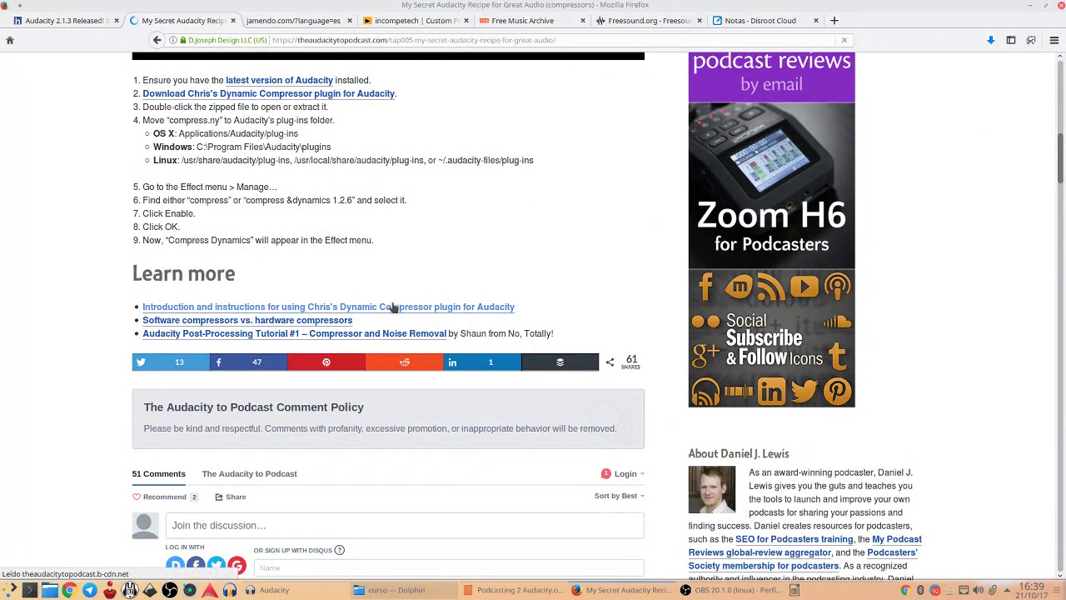
{"action": "scroll", "coordinate": [350, 240], "scroll_direction": "down", "scroll_amount": 15}
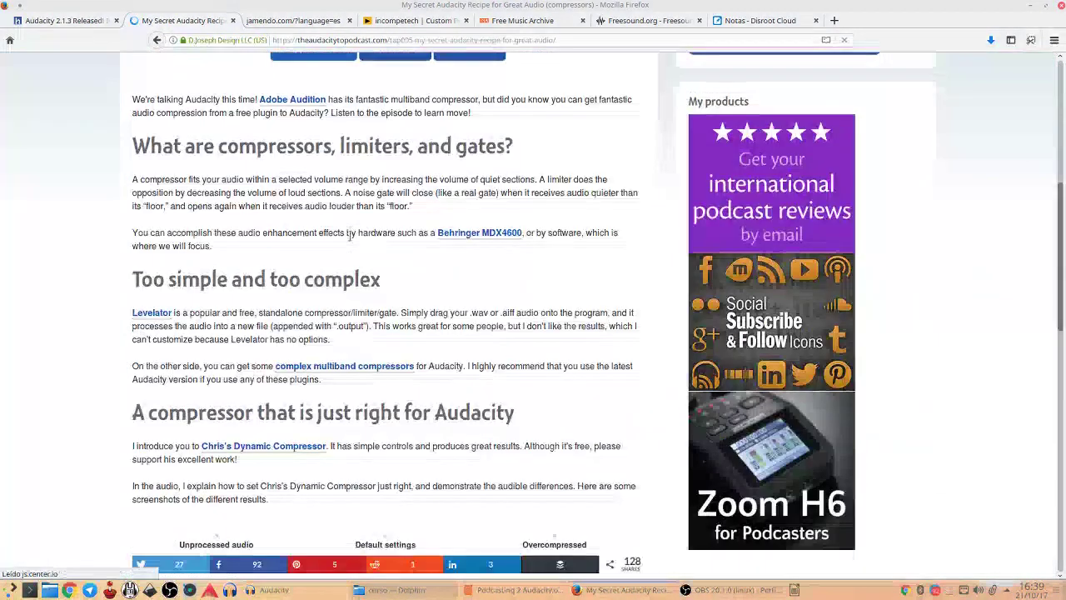
{"action": "scroll", "coordinate": [350, 241], "scroll_direction": "down", "scroll_amount": 2}
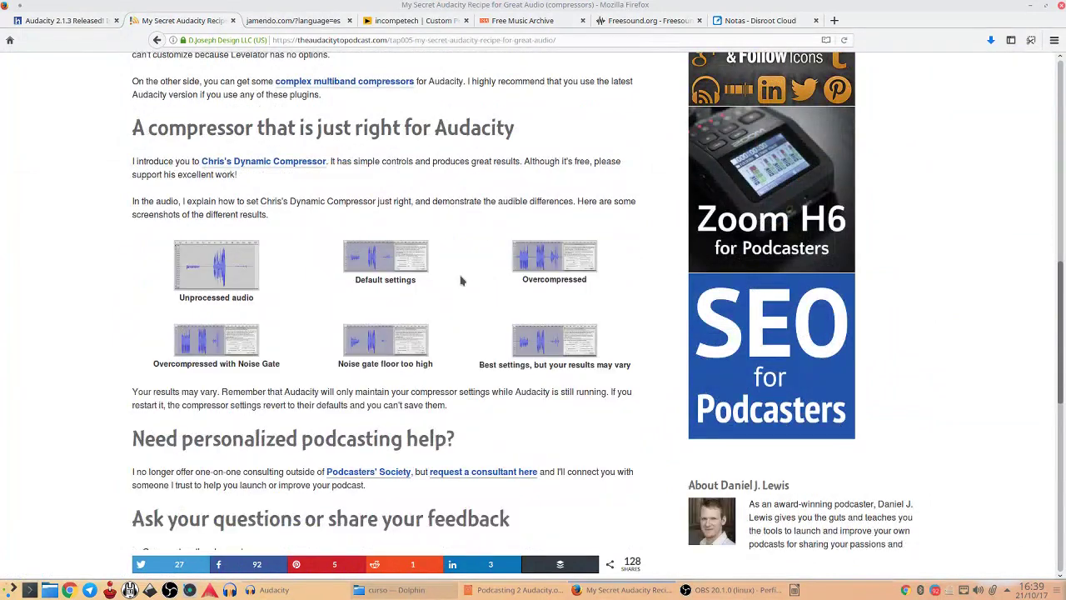
{"action": "left_click", "coordinate": [557, 341]}
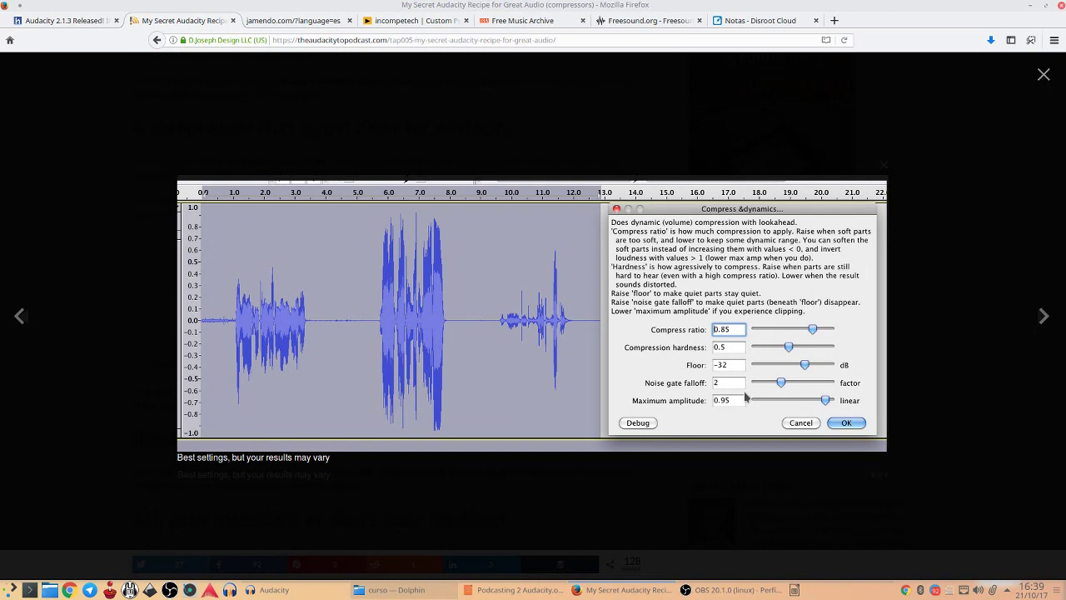
{"action": "left_click", "coordinate": [1044, 77]}
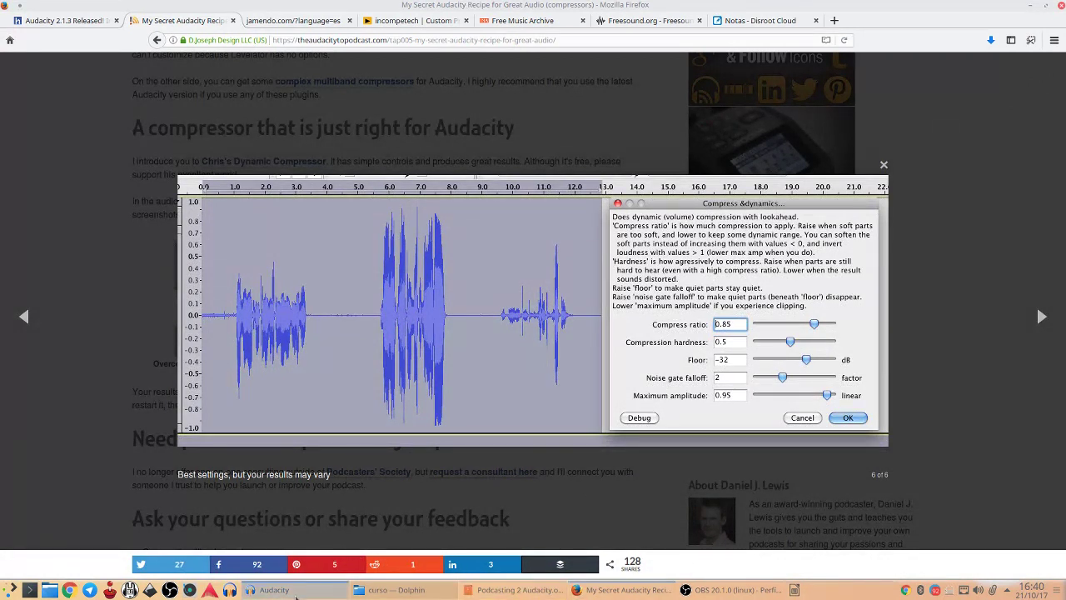
Step: Switch to Audacity and apply Compress dynamics with ratio 0,850, hardness 0,500, floor -32,00 dB, noise gate falloff 2,00 and maximum amplitude 0,950
{"action": "left_click", "coordinate": [310, 517]}
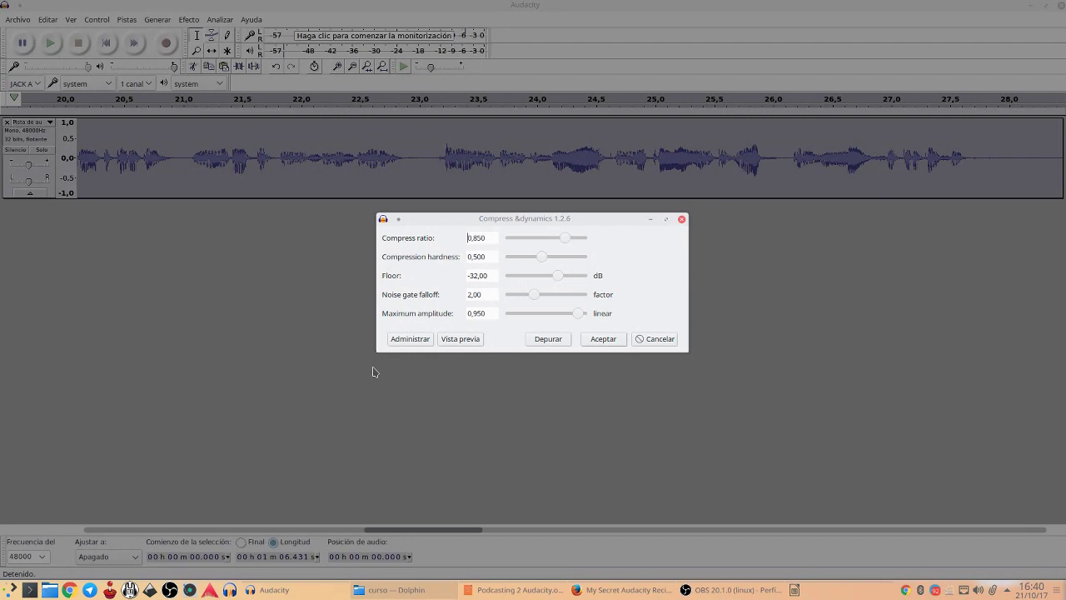
{"action": "left_click", "coordinate": [603, 339]}
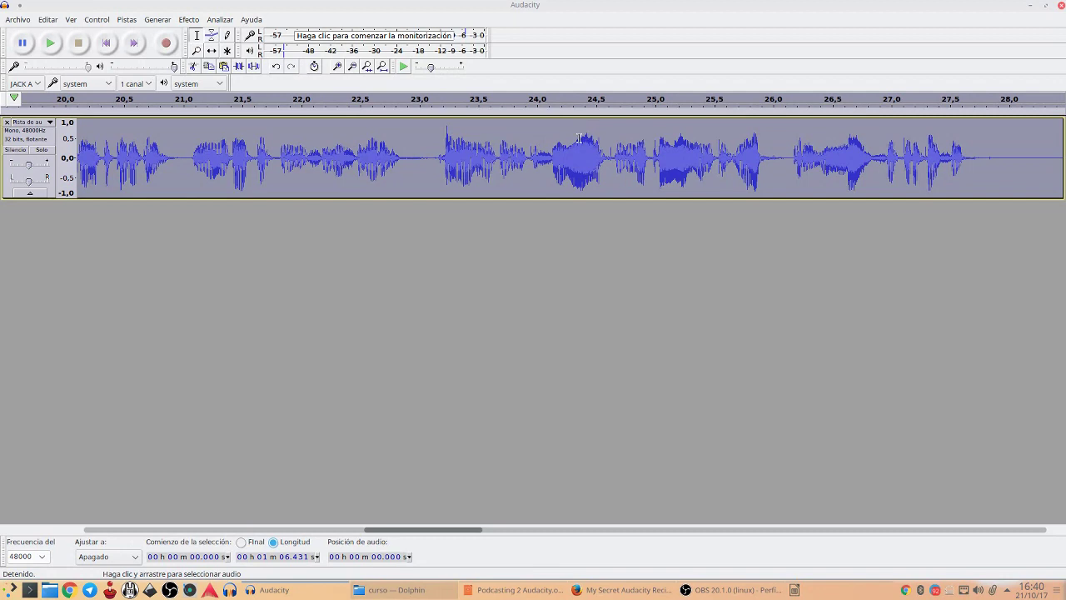
Step: Play the compressed voice track from about 2 s, just before the first words
{"action": "left_click", "coordinate": [106, 43]}
{"action": "left_click", "coordinate": [311, 150]}
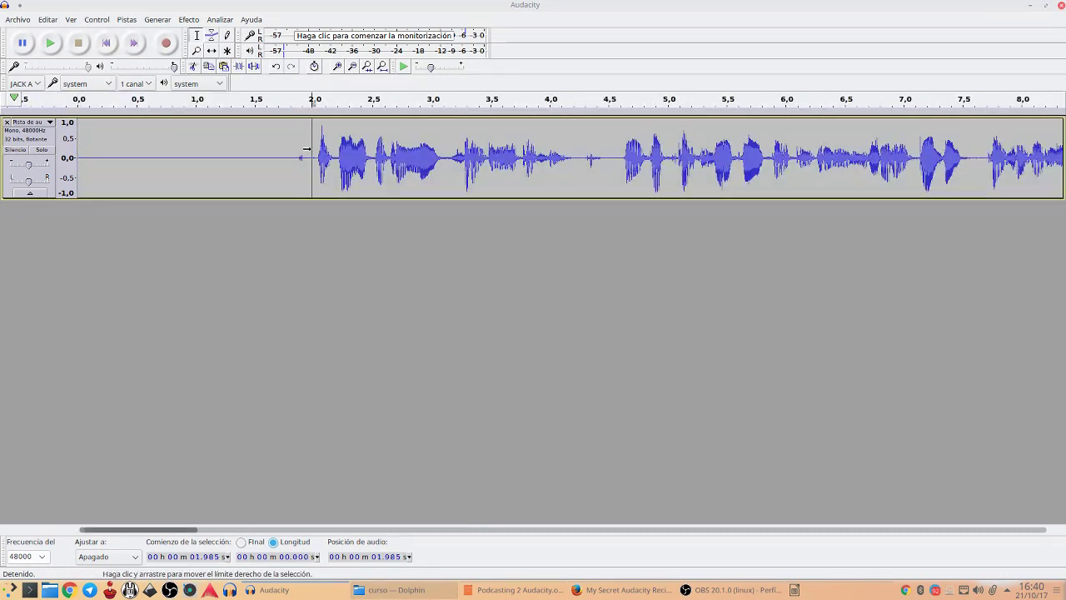
{"action": "key", "text": "space"}
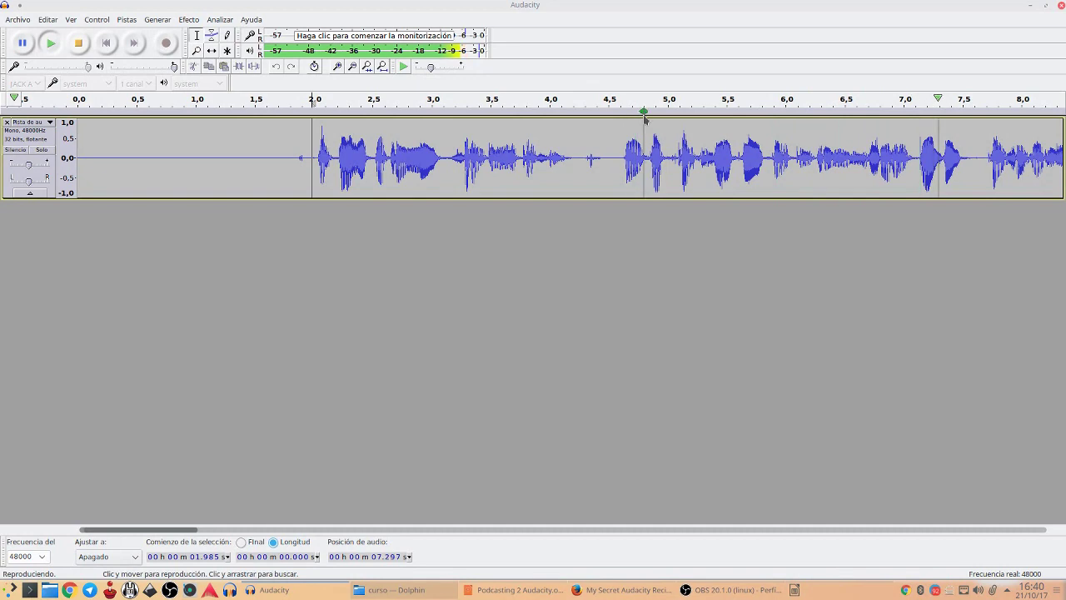
{"action": "key", "text": "space"}
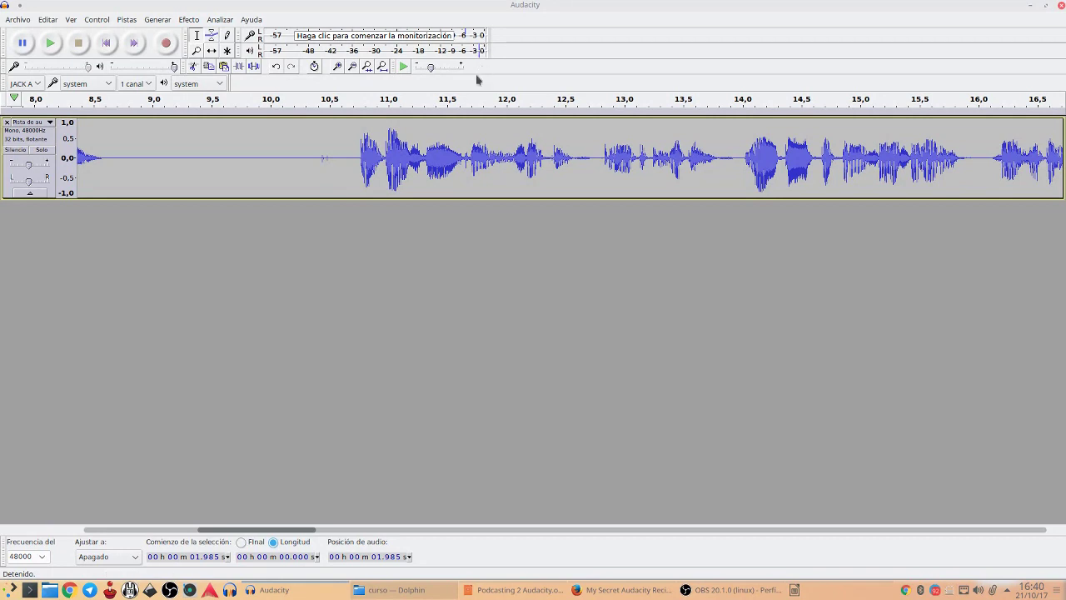
Step: Apply the Limiter to the entire voice track with Soft Limit, limit -3,00 dB, hold 10,00 ms and no make-up gain
{"action": "left_click", "coordinate": [12, 139]}
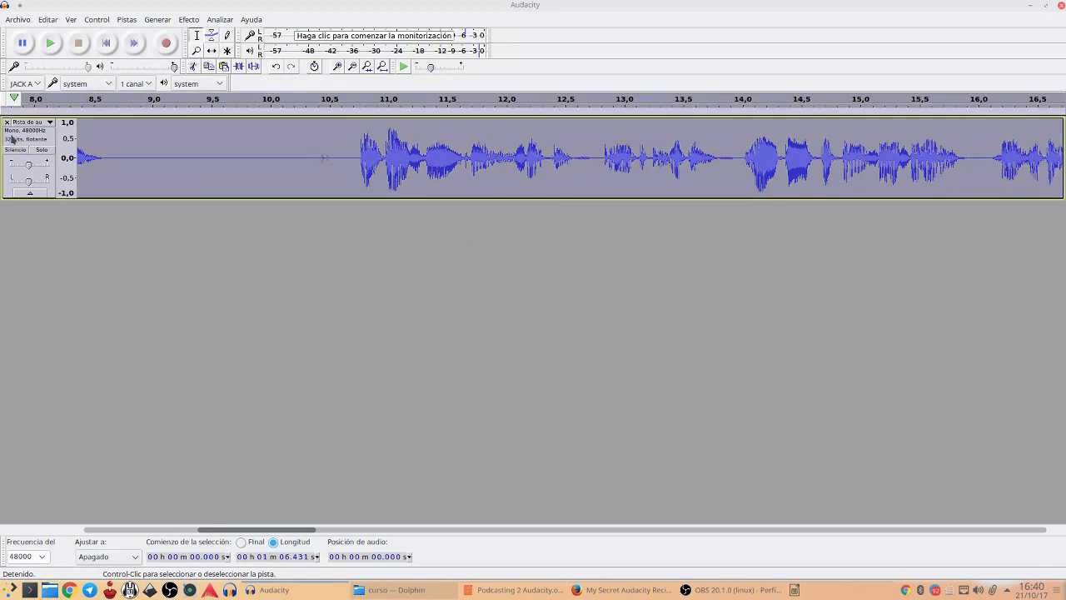
{"action": "left_click", "coordinate": [190, 19]}
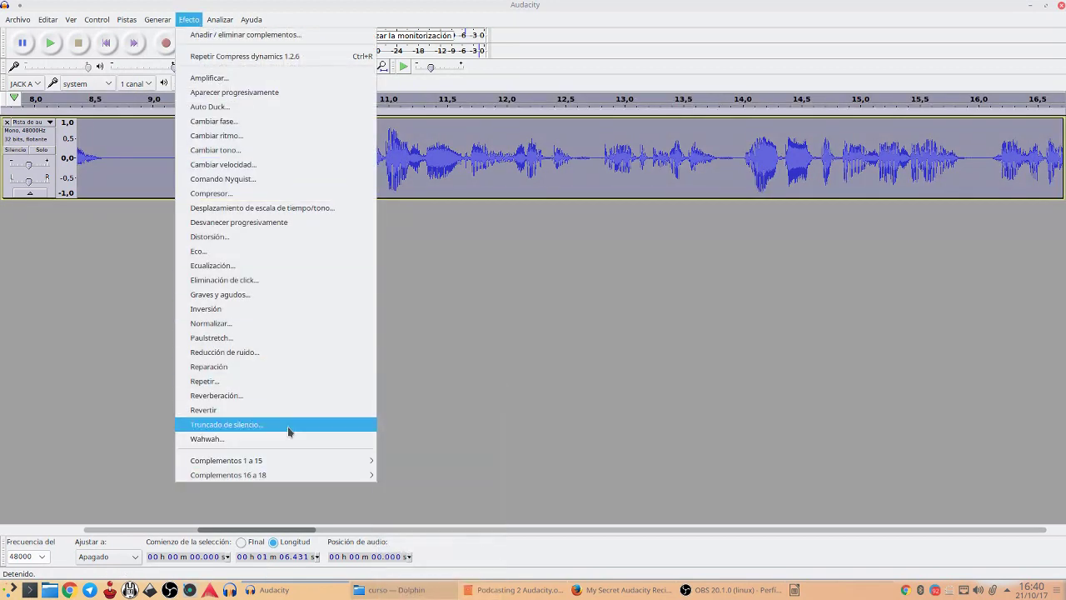
{"action": "mouse_move", "coordinate": [292, 465]}
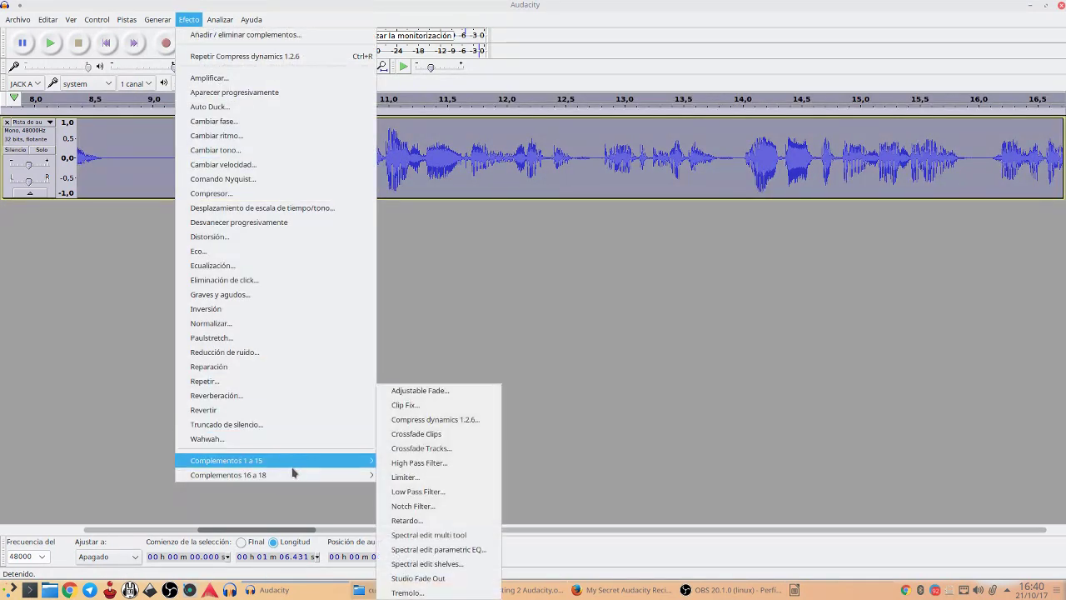
{"action": "left_click", "coordinate": [392, 479]}
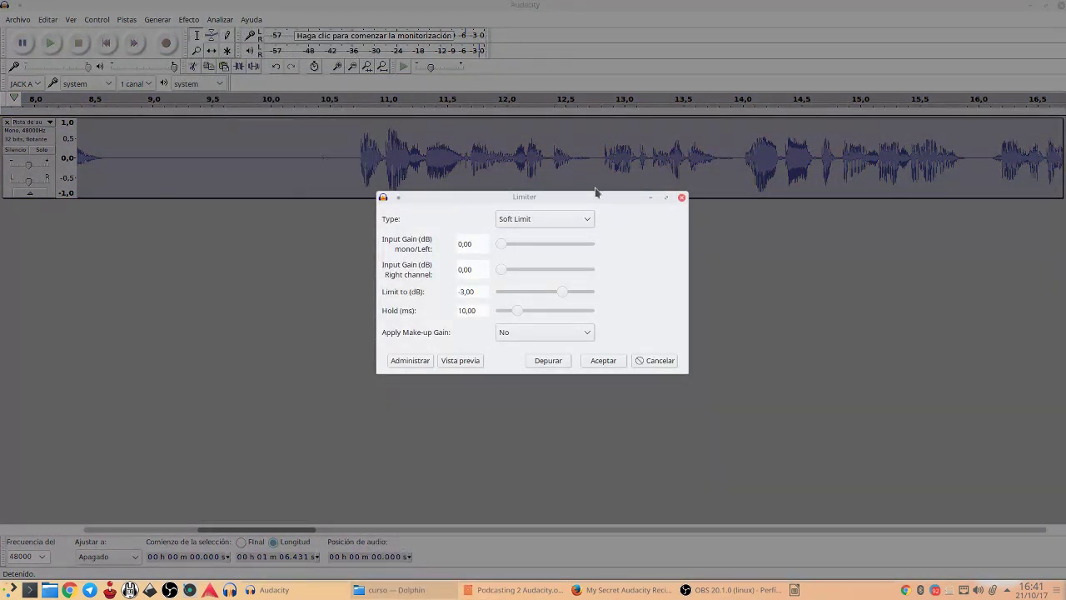
{"action": "left_click", "coordinate": [617, 362]}
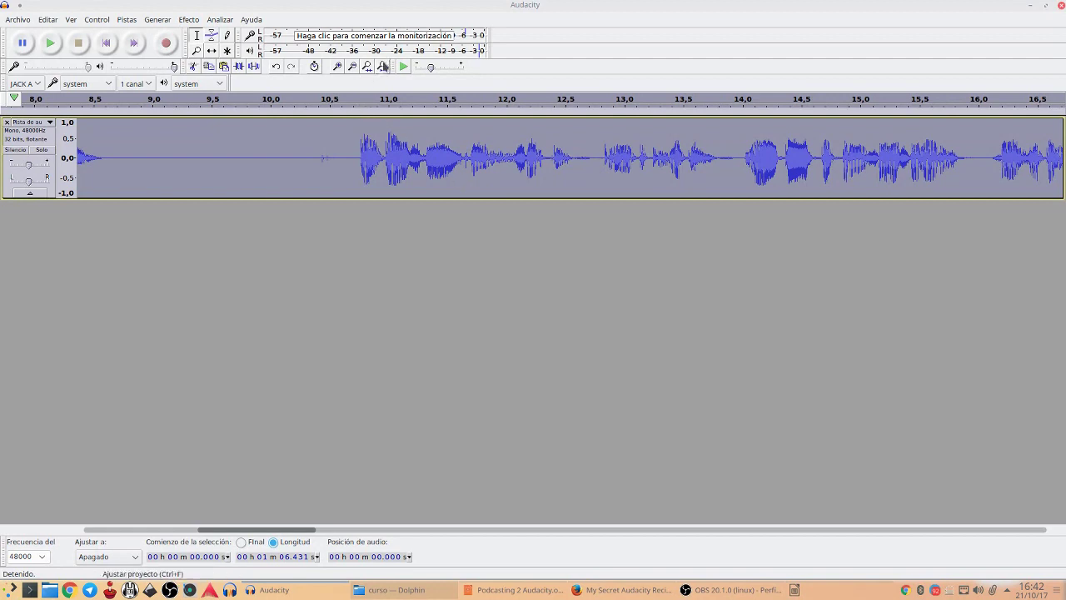
Step: Delete the unneeded tail after the last words, about 4 s long, starting at about 1 min 2,4 s
{"action": "left_click", "coordinate": [384, 66]}
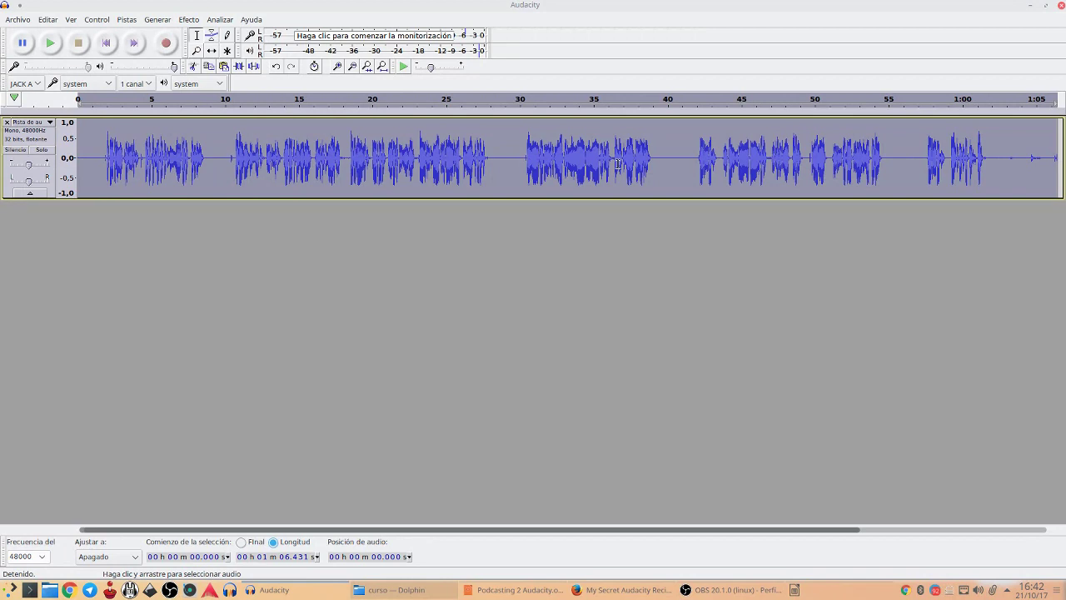
{"action": "left_click", "coordinate": [998, 161]}
{"action": "left_click_drag", "start_coordinate": [998, 160], "coordinate": [1058, 191]}
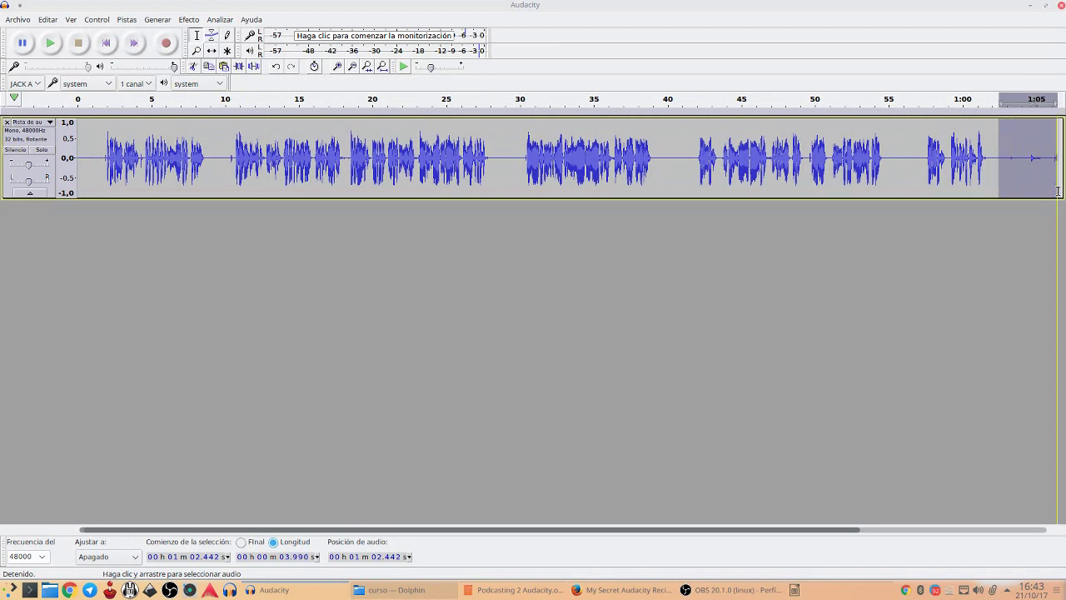
{"action": "key", "text": "Delete"}
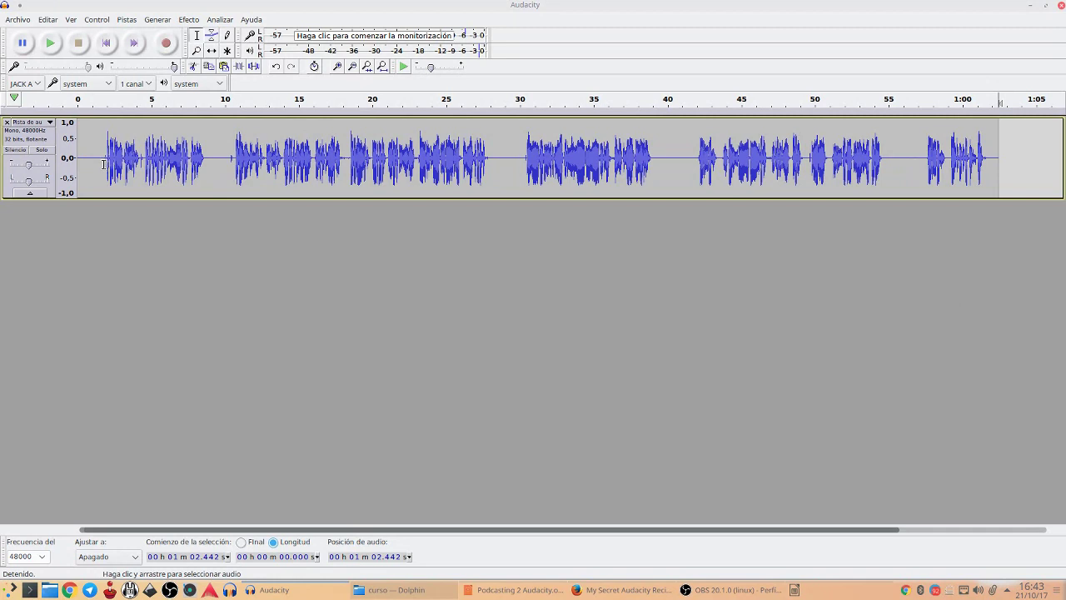
Step: Delete the stretch from about 1,1 s to 1,9 s just before the first words of the voice track
{"action": "left_click_drag", "start_coordinate": [105, 160], "coordinate": [65, 156]}
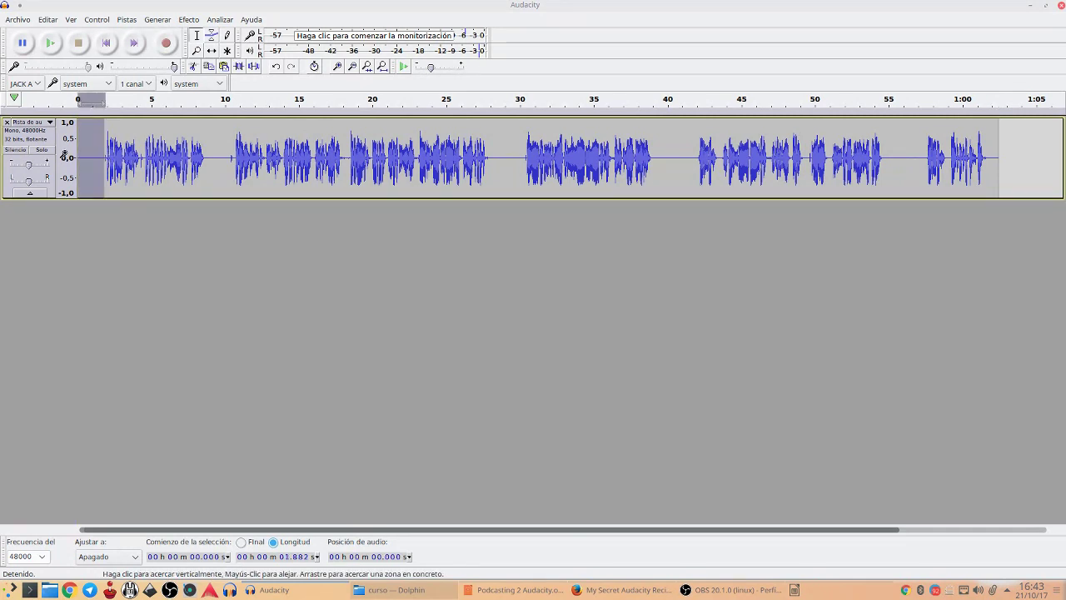
{"action": "key", "text": "ctrl+1"}
{"action": "key", "text": "ctrl+1"}
{"action": "left_click", "coordinate": [191, 160]}
{"action": "left_click_drag", "start_coordinate": [191, 160], "coordinate": [143, 160]}
{"action": "key", "text": "Delete"}
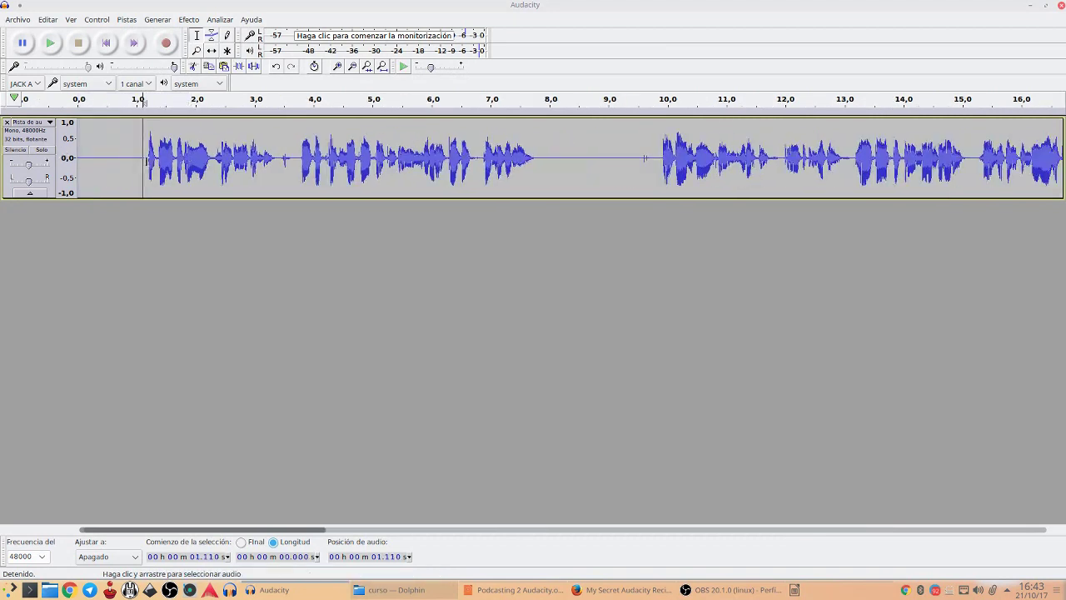
Step: Play and delete the short noise in the pause at about 9,2 s, a piece about 0,57 s long
{"action": "left_click_drag", "start_coordinate": [653, 155], "coordinate": [617, 153]}
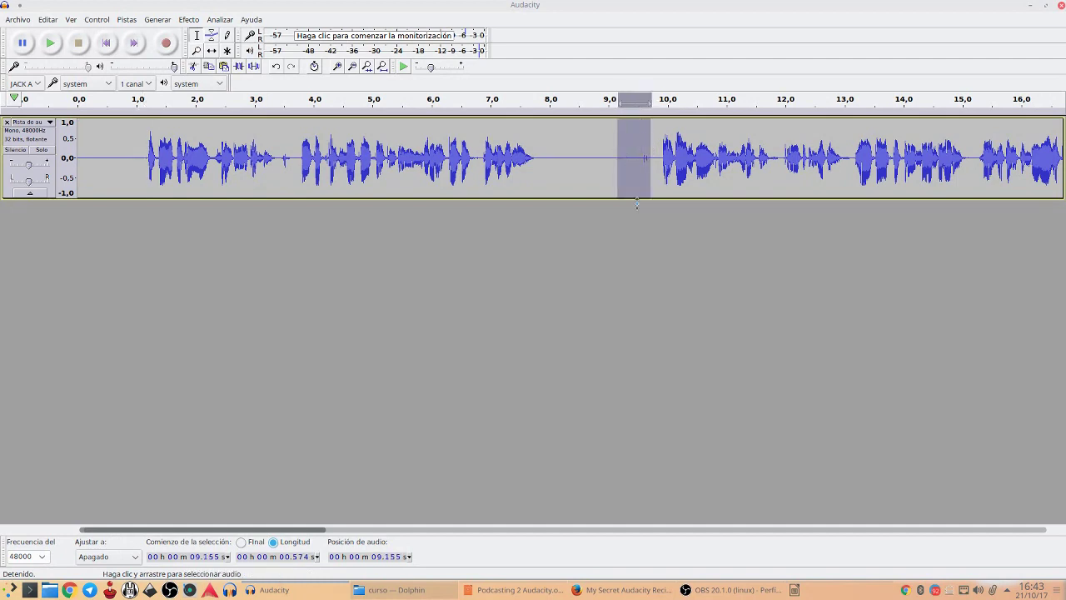
{"action": "key", "text": "space"}
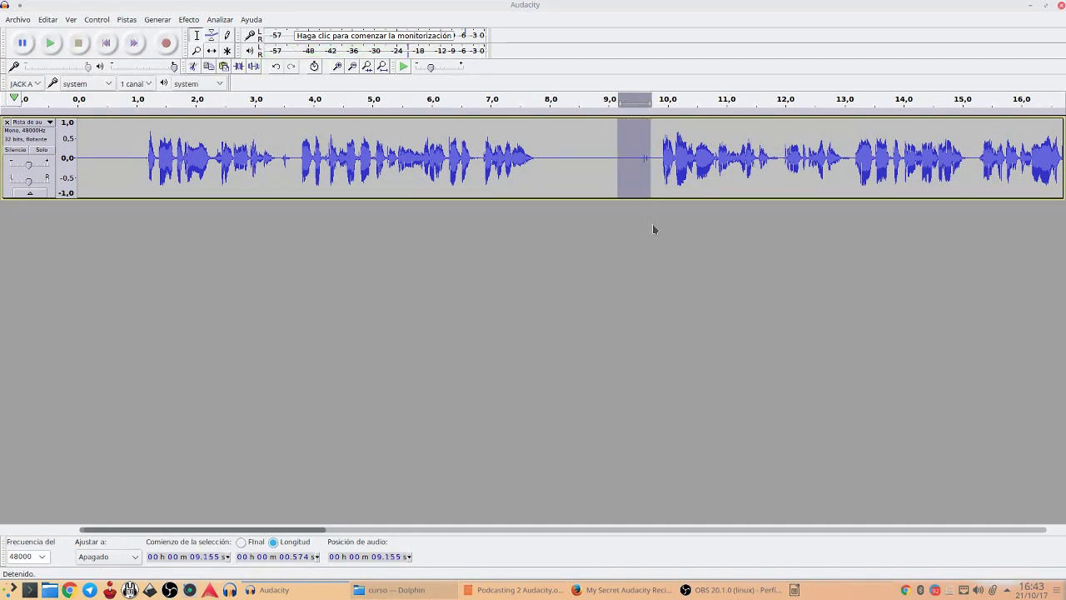
{"action": "key", "text": "Delete"}
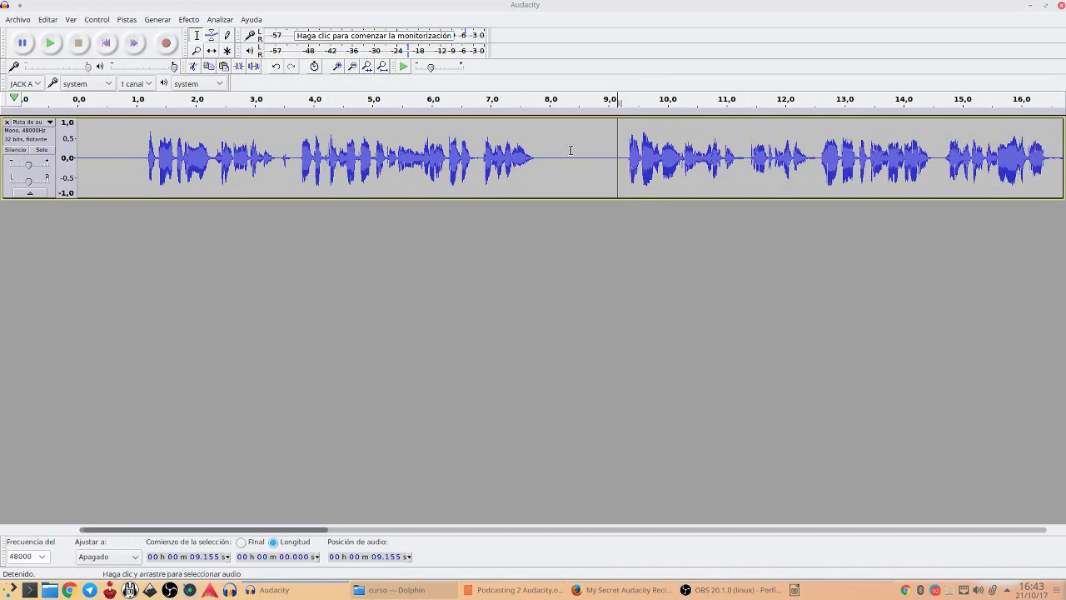
Step: Listen for the unwanted take, delete the passage from about 8,96 s to 17,05 s, and play the voice track from the cut
{"action": "left_click_drag", "start_coordinate": [302, 532], "coordinate": [505, 533]}
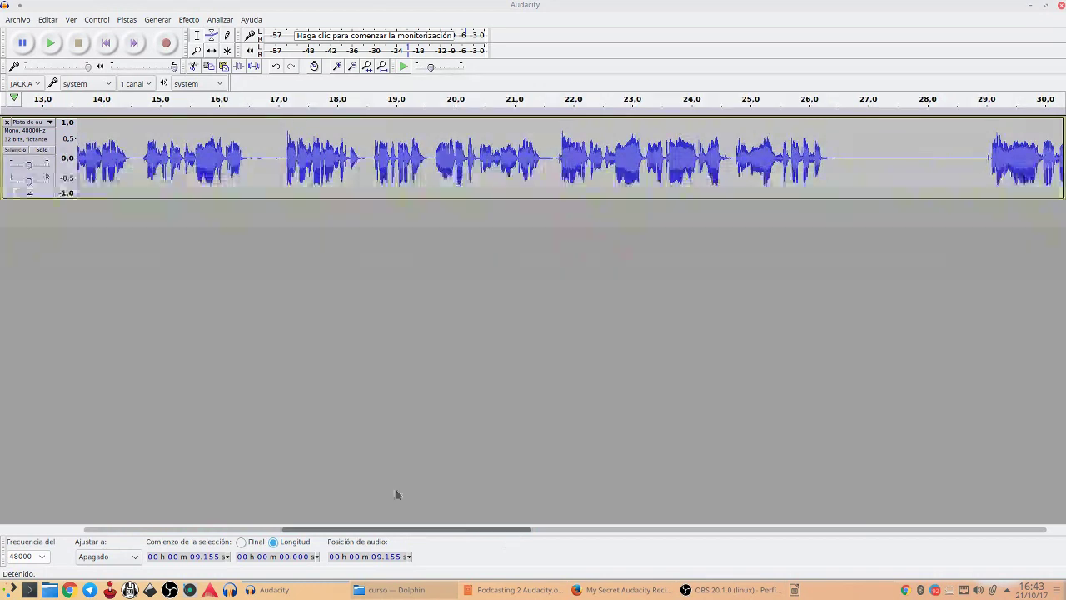
{"action": "left_click", "coordinate": [191, 130]}
{"action": "key", "text": "space"}
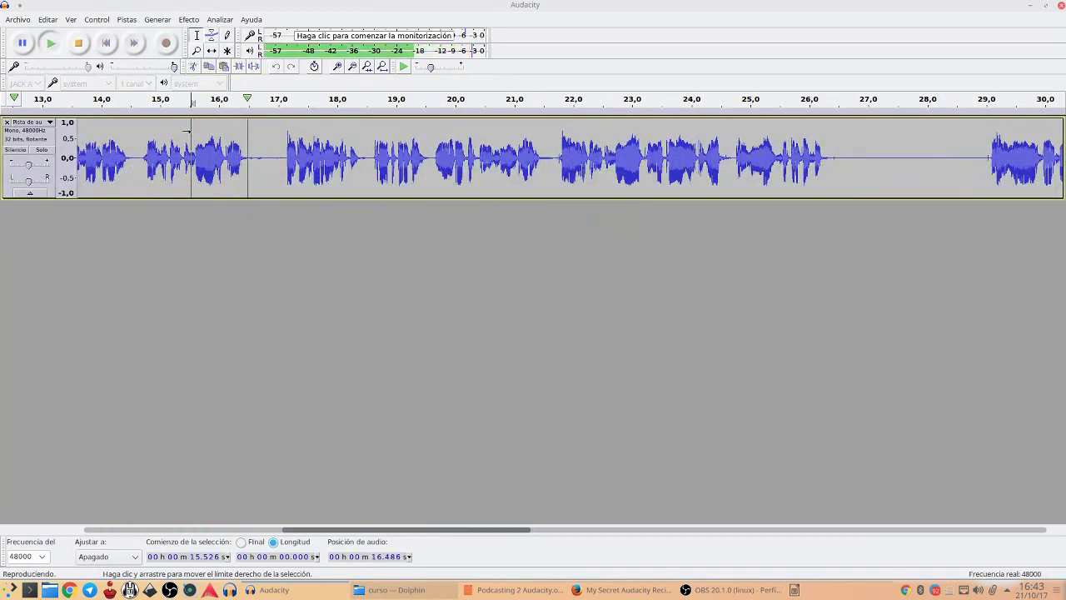
{"action": "left_click_drag", "start_coordinate": [280, 153], "coordinate": [58, 163]}
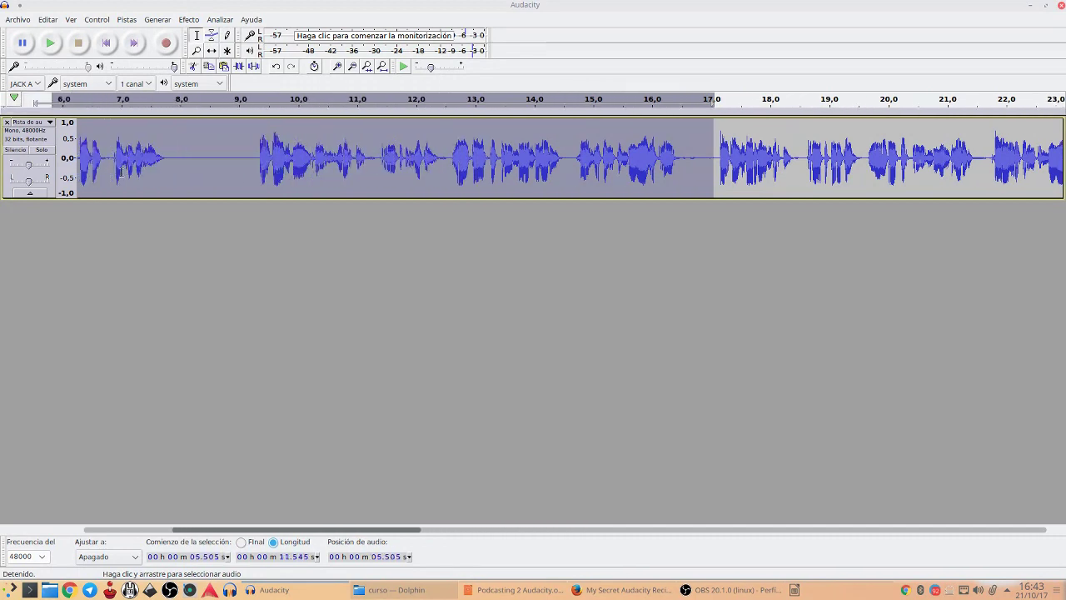
{"action": "left_click_drag", "start_coordinate": [120, 172], "coordinate": [240, 175]}
{"action": "key", "text": "space"}
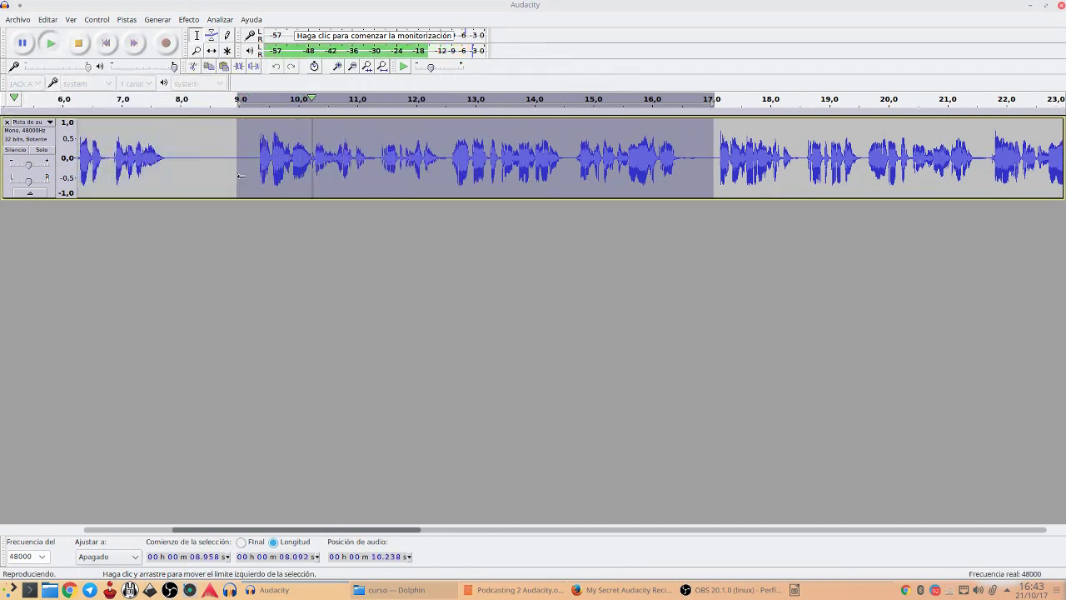
{"action": "key", "text": "space"}
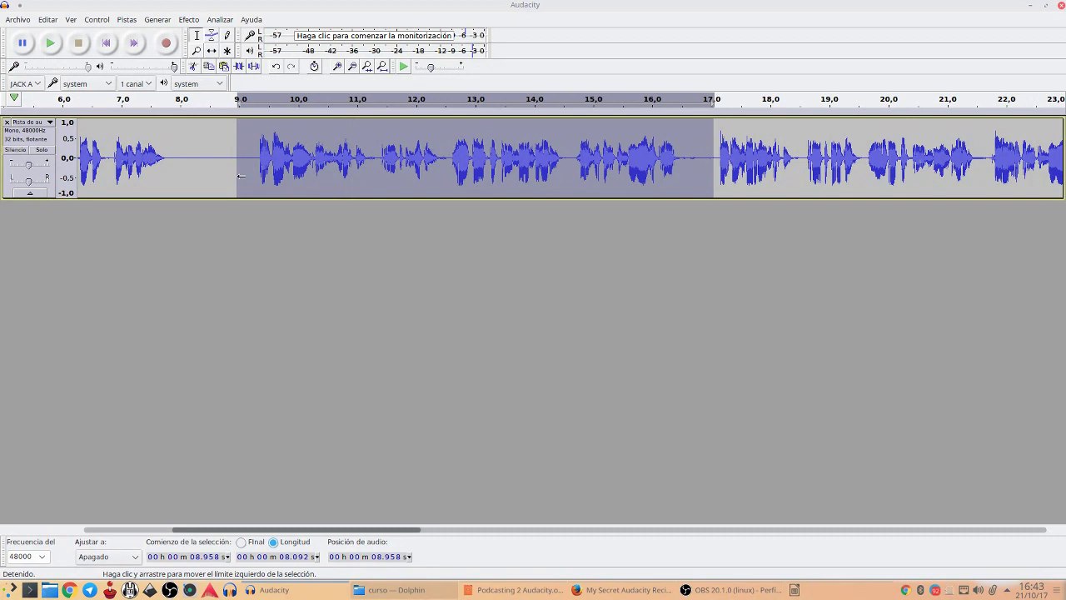
{"action": "key", "text": "Delete"}
{"action": "key", "text": "space"}
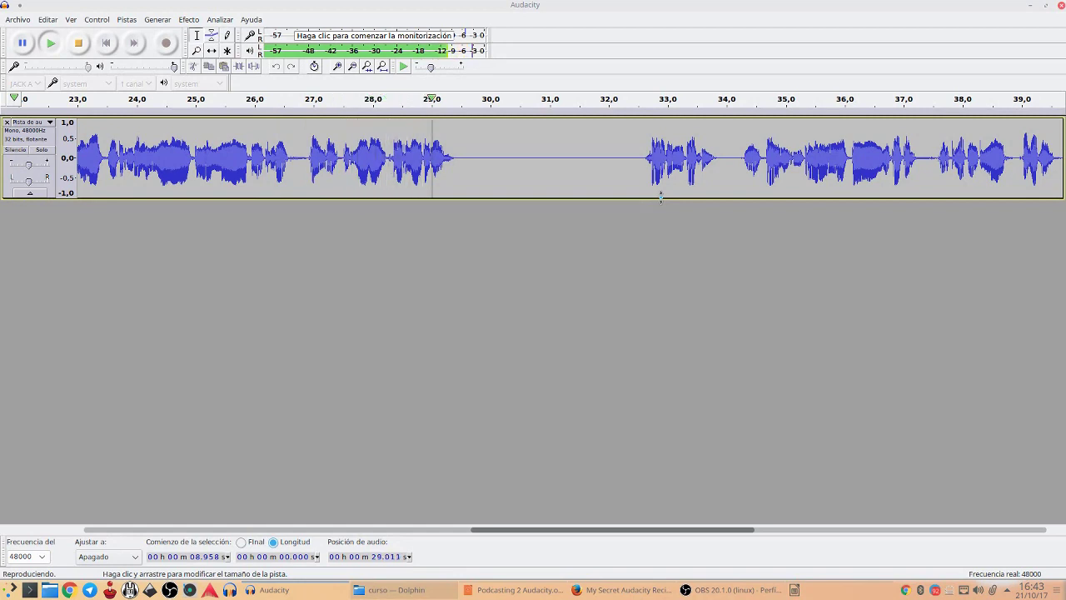
{"action": "key", "text": "space"}
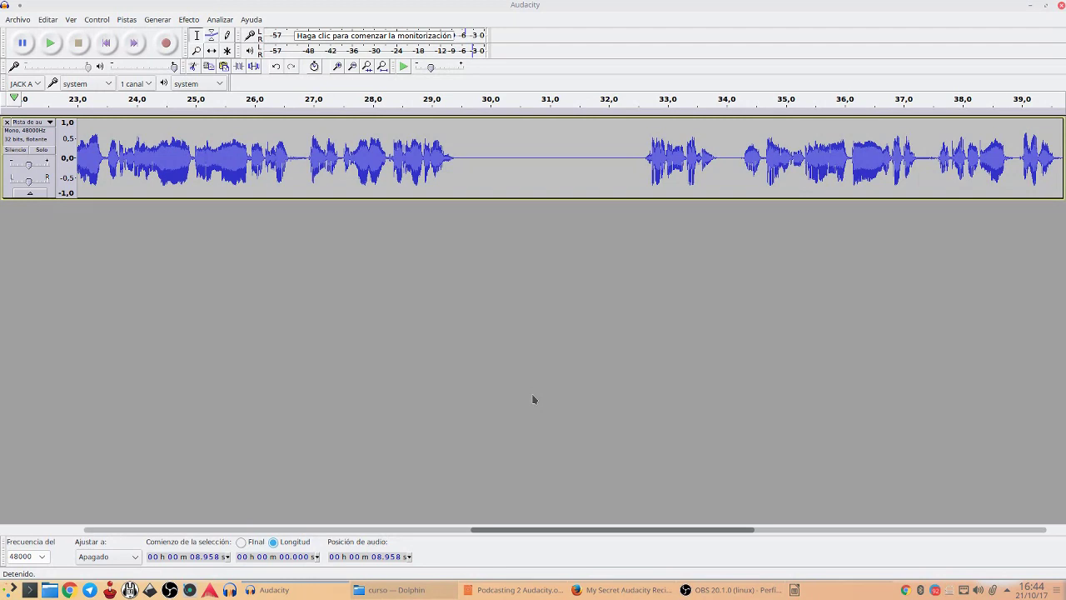
Step: Delete the first 0,93 s or so of leading silence from the start of the voice track
{"action": "left_click", "coordinate": [104, 48]}
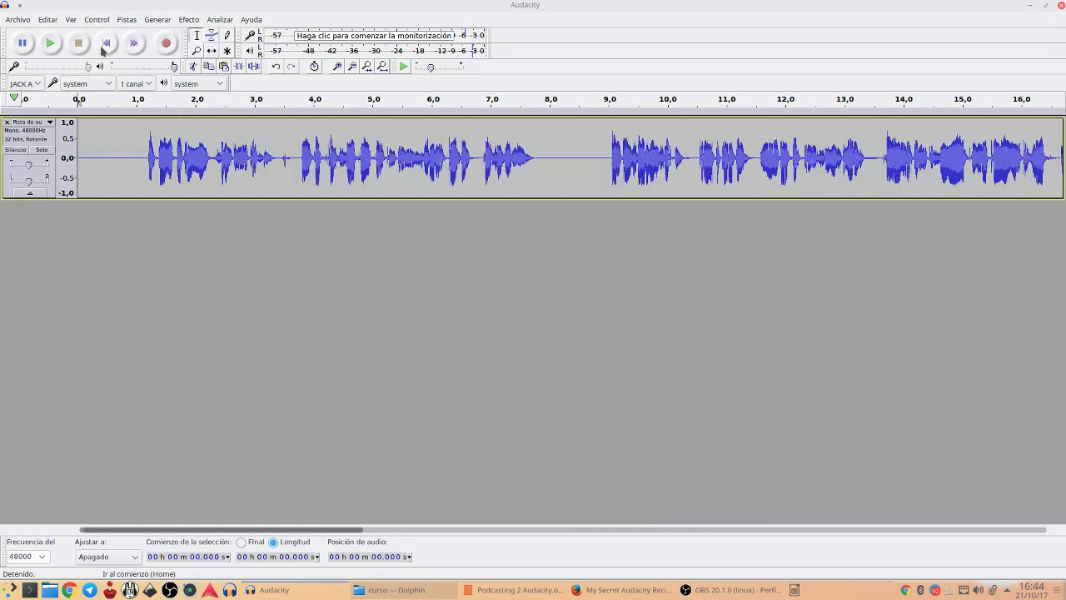
{"action": "left_click_drag", "start_coordinate": [131, 158], "coordinate": [78, 167]}
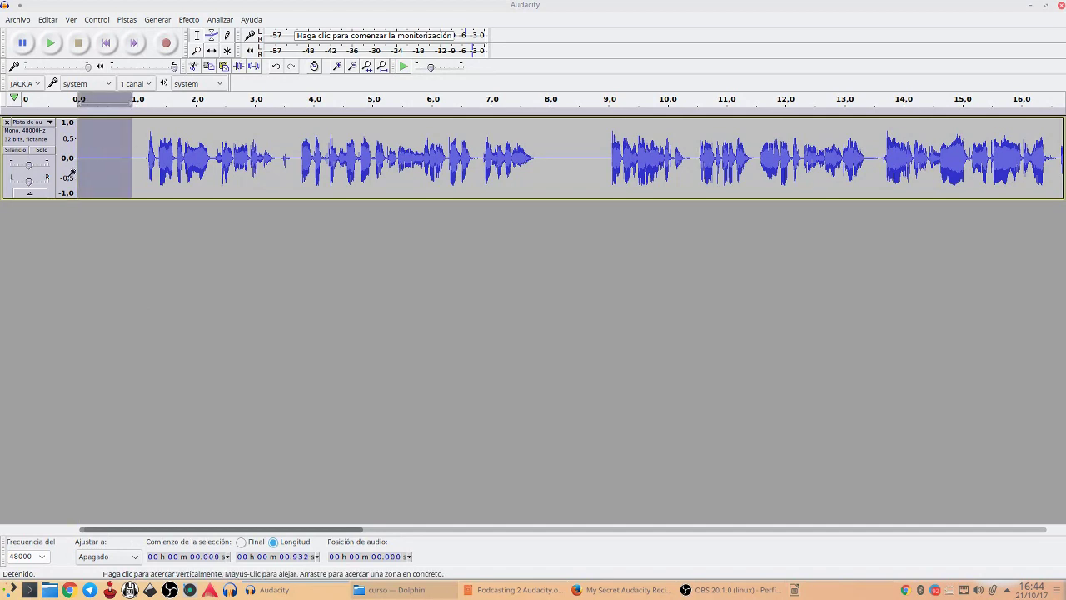
{"action": "key", "text": "Delete"}
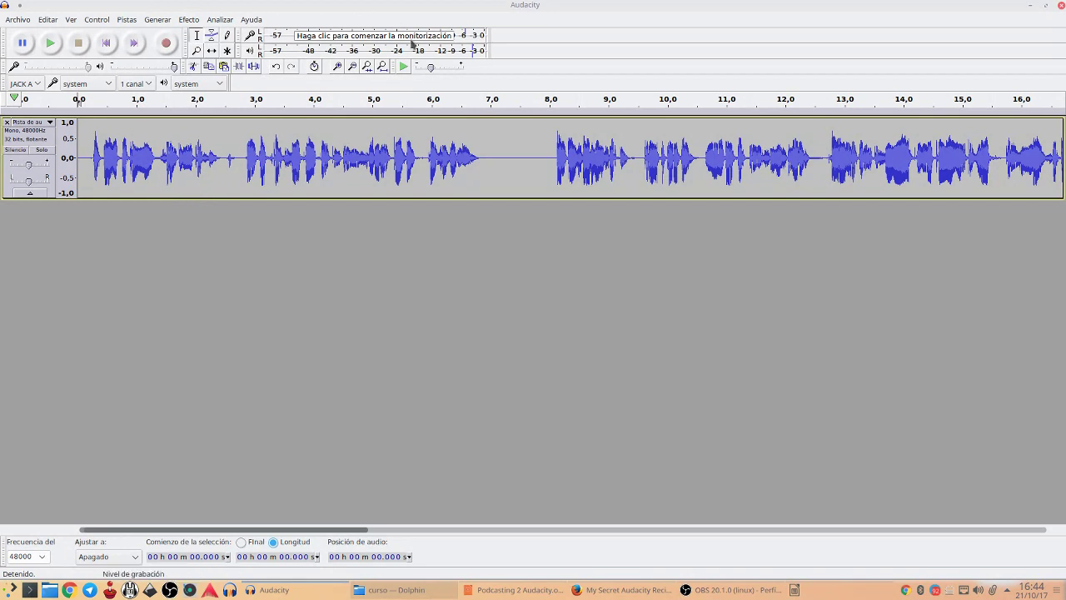
{"action": "left_click", "coordinate": [353, 67]}
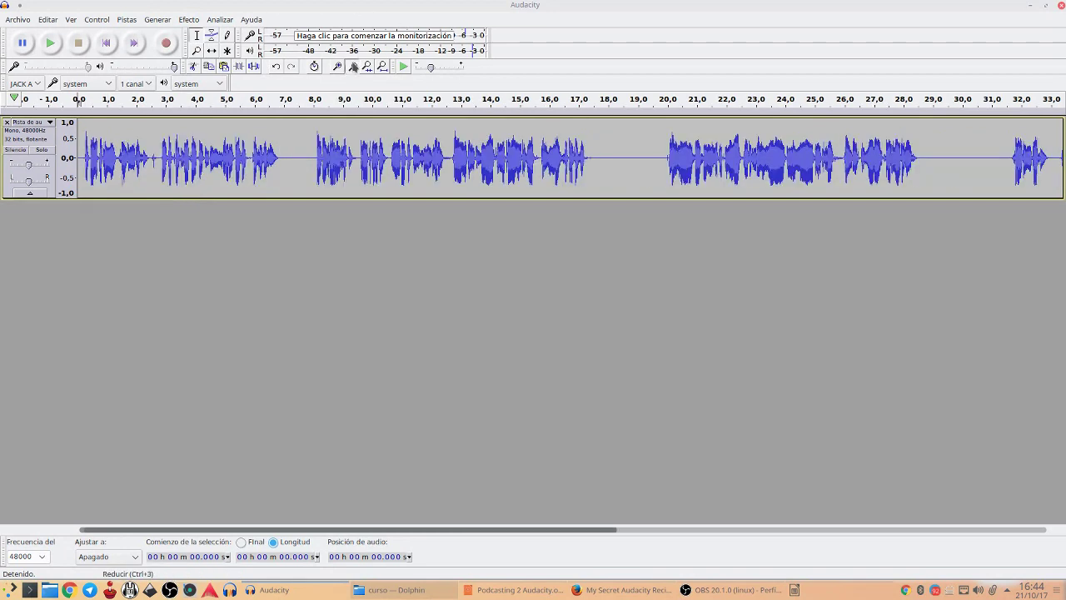
Step: Delete a stretch of silence about 0,83 s long at about 45,8 s, in the pause before the final phrase of the voice track
{"action": "left_click", "coordinate": [354, 67]}
{"action": "left_click_drag", "start_coordinate": [766, 155], "coordinate": [755, 155]}
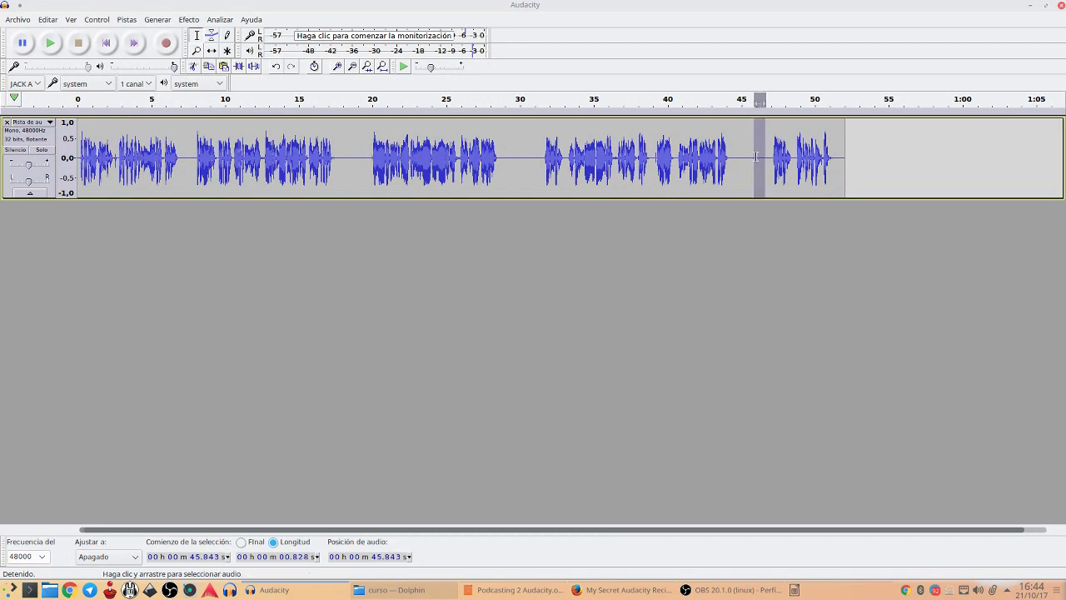
{"action": "key", "text": "Delete"}
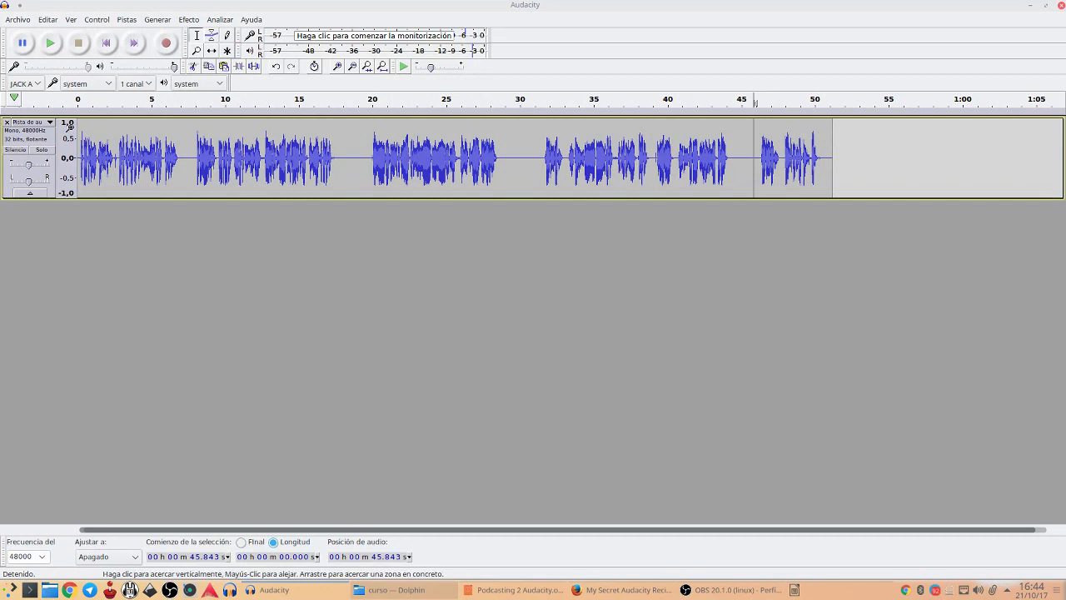
Step: Select 48000 as the project's sample rate
{"action": "left_click", "coordinate": [41, 557]}
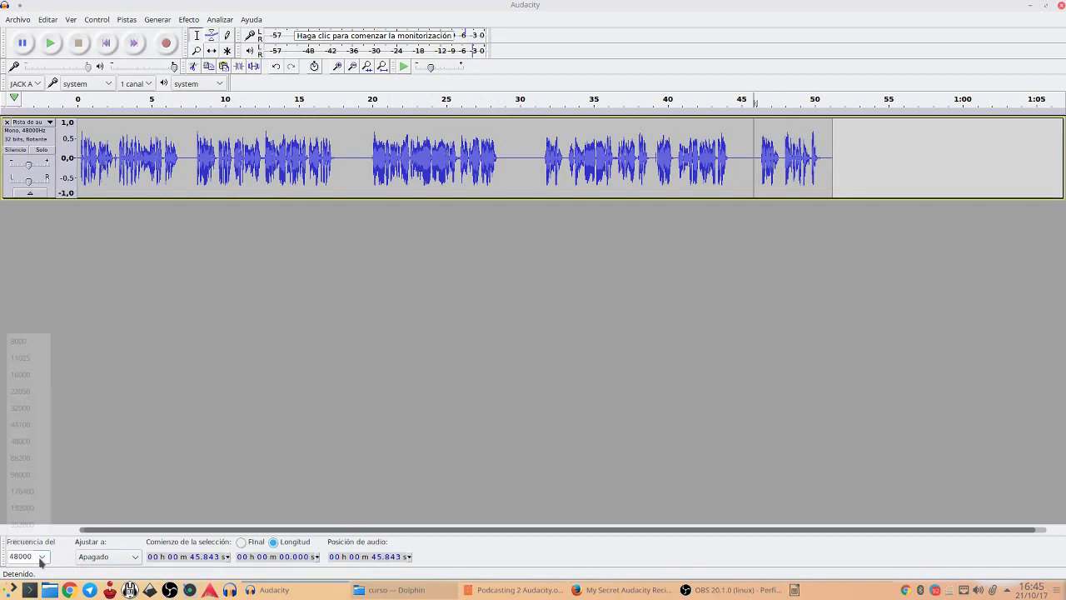
{"action": "left_click", "coordinate": [29, 445]}
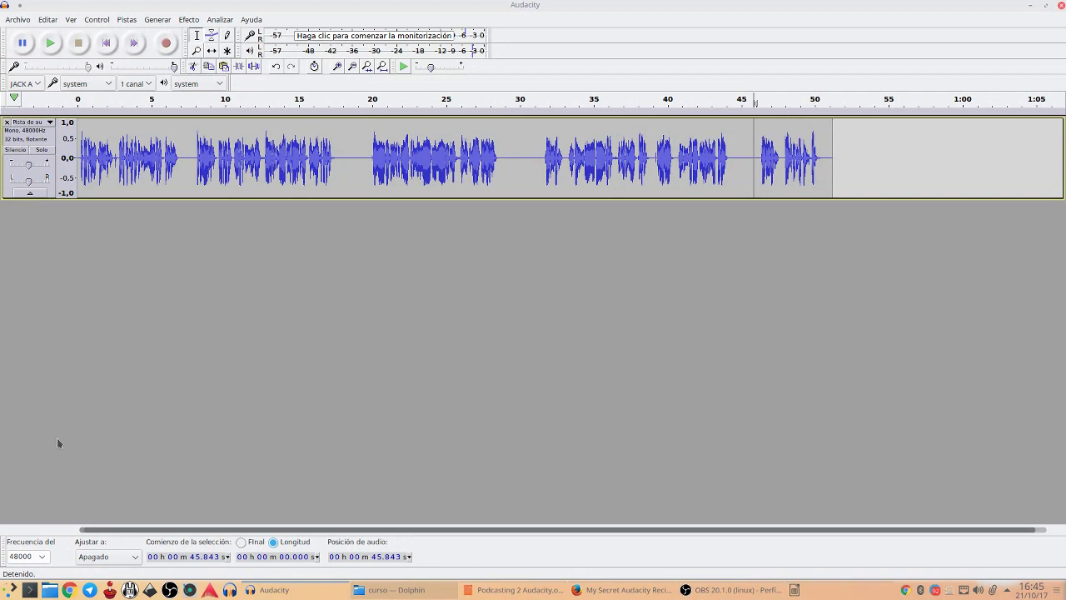
Step: Switch to the LibreOffice Impress presentation and show the slide about mixing voice with music and effects
{"action": "left_click", "coordinate": [520, 590]}
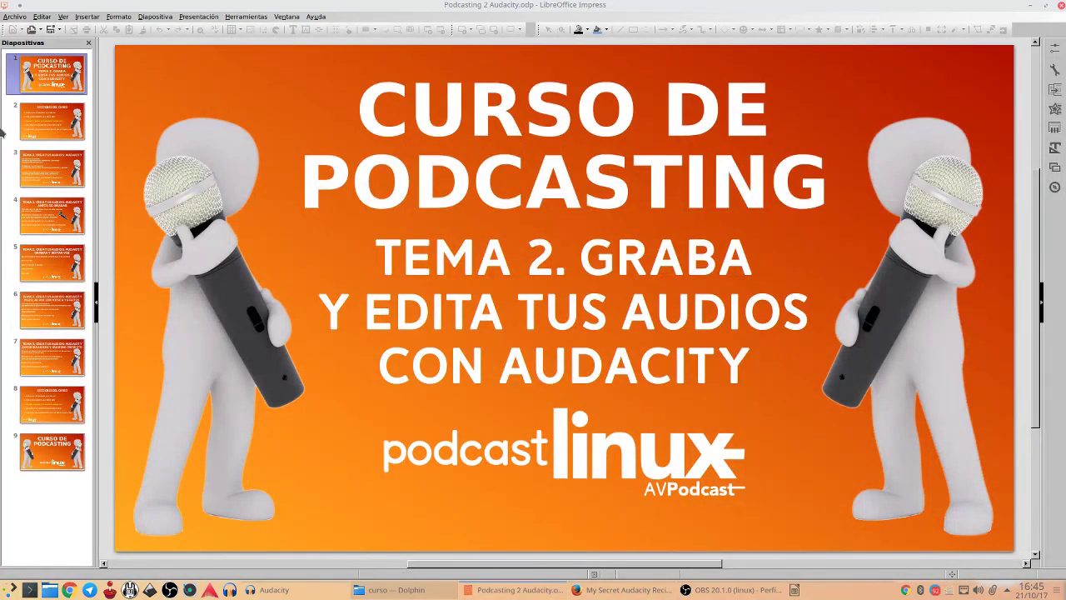
{"action": "mouse_move", "coordinate": [1, 1]}
{"action": "left_click", "coordinate": [296, 516]}
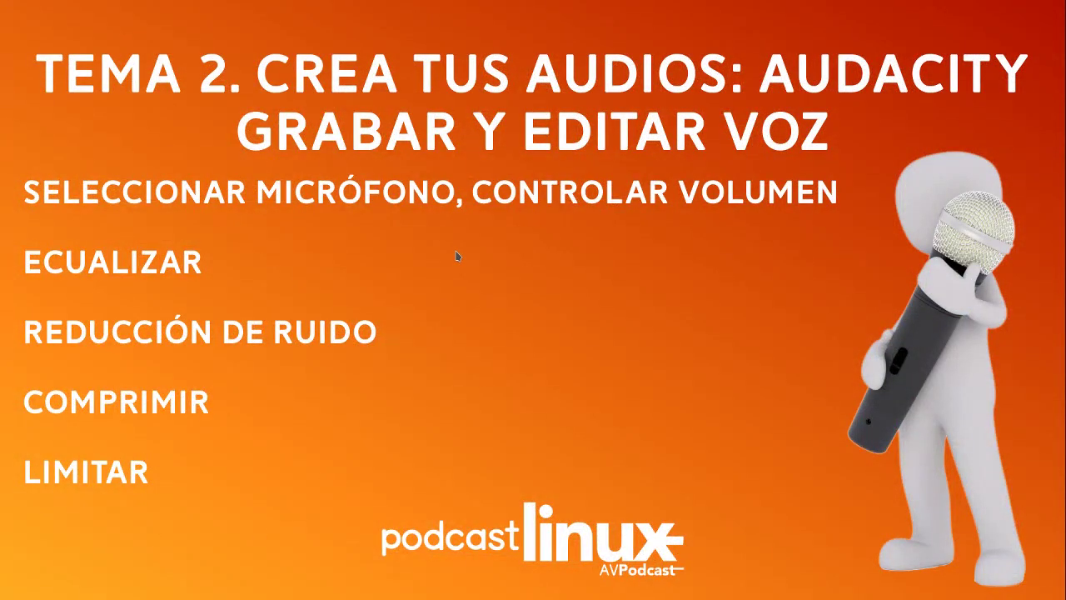
{"action": "key", "text": "Right"}
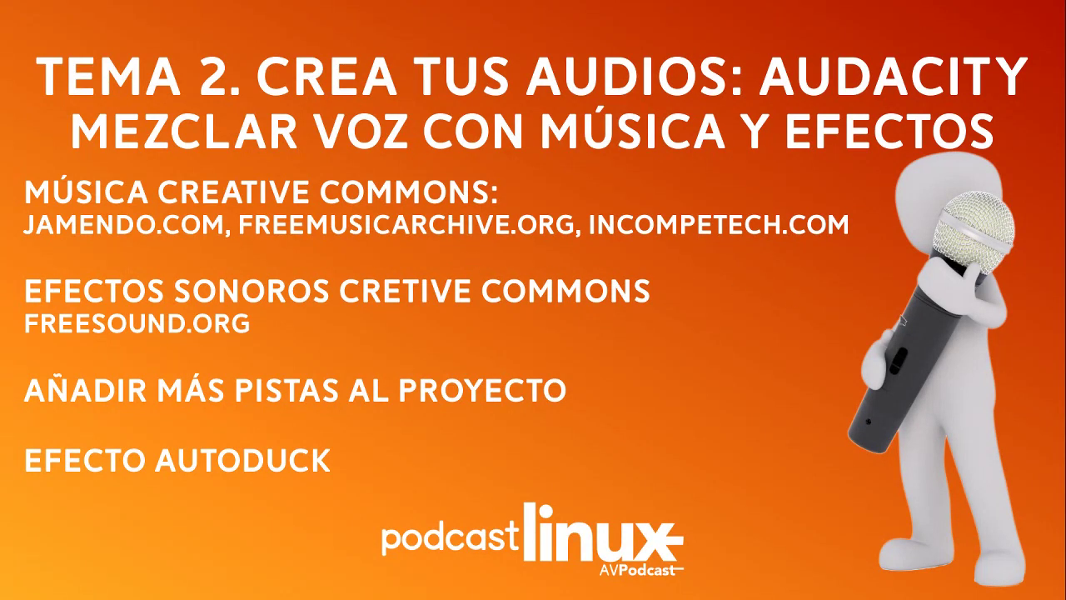
{"action": "mouse_move", "coordinate": [3, 4]}
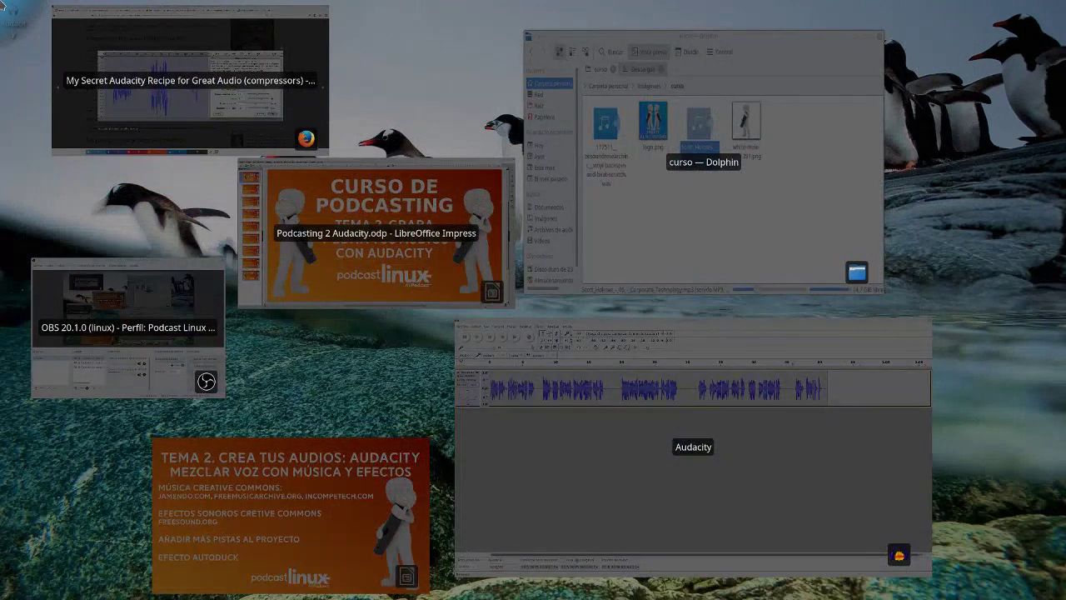
{"action": "left_click", "coordinate": [281, 492]}
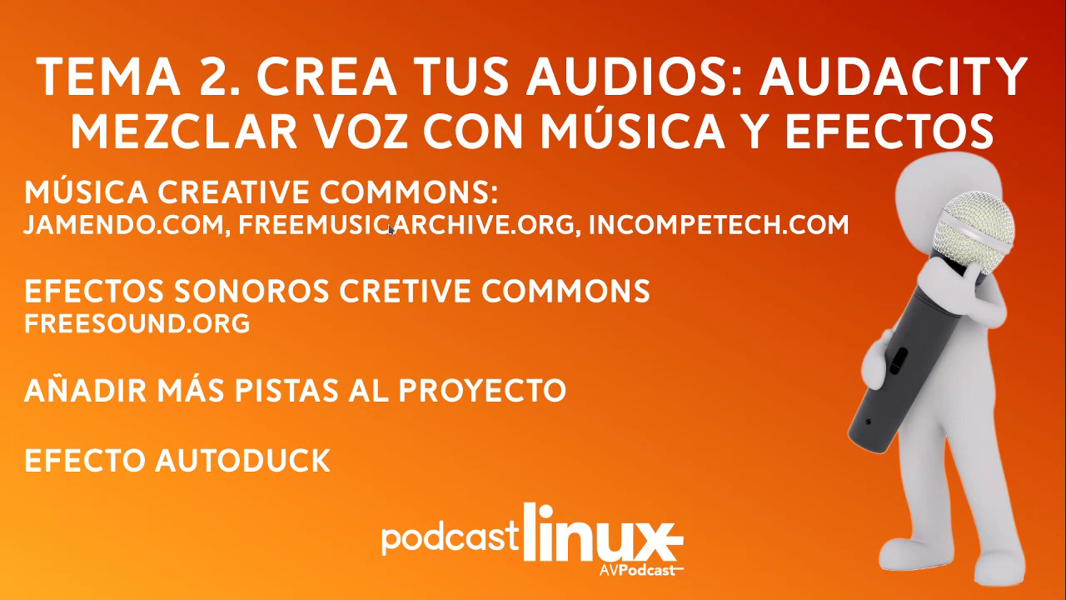
Step: Switch to Firefox, dismiss the enlarged compressor image, and close the Audacity download and compressor article pages
{"action": "mouse_move", "coordinate": [1, 5]}
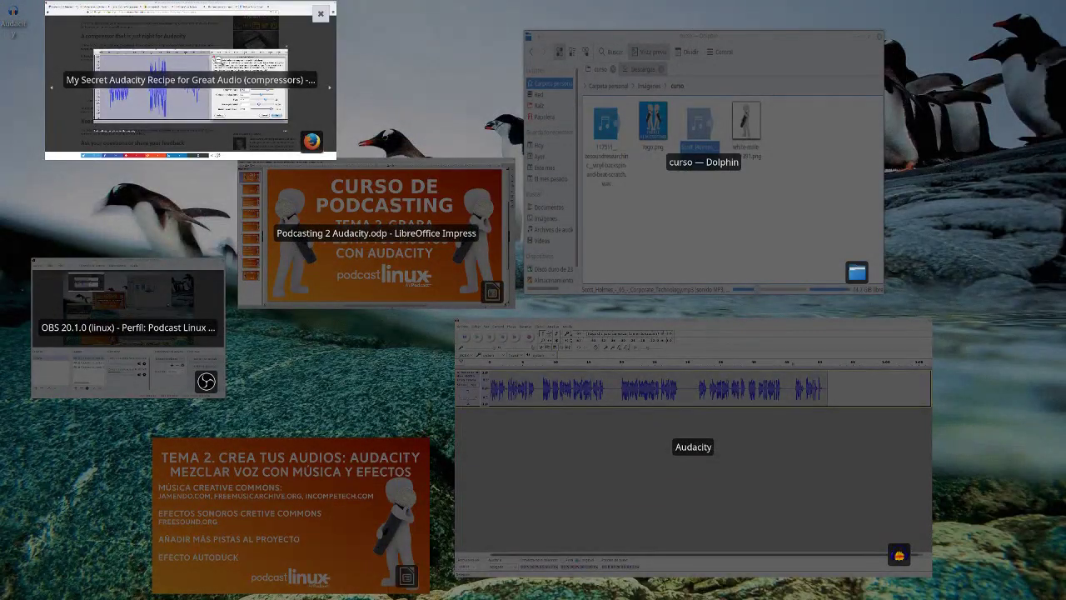
{"action": "left_click", "coordinate": [220, 65]}
{"action": "left_click", "coordinate": [884, 165]}
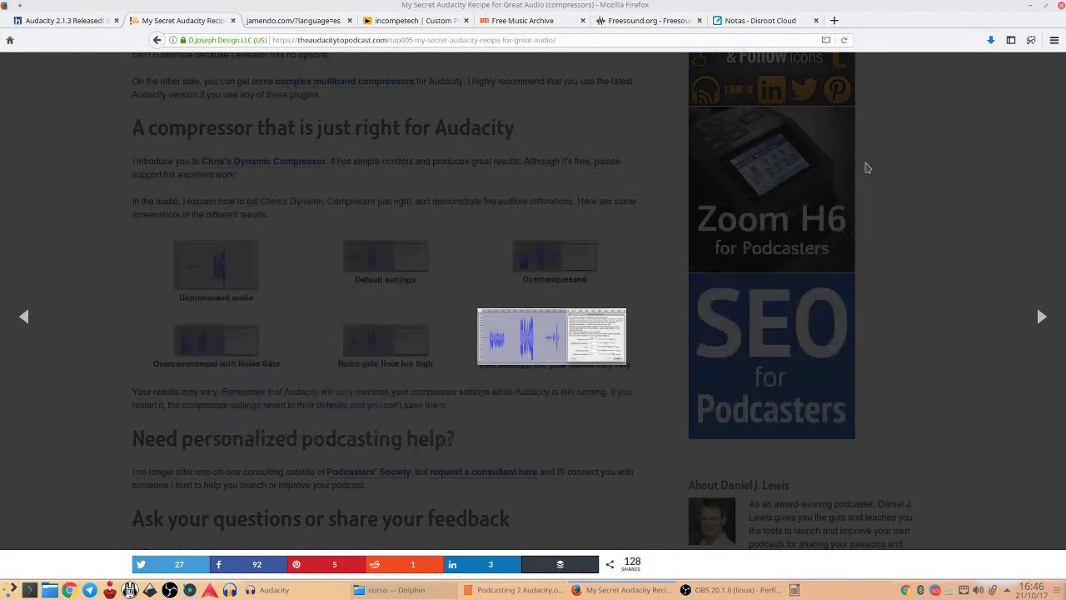
{"action": "left_click", "coordinate": [116, 21]}
{"action": "left_click", "coordinate": [116, 21]}
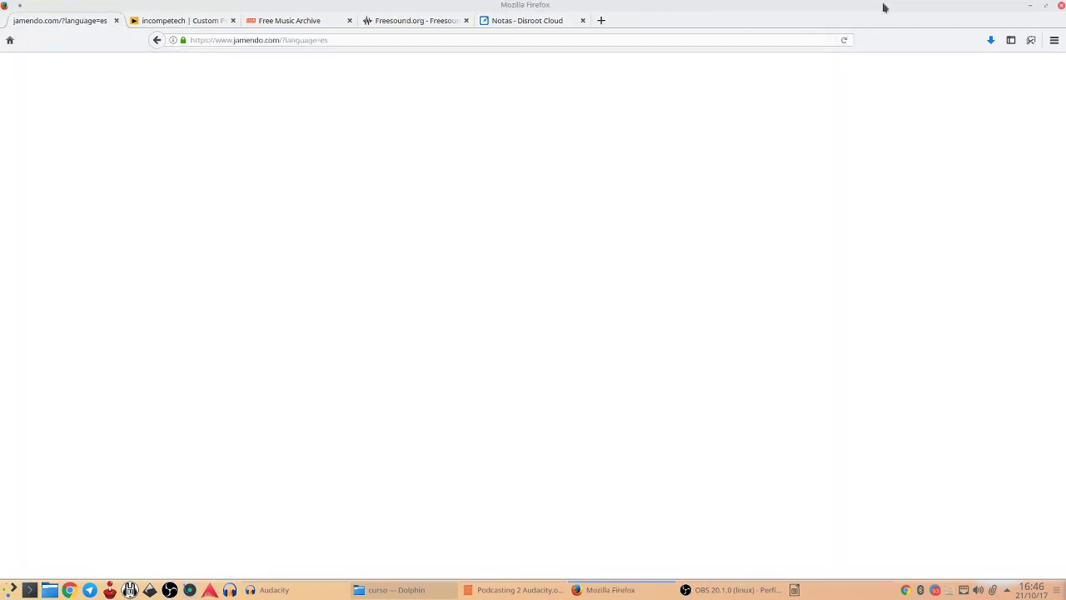
Step: Try to load the Jamendo site by reloading it and searching the web for "jamendo", and close its page
{"action": "left_click", "coordinate": [846, 40]}
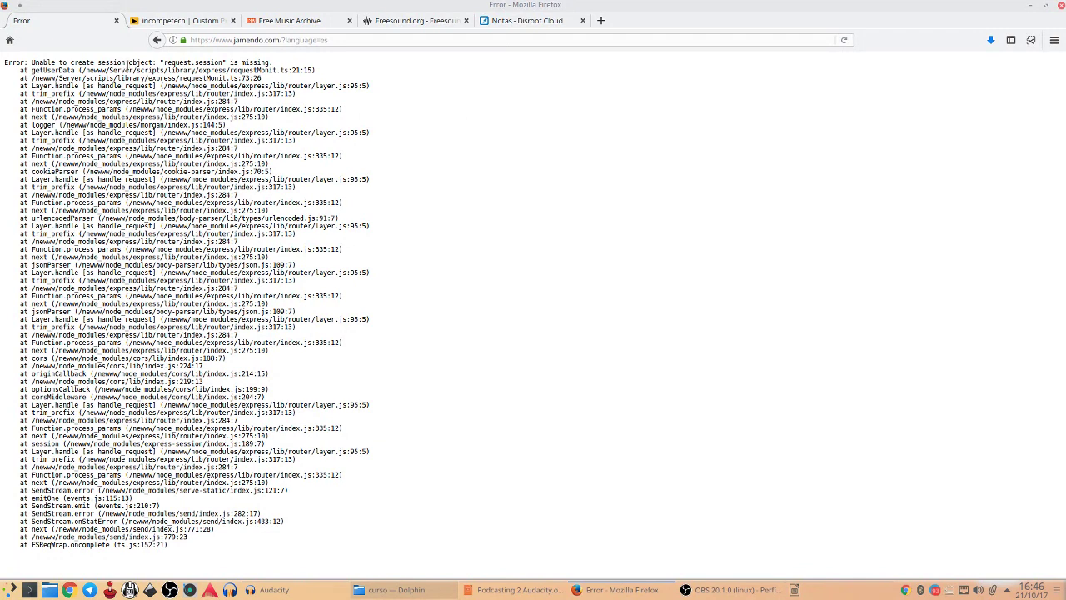
{"action": "left_click_drag", "start_coordinate": [281, 40], "coordinate": [189, 40]}
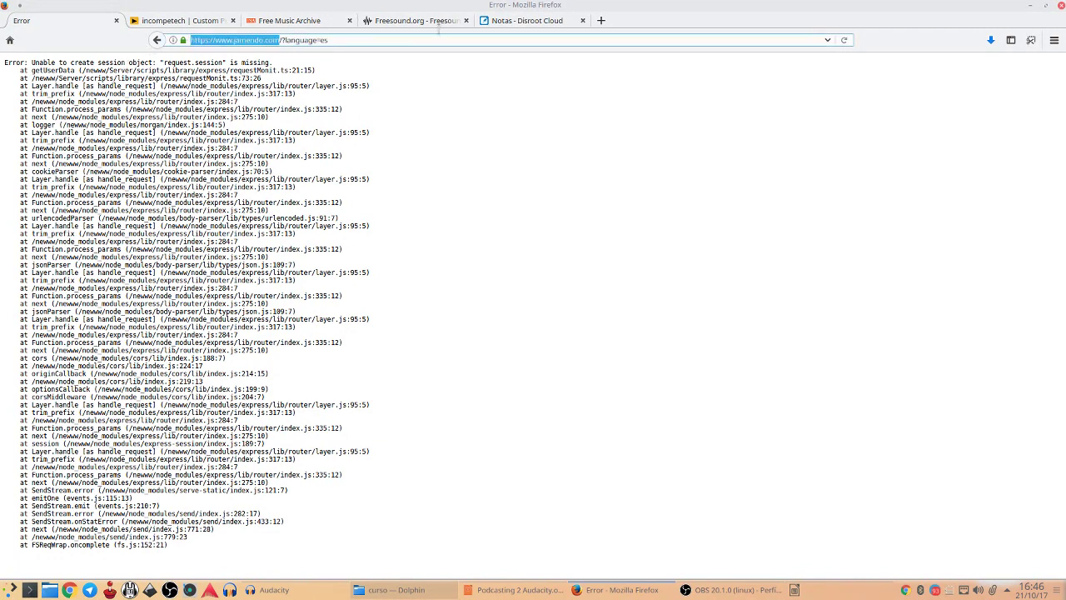
{"action": "type", "text": "jamen"}
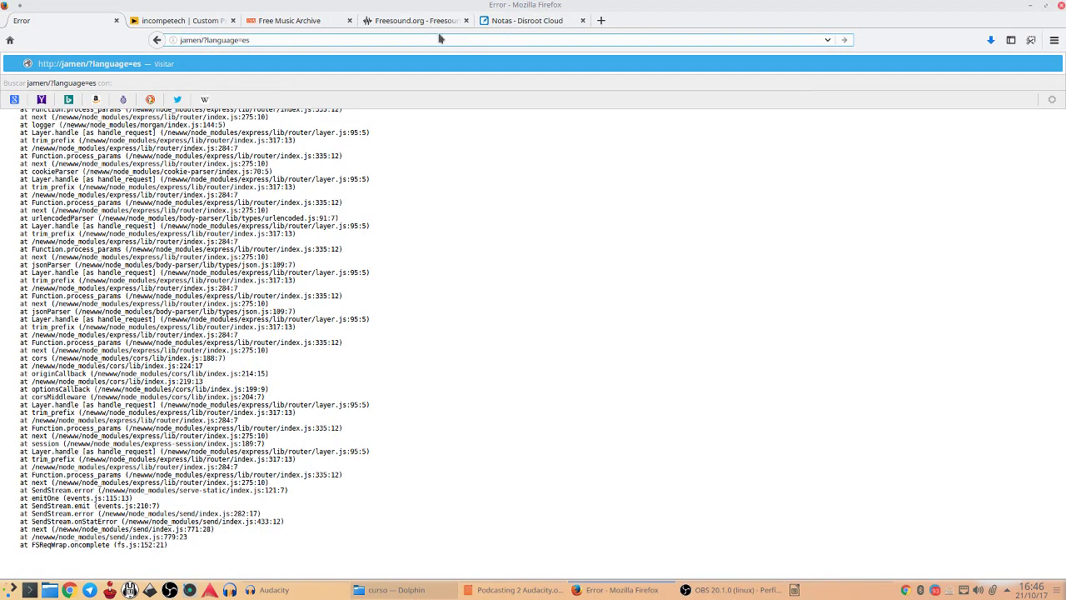
{"action": "left_click", "coordinate": [439, 37]}
{"action": "type", "text": "jamendo"}
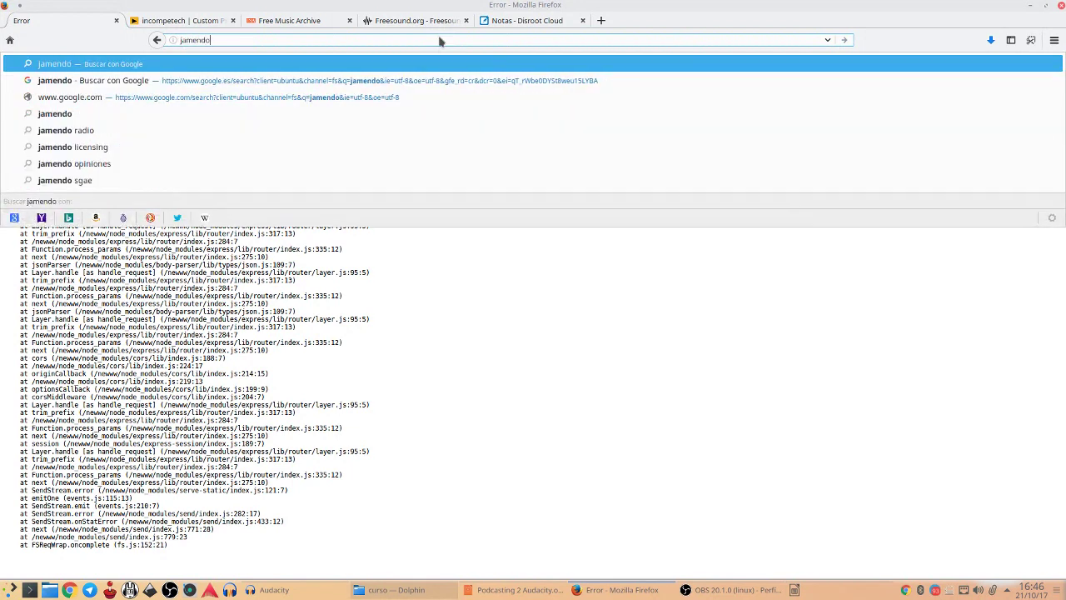
{"action": "key", "text": "Return"}
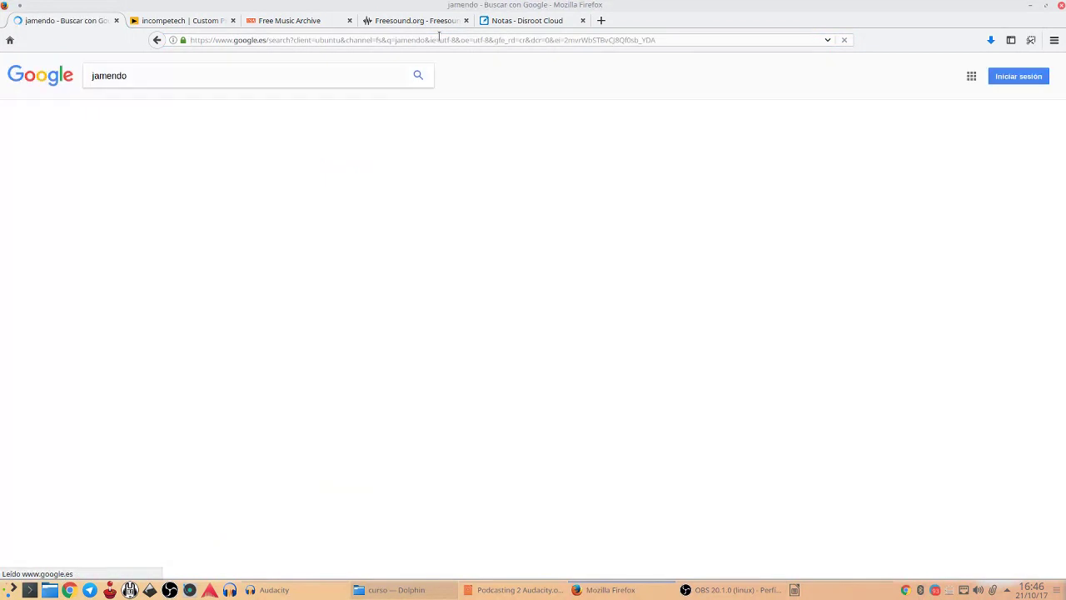
{"action": "left_click", "coordinate": [158, 240]}
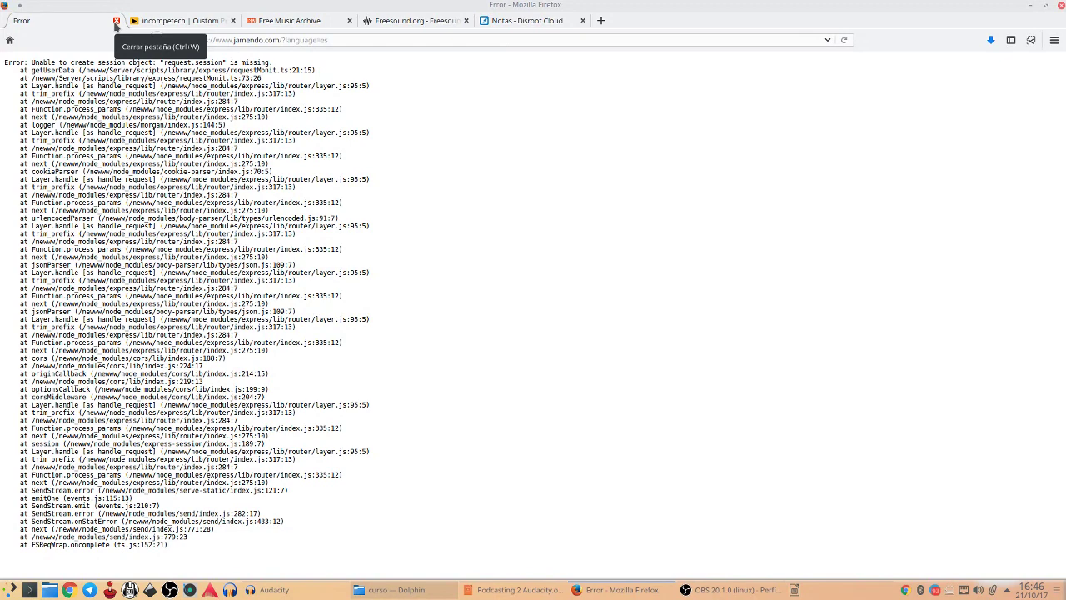
{"action": "left_click", "coordinate": [117, 21]}
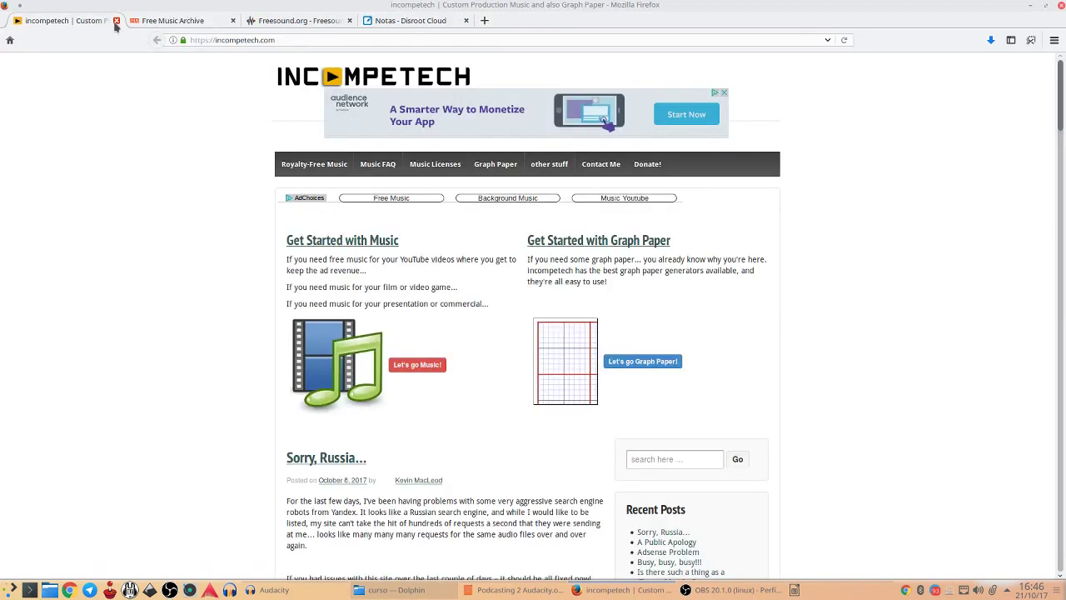
Step: Look over the incompetech home page and its music search list of titles, tempos, genres and lengths
{"action": "scroll", "coordinate": [459, 245], "scroll_direction": "down", "scroll_amount": 5}
{"action": "scroll", "coordinate": [458, 248], "scroll_direction": "up", "scroll_amount": 3}
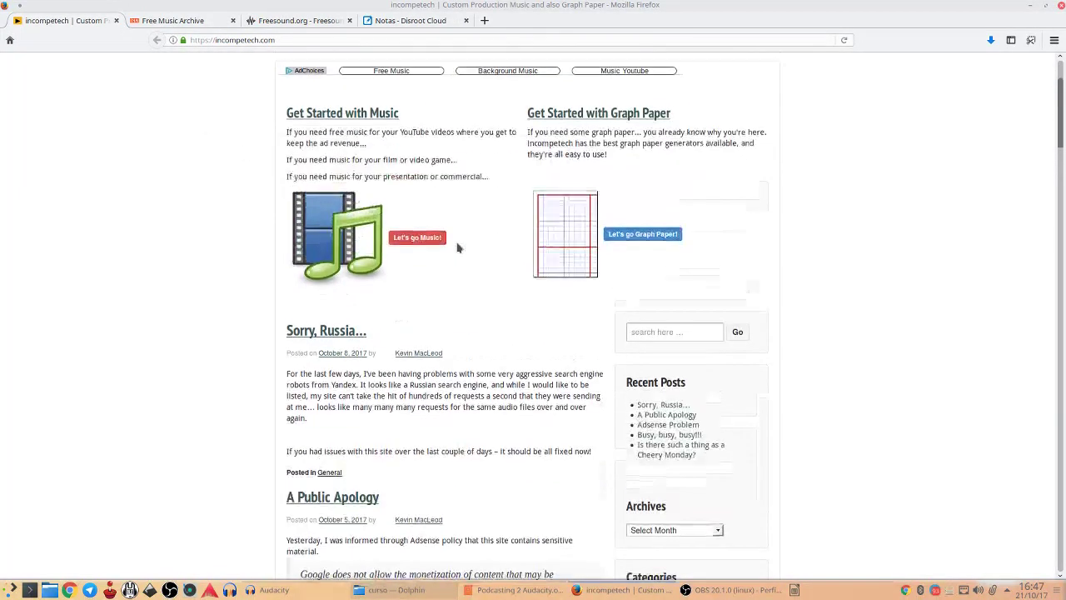
{"action": "scroll", "coordinate": [457, 247], "scroll_direction": "up", "scroll_amount": 3}
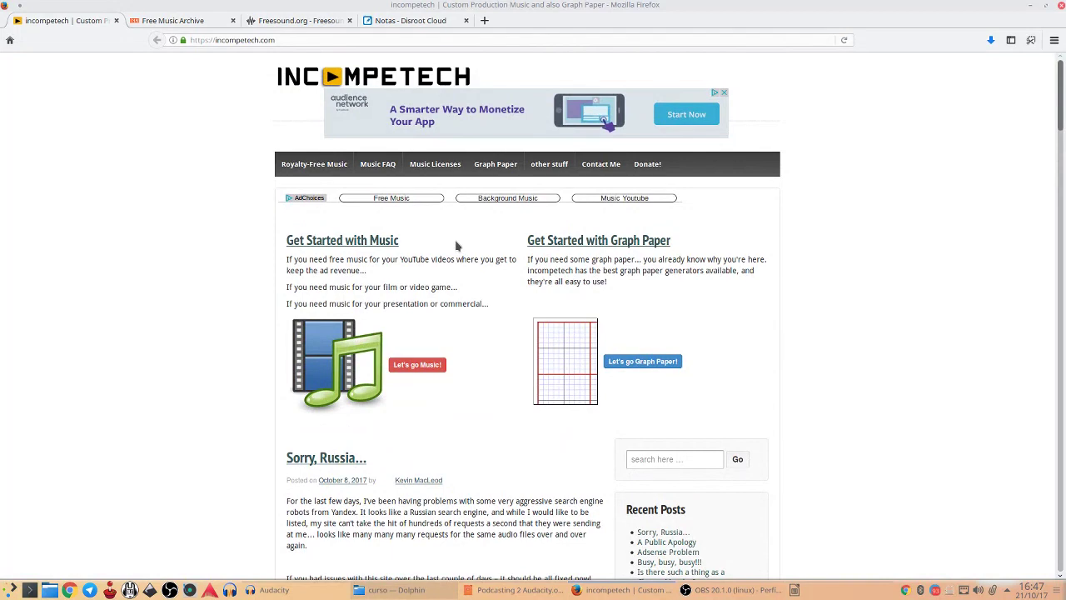
{"action": "scroll", "coordinate": [457, 245], "scroll_direction": "down", "scroll_amount": 5}
{"action": "scroll", "coordinate": [456, 241], "scroll_direction": "up", "scroll_amount": 5}
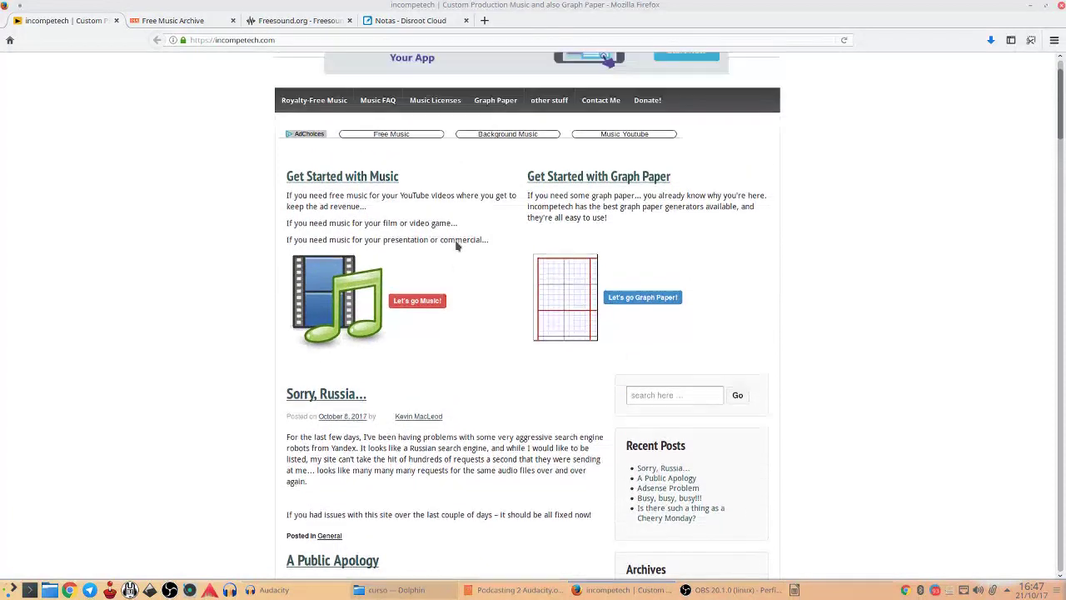
{"action": "scroll", "coordinate": [457, 245], "scroll_direction": "up", "scroll_amount": 1}
{"action": "left_click", "coordinate": [372, 244]}
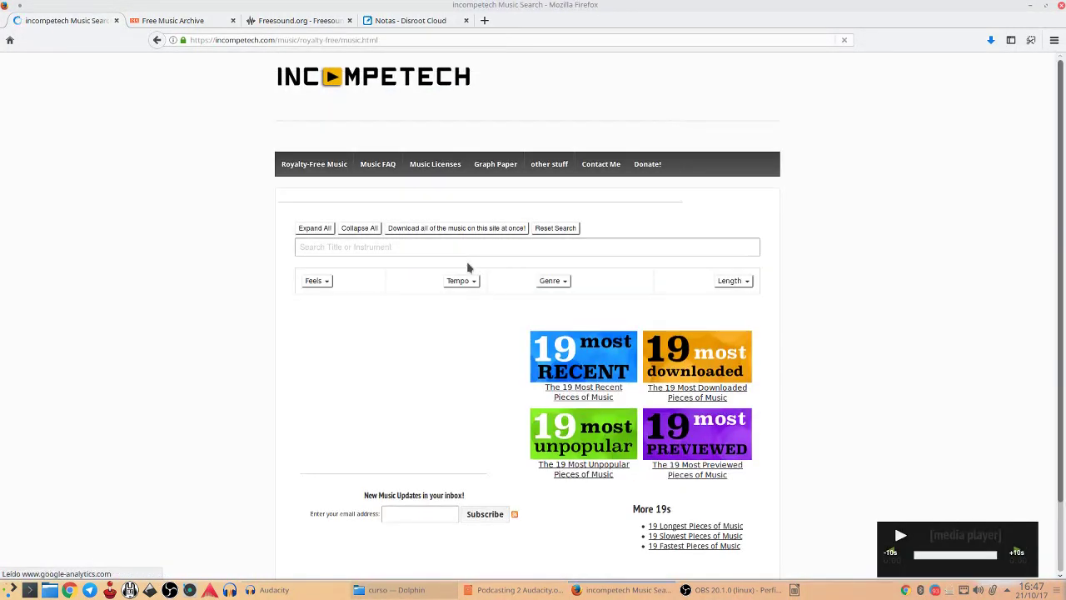
{"action": "scroll", "coordinate": [184, 230], "scroll_direction": "down", "scroll_amount": 2}
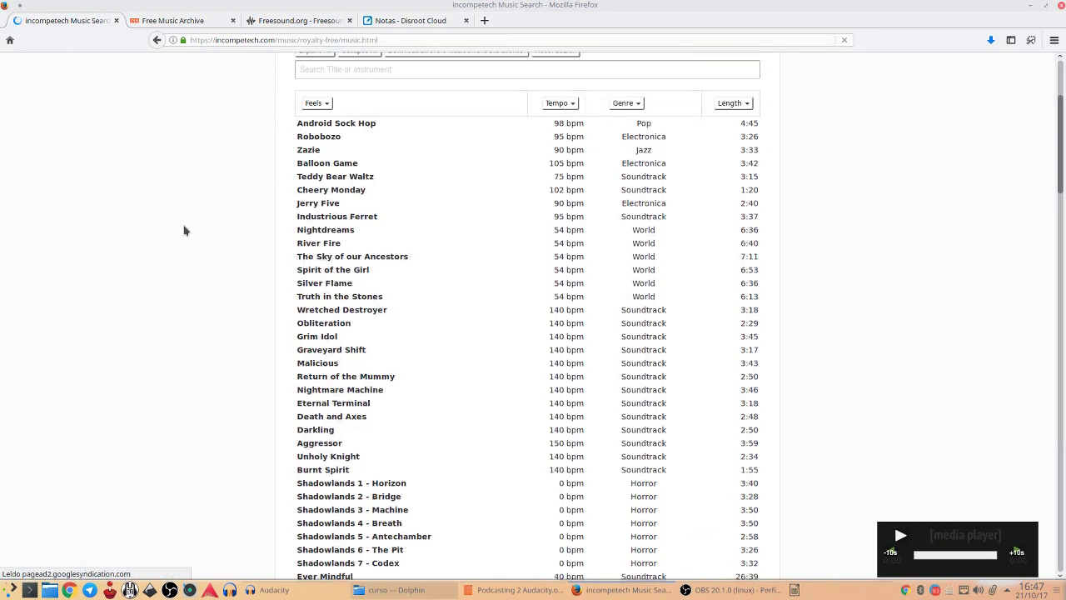
{"action": "scroll", "coordinate": [185, 231], "scroll_direction": "up", "scroll_amount": 2}
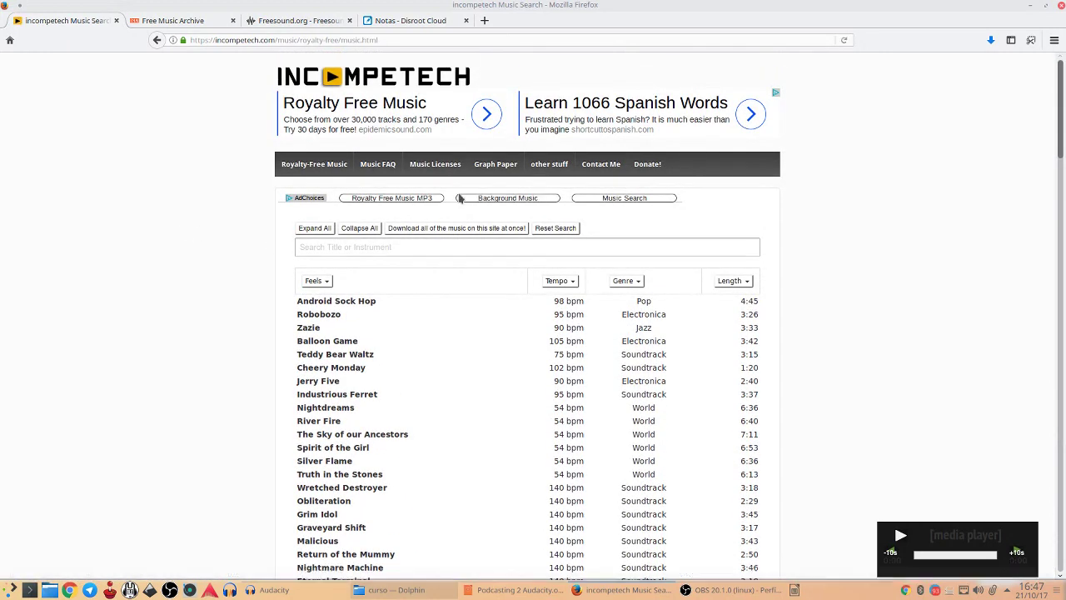
Step: Browse incompetech's royalty-free music by collection, from Electronic and Rock to Film Scoring Moods, and close the site
{"action": "left_click", "coordinate": [332, 164]}
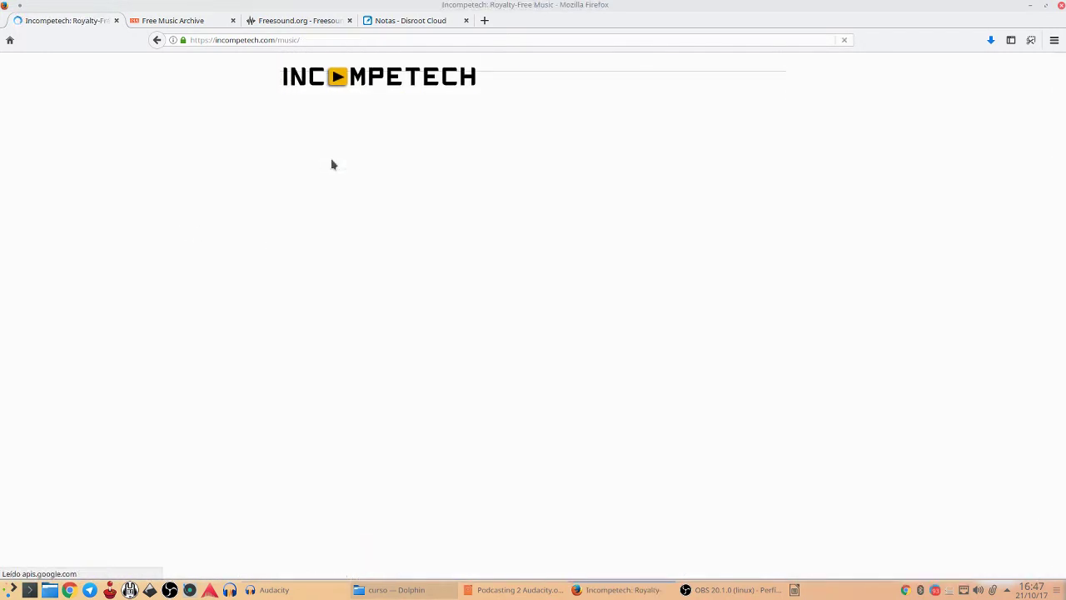
{"action": "left_click", "coordinate": [531, 403]}
{"action": "scroll", "coordinate": [181, 274], "scroll_direction": "down", "scroll_amount": 5}
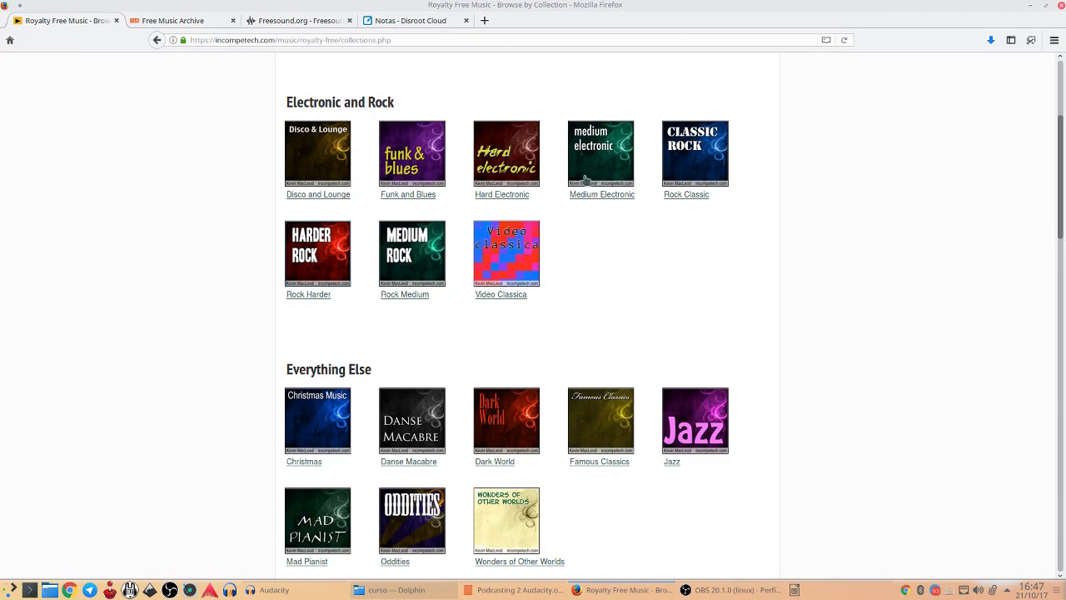
{"action": "scroll", "coordinate": [486, 304], "scroll_direction": "down", "scroll_amount": 5}
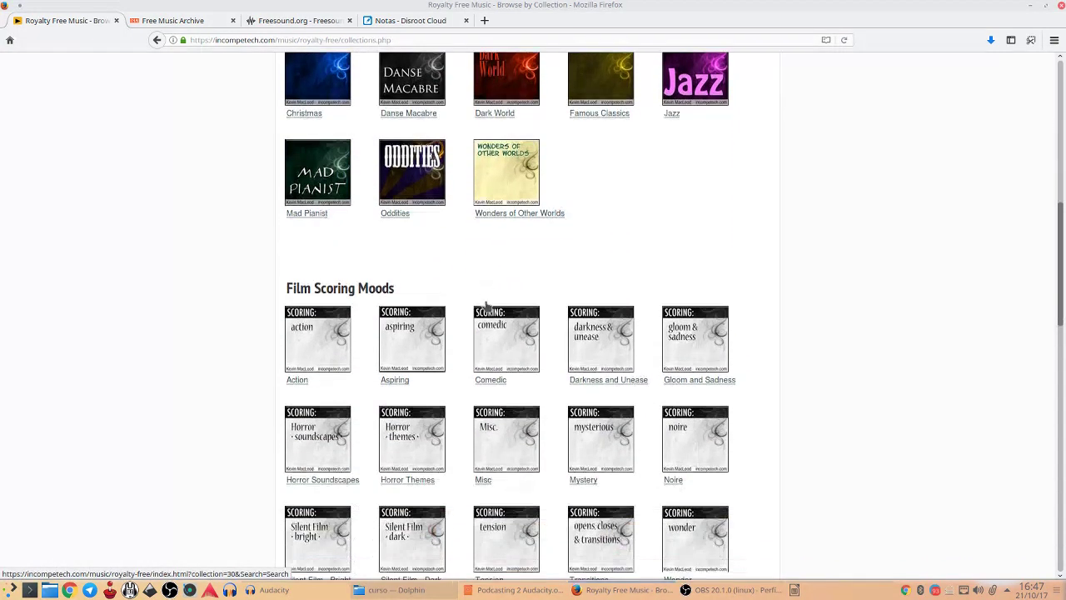
{"action": "scroll", "coordinate": [486, 305], "scroll_direction": "up", "scroll_amount": 3}
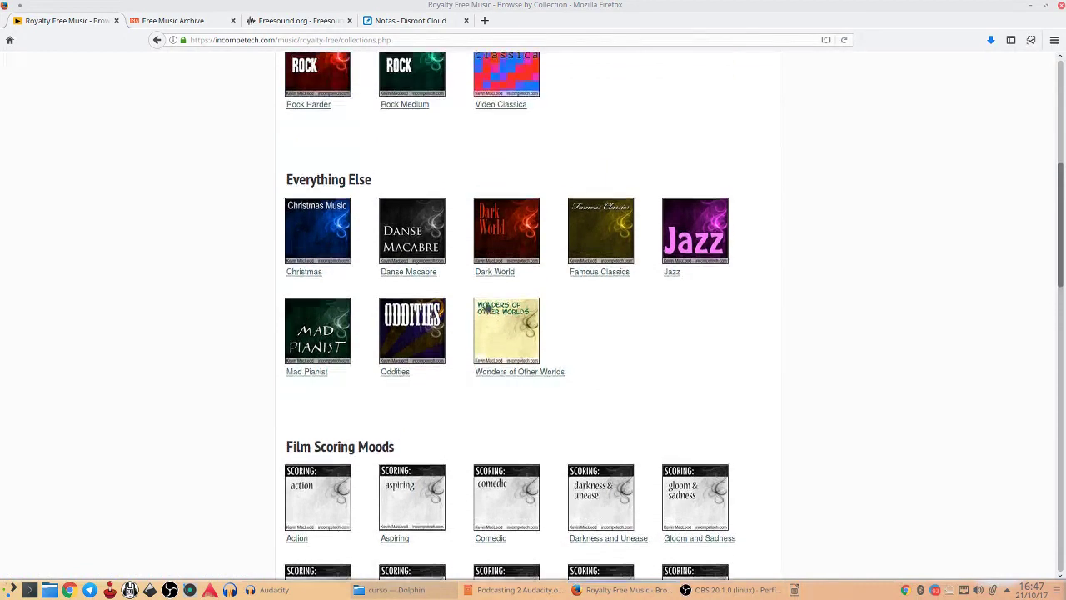
{"action": "scroll", "coordinate": [486, 307], "scroll_direction": "up", "scroll_amount": 1}
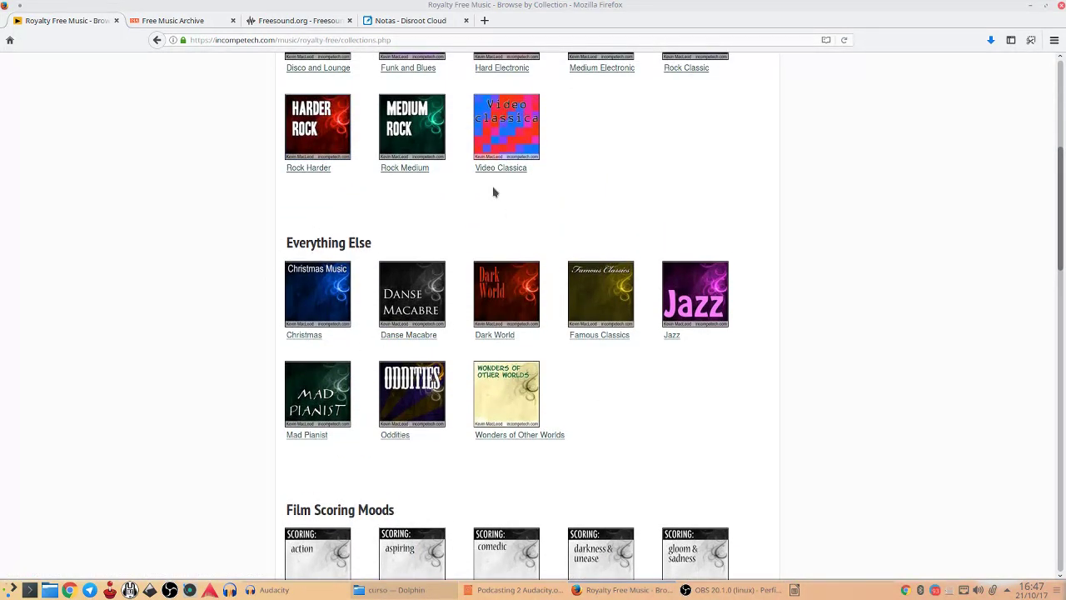
{"action": "scroll", "coordinate": [493, 192], "scroll_direction": "up", "scroll_amount": 4}
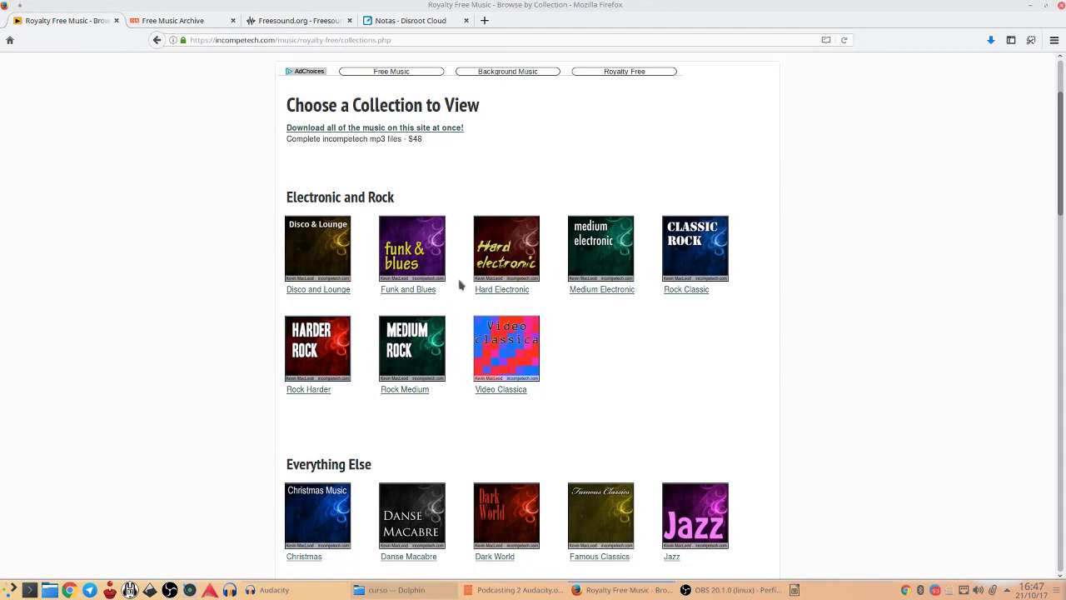
{"action": "left_click", "coordinate": [116, 21]}
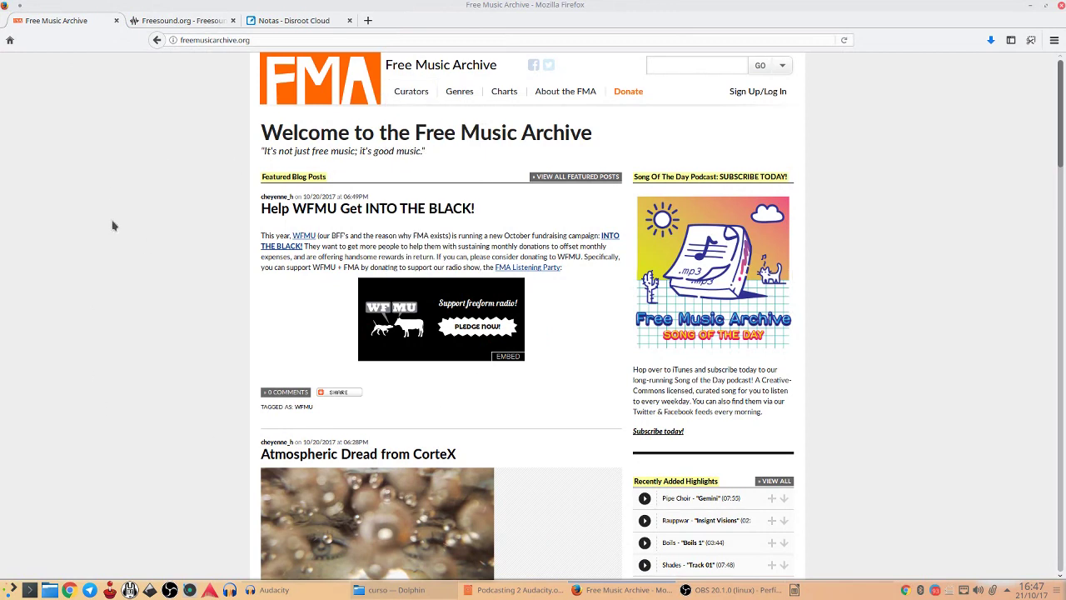
Step: Look over the Free Music Archive home page's posts and highlights, and return to the artist page listing the Corporate & Motivational Music album
{"action": "scroll", "coordinate": [204, 370], "scroll_direction": "down", "scroll_amount": 5}
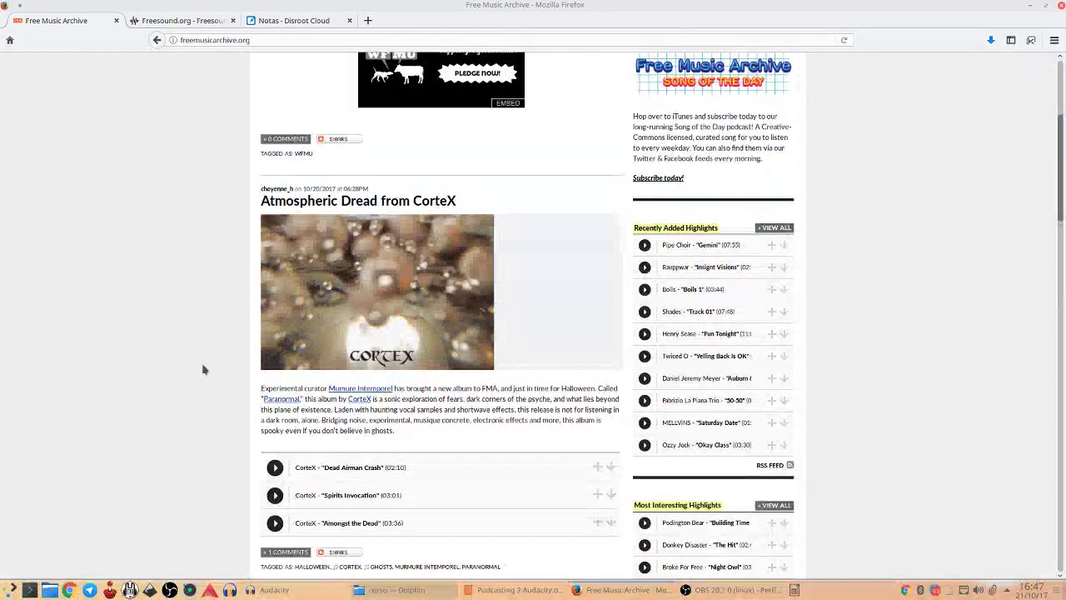
{"action": "scroll", "coordinate": [204, 370], "scroll_direction": "down", "scroll_amount": 3}
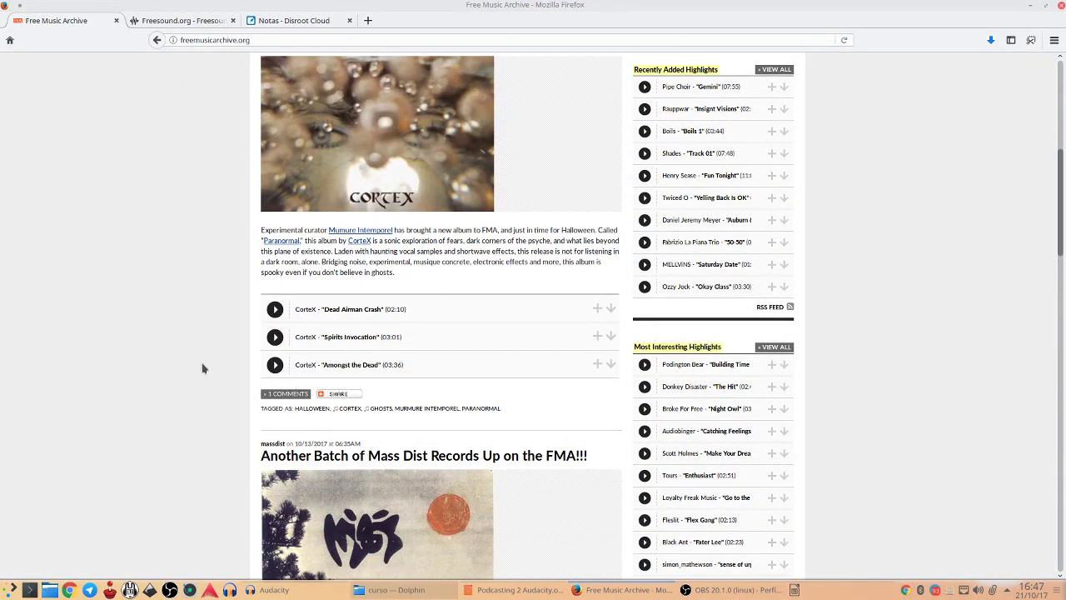
{"action": "scroll", "coordinate": [202, 368], "scroll_direction": "up", "scroll_amount": 3}
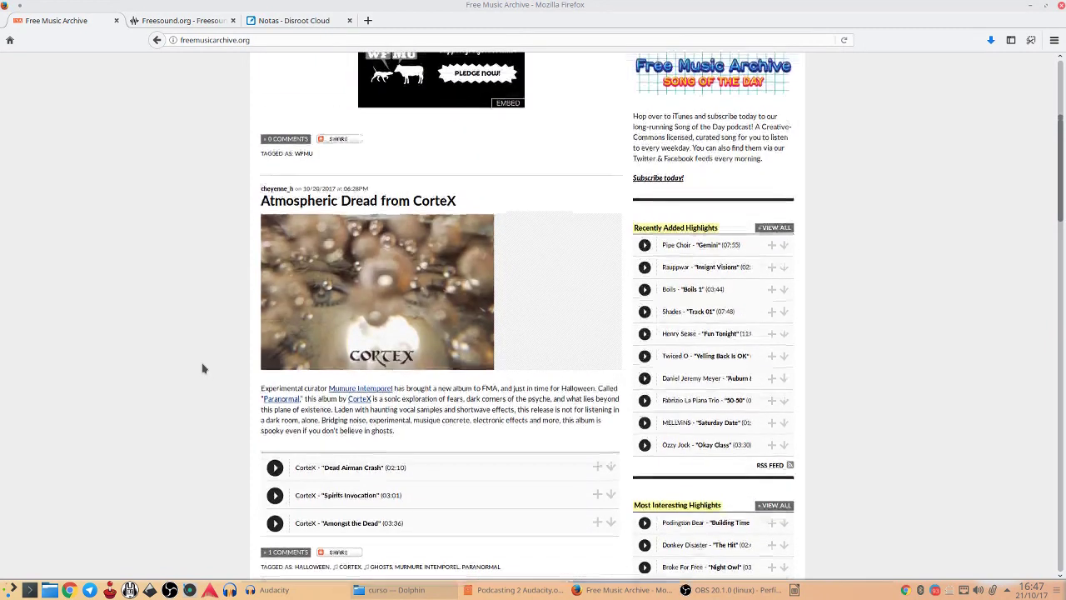
{"action": "scroll", "coordinate": [202, 368], "scroll_direction": "up", "scroll_amount": 3}
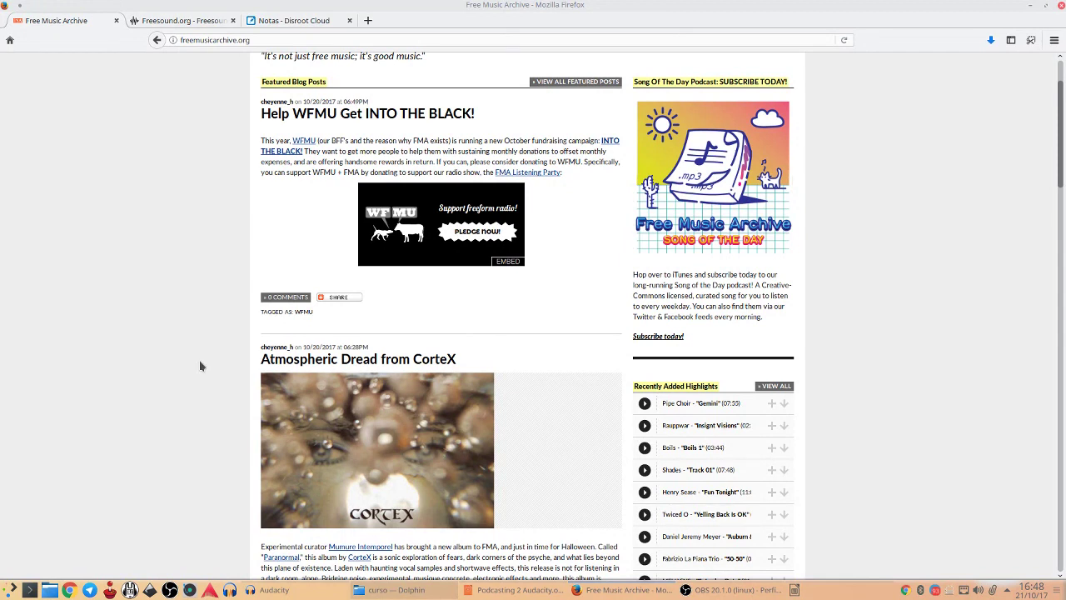
{"action": "scroll", "coordinate": [201, 365], "scroll_direction": "up", "scroll_amount": 2}
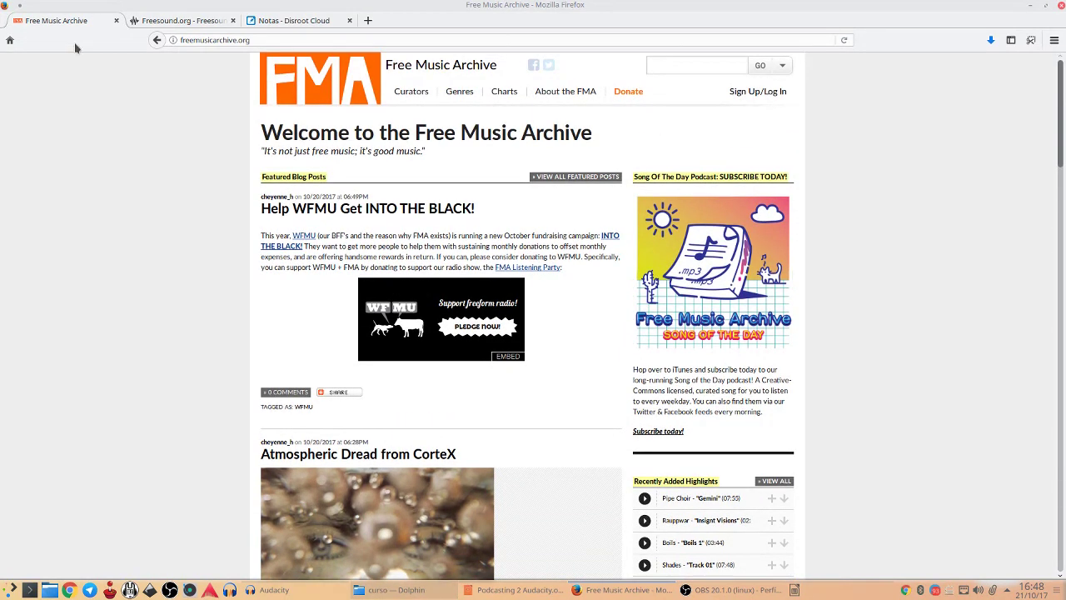
{"action": "left_click", "coordinate": [157, 40]}
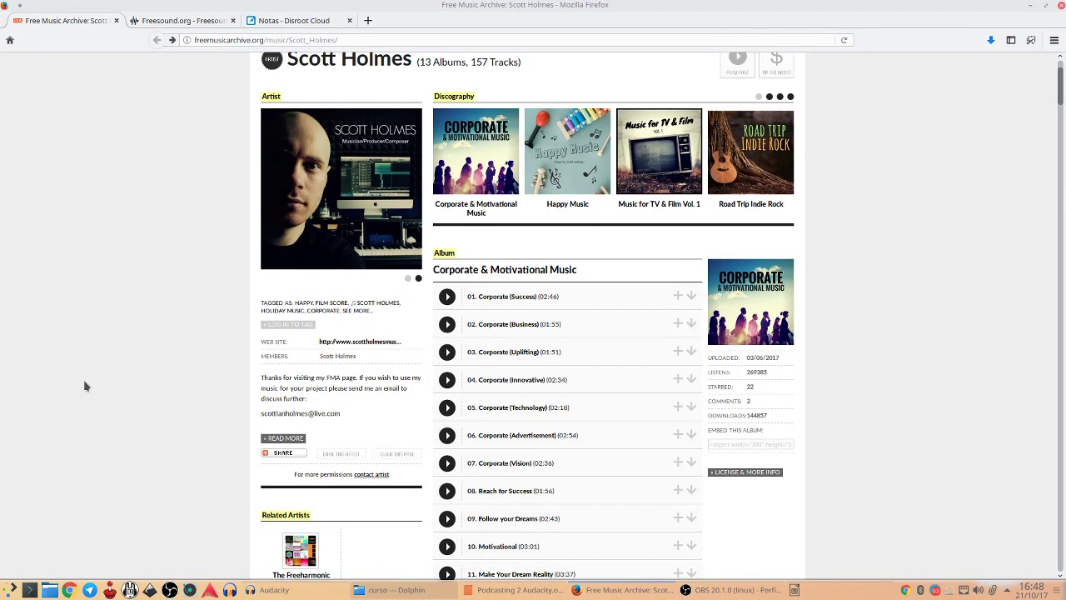
Step: Look over the Freesound home page and the Vinyl Scratches & Crashes pack, and close the Freesound and Notas pages
{"action": "left_click", "coordinate": [190, 23]}
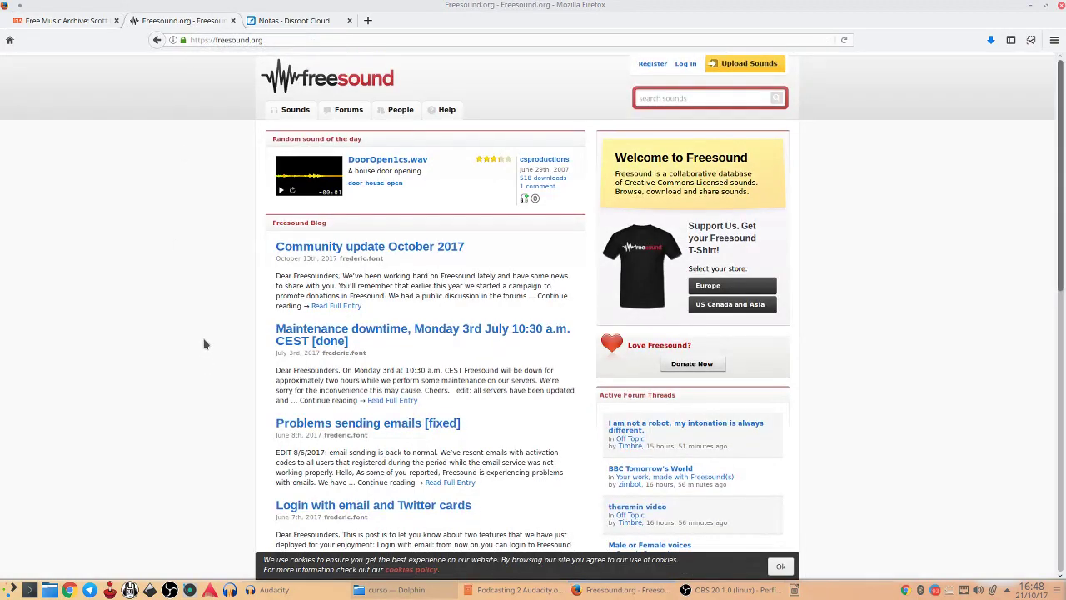
{"action": "scroll", "coordinate": [270, 308], "scroll_direction": "down", "scroll_amount": 5}
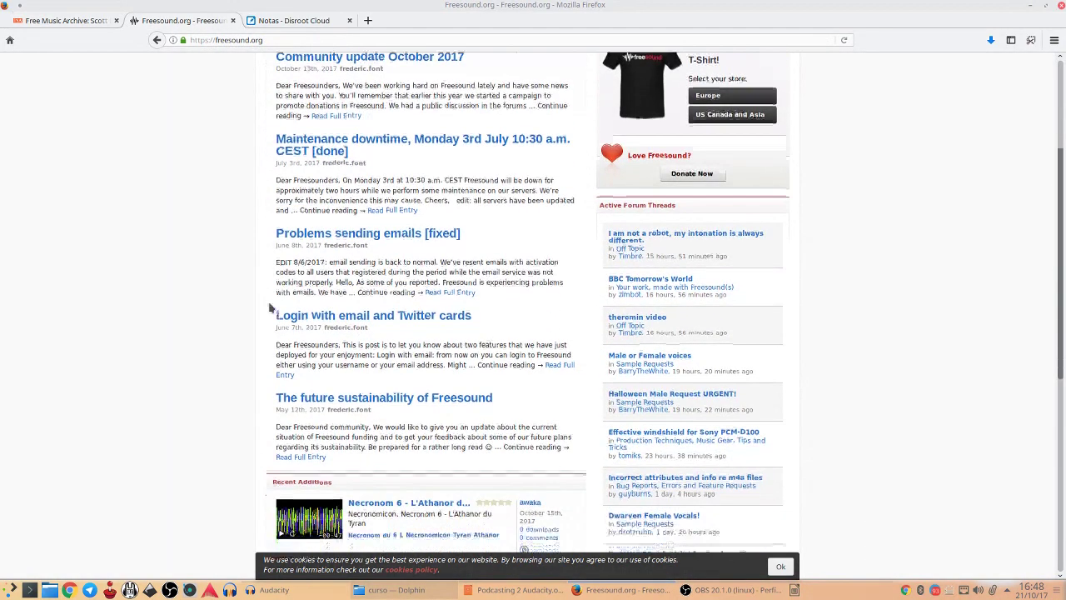
{"action": "scroll", "coordinate": [270, 307], "scroll_direction": "up", "scroll_amount": 5}
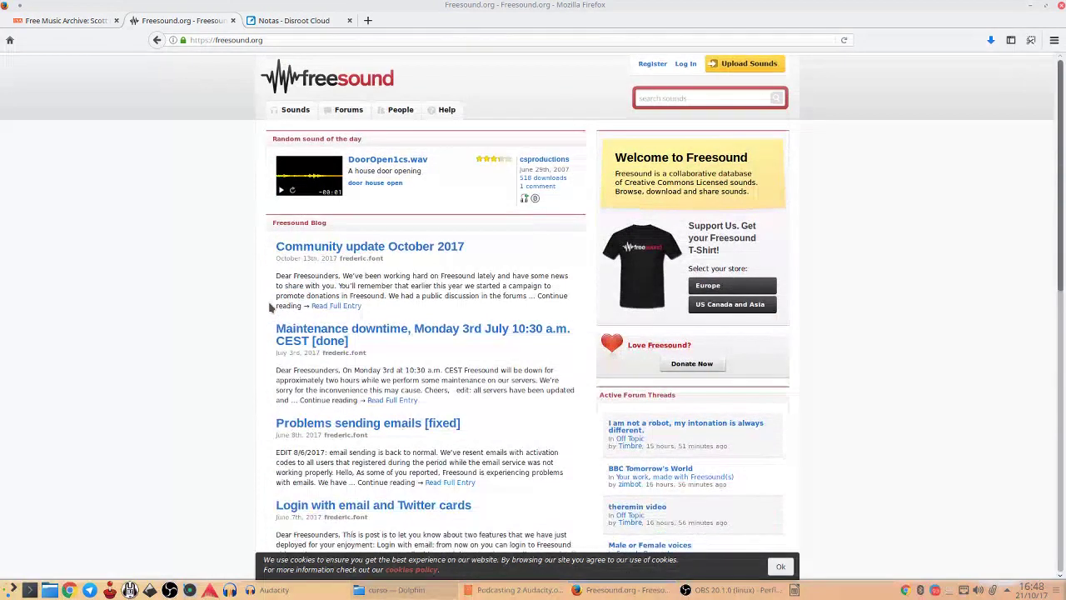
{"action": "left_click", "coordinate": [678, 99]}
{"action": "left_click", "coordinate": [159, 40]}
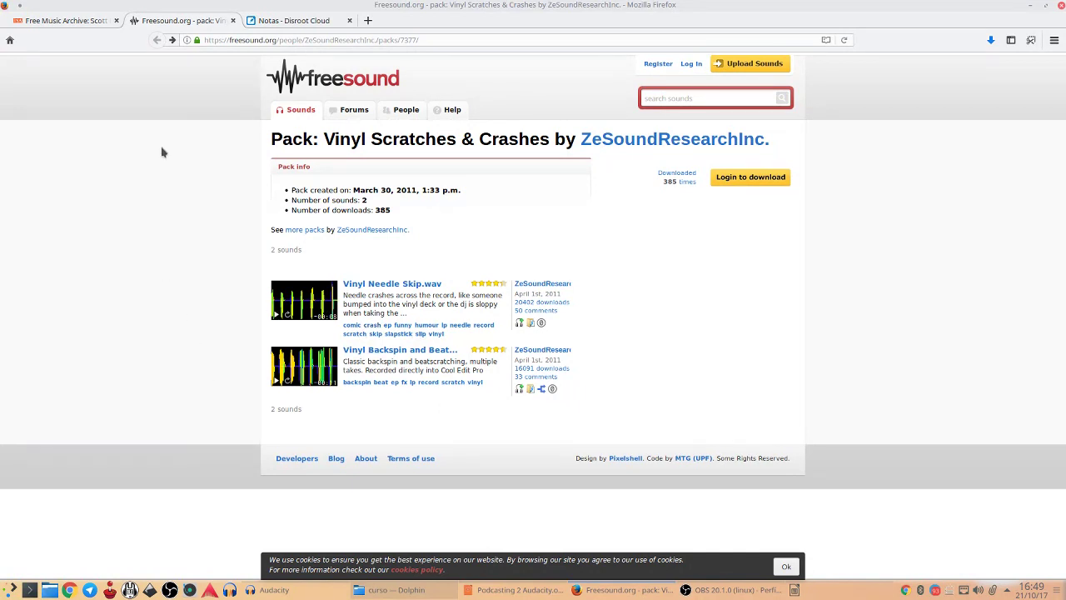
{"action": "left_click", "coordinate": [233, 20]}
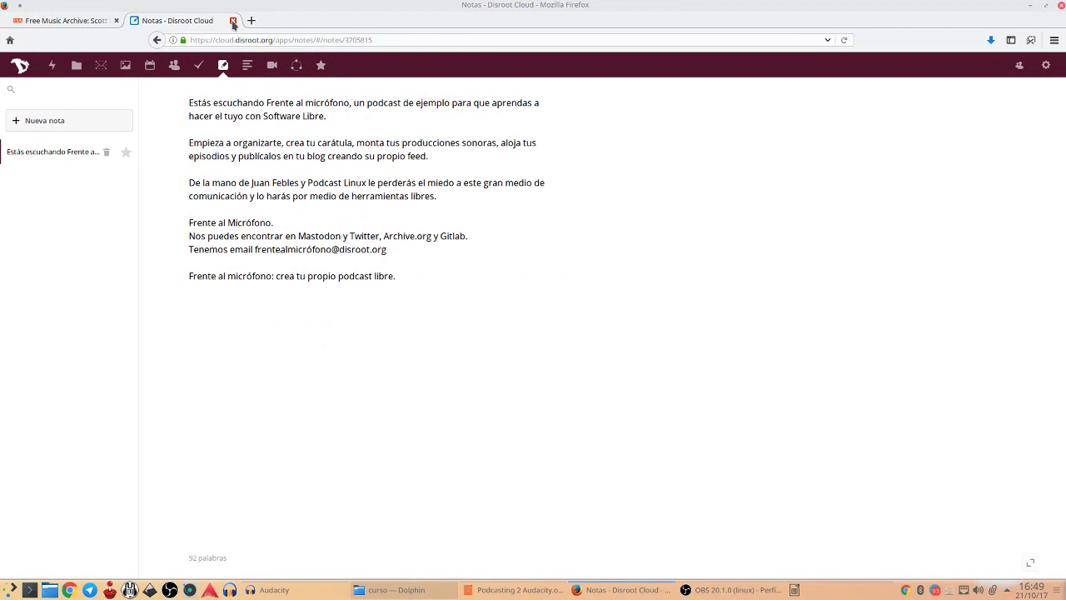
{"action": "left_click", "coordinate": [233, 21]}
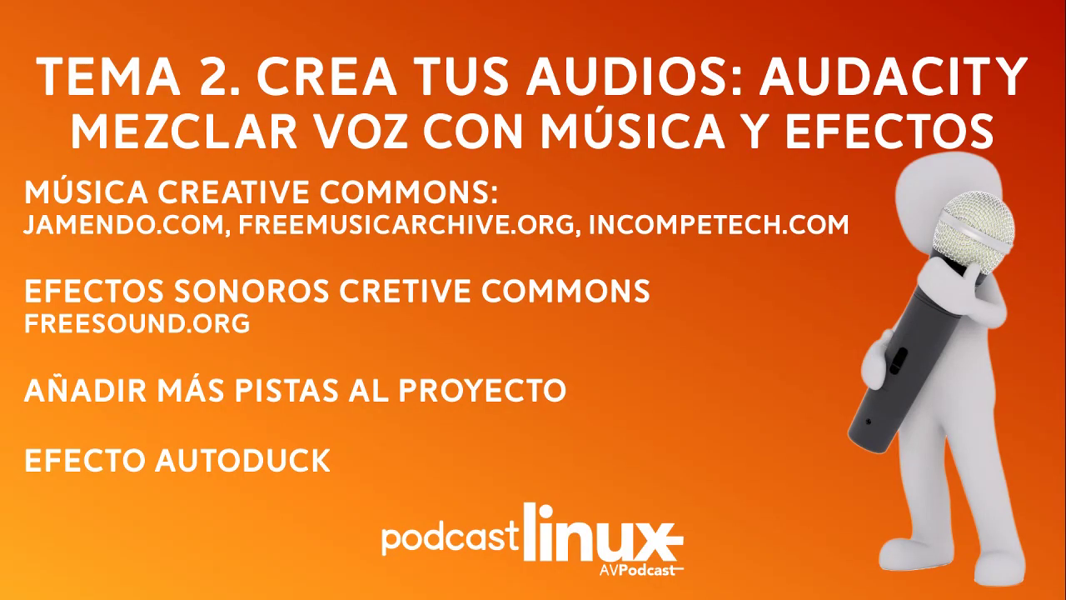
Step: Switch to Audacity and add the Corporate Technology MP3 from the curso folder as a new track below the voice
{"action": "mouse_move", "coordinate": [2, 4]}
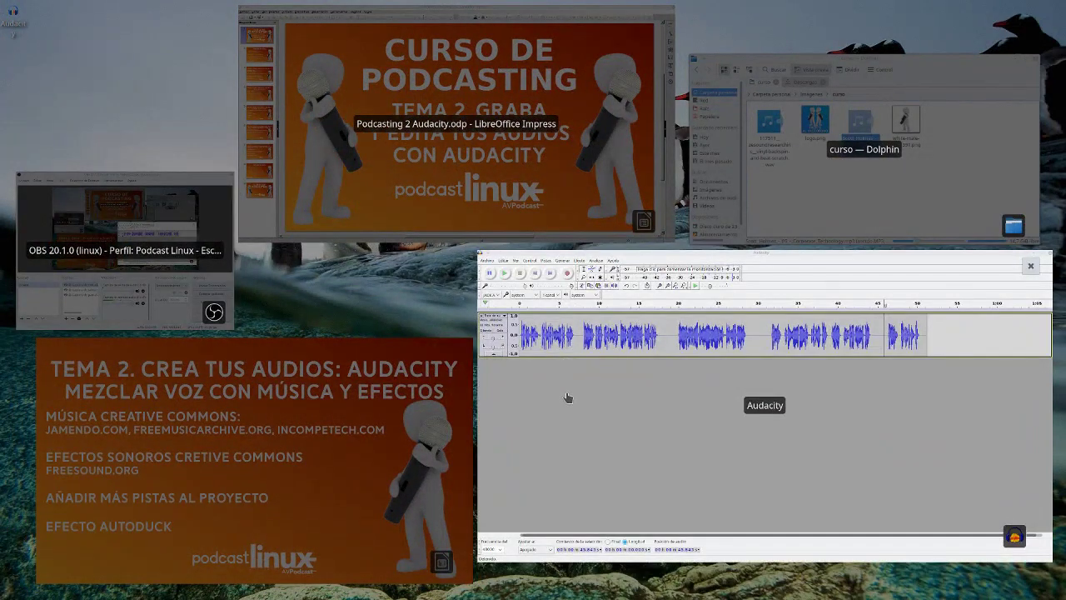
{"action": "left_click", "coordinate": [568, 397]}
{"action": "left_click", "coordinate": [439, 592]}
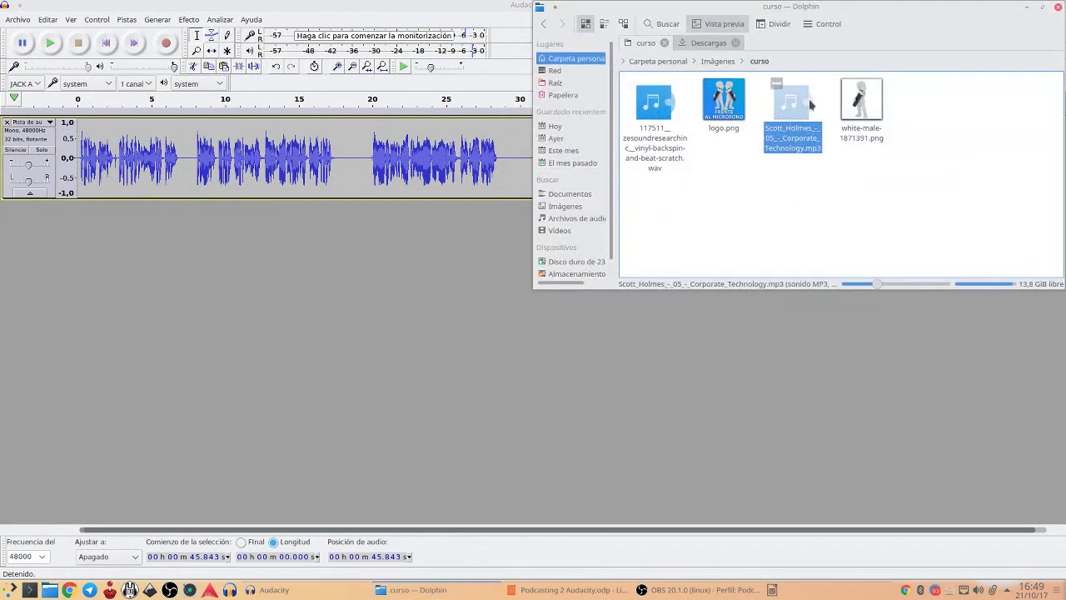
{"action": "left_click_drag", "start_coordinate": [802, 106], "coordinate": [311, 342]}
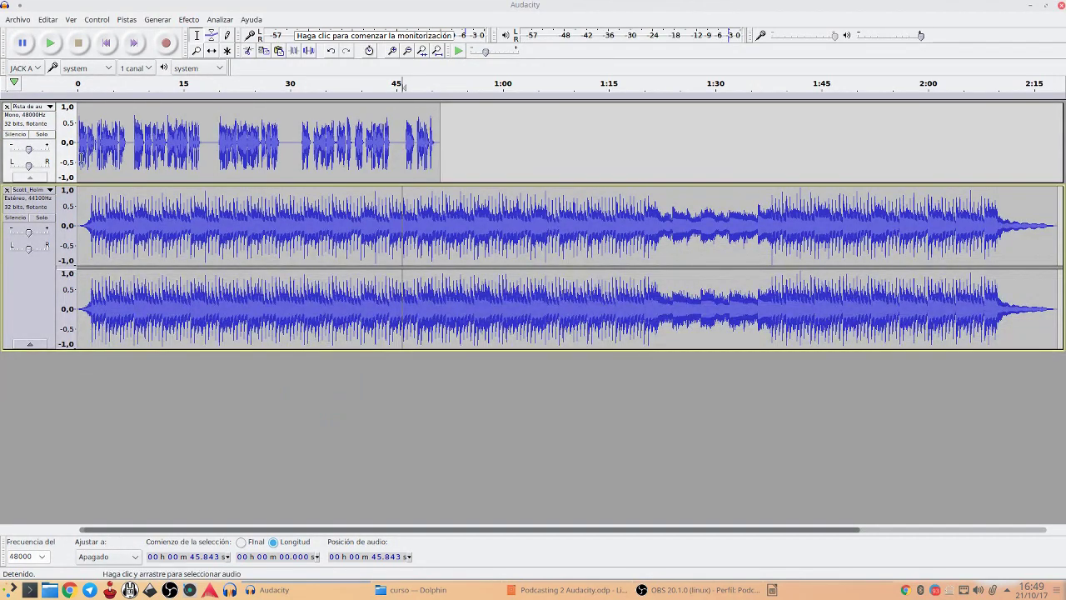
{"action": "left_click", "coordinate": [18, 24]}
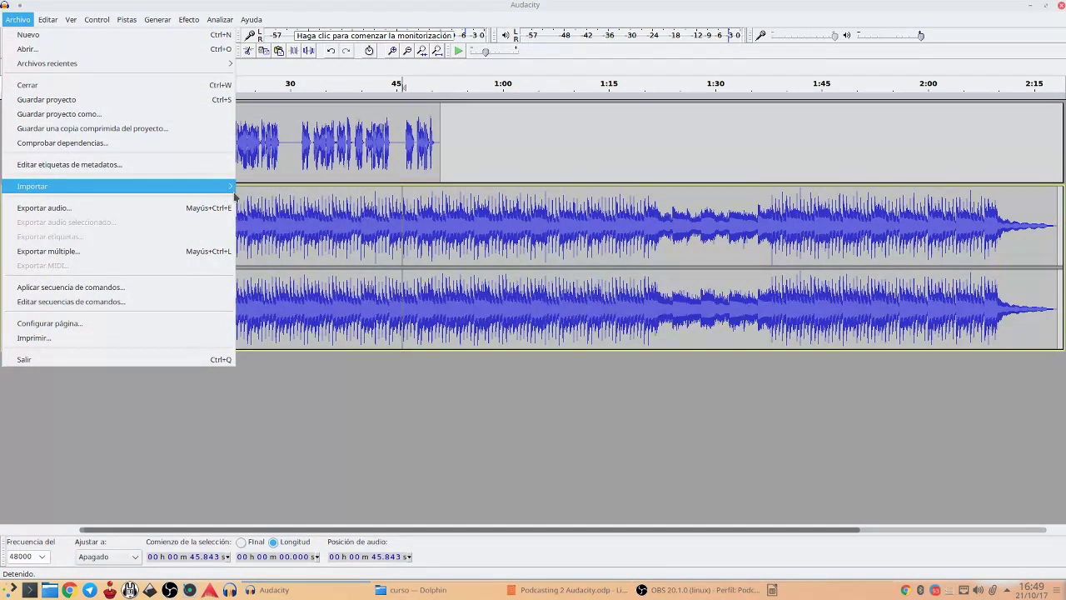
{"action": "mouse_move", "coordinate": [200, 194]}
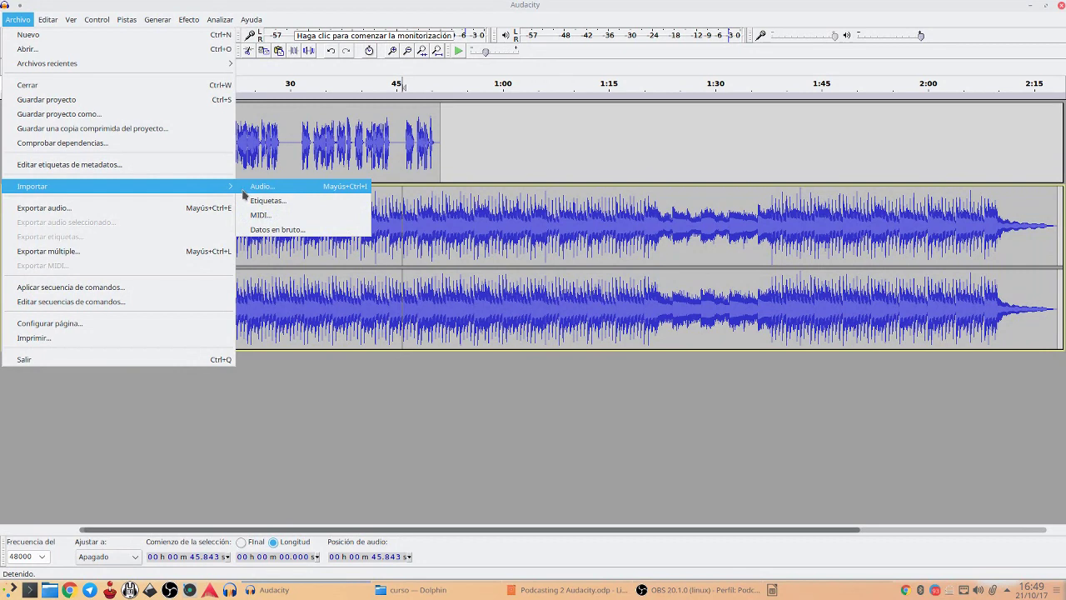
{"action": "left_click", "coordinate": [416, 429]}
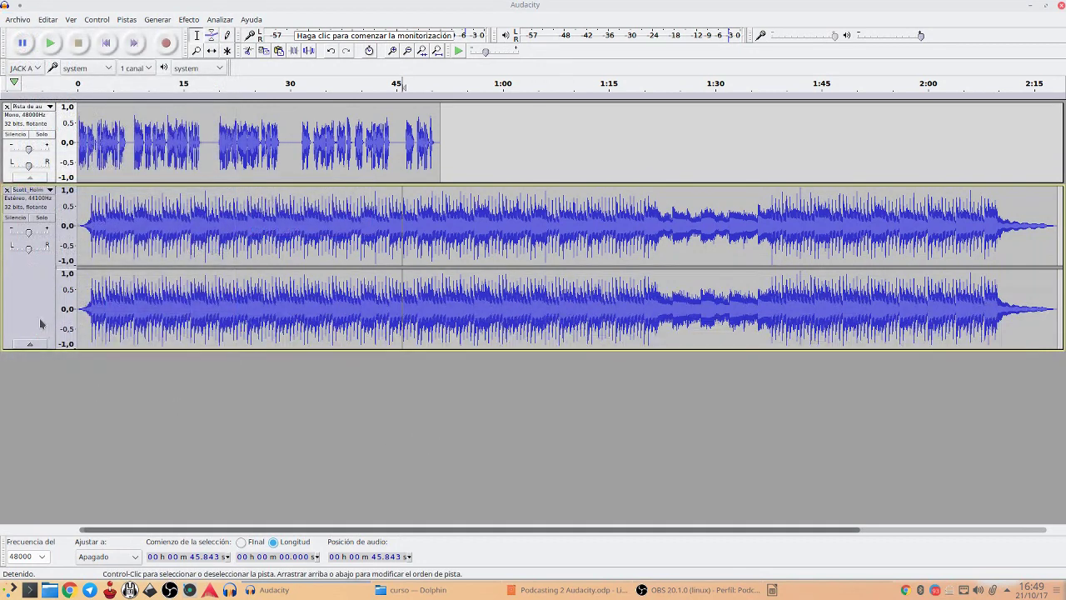
Step: Move the music track above the voice track and select about 8.5 s of the music starting near 0:42
{"action": "left_click_drag", "start_coordinate": [40, 323], "coordinate": [30, 283]}
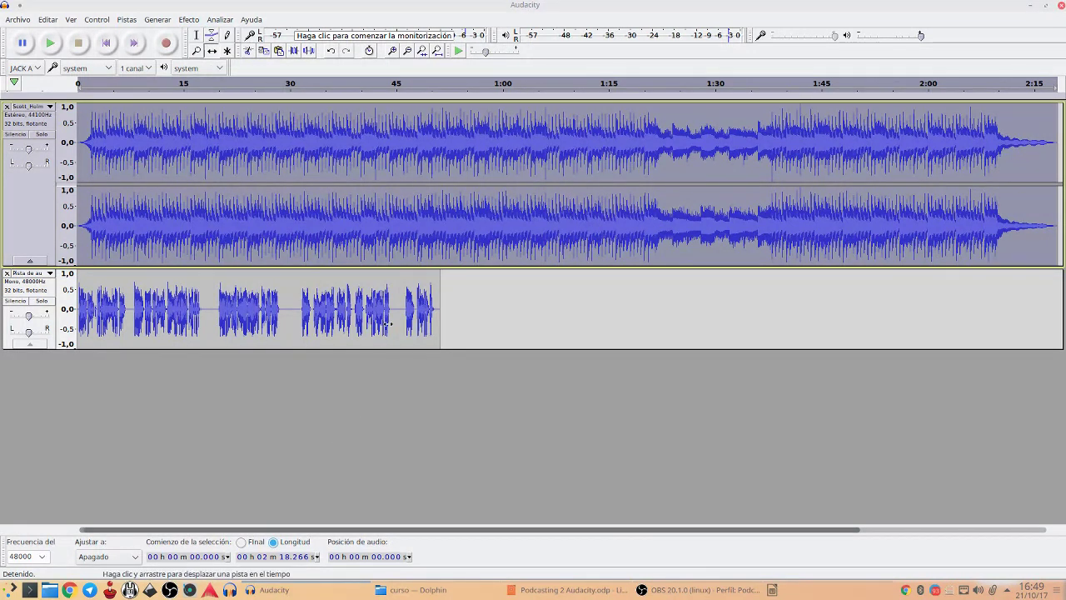
{"action": "key", "text": "F1"}
{"action": "left_click_drag", "start_coordinate": [374, 214], "coordinate": [432, 231]}
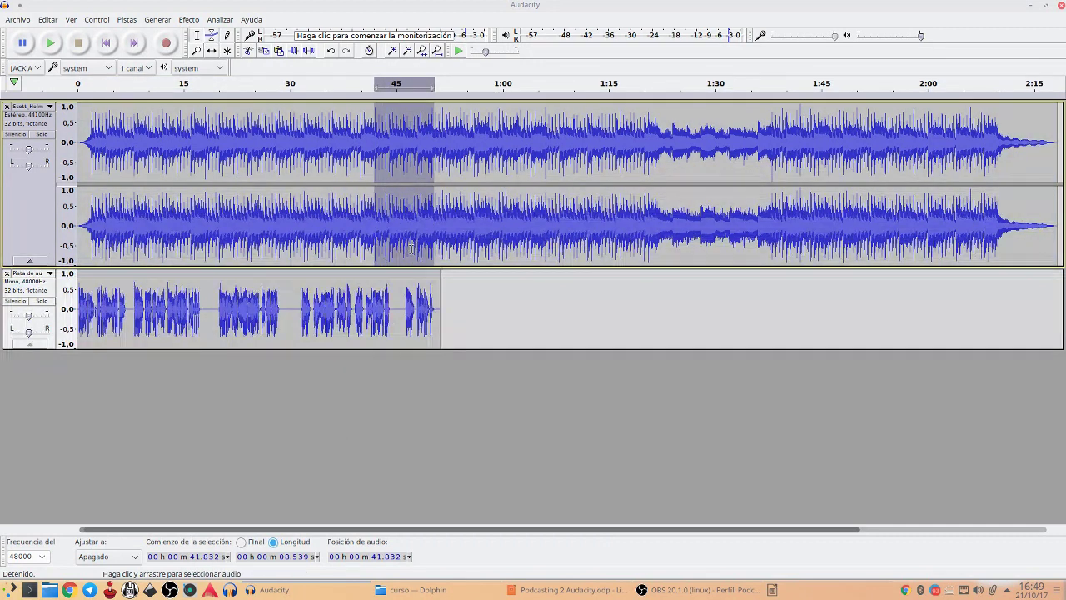
Step: Try shifting the voice clip to about 11 s, return it to the start of the music and play the mix briefly
{"action": "key", "text": "F5"}
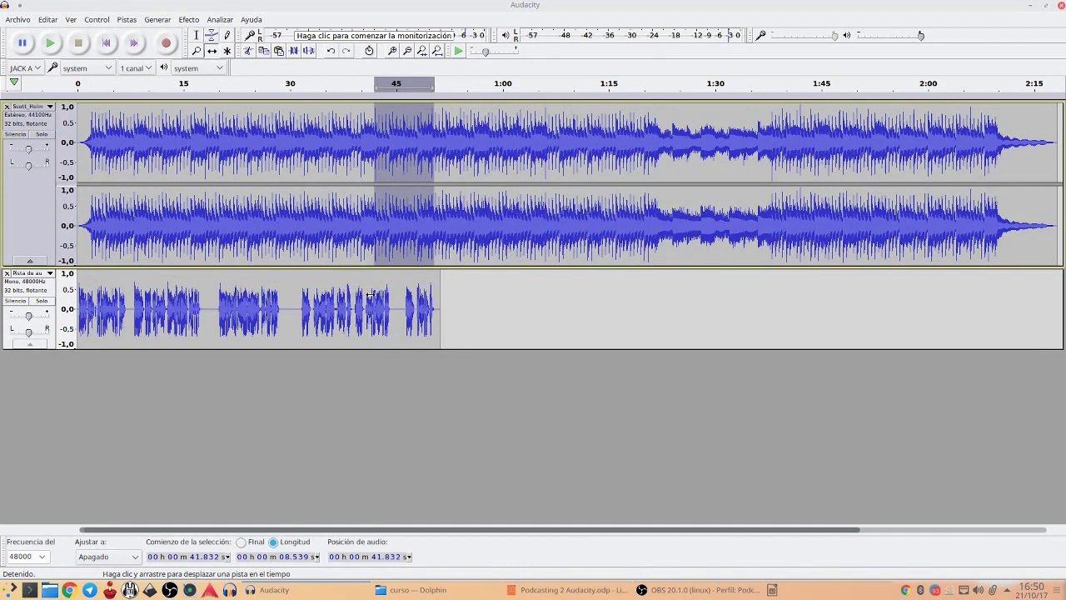
{"action": "left_click_drag", "start_coordinate": [315, 303], "coordinate": [393, 301]}
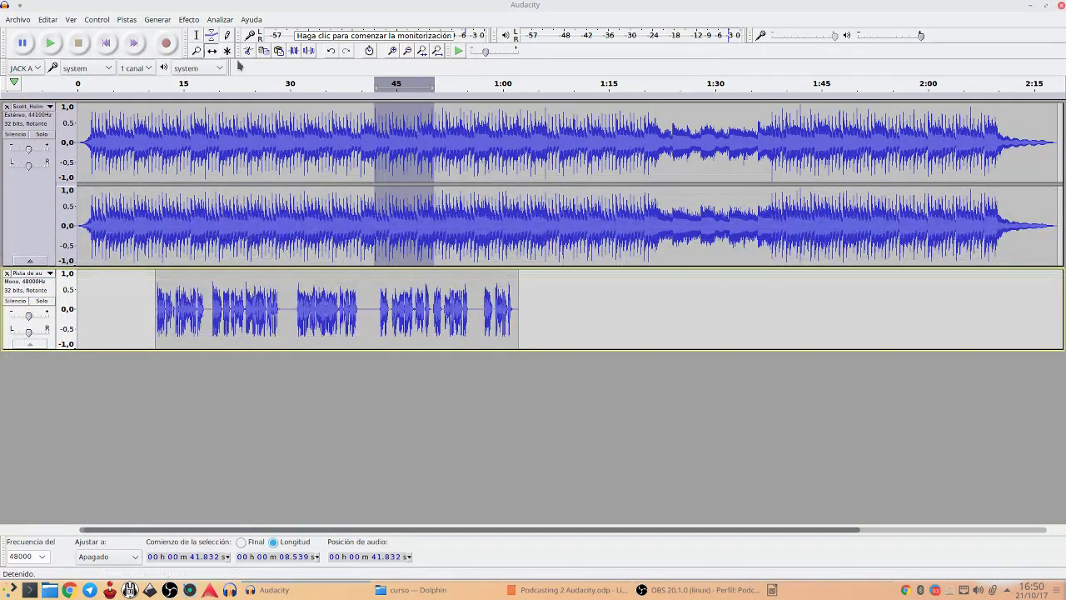
{"action": "left_click", "coordinate": [105, 47]}
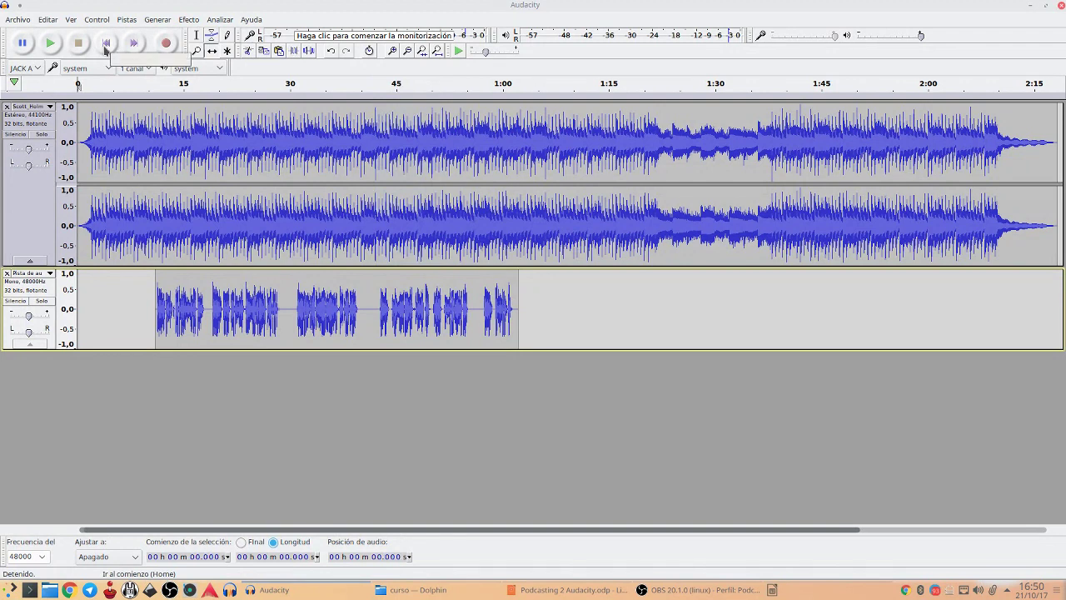
{"action": "left_click_drag", "start_coordinate": [246, 314], "coordinate": [169, 318]}
{"action": "key", "text": "space"}
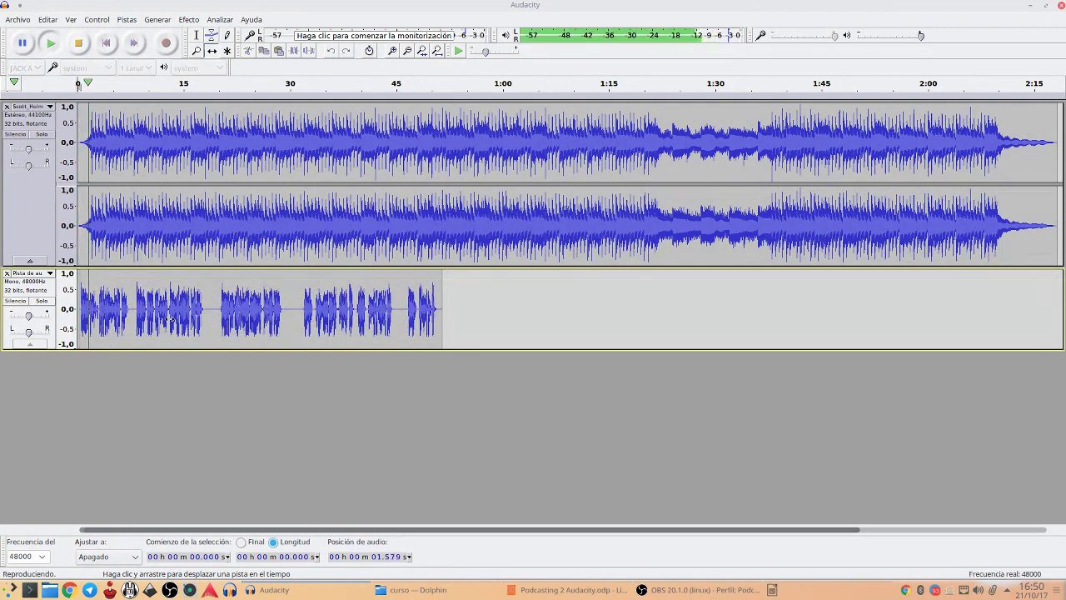
{"action": "key", "text": "space"}
Step: Try the voice clip starting at about 7 s, play the mix and dismiss the Firefox crash report
{"action": "left_click_drag", "start_coordinate": [169, 318], "coordinate": [216, 322]}
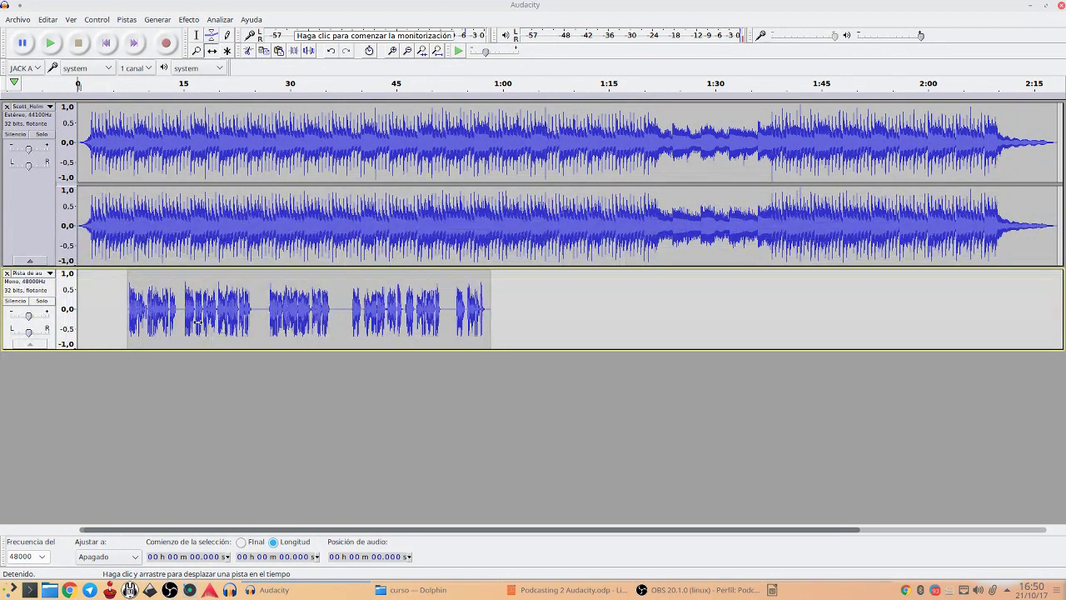
{"action": "key", "text": "space"}
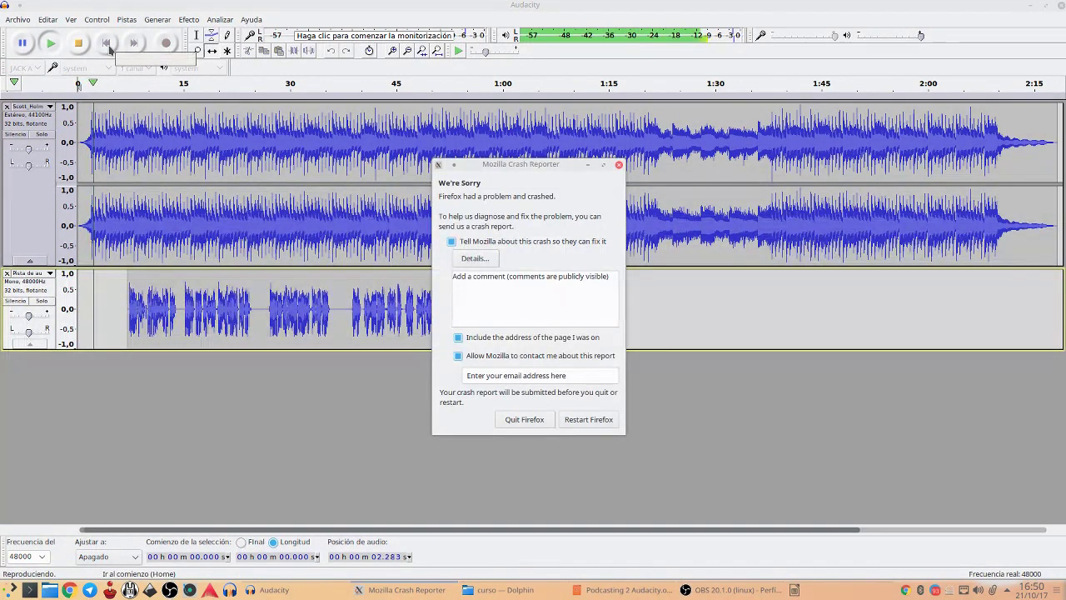
{"action": "left_click", "coordinate": [619, 164]}
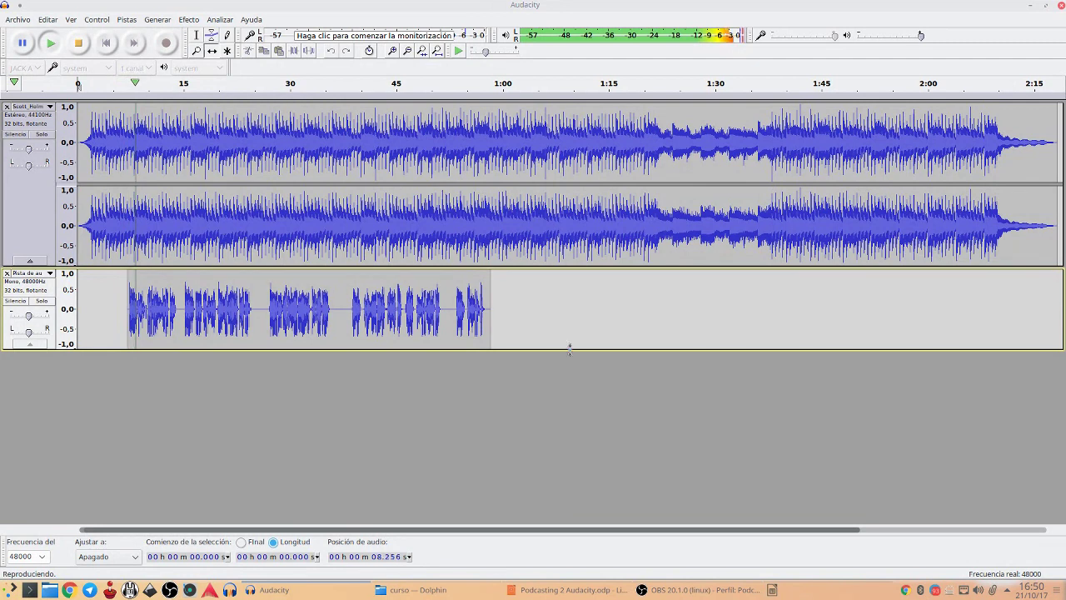
{"action": "key", "text": "space"}
Step: Try the voice clip starting at about 11 s and play the mix from the beginning
{"action": "left_click_drag", "start_coordinate": [218, 319], "coordinate": [250, 331]}
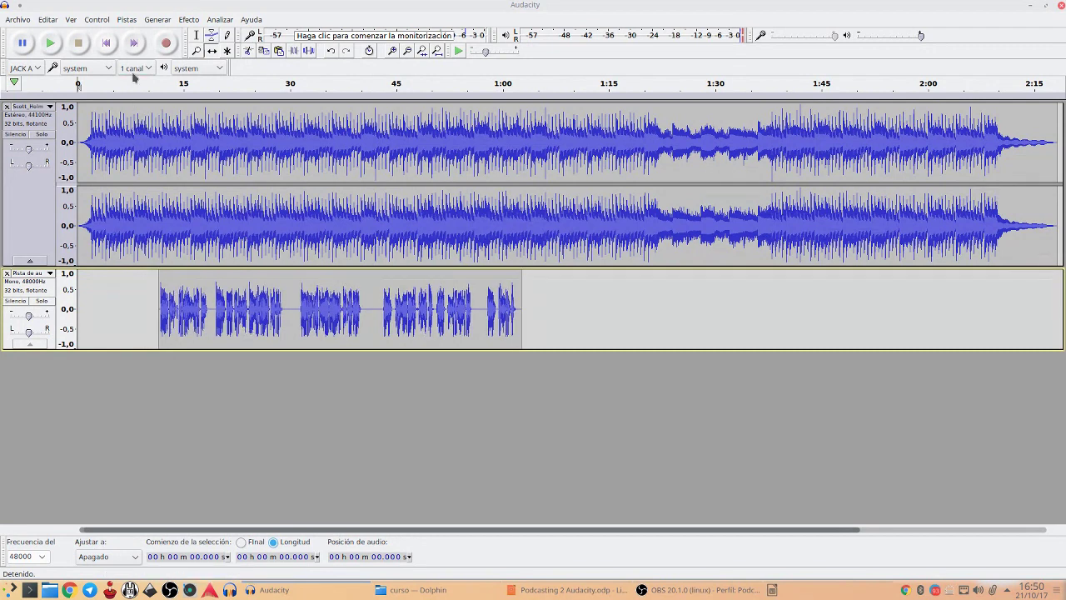
{"action": "key", "text": "space"}
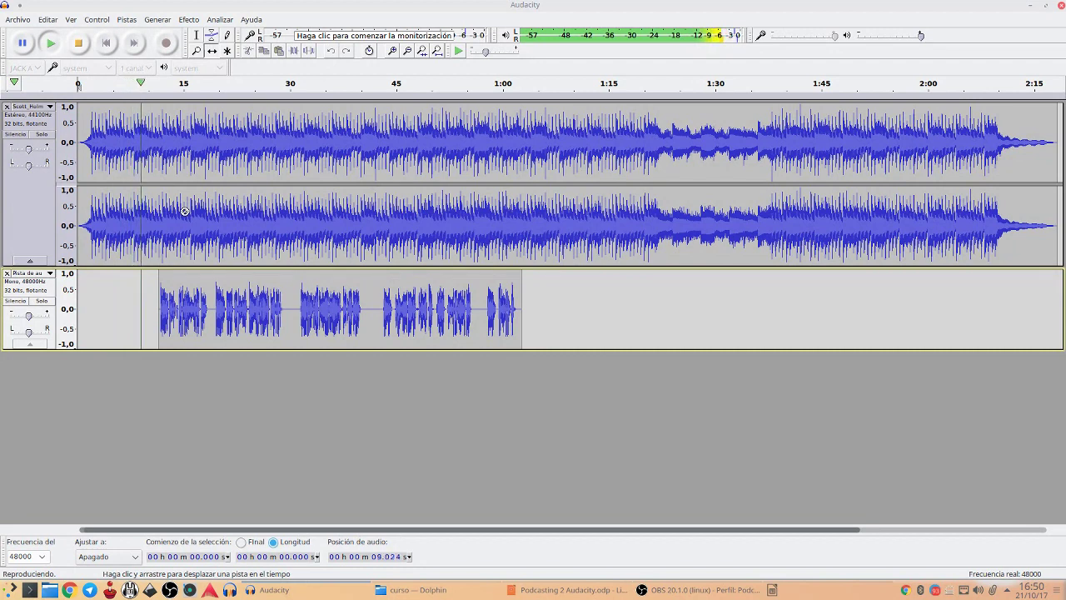
{"action": "key", "text": "space"}
Step: Shift the voice clip back to start about 5 s into the music and play the mix from the beginning
{"action": "left_click_drag", "start_coordinate": [203, 306], "coordinate": [173, 294]}
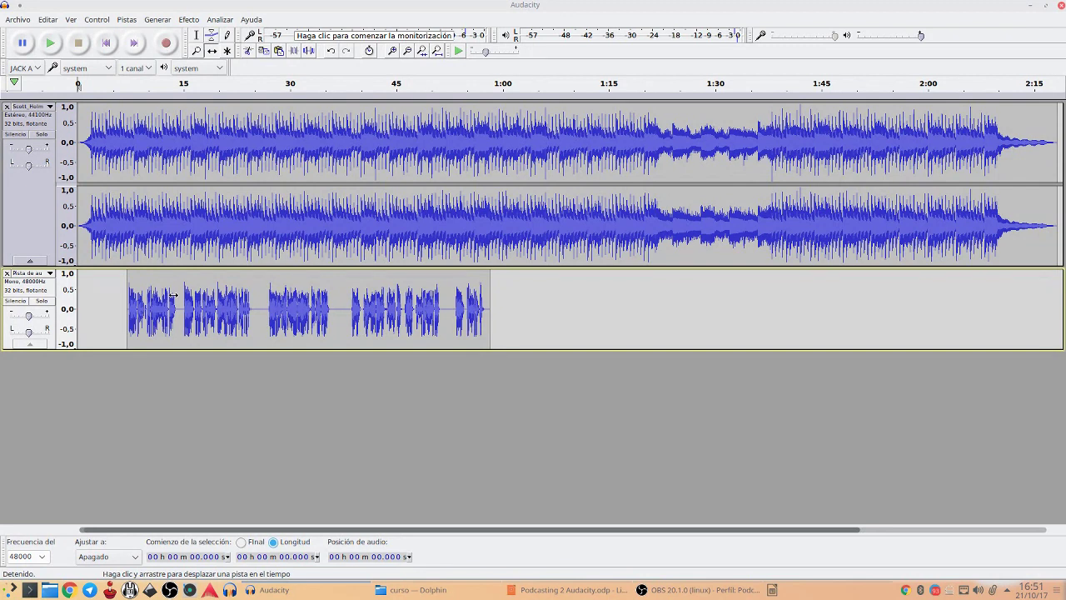
{"action": "left_click_drag", "start_coordinate": [242, 274], "coordinate": [231, 275]}
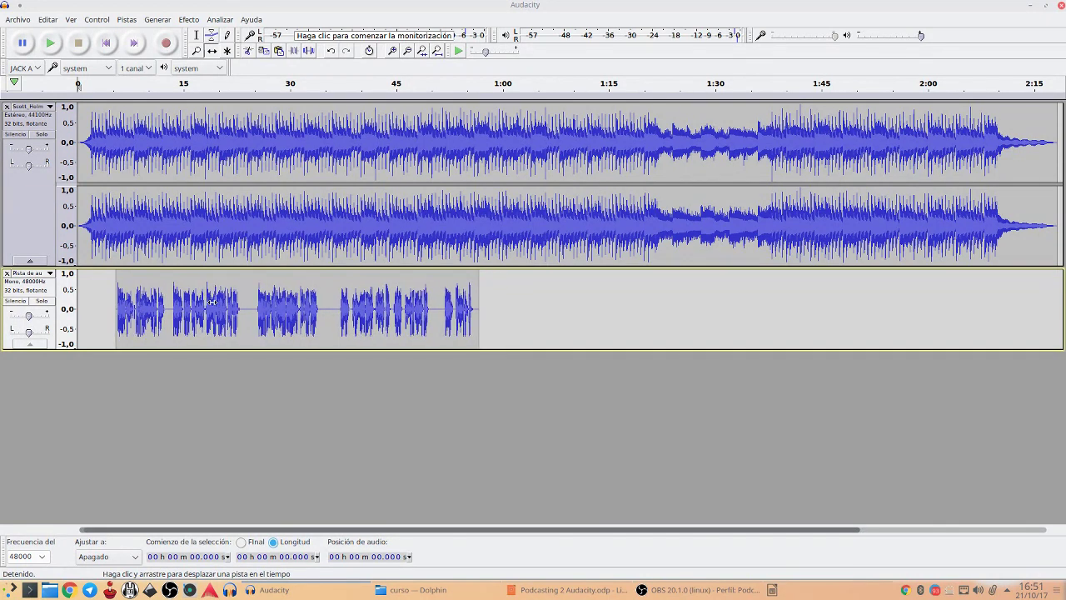
{"action": "left_click", "coordinate": [57, 45]}
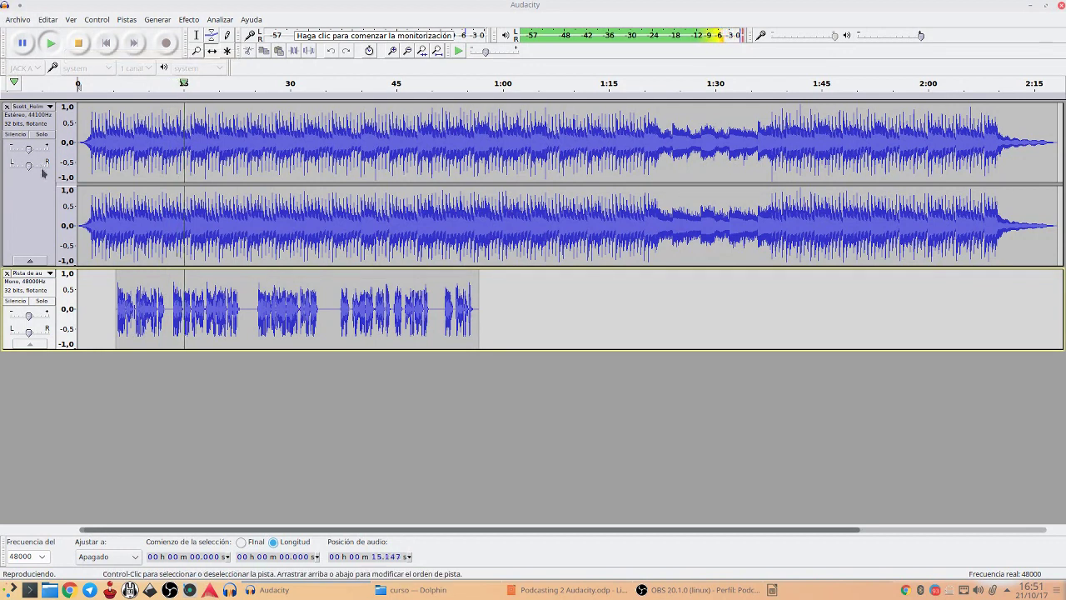
{"action": "key", "text": "space"}
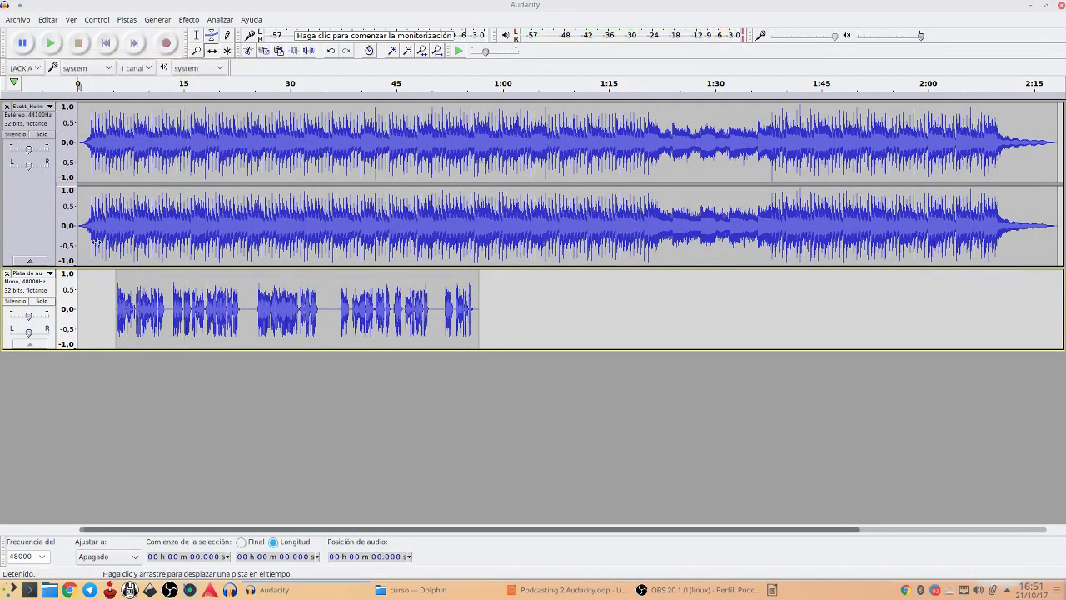
Step: Play the project from about 5 s and solo the music track
{"action": "left_click", "coordinate": [114, 85]}
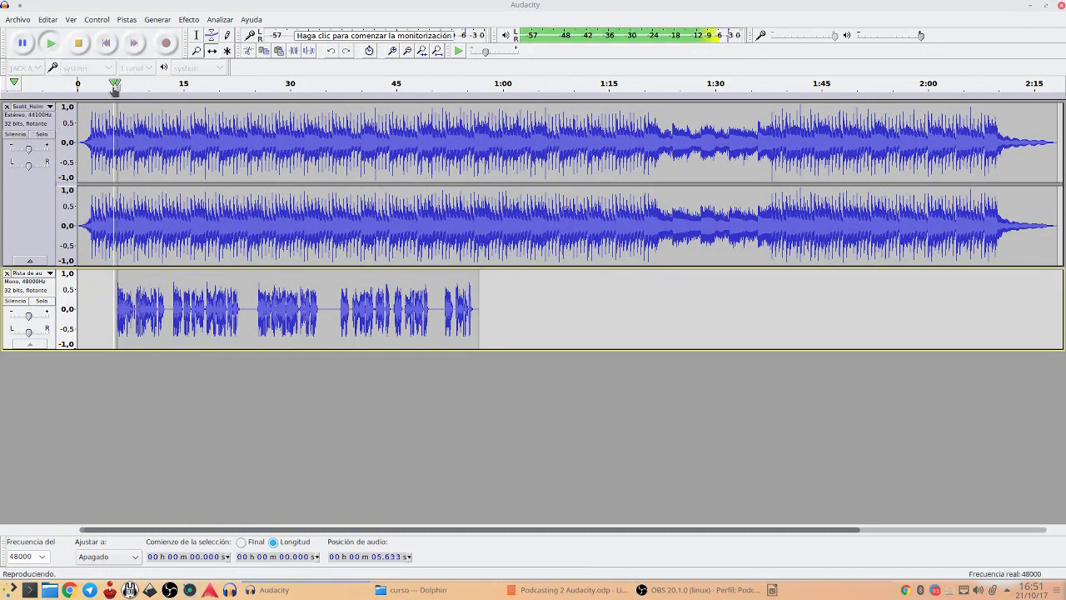
{"action": "left_click", "coordinate": [41, 133]}
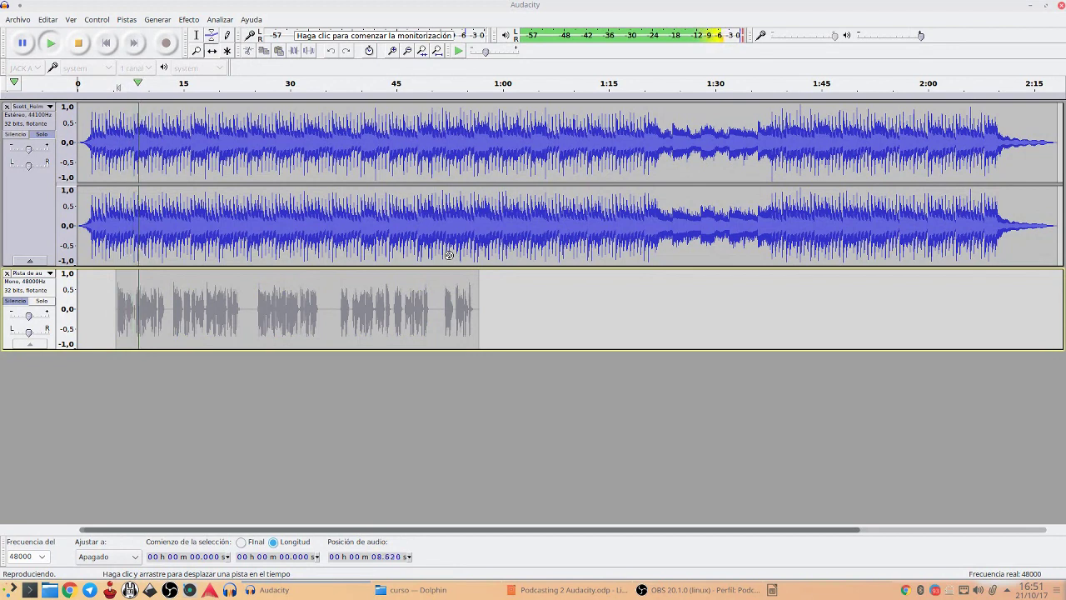
Step: Turn off solo on the music track and play the start of the full mix briefly
{"action": "left_click", "coordinate": [44, 134]}
{"action": "key", "text": "space"}
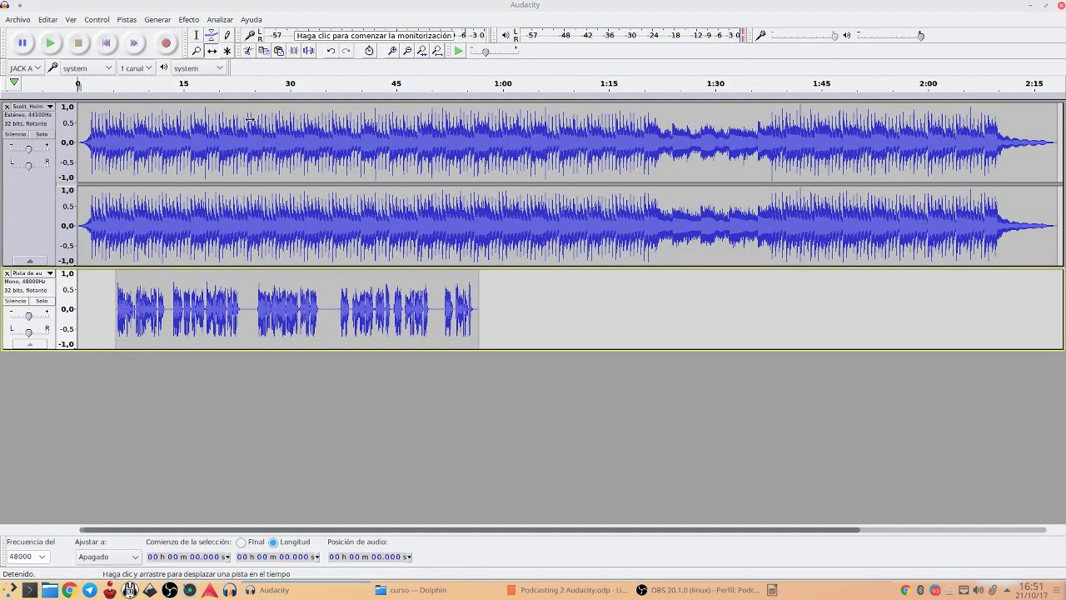
{"action": "key", "text": "space"}
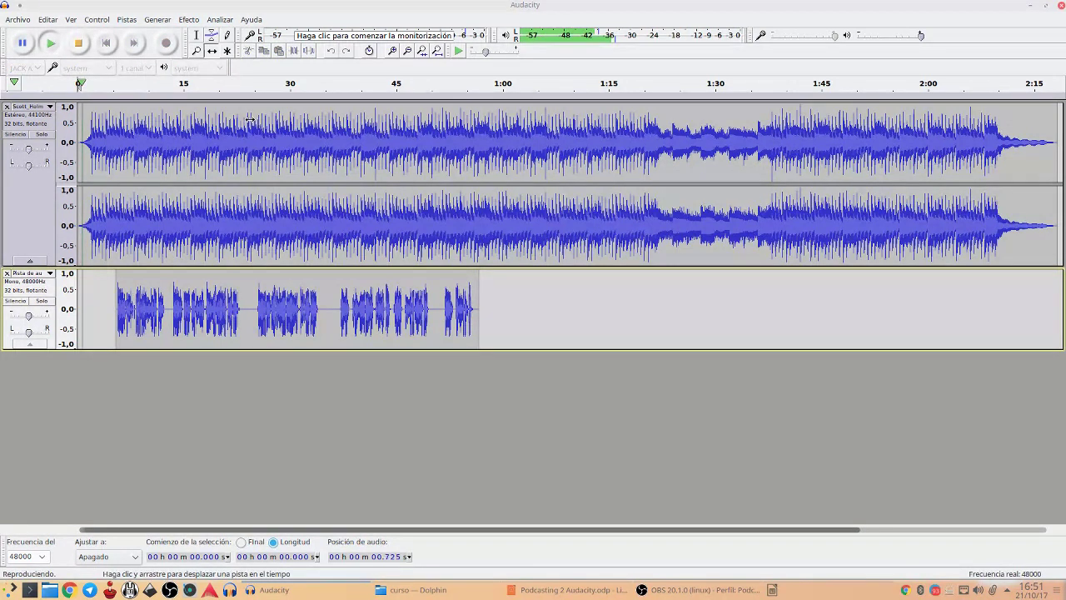
{"action": "key", "text": "space"}
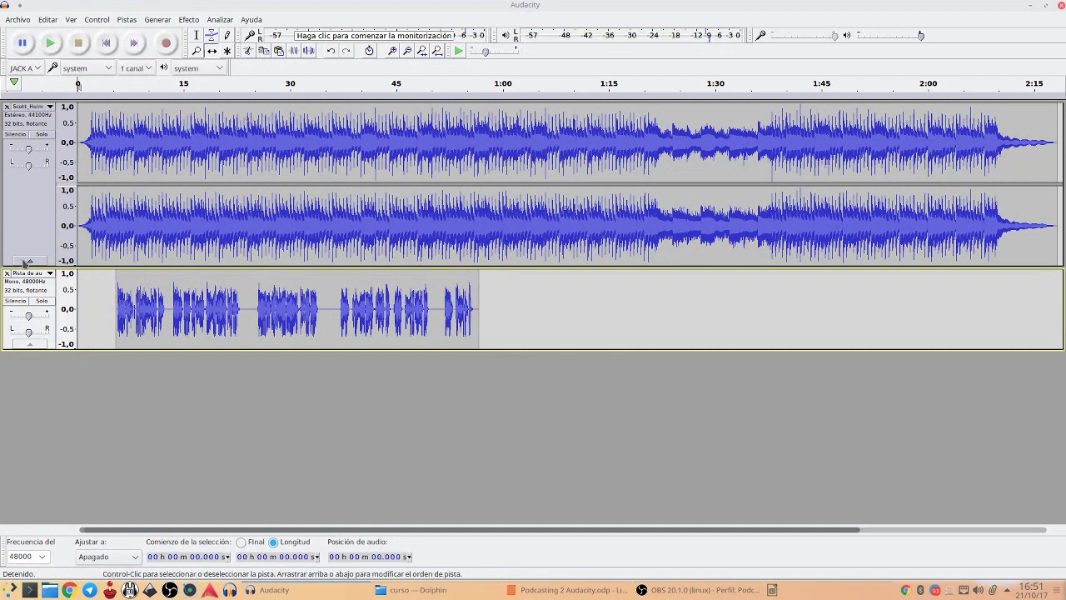
Step: Mute the voice track to play only the music from about 13 s, and unmute the voice once playback is stopped
{"action": "left_click", "coordinate": [16, 301]}
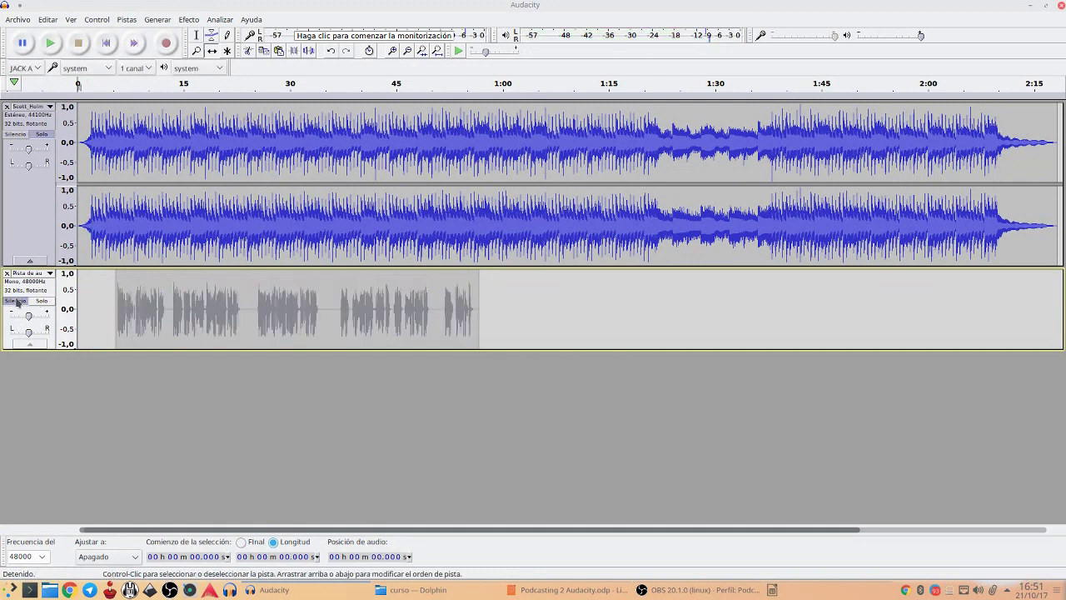
{"action": "left_click", "coordinate": [171, 83]}
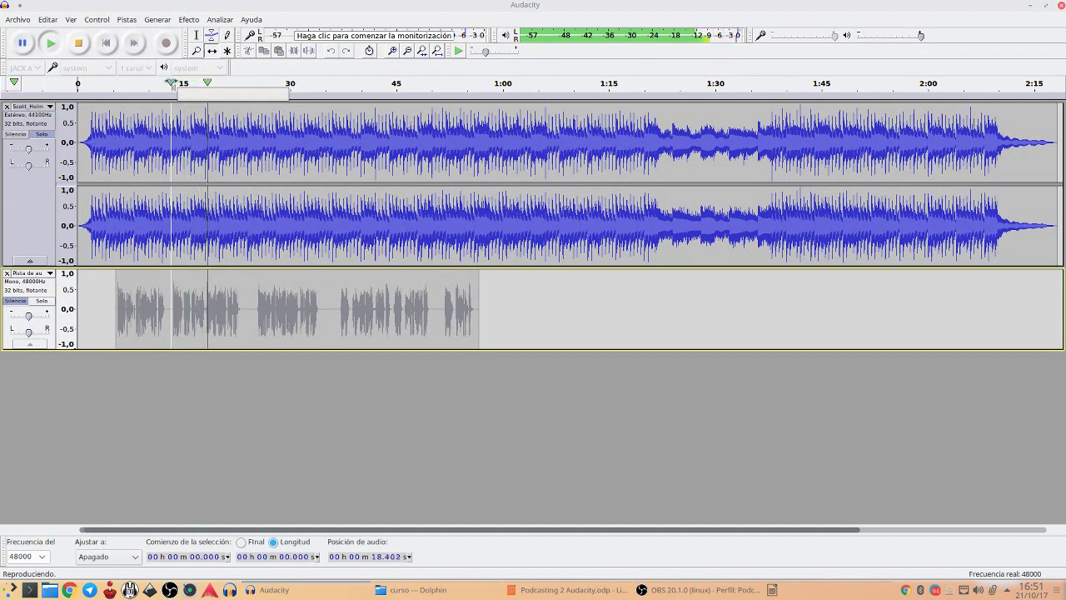
{"action": "key", "text": "space"}
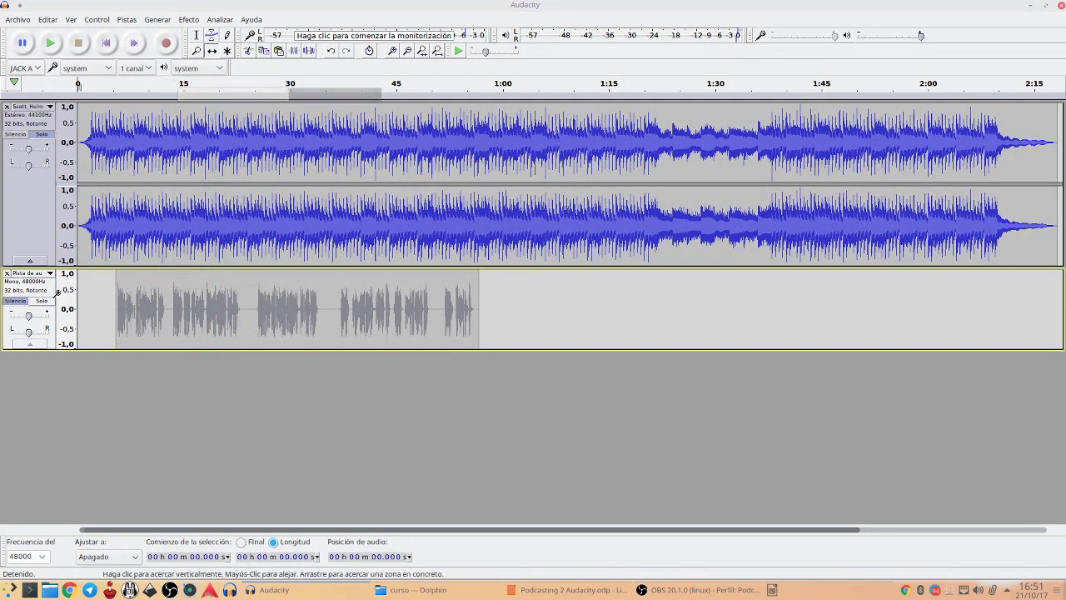
{"action": "left_click", "coordinate": [16, 302]}
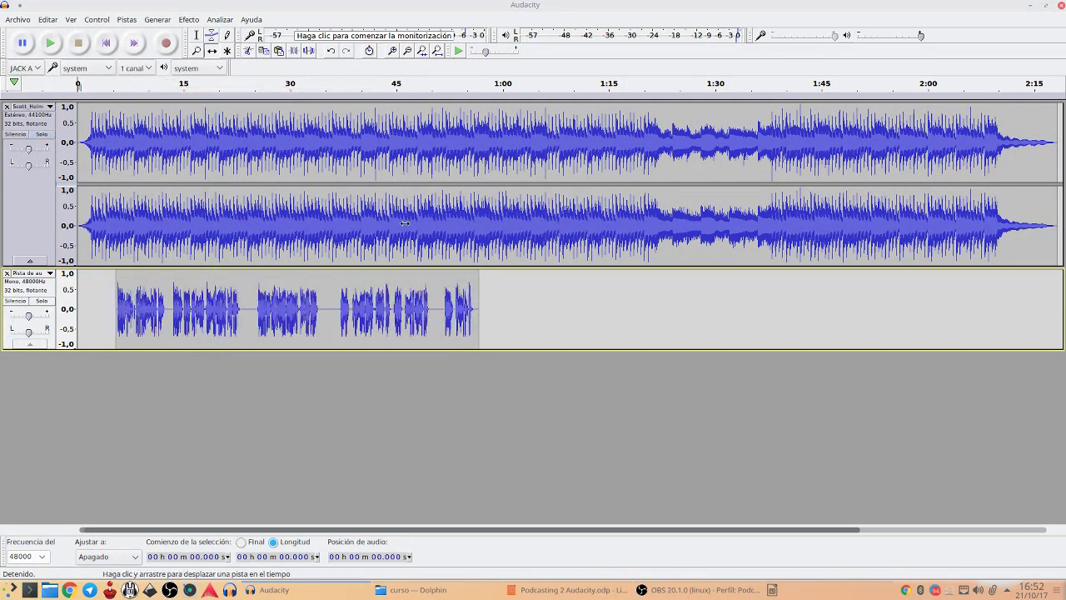
Step: Switch to Dolphin, import 117511__zesoundresearchinc__vinyl-backspin-and-beat-scratch.wav into the Audacity project and close the file manager
{"action": "left_click", "coordinate": [416, 590]}
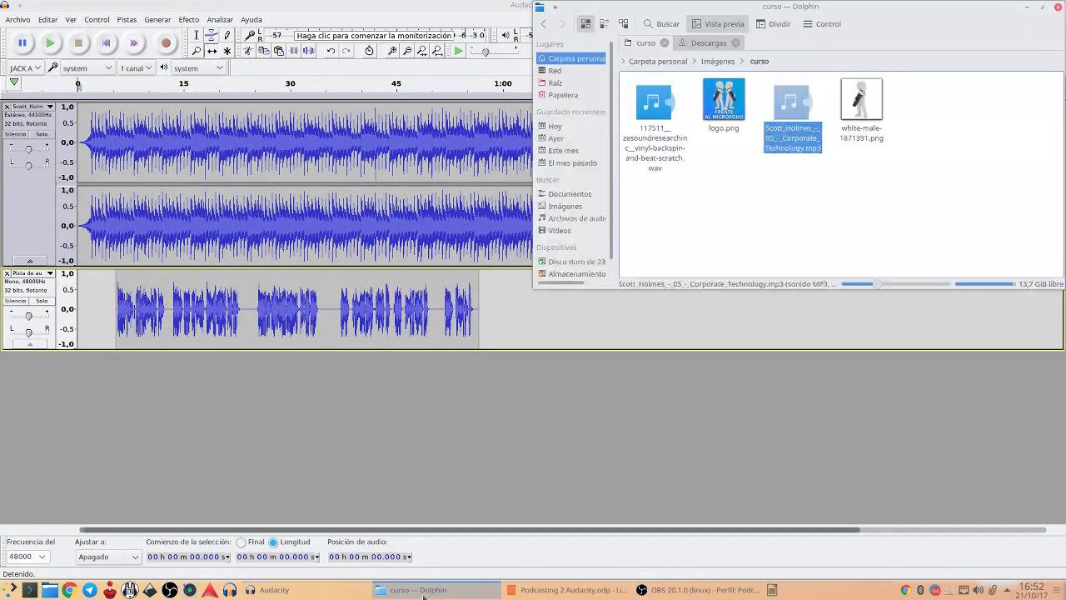
{"action": "left_click_drag", "start_coordinate": [654, 104], "coordinate": [491, 417]}
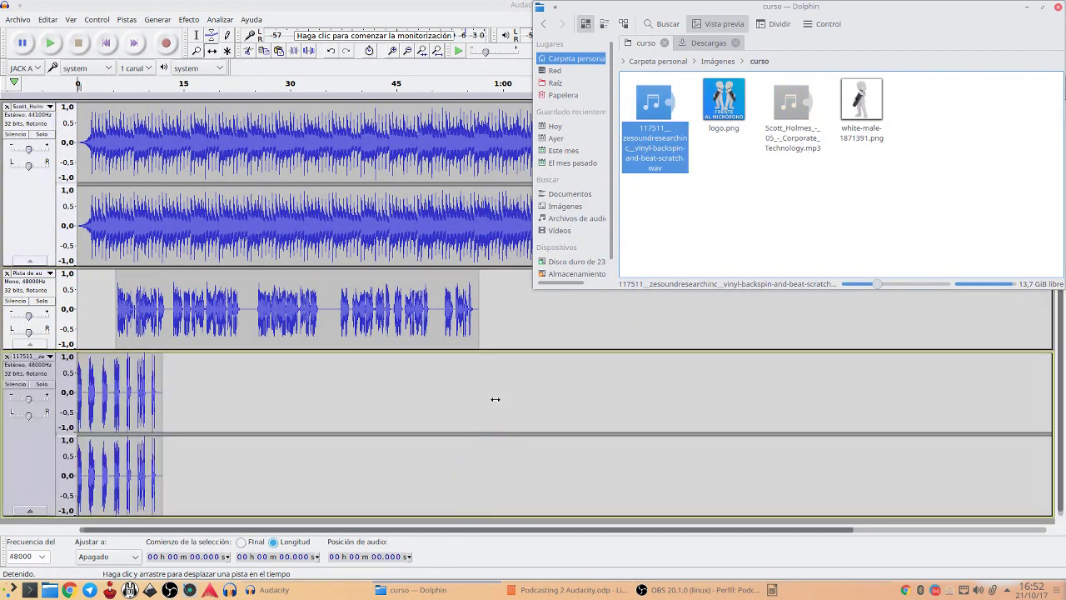
{"action": "left_click", "coordinate": [1059, 6]}
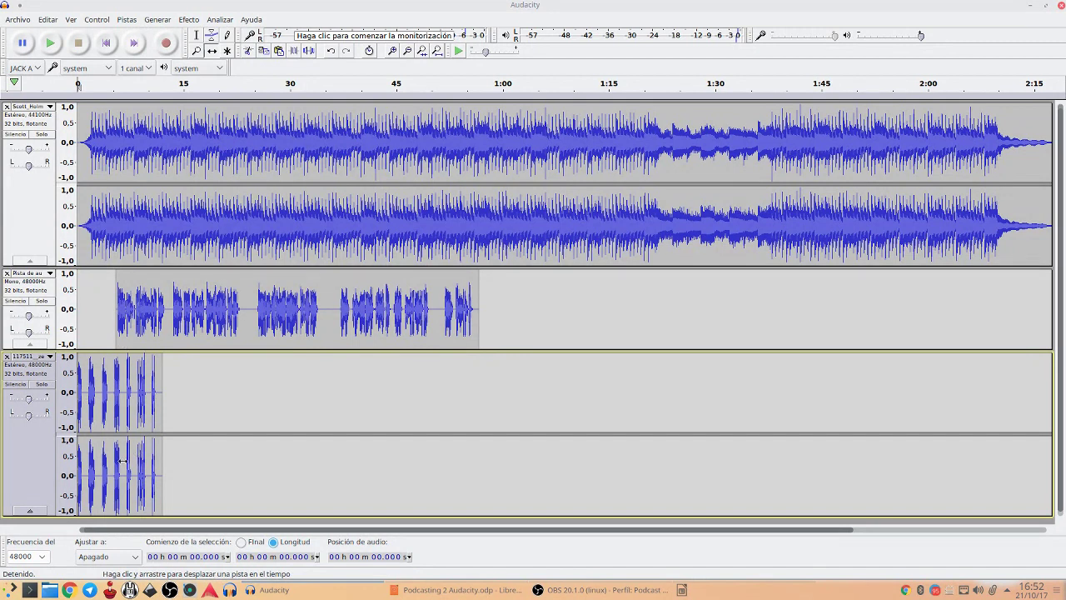
Step: Split the stereo vinyl effect track into two mono tracks and remove the lower one
{"action": "left_click", "coordinate": [29, 455]}
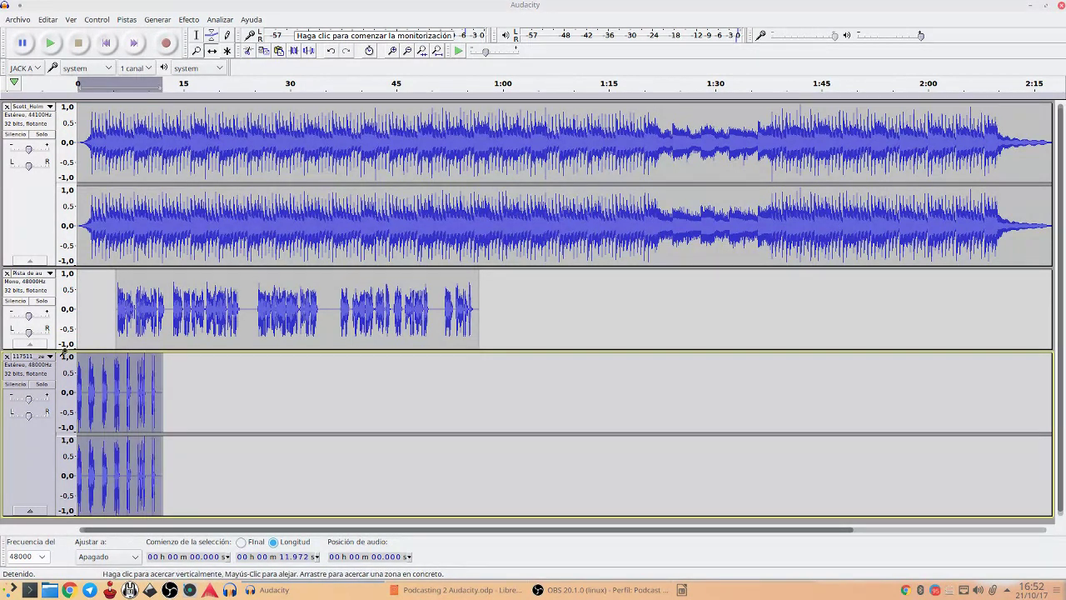
{"action": "left_click", "coordinate": [50, 357]}
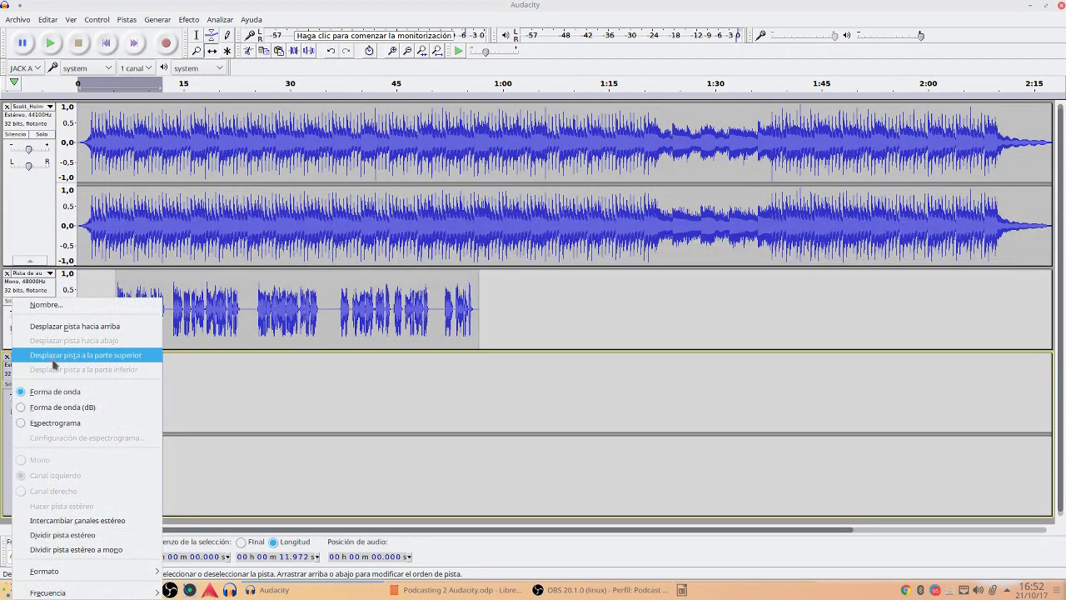
{"action": "left_click", "coordinate": [121, 554]}
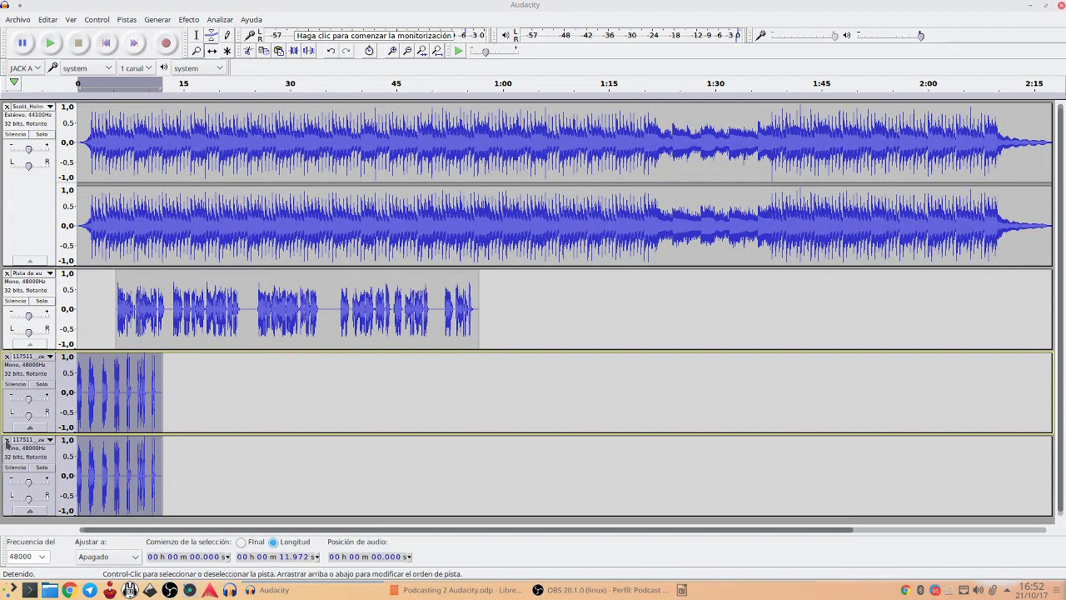
{"action": "left_click", "coordinate": [6, 439]}
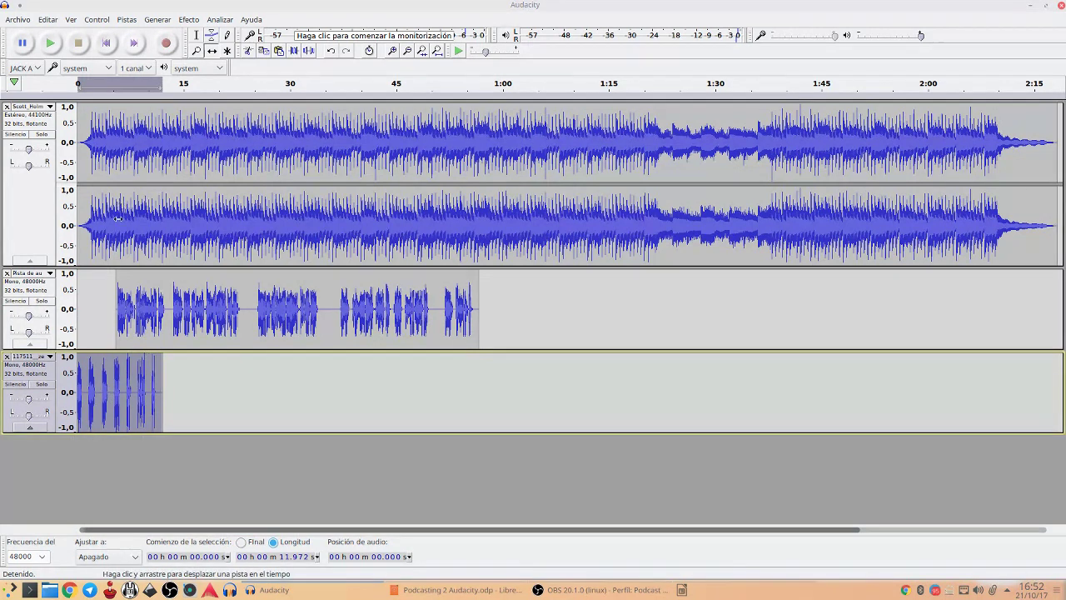
Step: Solo the vinyl effect track and play its first seconds
{"action": "left_click", "coordinate": [41, 384]}
{"action": "key", "text": "space"}
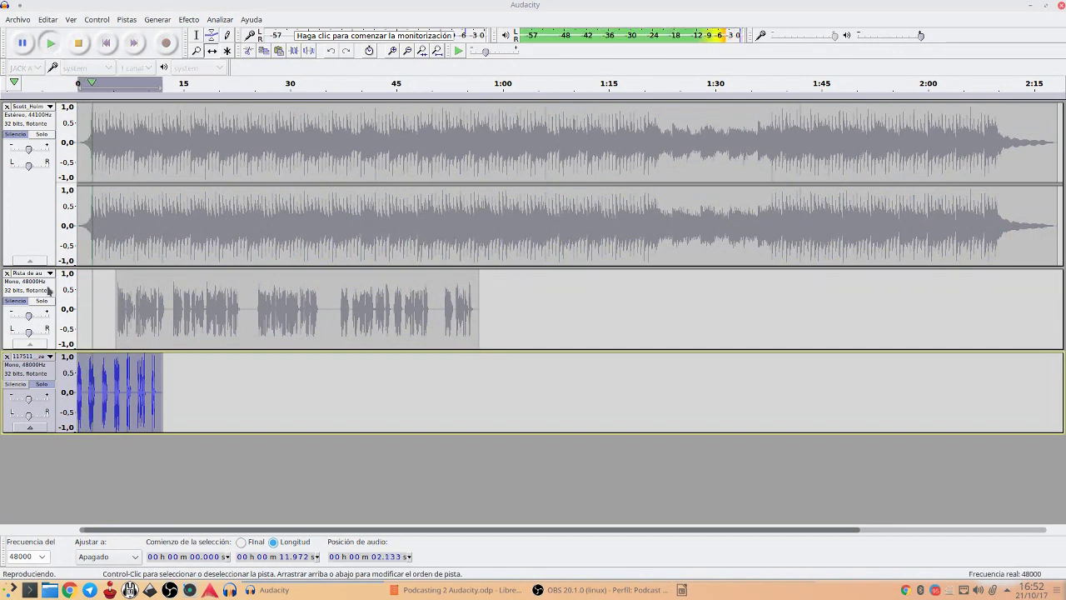
{"action": "key", "text": "space"}
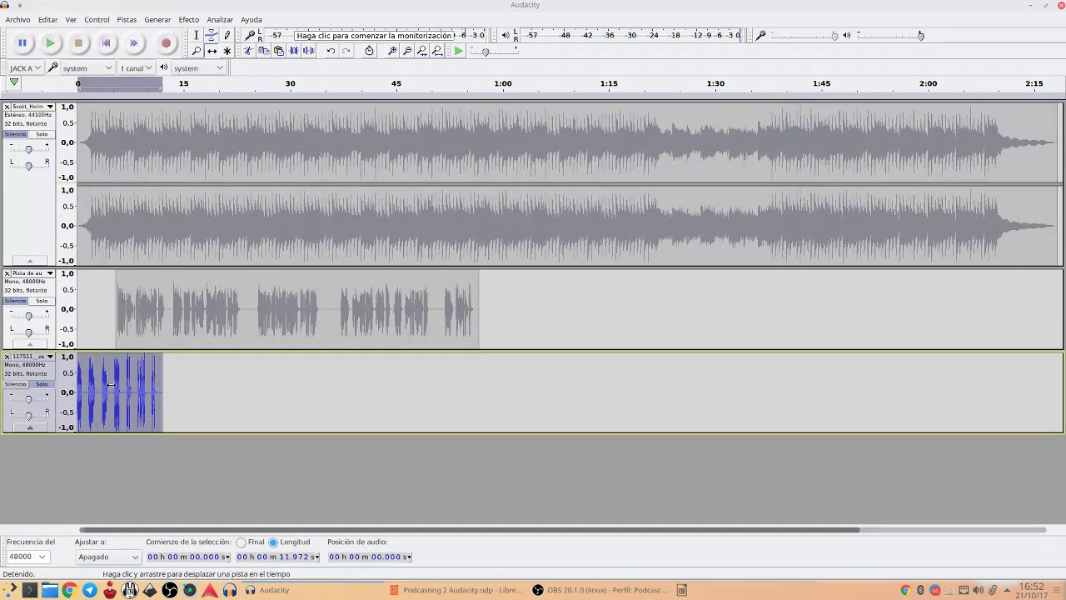
Step: Trim the vinyl effect to its second scratch by deleting everything after about 2.5 s and the first scratch, and play the result
{"action": "key", "text": "F1"}
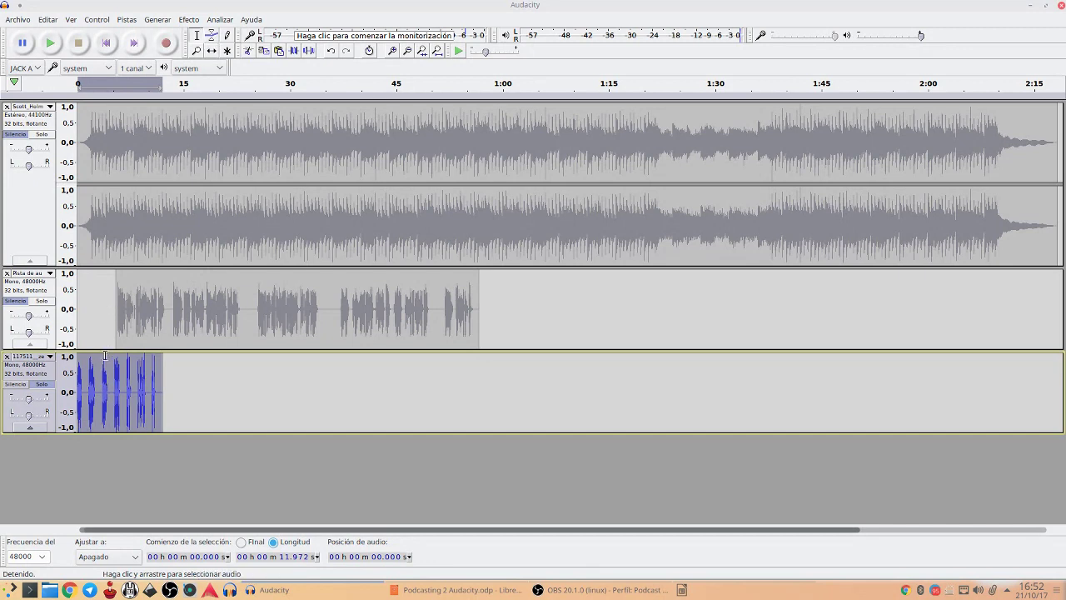
{"action": "left_click_drag", "start_coordinate": [94, 381], "coordinate": [161, 409]}
{"action": "key", "text": "Delete"}
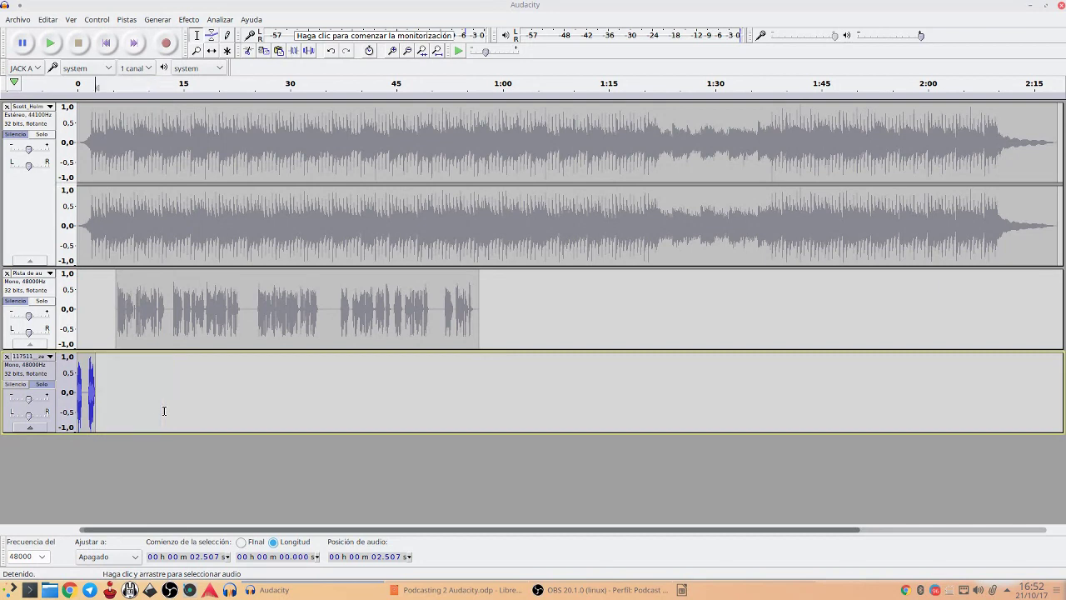
{"action": "left_click_drag", "start_coordinate": [84, 389], "coordinate": [71, 392]}
{"action": "key", "text": "Delete"}
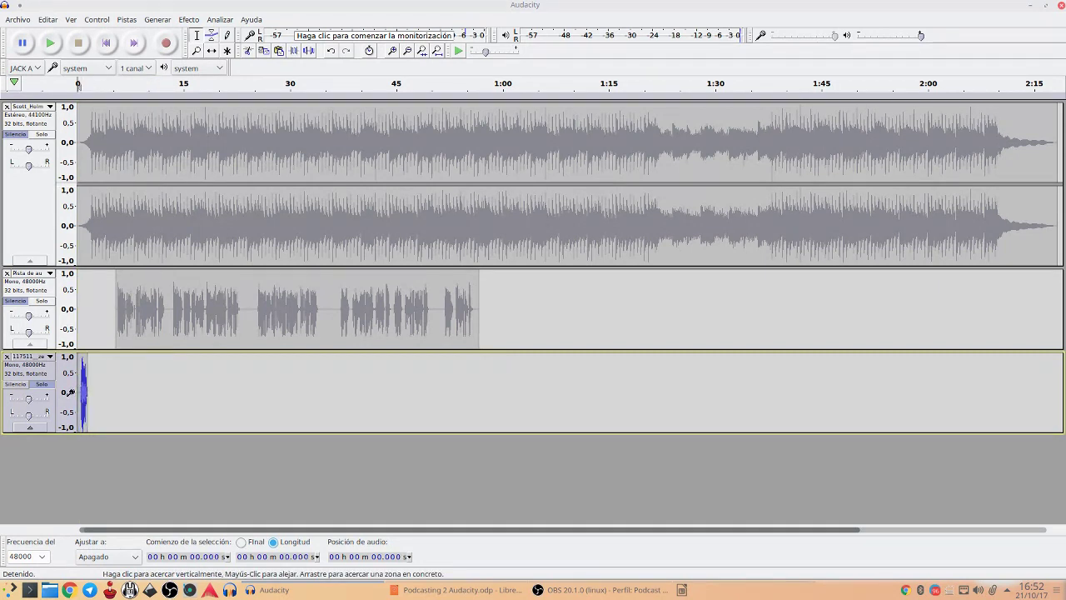
{"action": "key", "text": "space"}
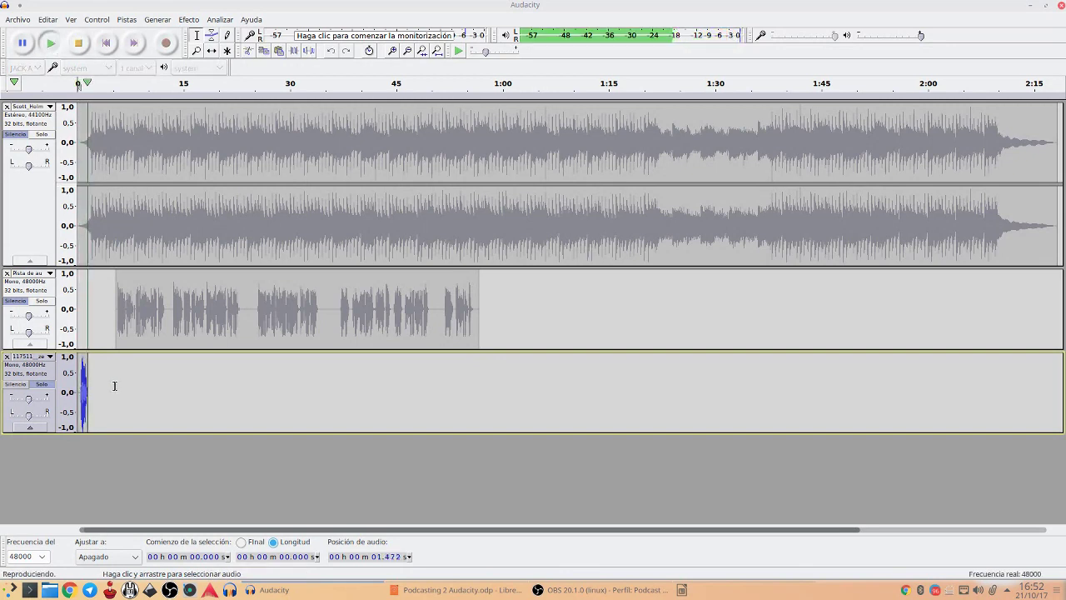
{"action": "key", "text": "space"}
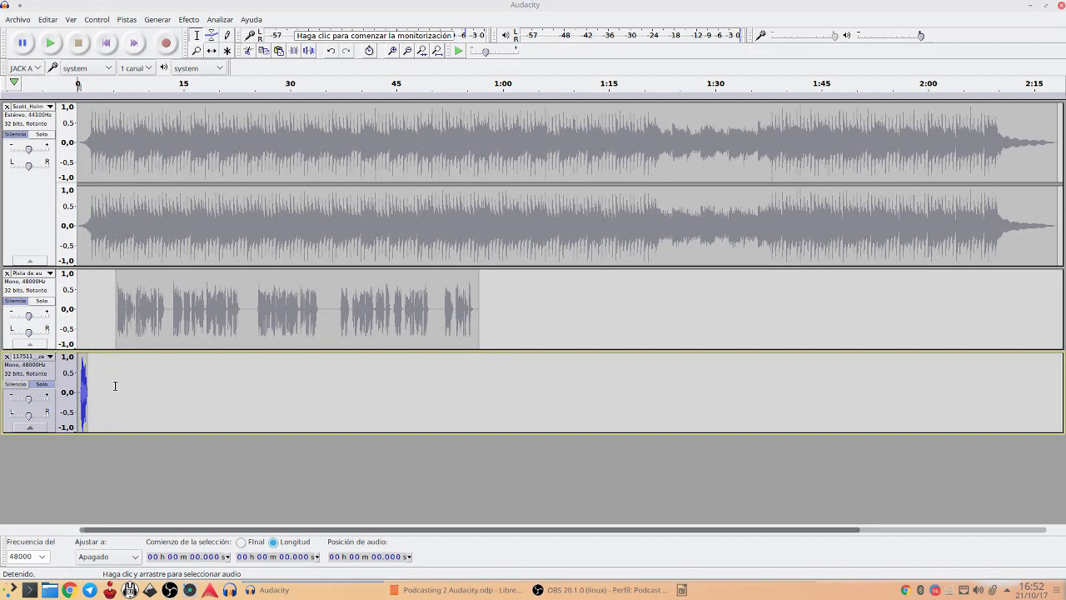
Step: Delete about 0.4 s of silence from the start of the vinyl effect clip
{"action": "key", "text": "ctrl+1"}
{"action": "key", "text": "ctrl+1"}
{"action": "key", "text": "ctrl+1"}
{"action": "key", "text": "ctrl+1"}
{"action": "key", "text": "ctrl+1"}
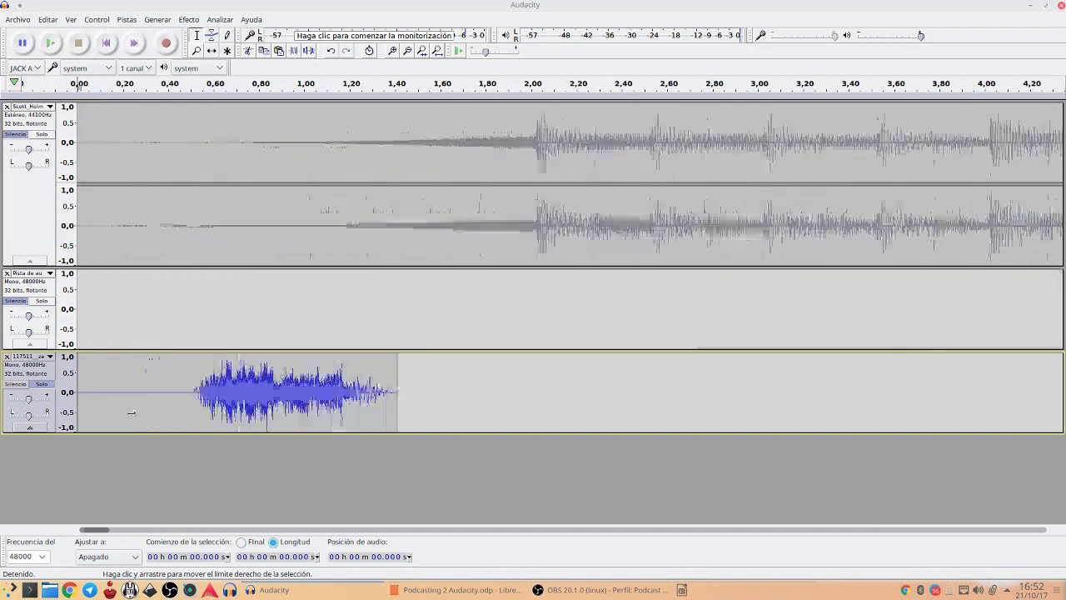
{"action": "left_click_drag", "start_coordinate": [170, 403], "coordinate": [13, 404]}
{"action": "key", "text": "Delete"}
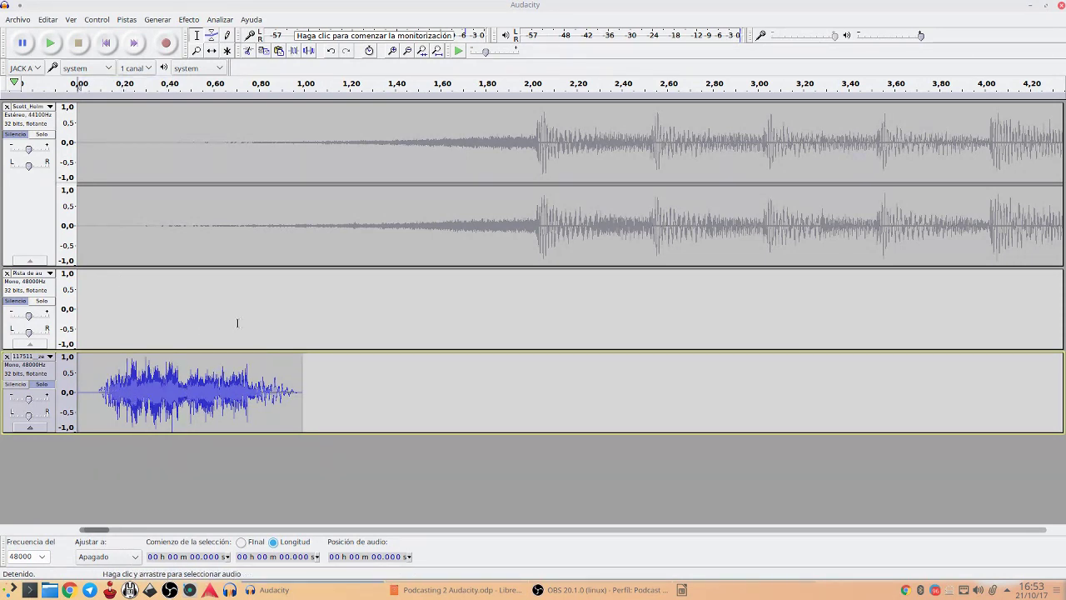
{"action": "left_click", "coordinate": [437, 51]}
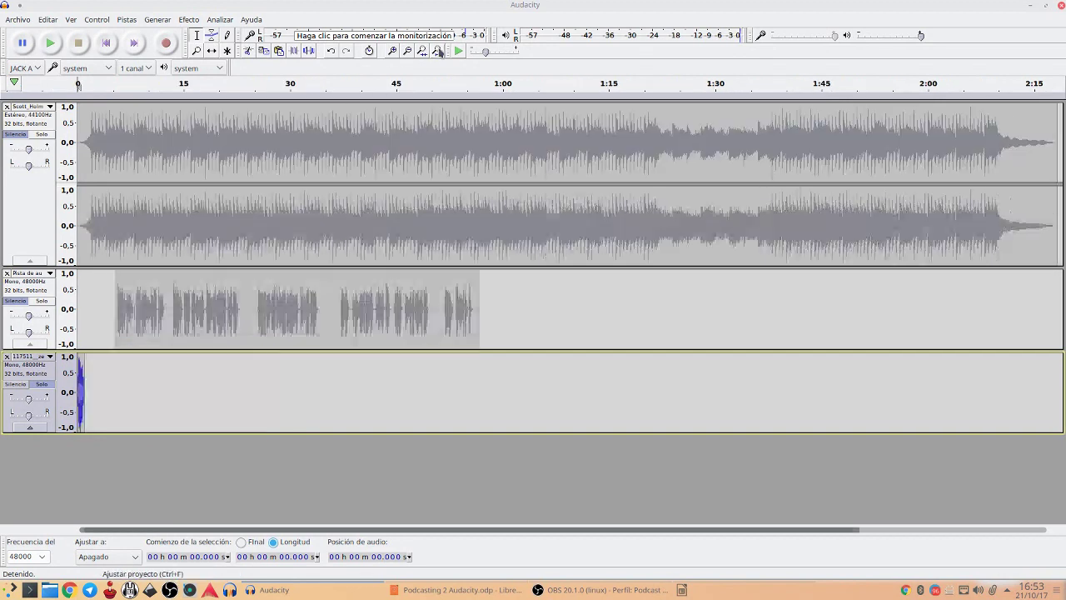
Step: Shift the vinyl effect clip to about 1:48 with its solo turned off, and play the mix from about 2 s
{"action": "left_click", "coordinate": [40, 385]}
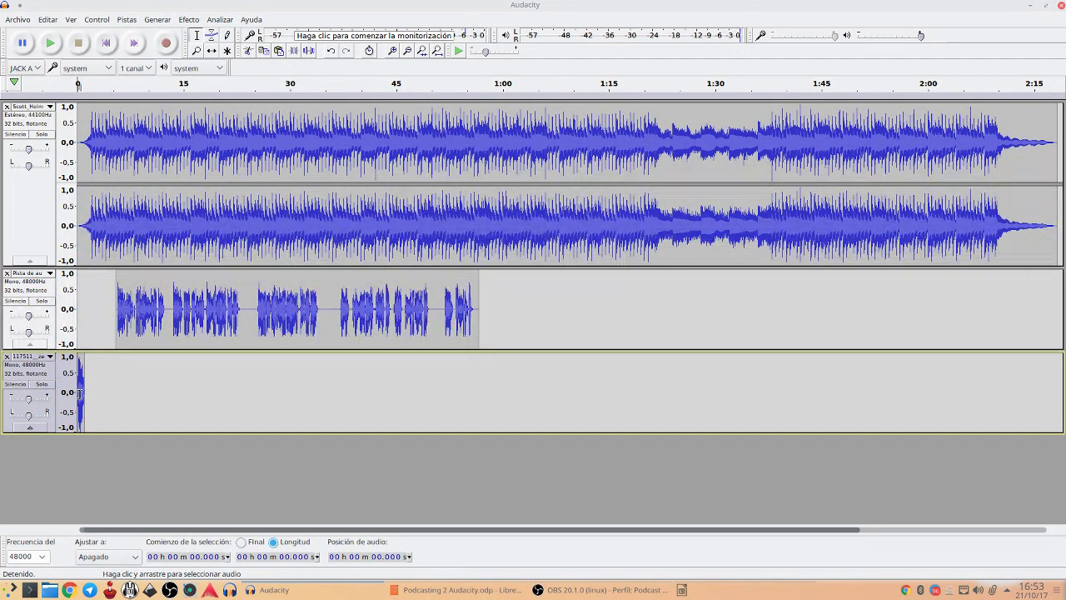
{"action": "key", "text": "F5"}
{"action": "left_click_drag", "start_coordinate": [80, 393], "coordinate": [371, 379]}
{"action": "left_click_drag", "start_coordinate": [516, 367], "coordinate": [848, 381]}
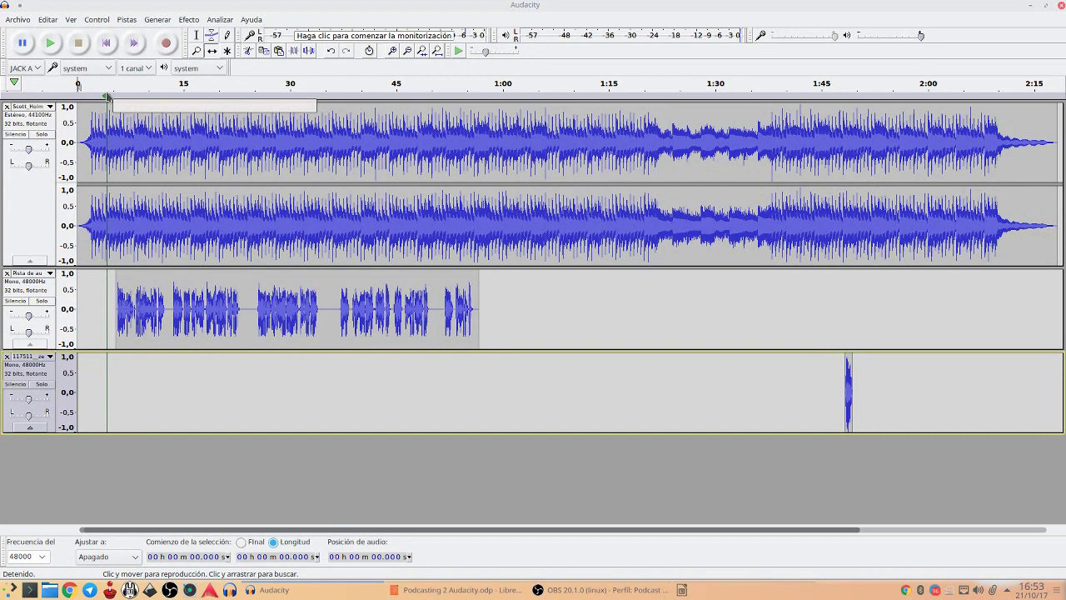
{"action": "left_click", "coordinate": [95, 94]}
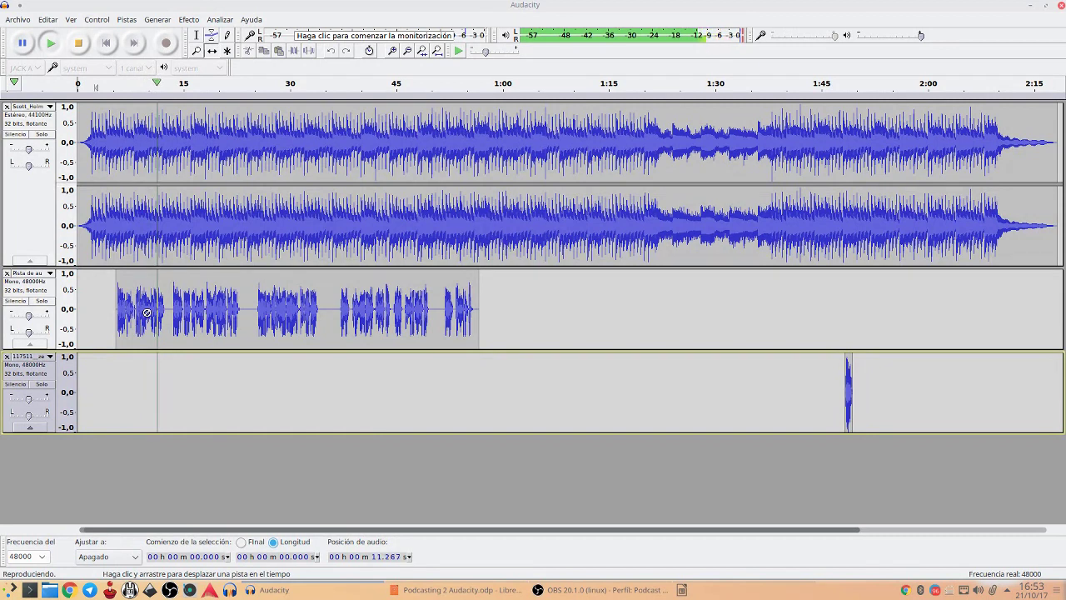
{"action": "key", "text": "space"}
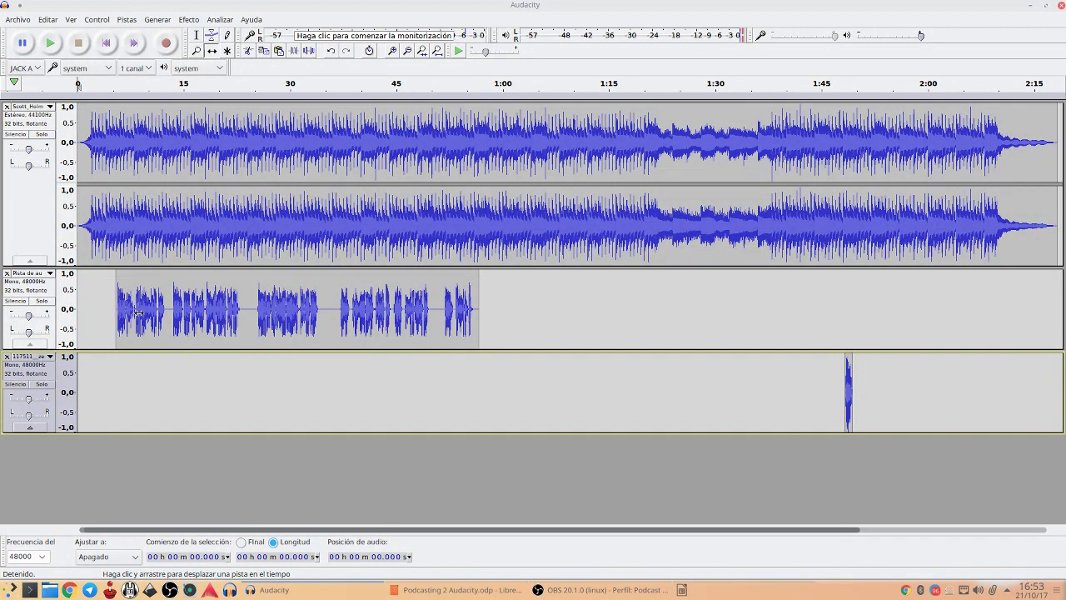
Step: Normalize the whole music track to a maximum amplitude of -5.0 dB with DC offset removal enabled
{"action": "left_click", "coordinate": [43, 207]}
{"action": "left_click", "coordinate": [186, 21]}
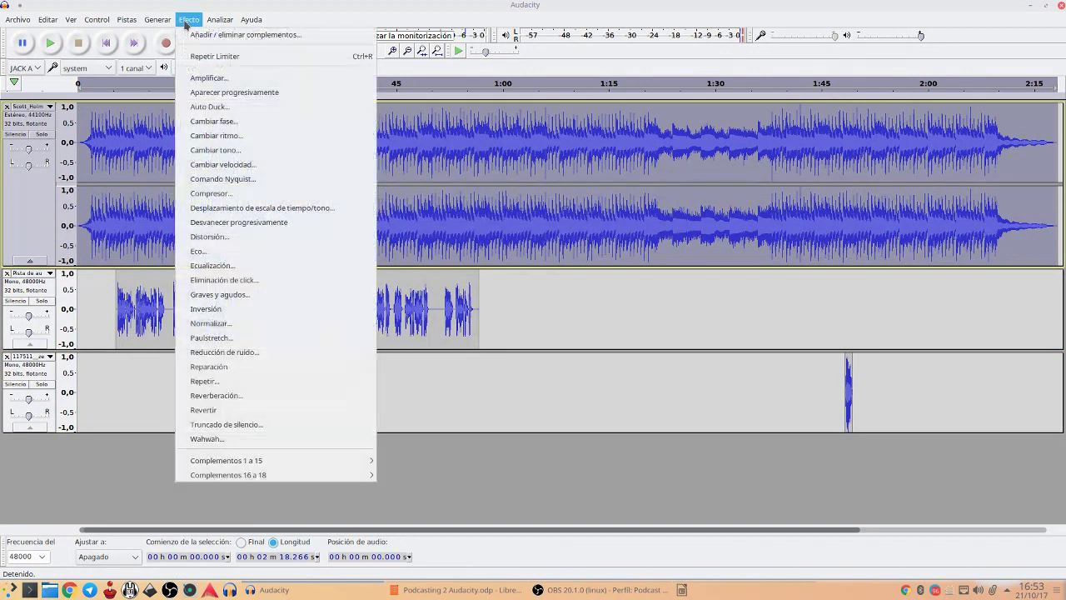
{"action": "left_click", "coordinate": [216, 323]}
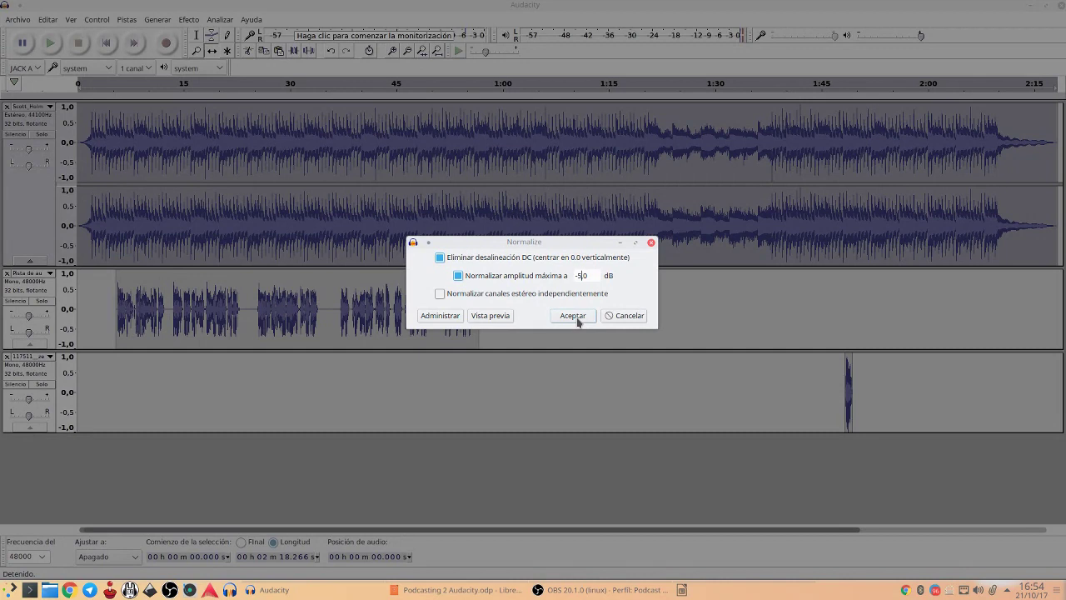
{"action": "left_click", "coordinate": [573, 316]}
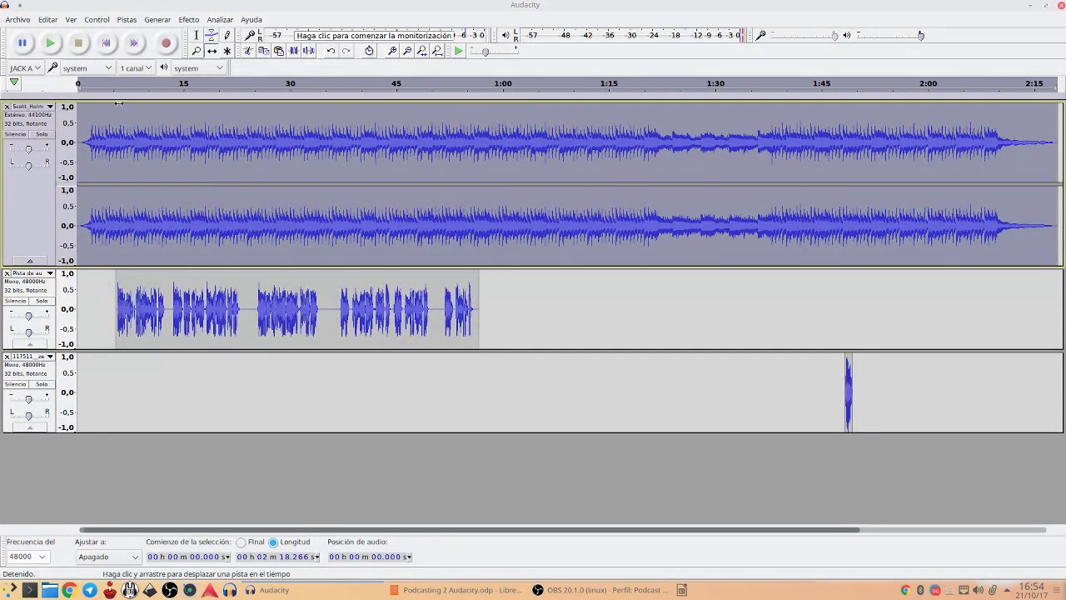
Step: Play the mix from the beginning to check the music level against the voice
{"action": "left_click", "coordinate": [114, 43]}
{"action": "key", "text": "space"}
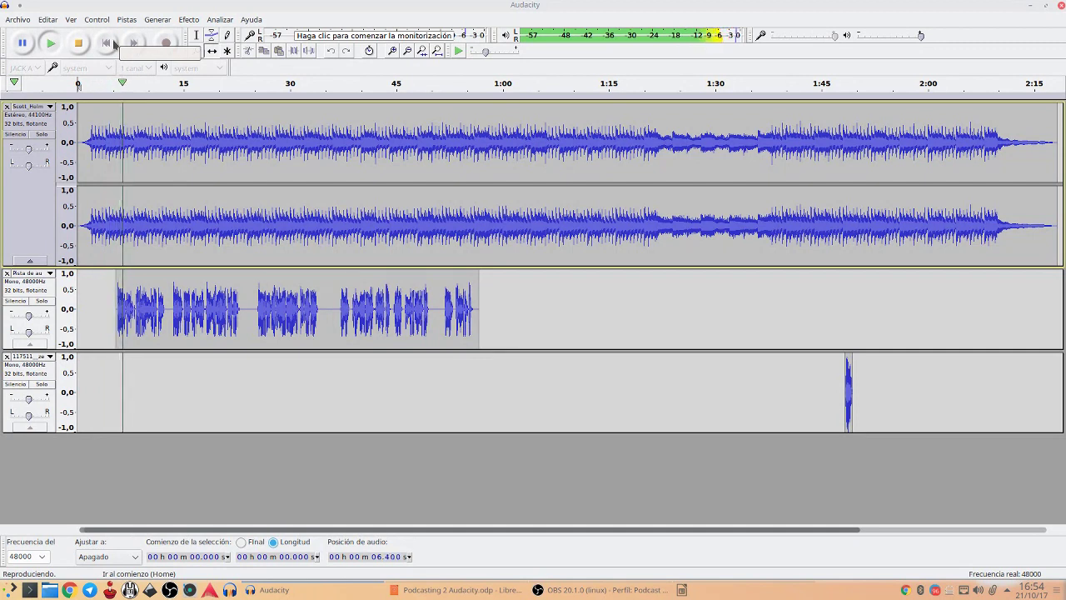
{"action": "left_click", "coordinate": [113, 44]}
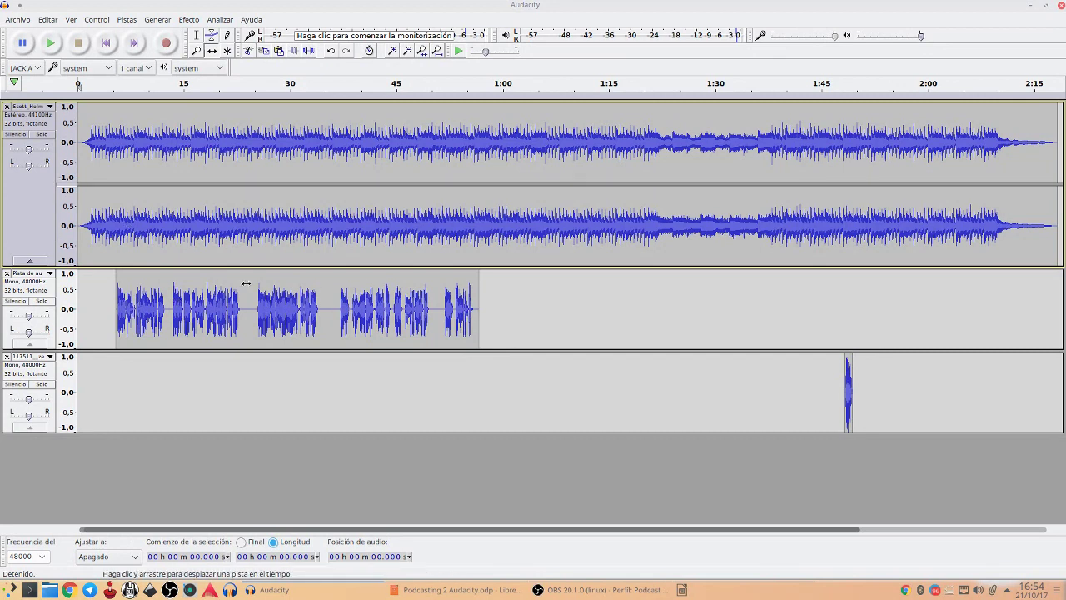
Step: Apply Auto Duck to the whole music track with a duck amount of -15.1 dB
{"action": "left_click", "coordinate": [24, 190]}
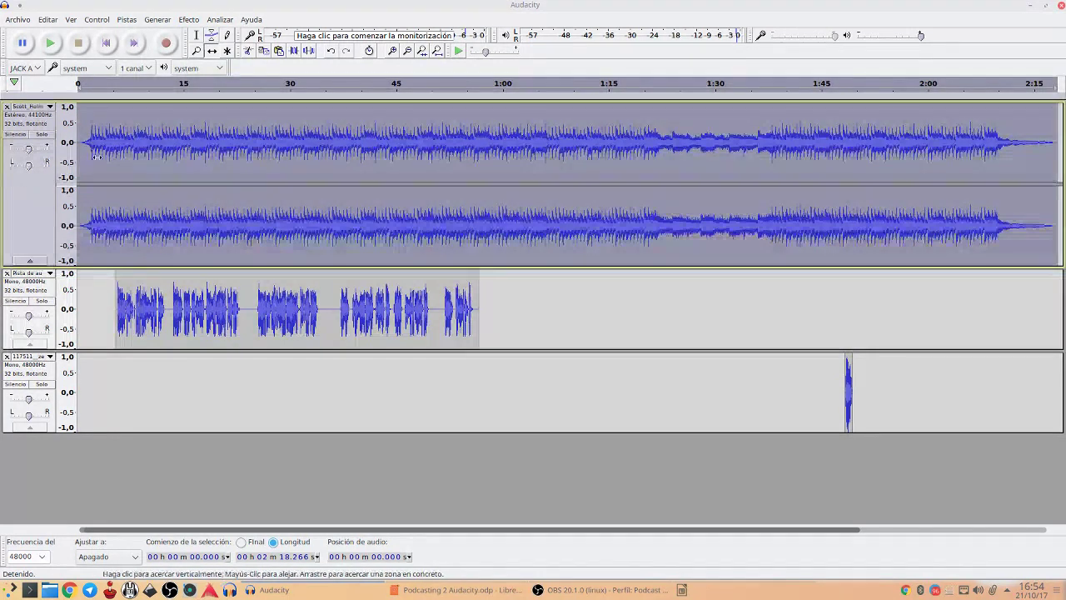
{"action": "left_click", "coordinate": [189, 19]}
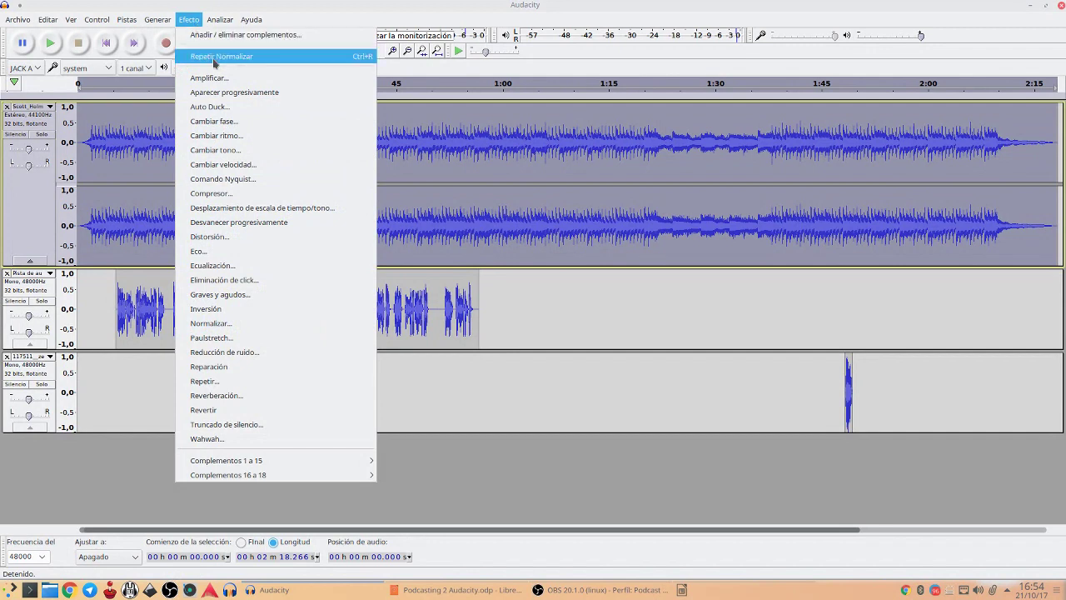
{"action": "left_click", "coordinate": [224, 108]}
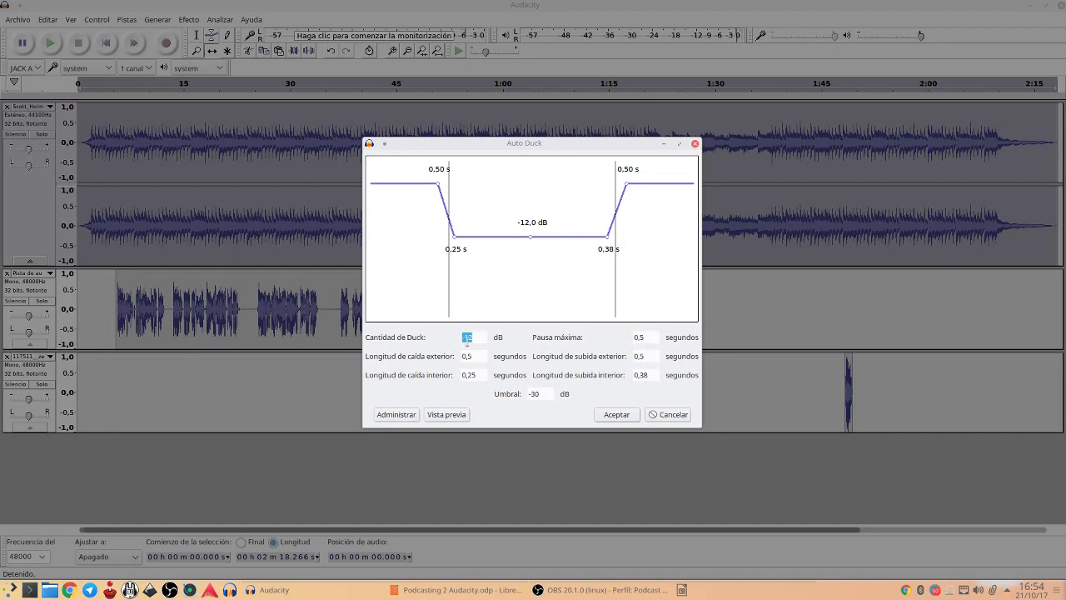
{"action": "left_click_drag", "start_coordinate": [529, 239], "coordinate": [527, 250]}
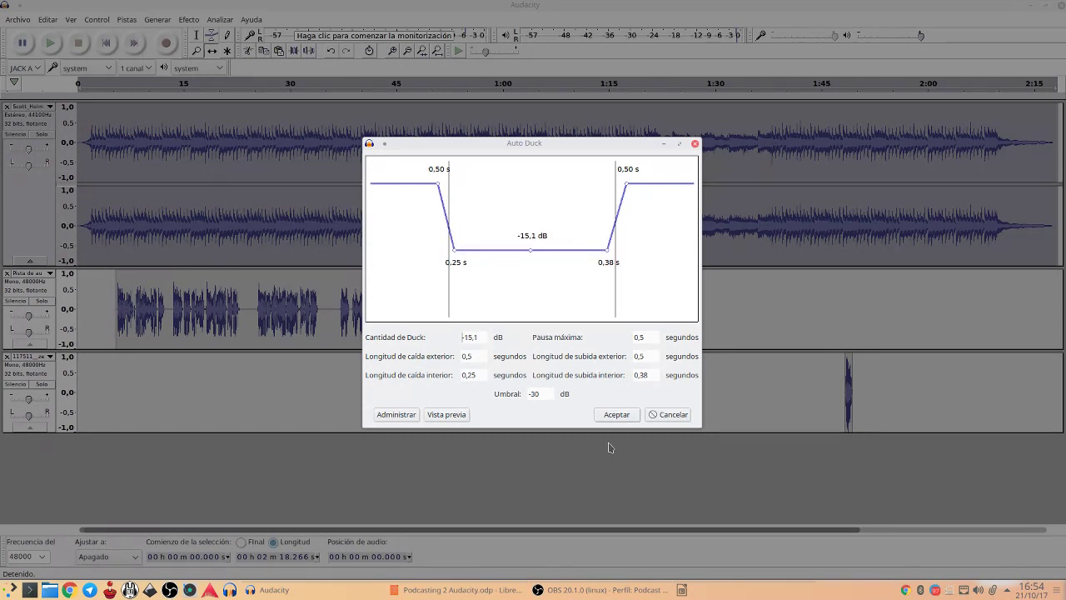
{"action": "left_click", "coordinate": [617, 414]}
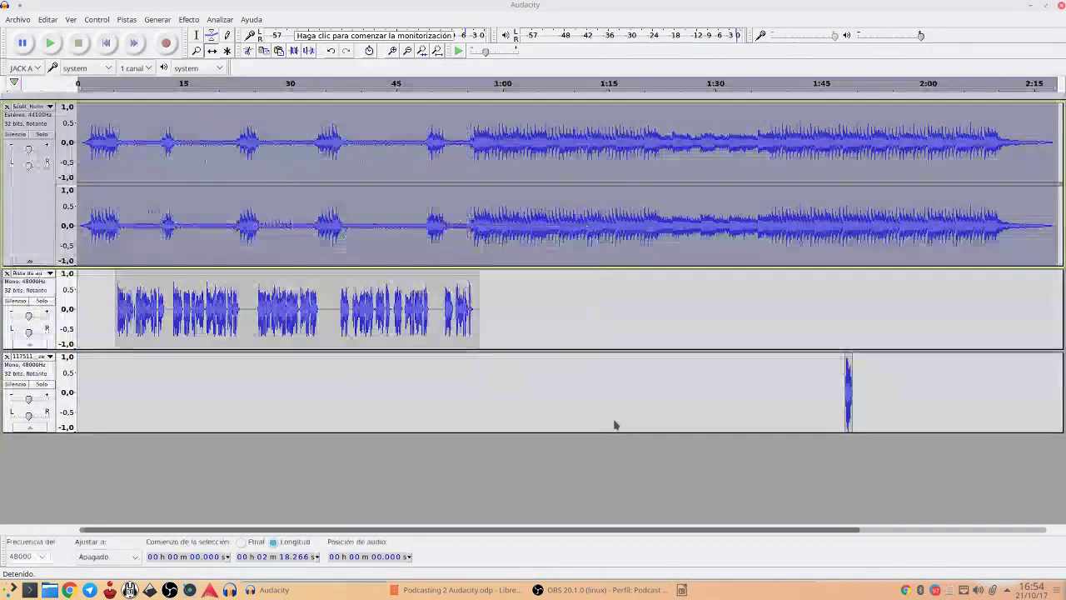
Step: Play the ducked mix from the beginning, and undo the Auto Duck on the music track
{"action": "left_click", "coordinate": [104, 46]}
{"action": "key", "text": "space"}
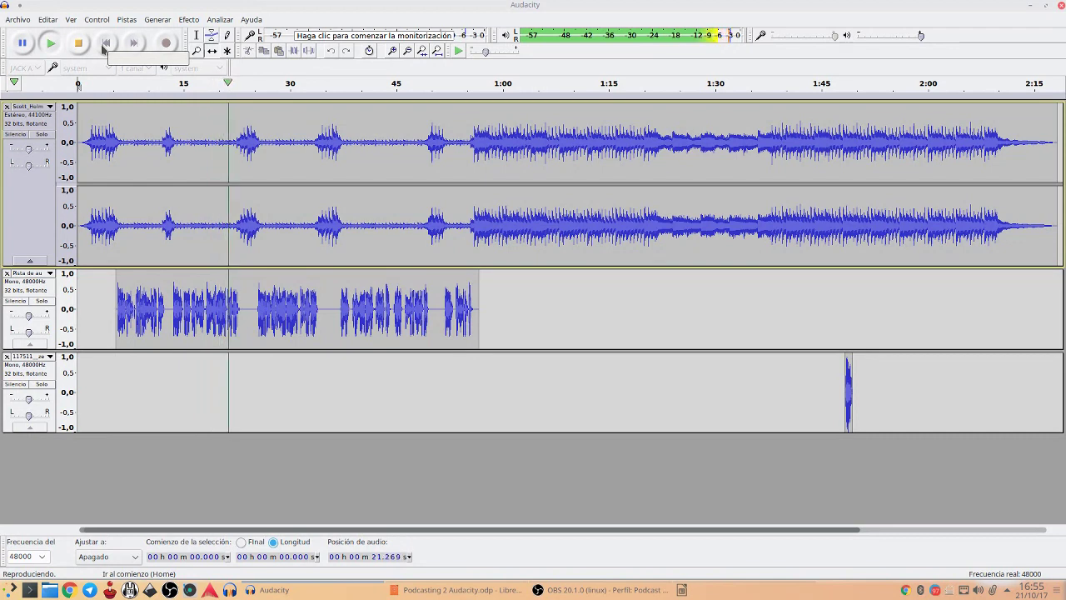
{"action": "left_click", "coordinate": [103, 49]}
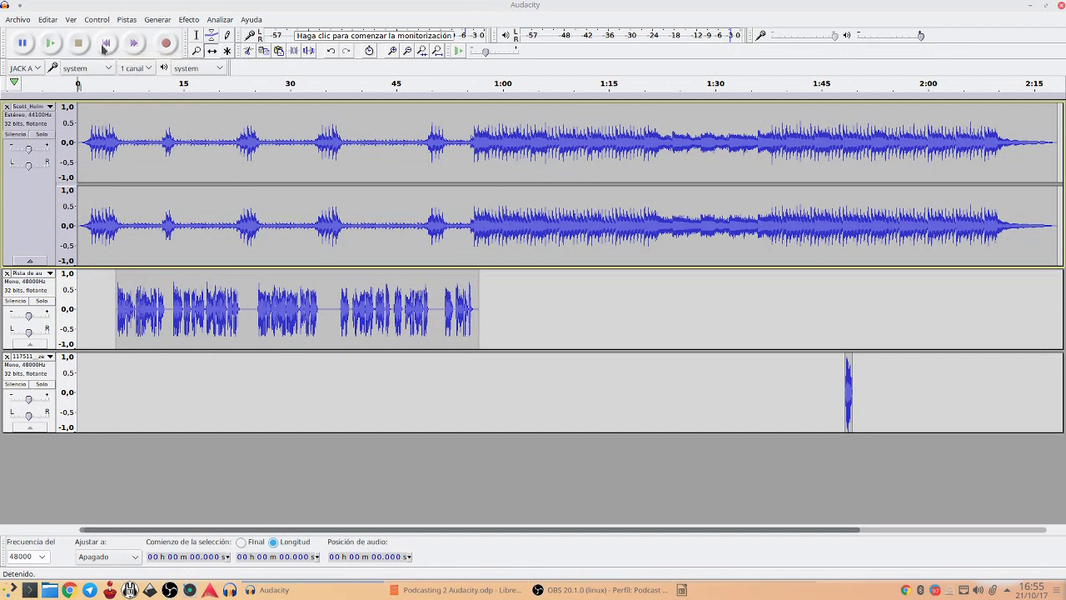
{"action": "key", "text": "ctrl+y"}
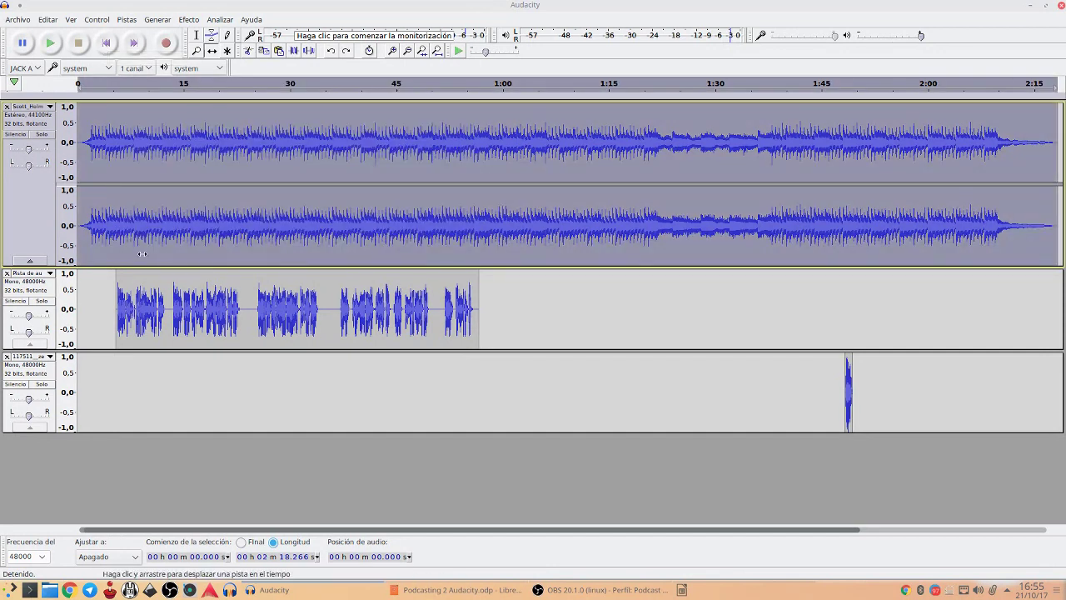
Step: Switch to the selection tool and place the cursor in the voice track's first pause, at about 12.8 s
{"action": "key", "text": "F1"}
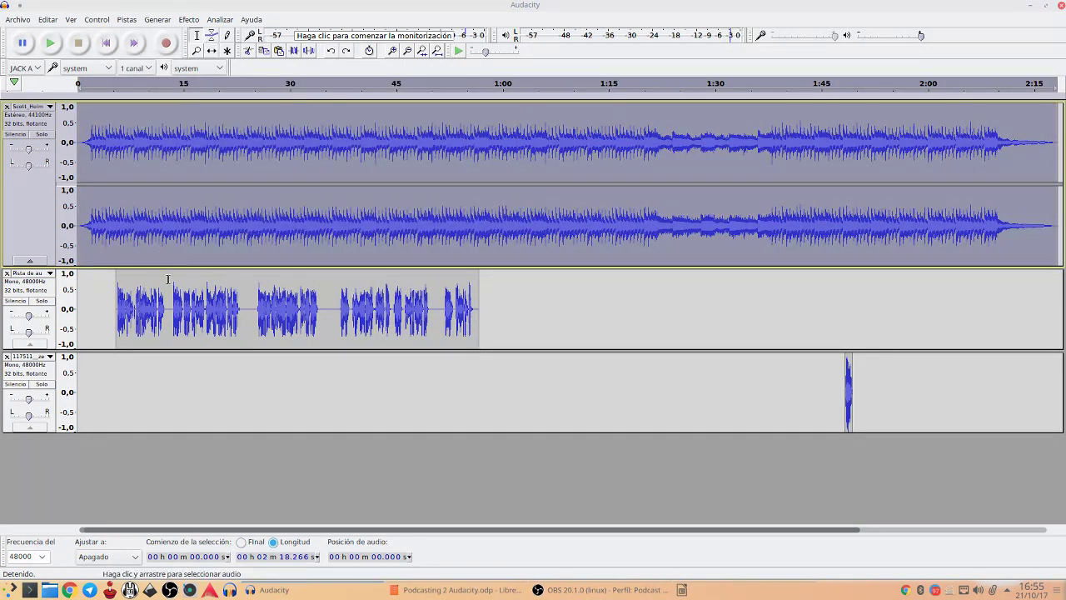
{"action": "left_click", "coordinate": [170, 308]}
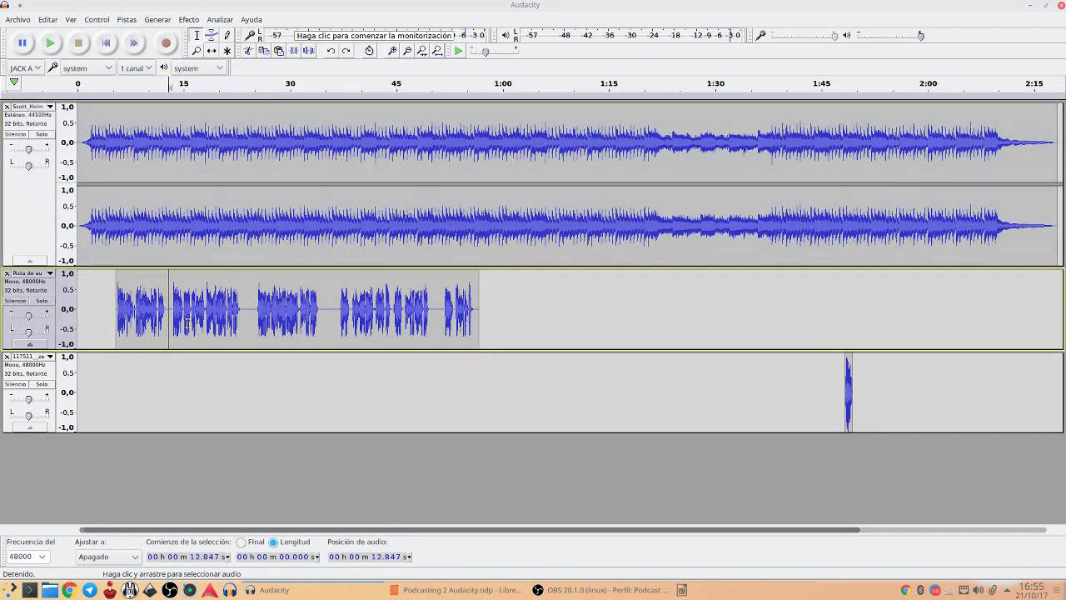
{"action": "key", "text": "ctrl+a"}
{"action": "key", "text": "ctrl+l"}
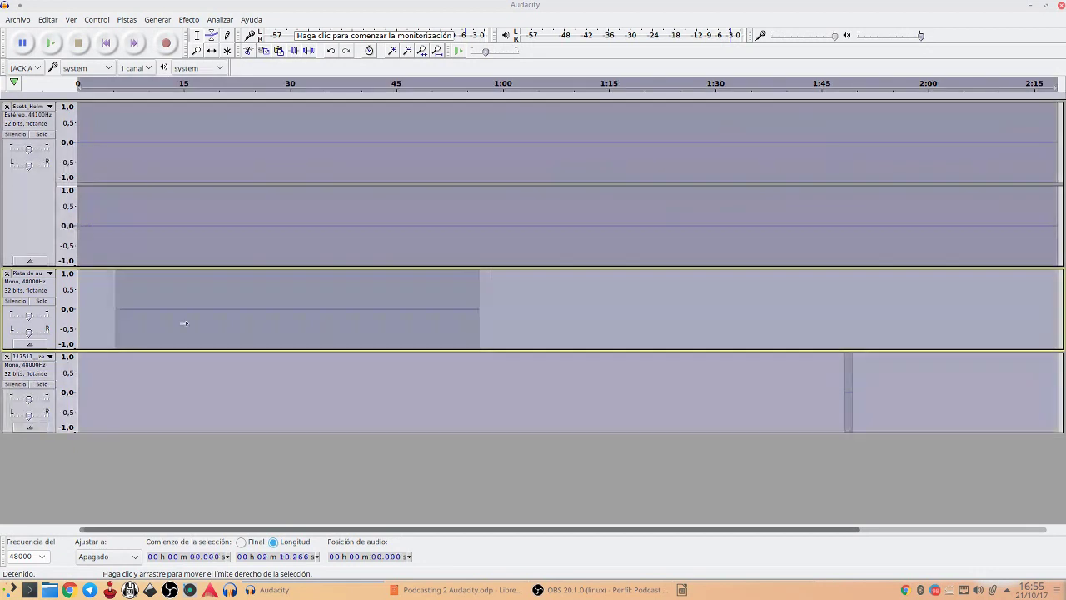
{"action": "key", "text": "ctrl+z"}
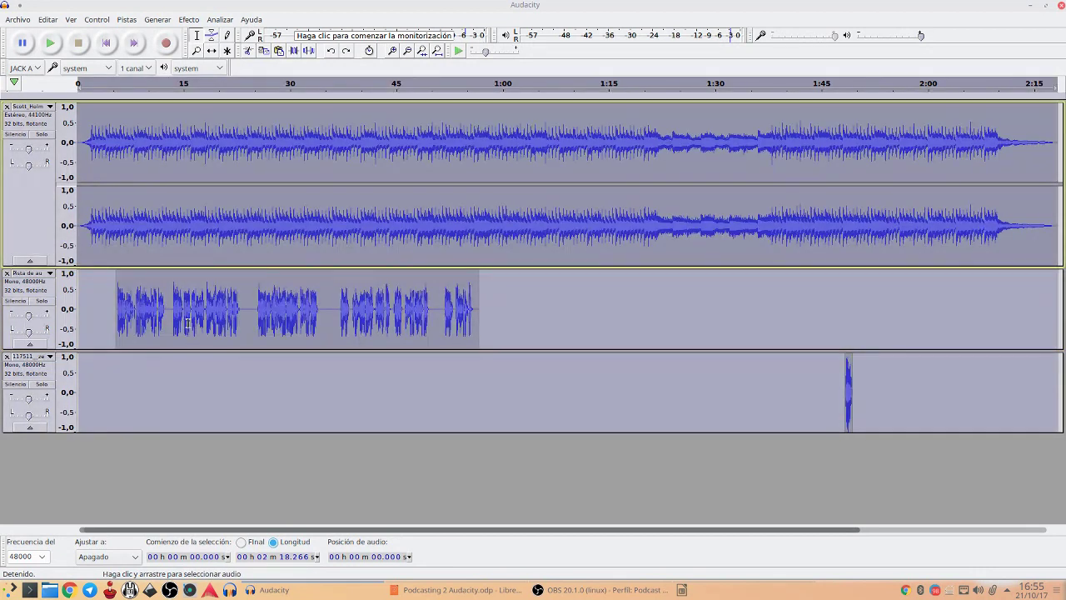
Step: Split the voice clip in its pauses at about 13.2 s, 24.3 s, 35.8 s and 50.4 s
{"action": "left_click", "coordinate": [168, 315]}
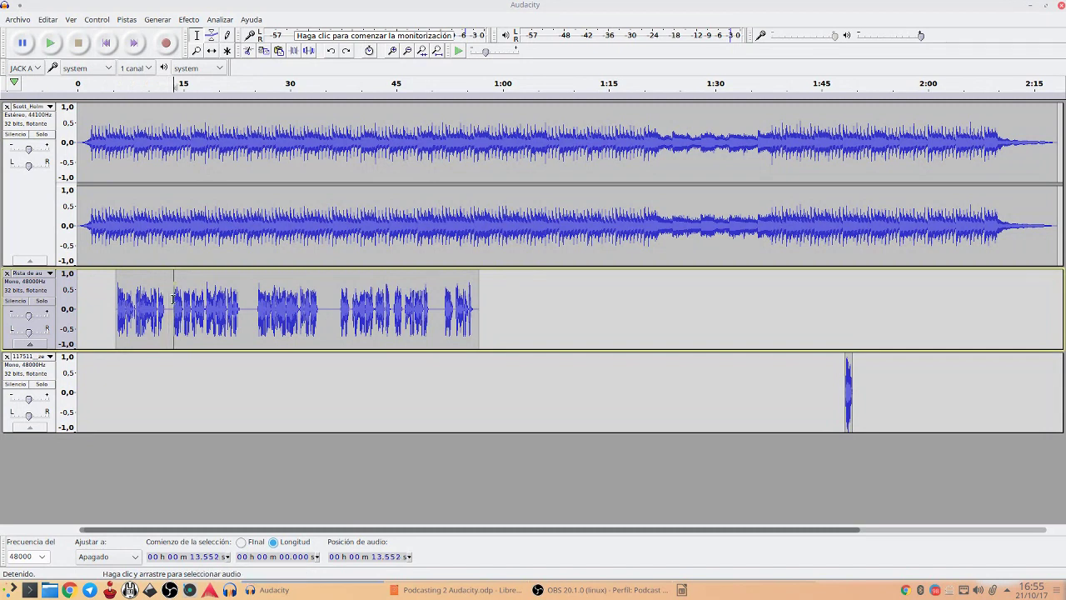
{"action": "left_click", "coordinate": [172, 308]}
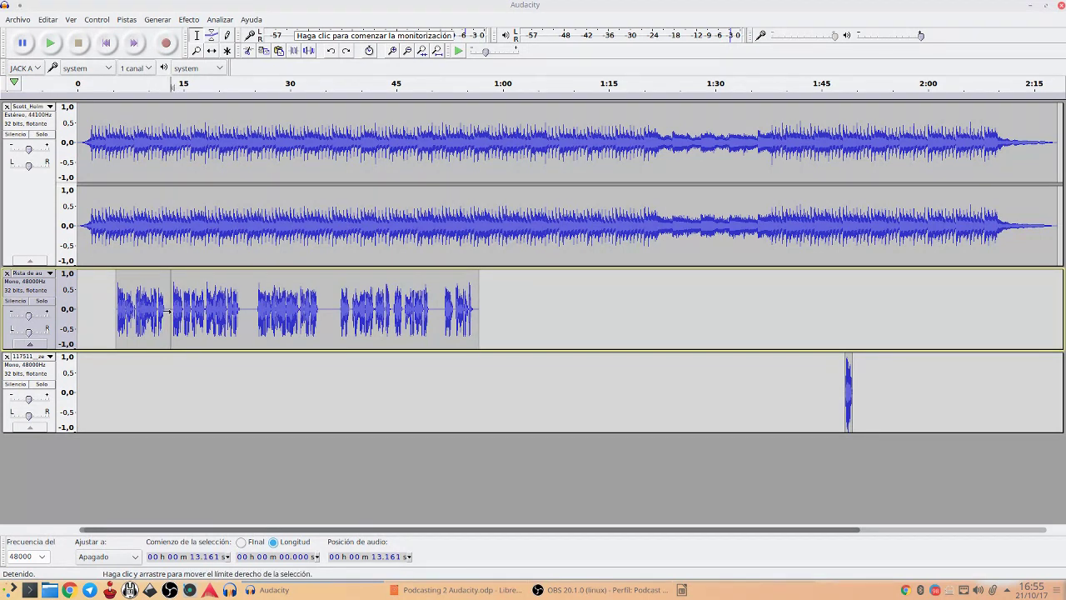
{"action": "left_click", "coordinate": [249, 309]}
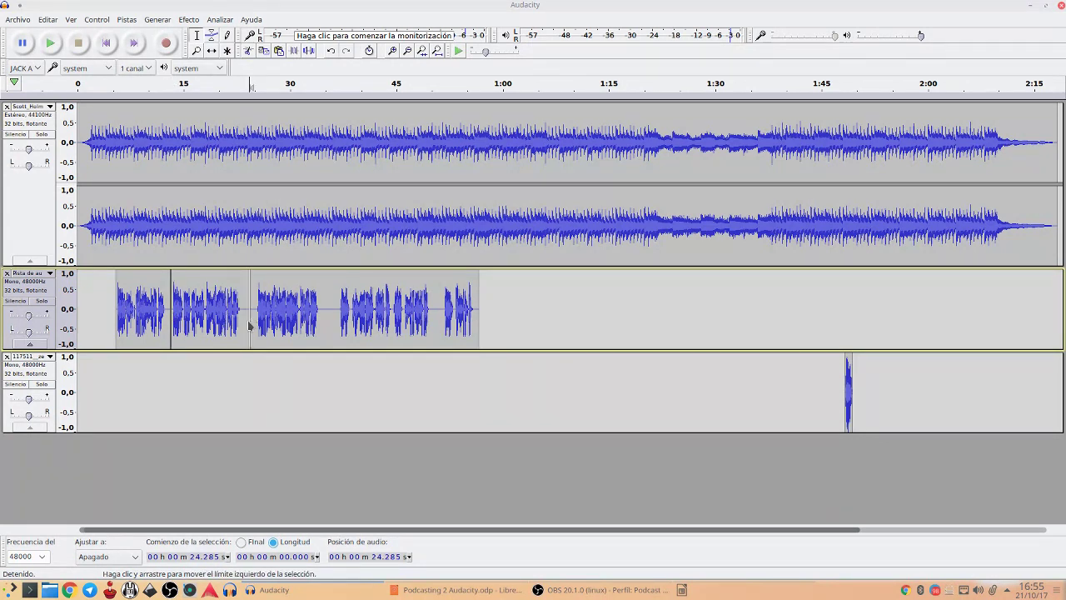
{"action": "left_click", "coordinate": [330, 321]}
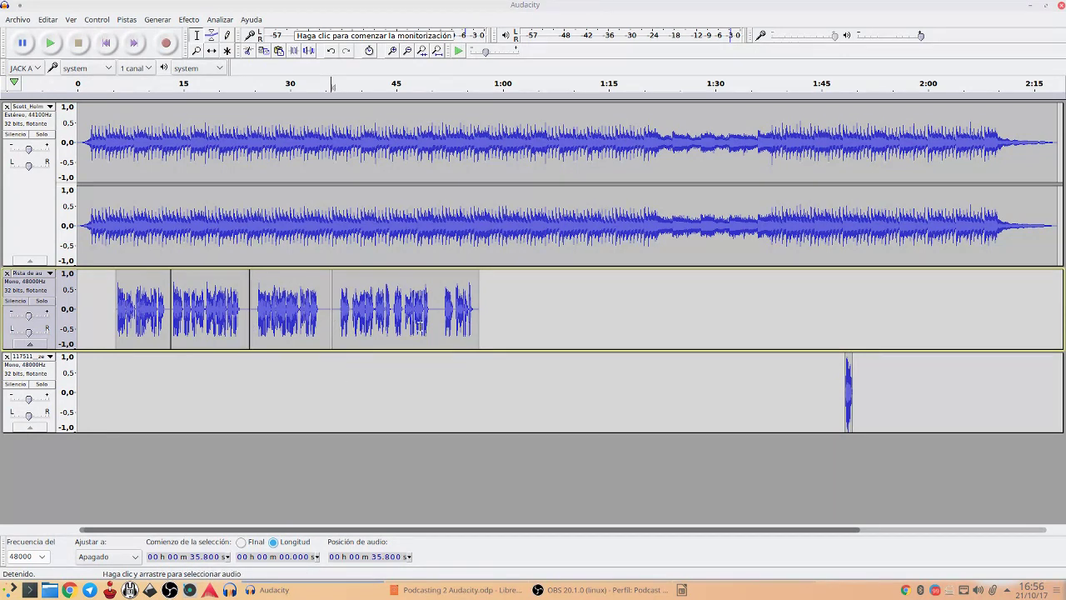
{"action": "left_click", "coordinate": [434, 309]}
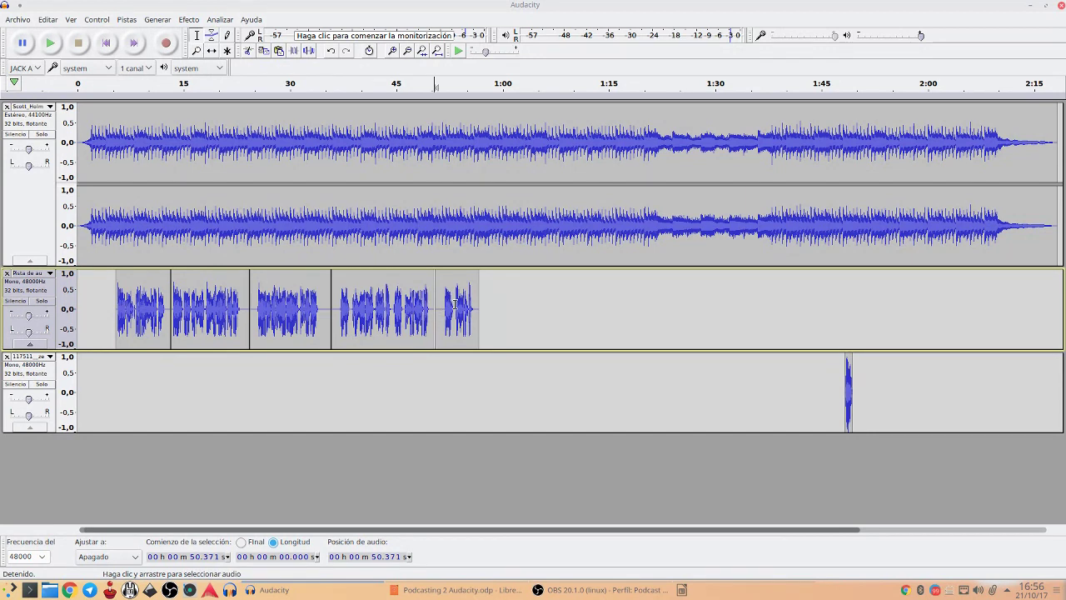
Step: Spread the voice clips apart so the second to fifth start at about 17 s, 32 s, 49 s and 1:11
{"action": "key", "text": "F5"}
{"action": "left_click_drag", "start_coordinate": [462, 296], "coordinate": [611, 304]}
{"action": "left_click_drag", "start_coordinate": [407, 309], "coordinate": [504, 325]}
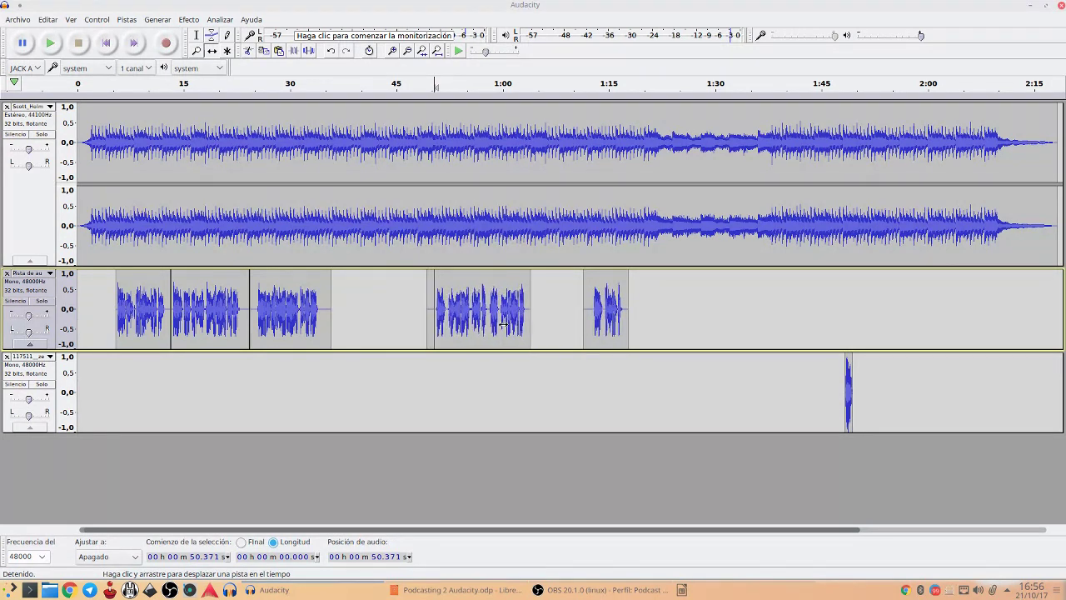
{"action": "left_click_drag", "start_coordinate": [284, 311], "coordinate": [318, 313]}
{"action": "left_click_drag", "start_coordinate": [219, 309], "coordinate": [234, 313]}
{"action": "left_click_drag", "start_coordinate": [334, 318], "coordinate": [356, 325]}
{"action": "left_click_drag", "start_coordinate": [240, 315], "coordinate": [253, 323]}
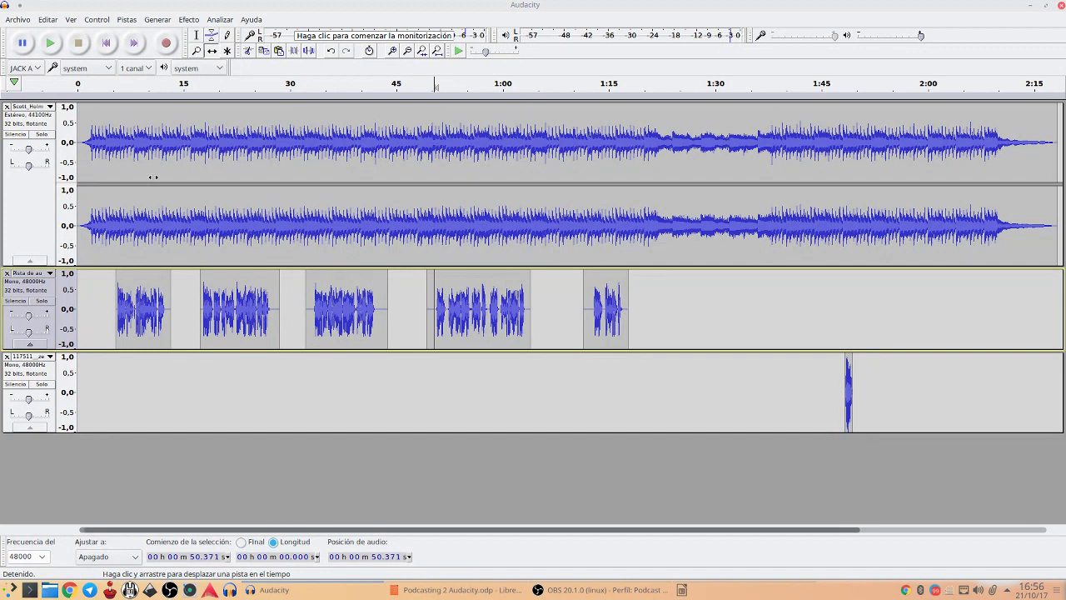
Step: Apply Auto Duck to the whole music track at -12 dB, with inner fade-down 0.47 s and inner fade-up 0.57 s
{"action": "left_click", "coordinate": [108, 44]}
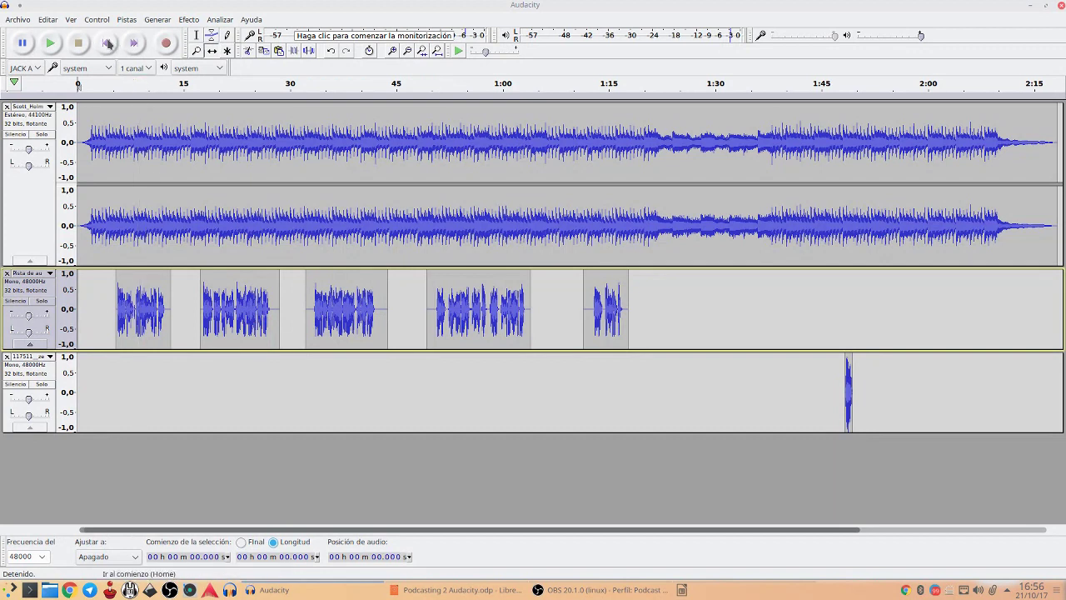
{"action": "key", "text": "ctrl+a"}
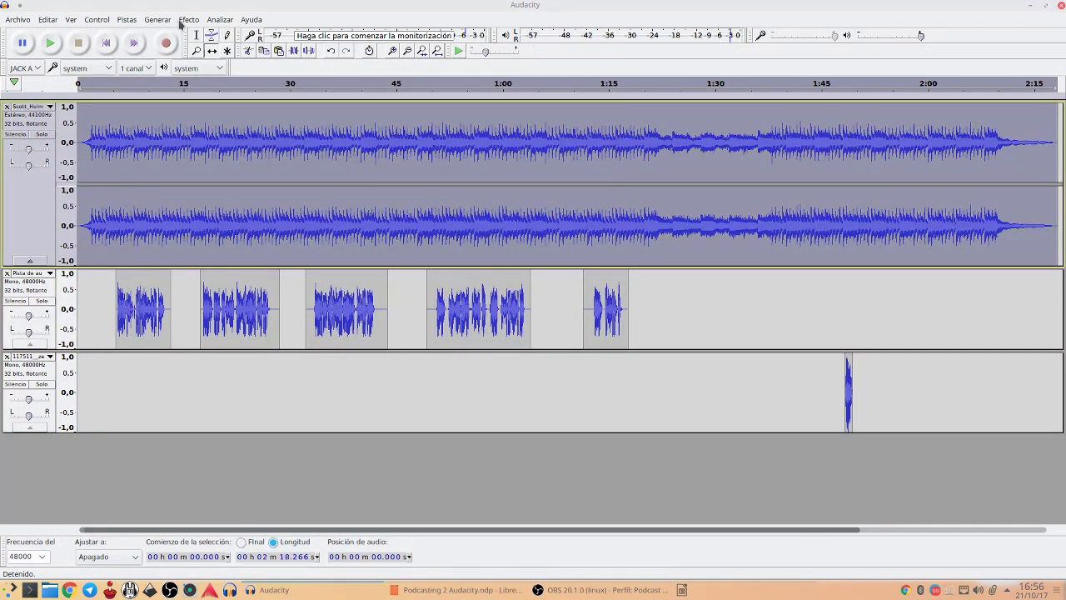
{"action": "left_click", "coordinate": [181, 22]}
{"action": "left_click", "coordinate": [199, 108]}
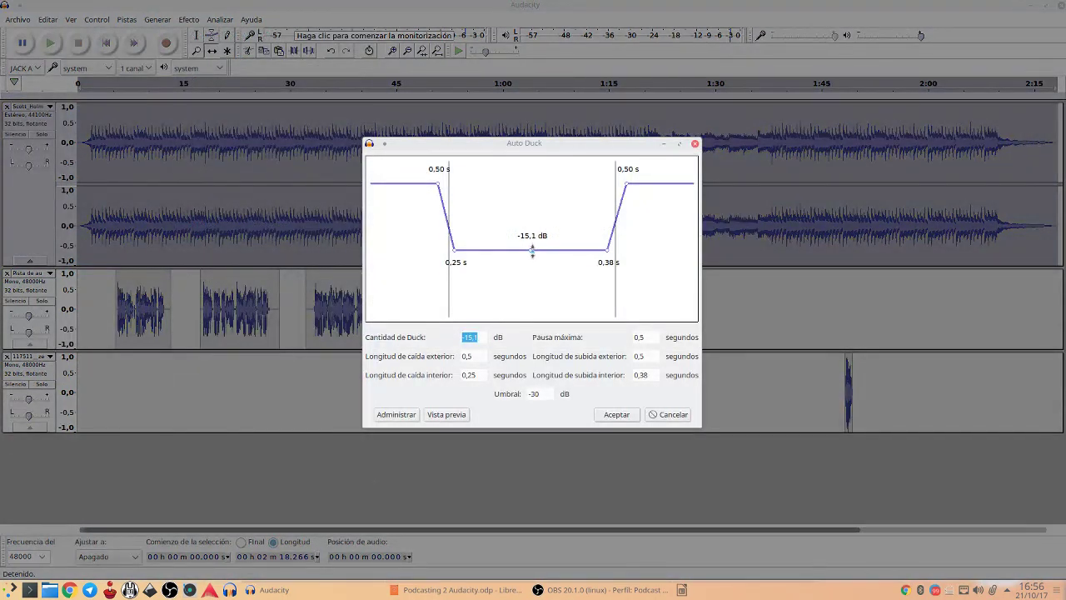
{"action": "left_click_drag", "start_coordinate": [530, 250], "coordinate": [527, 237]}
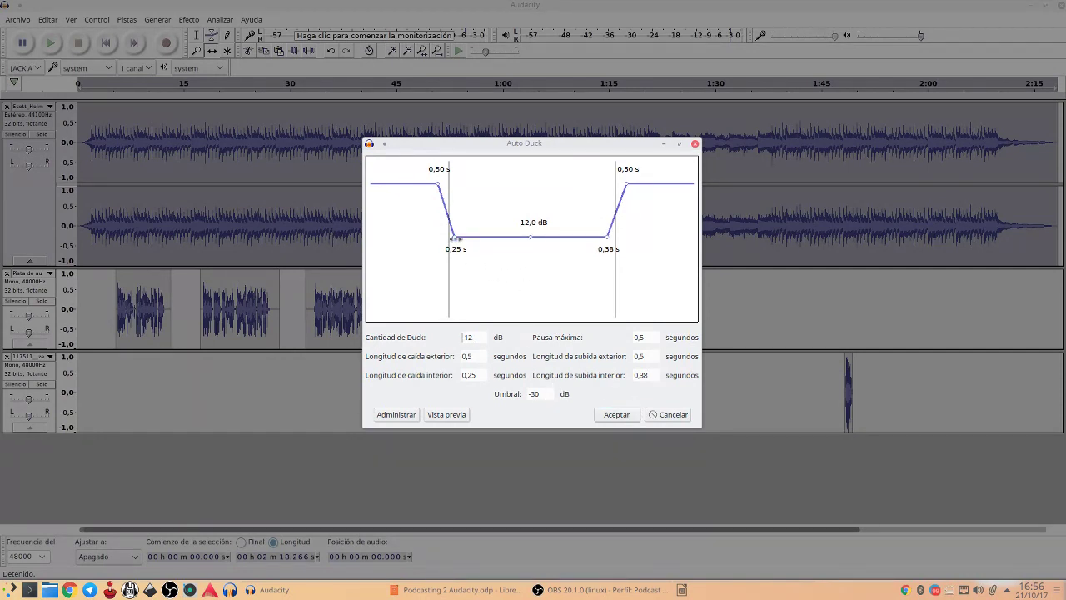
{"action": "left_click_drag", "start_coordinate": [456, 238], "coordinate": [459, 241]}
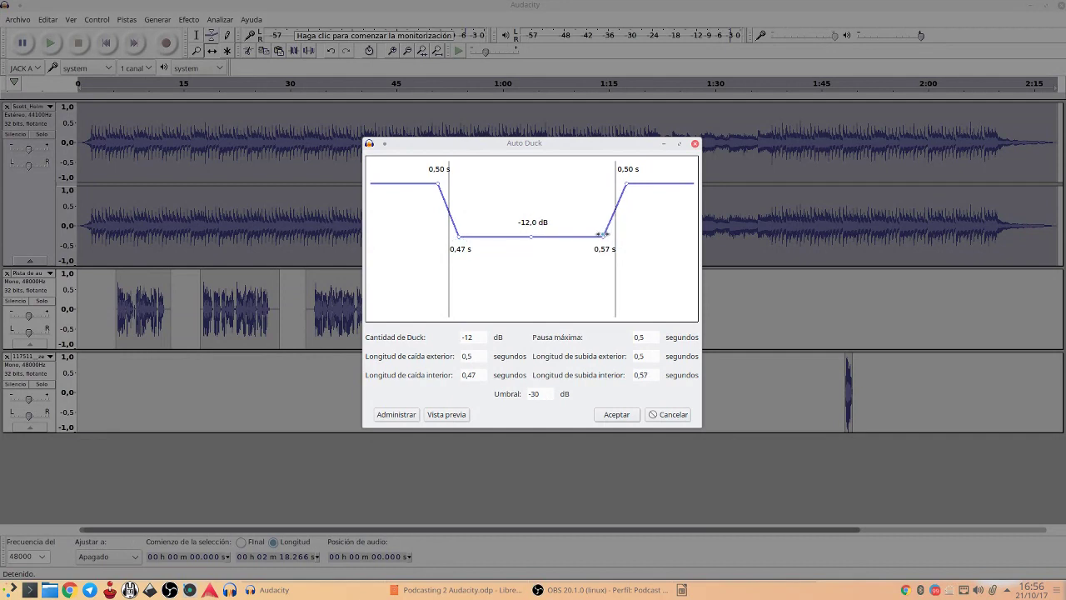
{"action": "left_click", "coordinate": [617, 415]}
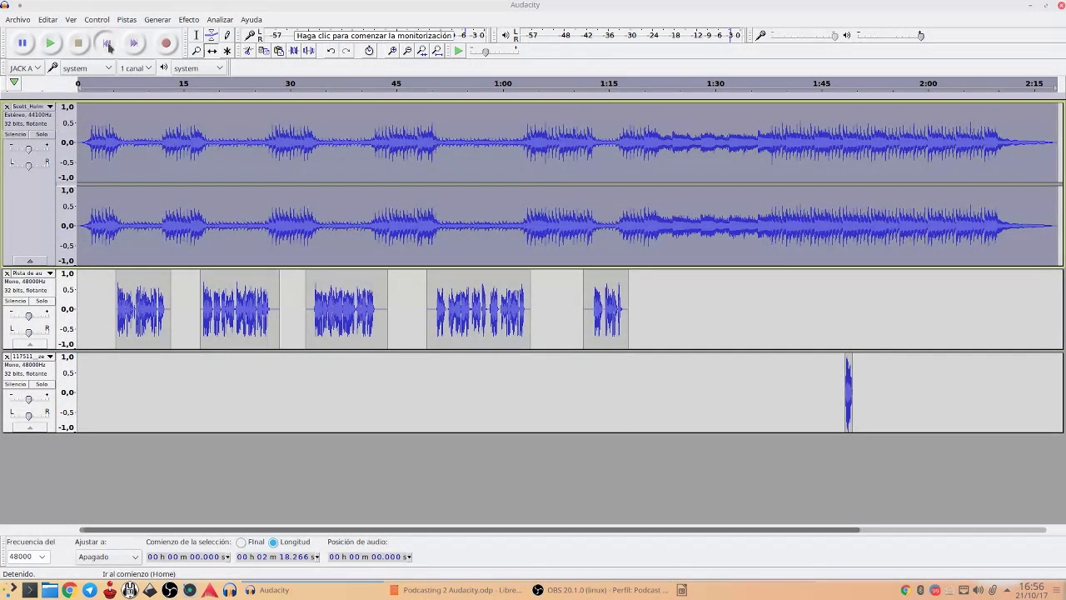
Step: Play the mix with the spaced voice clips from the beginning, and undo the second Auto Duck
{"action": "left_click", "coordinate": [108, 48]}
{"action": "key", "text": "space"}
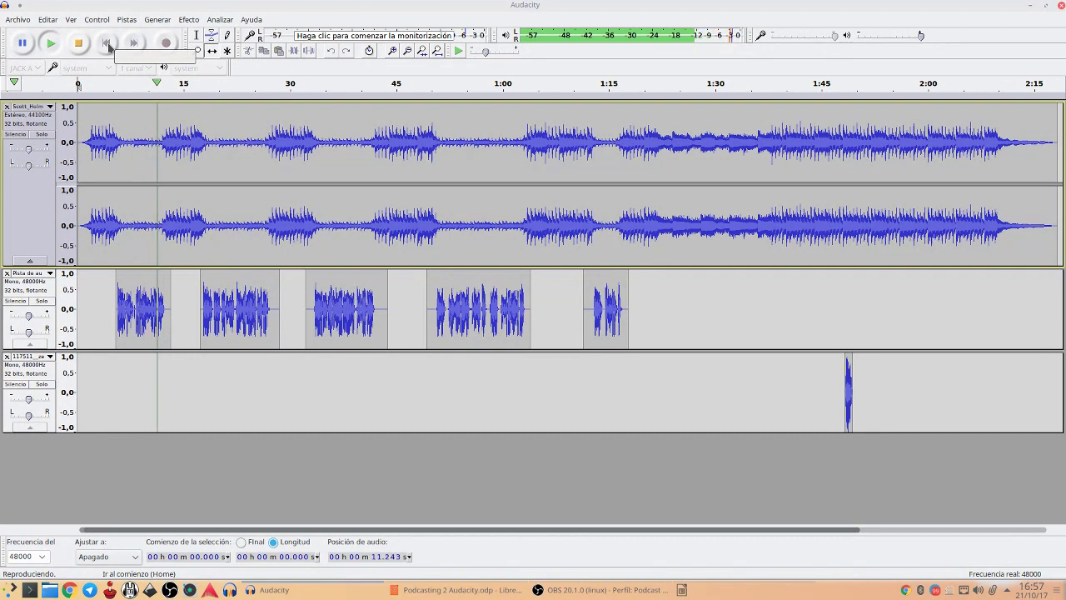
{"action": "left_click", "coordinate": [108, 47]}
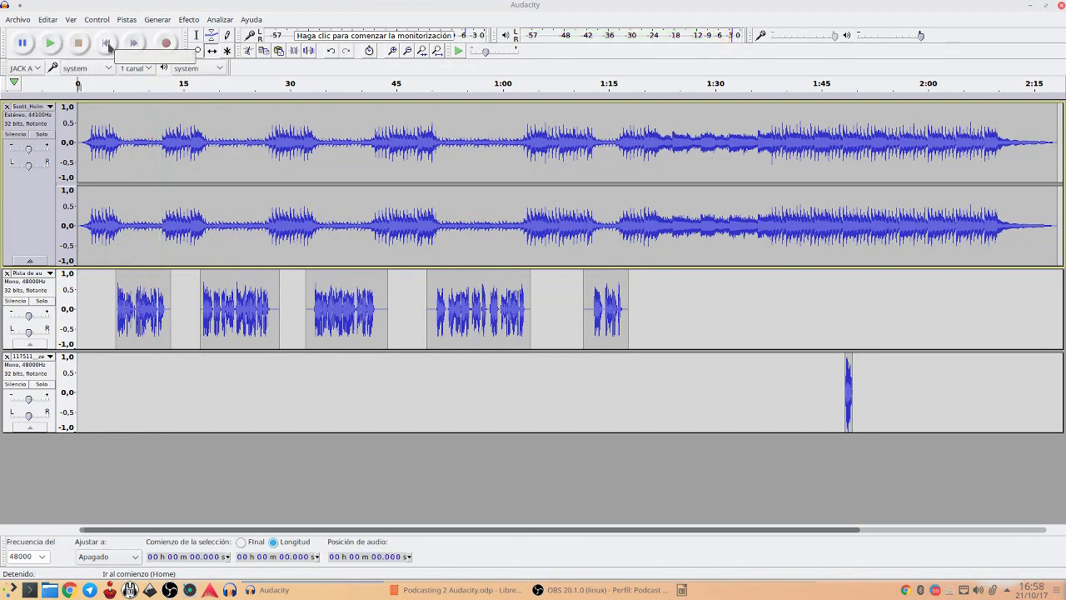
{"action": "key", "text": "Return"}
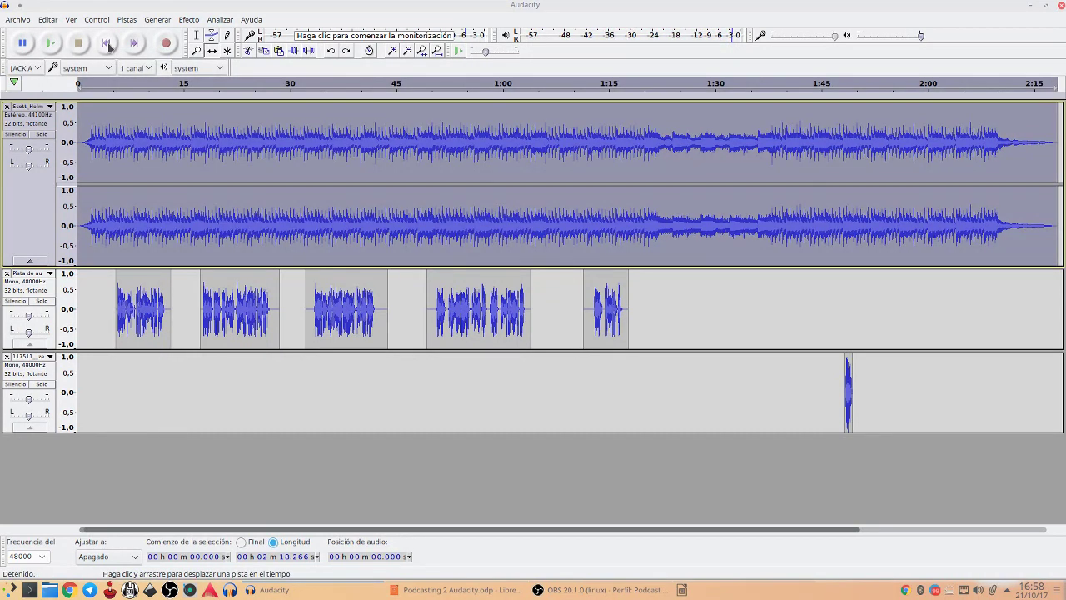
Step: Shift the second to fifth voice clips earlier, to start at about 15 s, 28 s, 41 s and 59 s
{"action": "left_click_drag", "start_coordinate": [233, 315], "coordinate": [216, 315]}
{"action": "left_click_drag", "start_coordinate": [355, 312], "coordinate": [327, 313]}
{"action": "left_click_drag", "start_coordinate": [468, 310], "coordinate": [415, 308]}
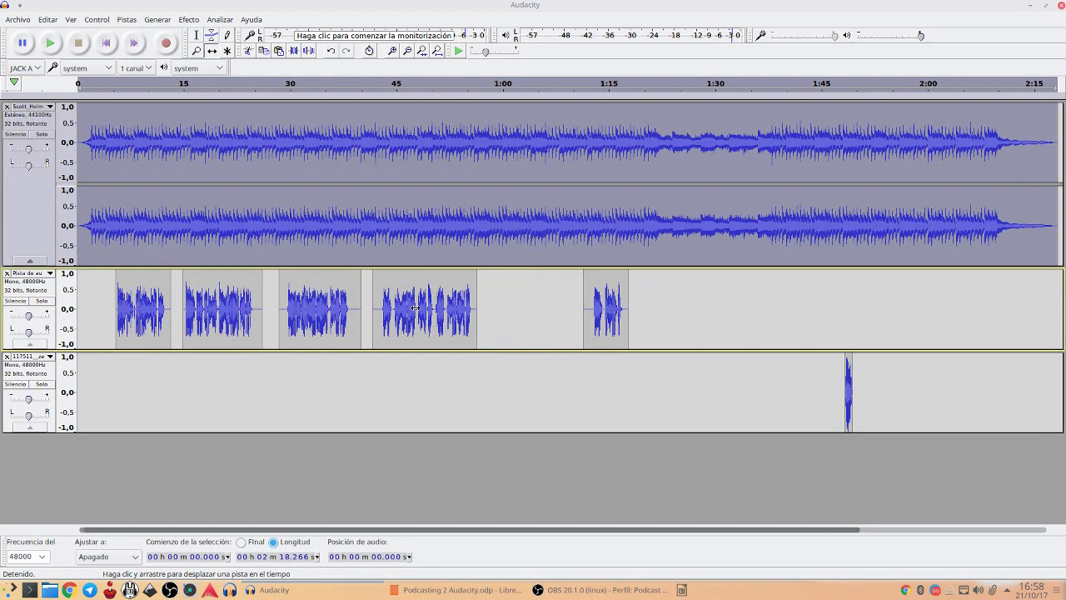
{"action": "left_click_drag", "start_coordinate": [617, 315], "coordinate": [534, 321]}
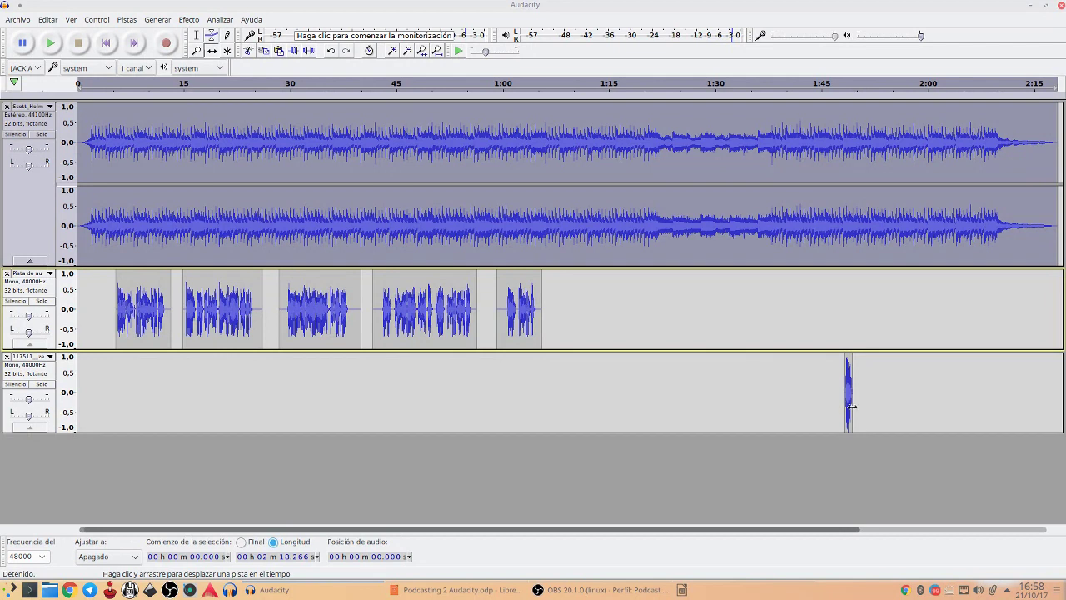
Step: Move the vinyl effect clip into the voice track's last gap at about 57 s, and play the mix from just before it
{"action": "left_click", "coordinate": [712, 425]}
{"action": "left_click_drag", "start_coordinate": [846, 390], "coordinate": [494, 341]}
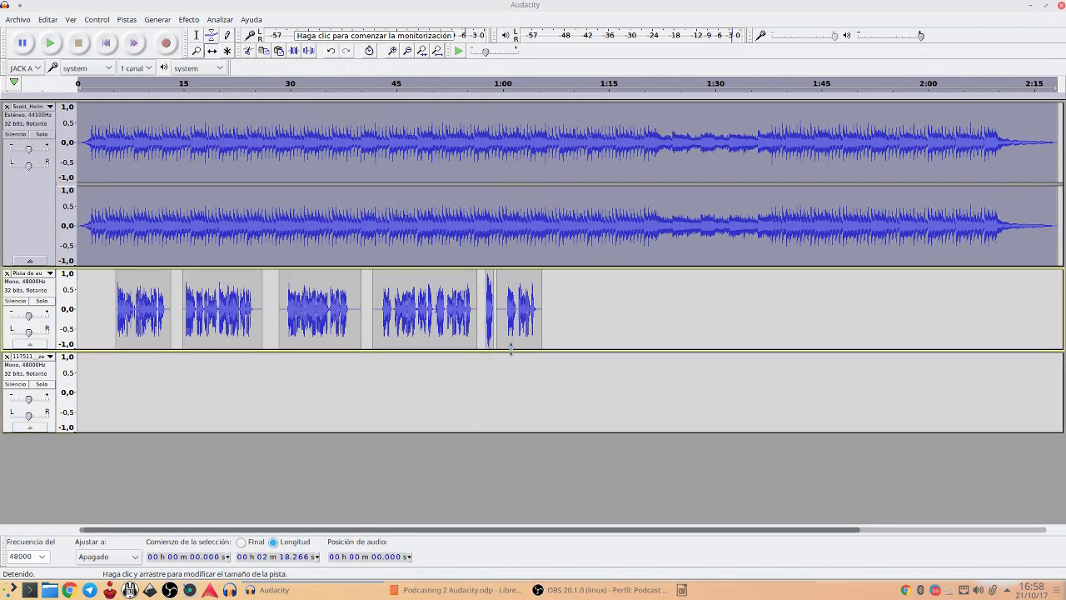
{"action": "left_click", "coordinate": [480, 83]}
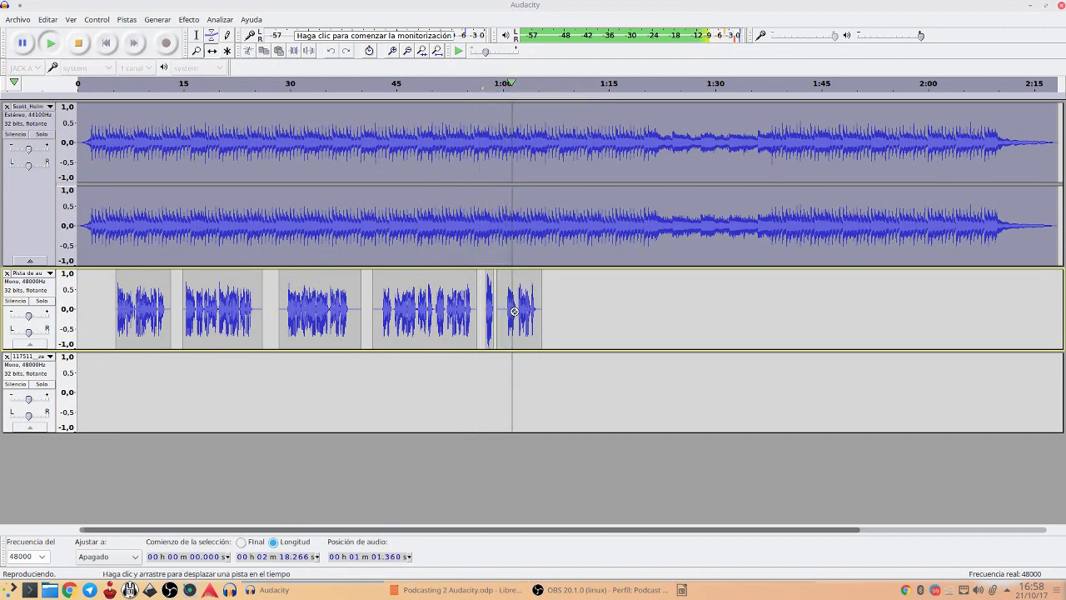
{"action": "key", "text": "space"}
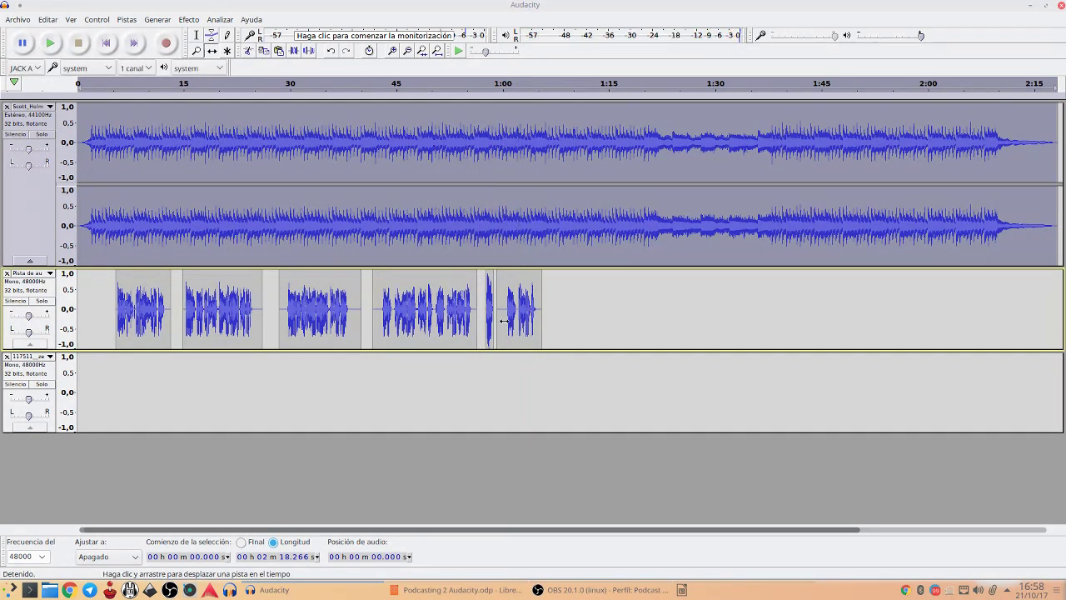
Step: Delete about 1.7 s of silence from 58.675 s, between the vinyl effect and the last voice clip
{"action": "key", "text": "F1"}
{"action": "left_click_drag", "start_coordinate": [506, 309], "coordinate": [491, 311]}
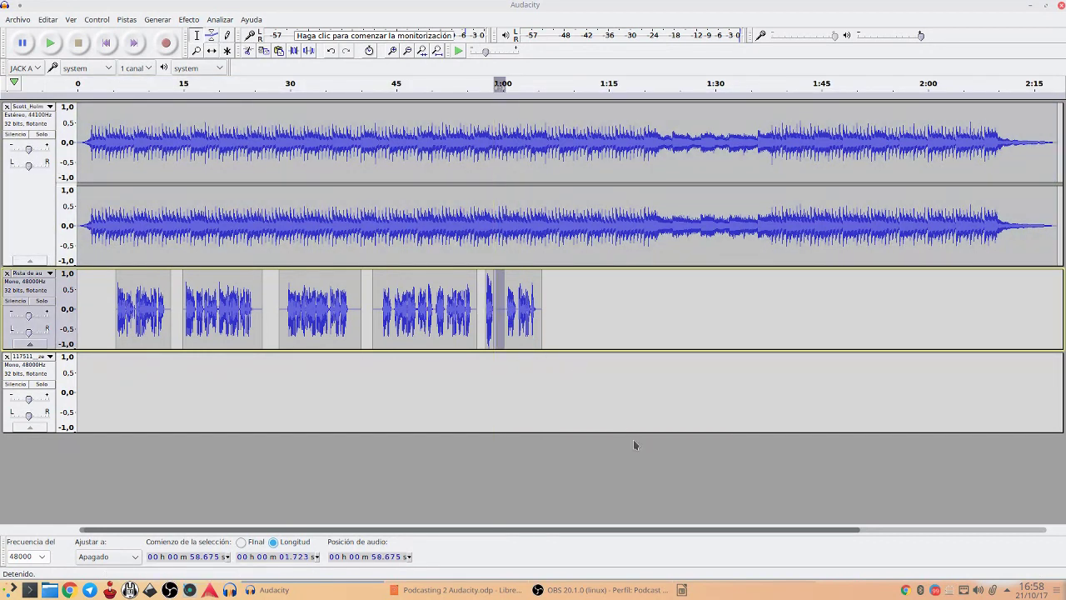
{"action": "key", "text": "Delete"}
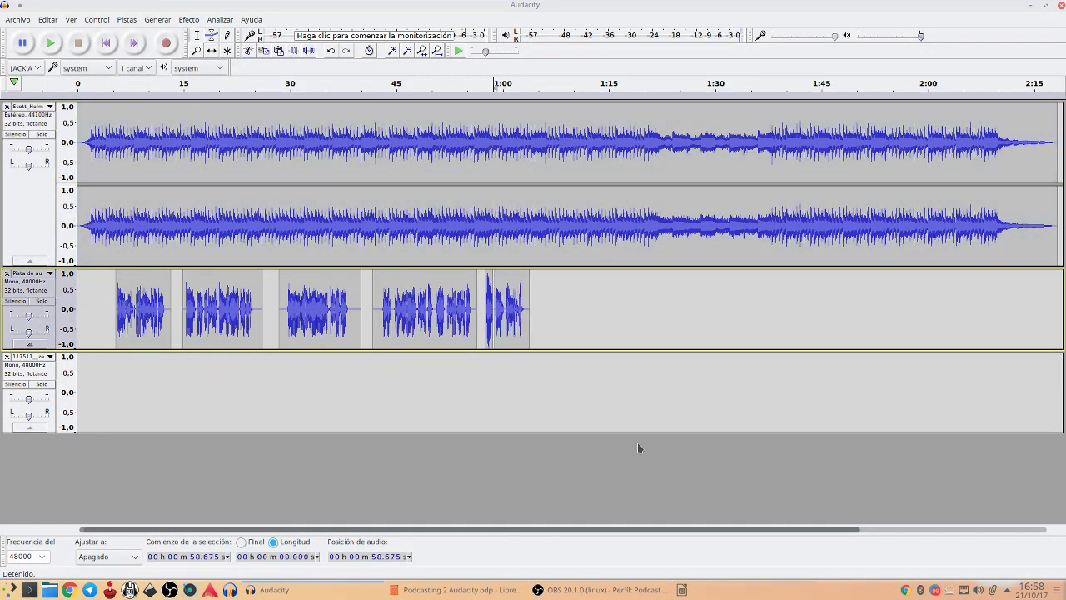
Step: Play the mix from about 57 s, just before the vinyl effect and the last voice clip
{"action": "left_click", "coordinate": [483, 236]}
{"action": "key", "text": "space"}
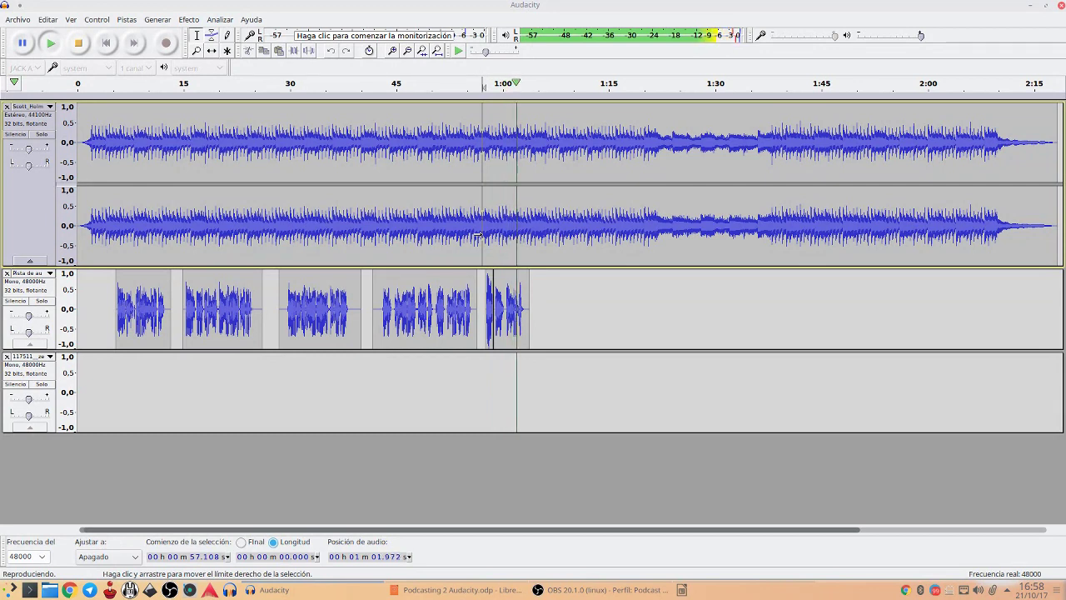
{"action": "key", "text": "space"}
Step: Normalize the vinyl effect clip at 57.684 s to -5 dB, and play the mix from just before it
{"action": "left_click_drag", "start_coordinate": [485, 308], "coordinate": [492, 308]}
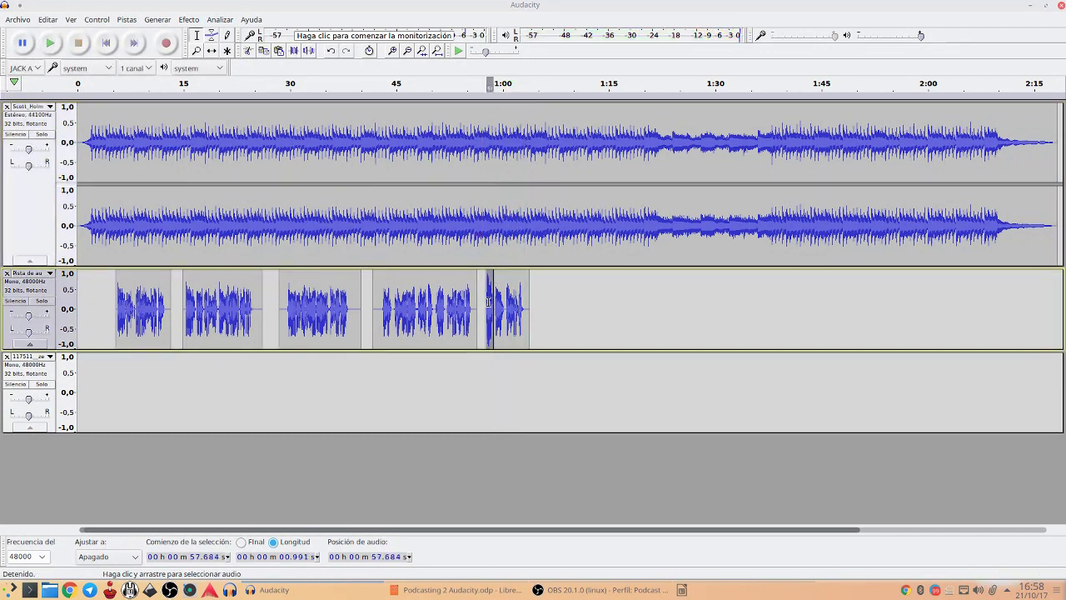
{"action": "left_click", "coordinate": [189, 20]}
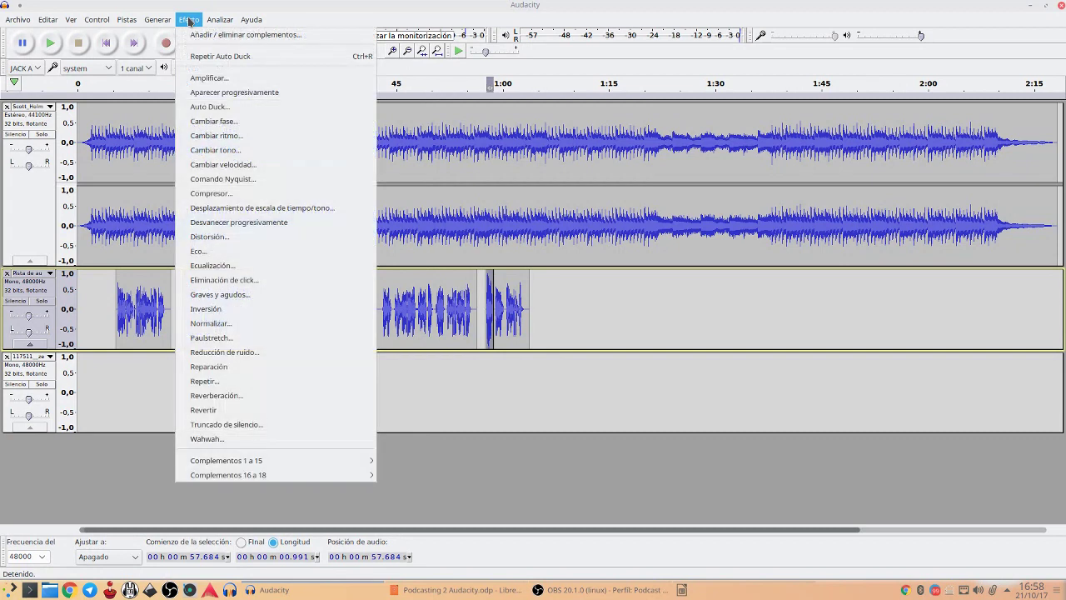
{"action": "left_click", "coordinate": [216, 323]}
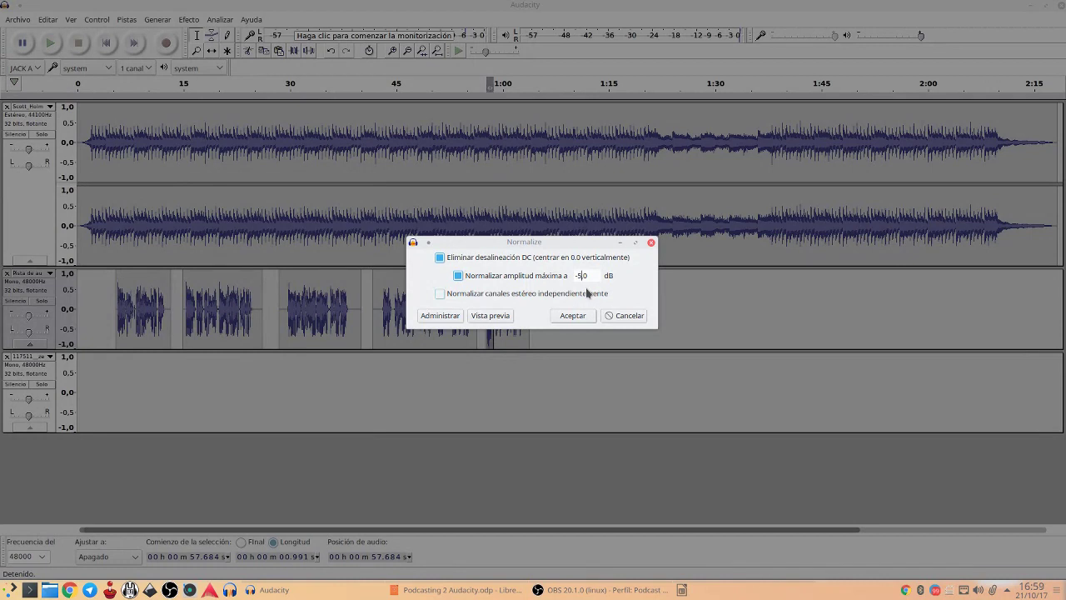
{"action": "key", "text": "Return"}
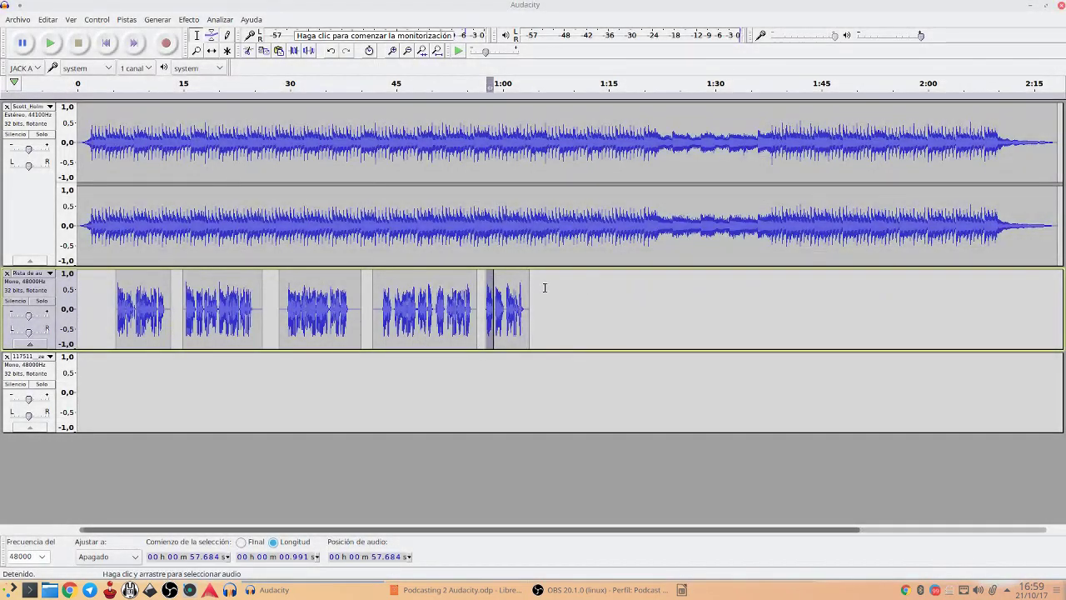
{"action": "left_click", "coordinate": [476, 289]}
{"action": "key", "text": "space"}
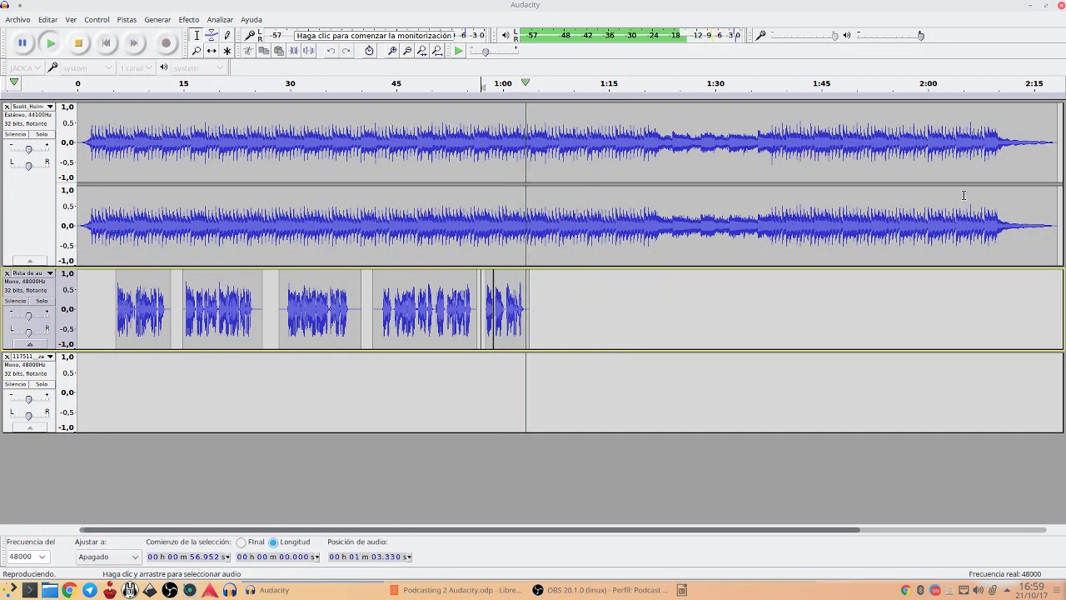
{"action": "key", "text": "space"}
Step: Play the end of the music track from about 2:08 to examine where its closing fade begins
{"action": "left_click", "coordinate": [985, 139]}
{"action": "key", "text": "space"}
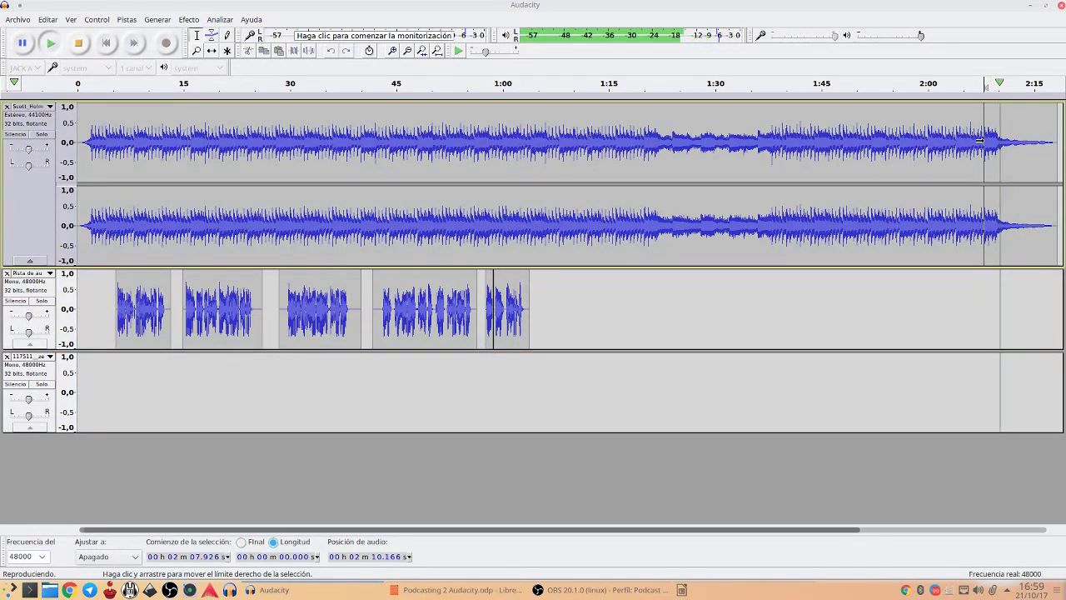
{"action": "key", "text": "space"}
{"action": "left_click_drag", "start_coordinate": [983, 142], "coordinate": [634, 217]}
{"action": "left_click_drag", "start_coordinate": [574, 232], "coordinate": [518, 240]}
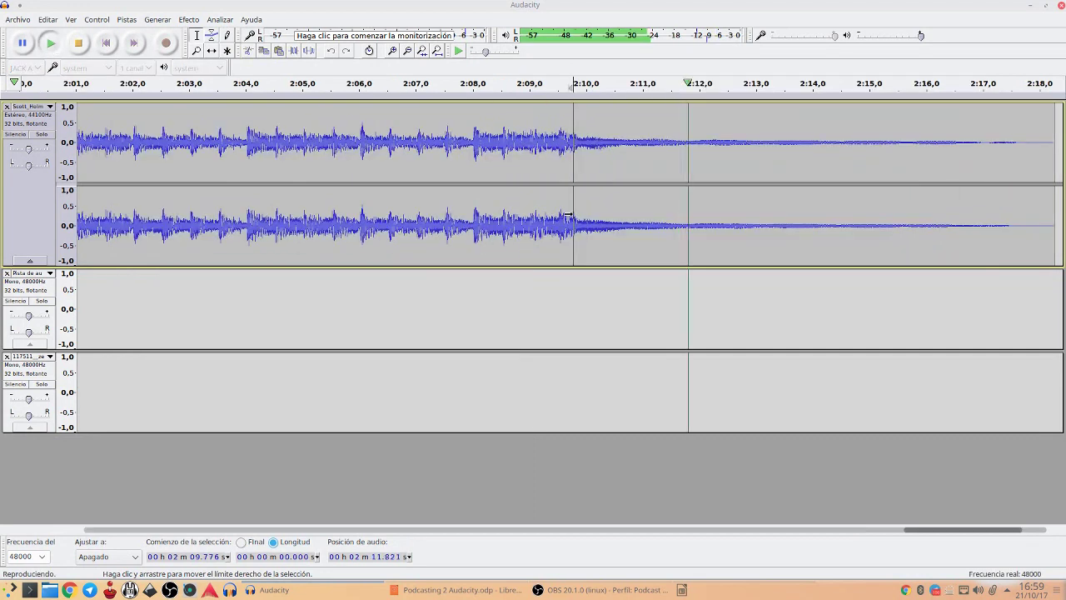
Step: Select the music from the end of the last voice clip, at 1:03.791, up to the closing fade at about 2:09.8
{"action": "left_click_drag", "start_coordinate": [571, 218], "coordinate": [133, 222]}
{"action": "left_click", "coordinate": [408, 52]}
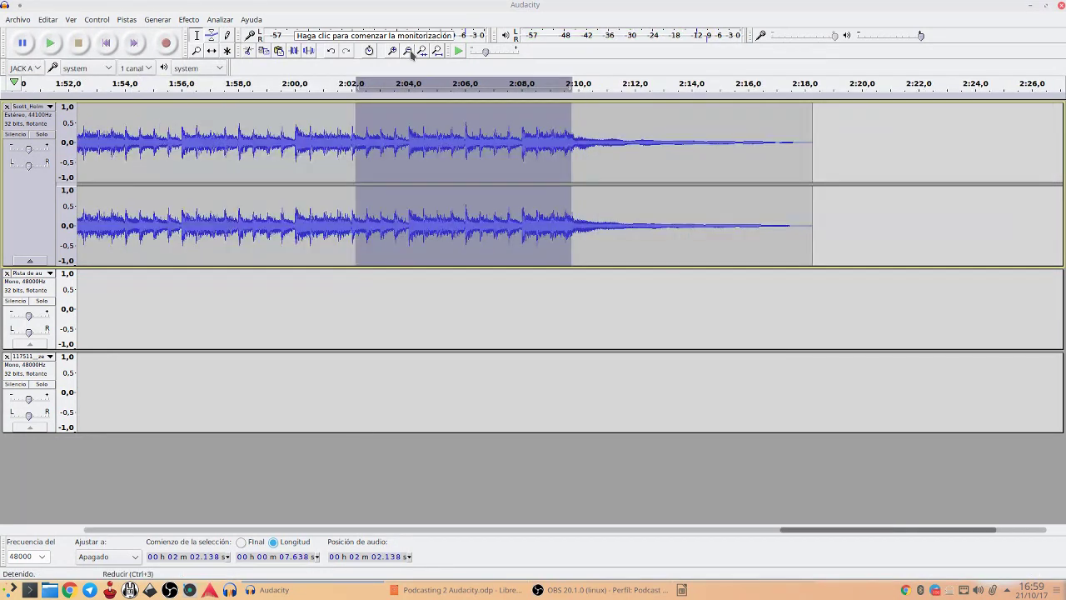
{"action": "left_click", "coordinate": [408, 52]}
{"action": "left_click", "coordinate": [409, 51]}
{"action": "left_click", "coordinate": [408, 51]}
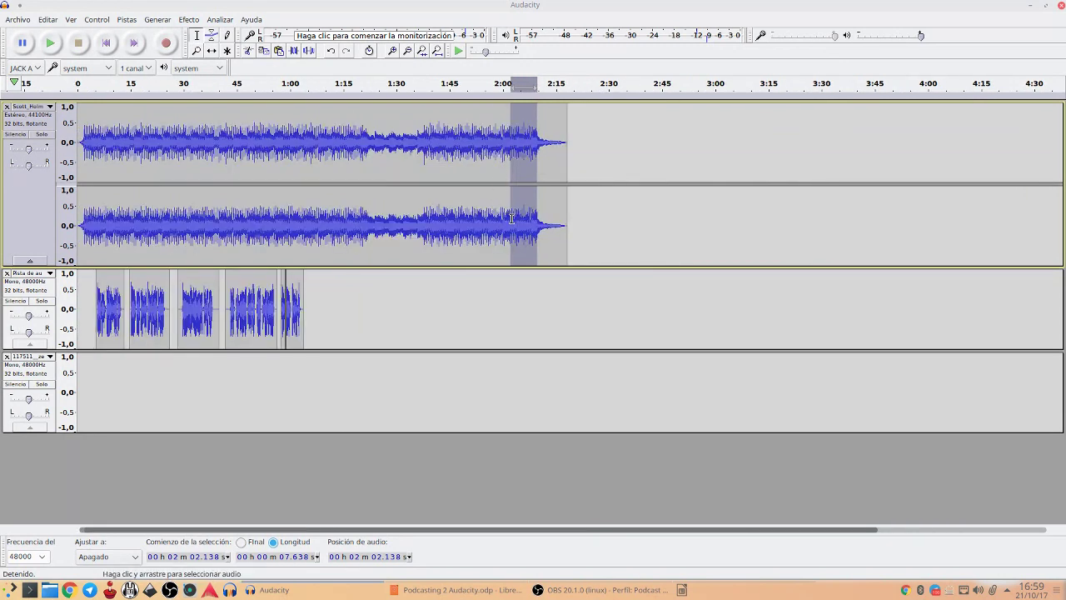
{"action": "left_click_drag", "start_coordinate": [506, 217], "coordinate": [309, 264]}
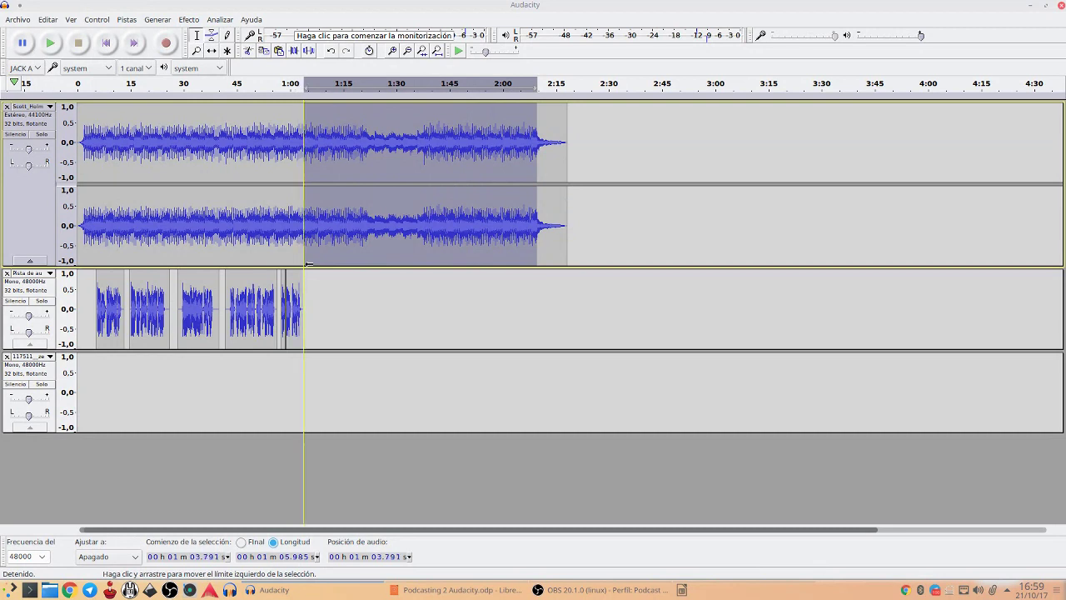
Step: Fine-tune the selection start to the beat, delete the surplus music before the closing fade, and play the join from about 1:04
{"action": "left_click", "coordinate": [393, 52]}
{"action": "left_click", "coordinate": [393, 52]}
{"action": "left_click", "coordinate": [393, 52]}
{"action": "left_click_drag", "start_coordinate": [648, 529], "coordinate": [407, 530]}
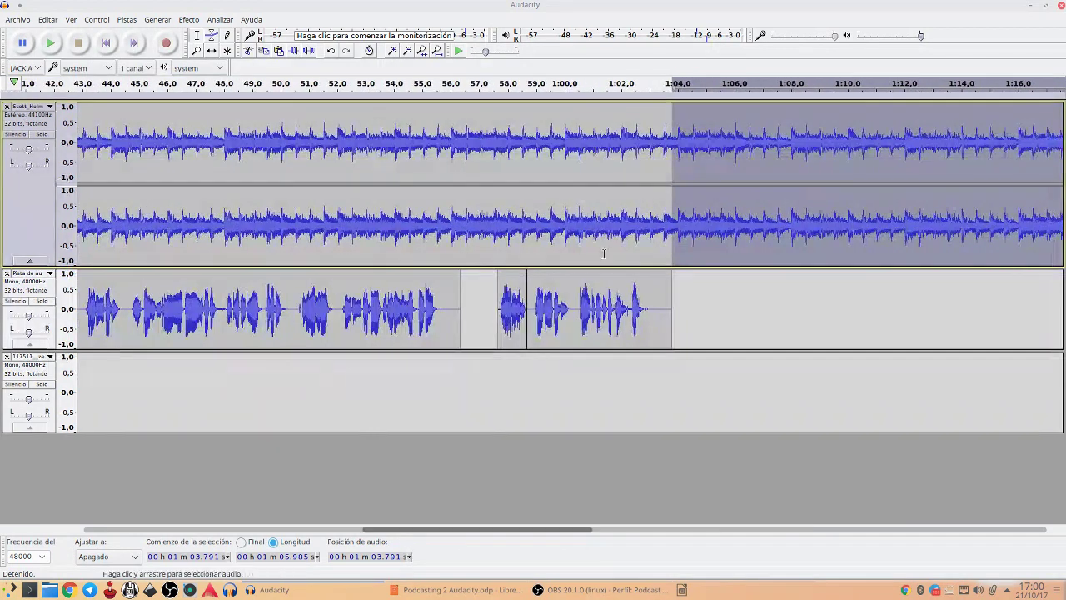
{"action": "left_click_drag", "start_coordinate": [677, 159], "coordinate": [668, 162]}
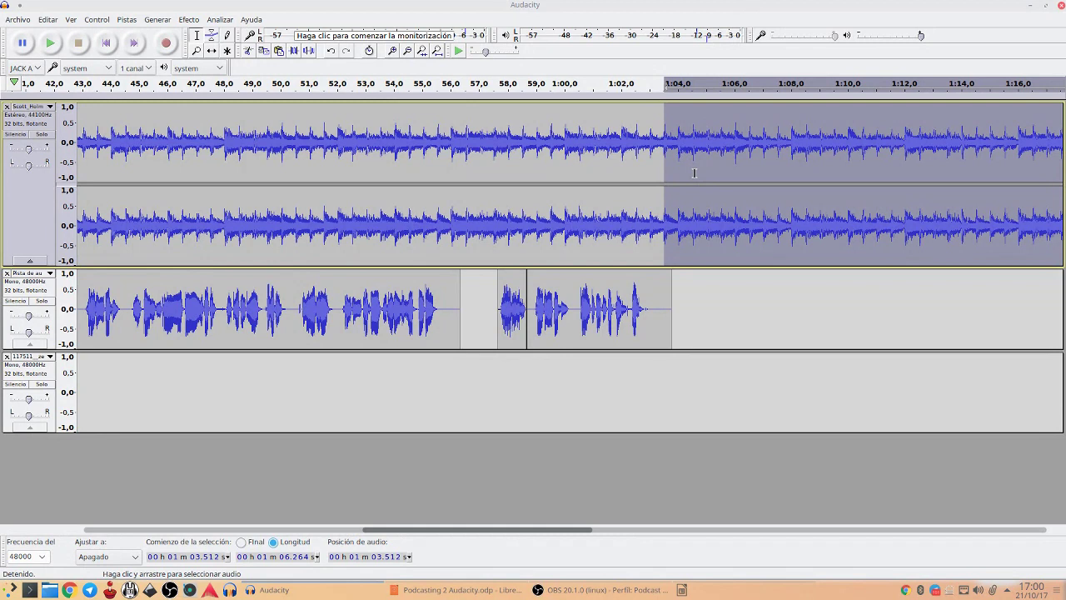
{"action": "left_click", "coordinate": [687, 172]}
{"action": "key", "text": "space"}
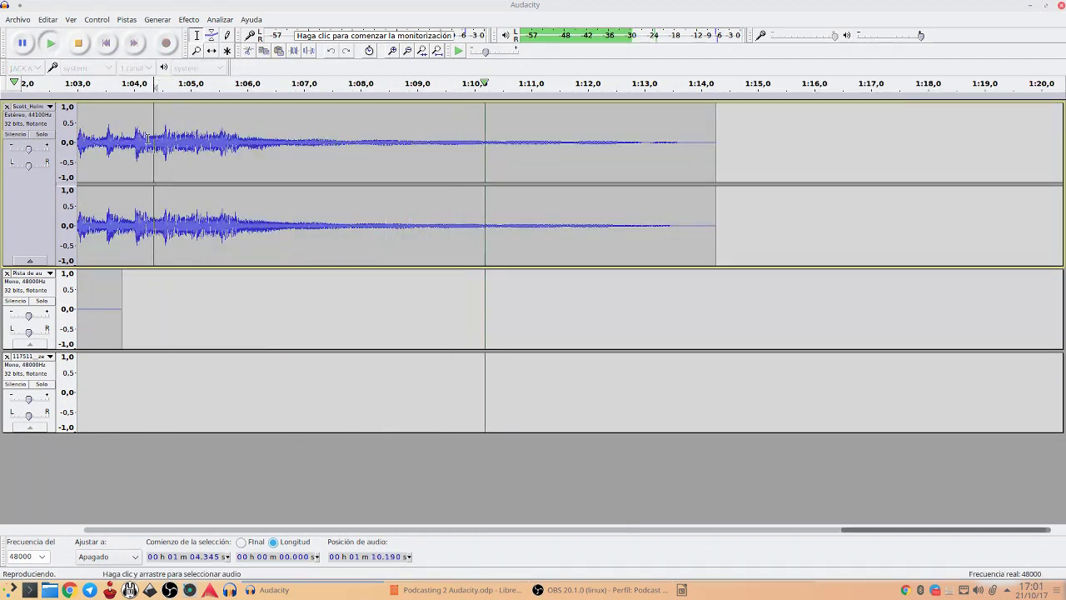
Step: Apply Auto Duck to the whole shortened music track, using the voice track below as the control
{"action": "key", "text": "ctrl+f"}
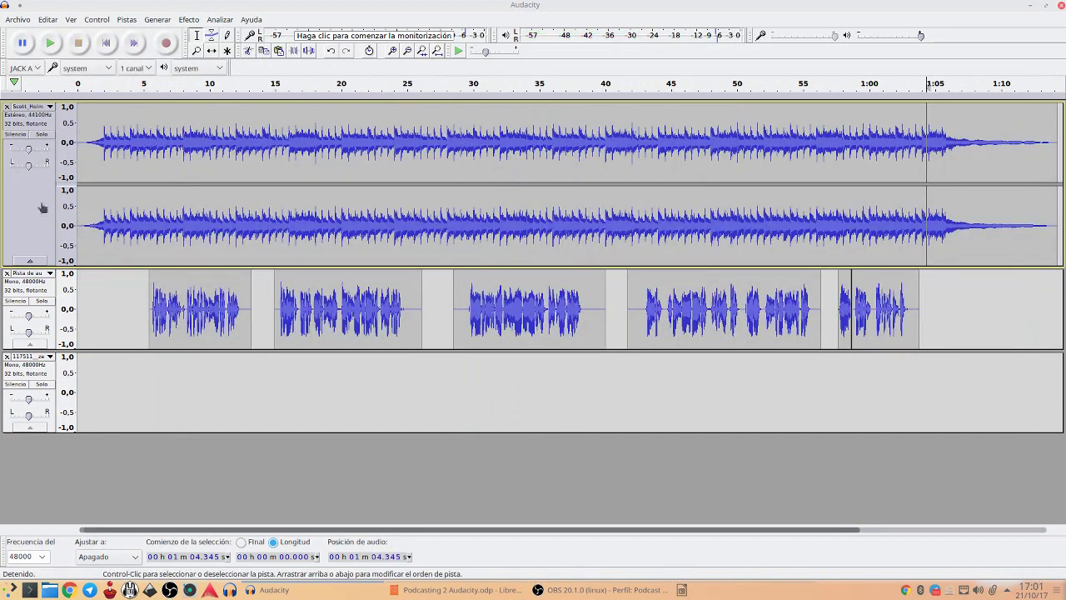
{"action": "left_click", "coordinate": [41, 208]}
{"action": "left_click", "coordinate": [189, 18]}
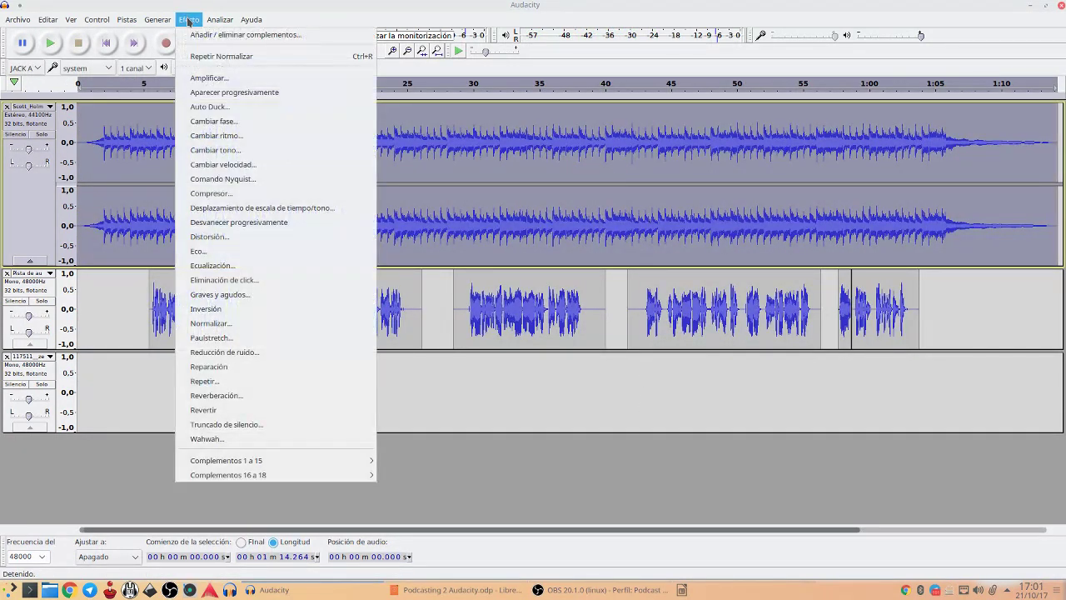
{"action": "left_click", "coordinate": [230, 108]}
{"action": "left_click", "coordinate": [616, 414]}
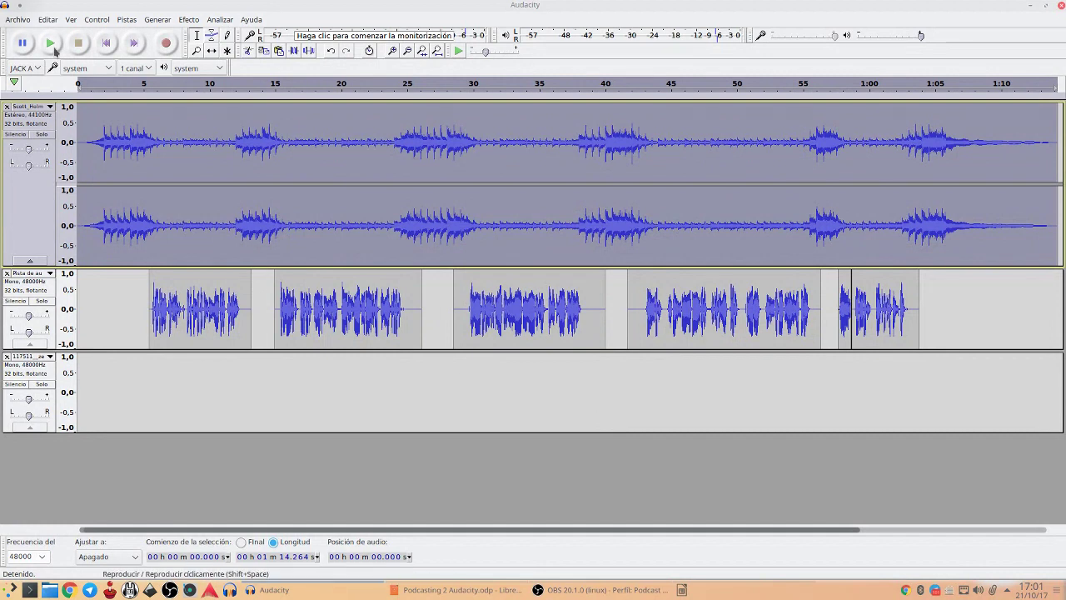
Step: Play the newly ducked mix from the beginning through to the music's ending
{"action": "left_click", "coordinate": [111, 43]}
{"action": "key", "text": "space"}
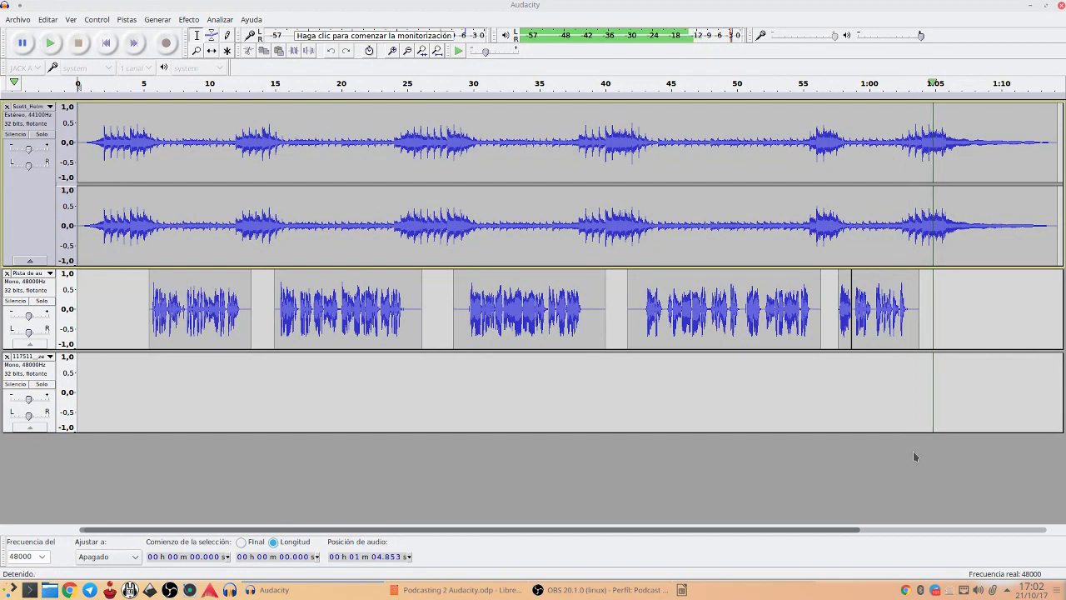
{"action": "key", "text": "space"}
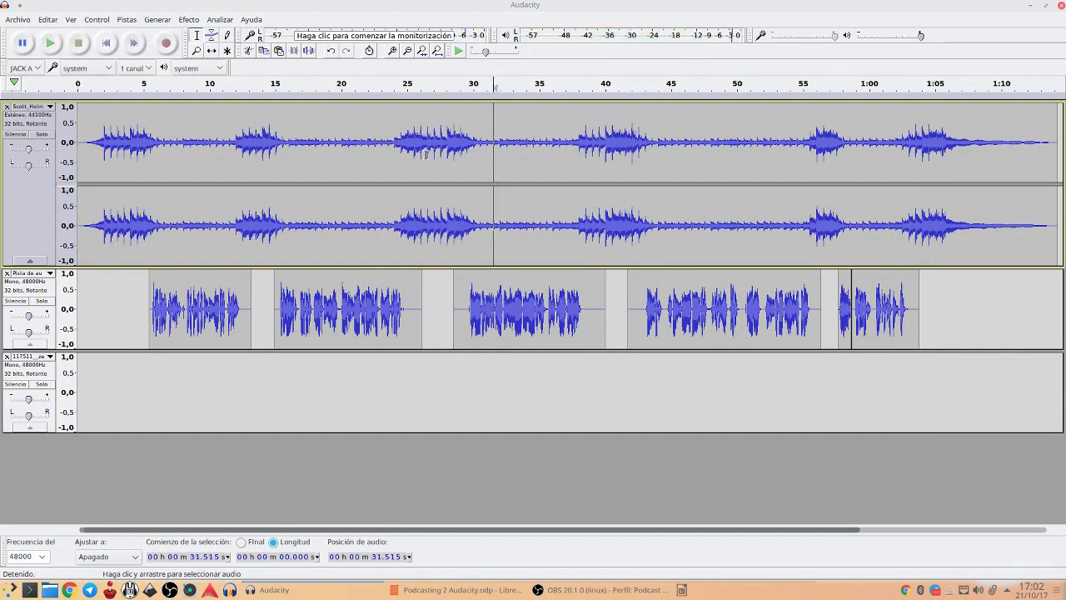
Step: Use the Envelope tool to dip the music between about 58 s and 58.7 s, and restore full level after it
{"action": "left_click", "coordinate": [46, 201]}
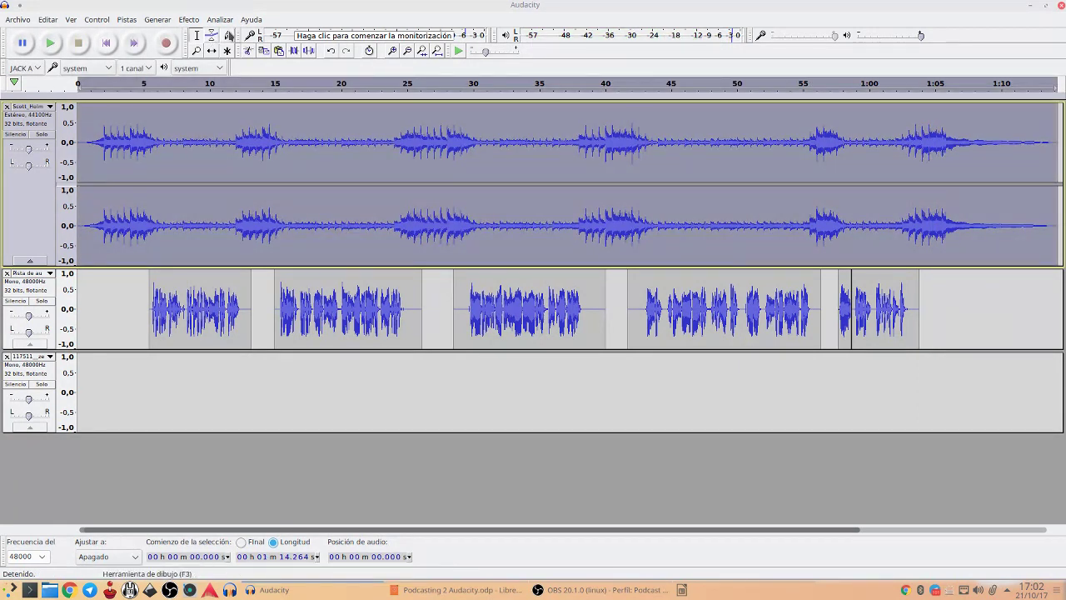
{"action": "left_click", "coordinate": [212, 36]}
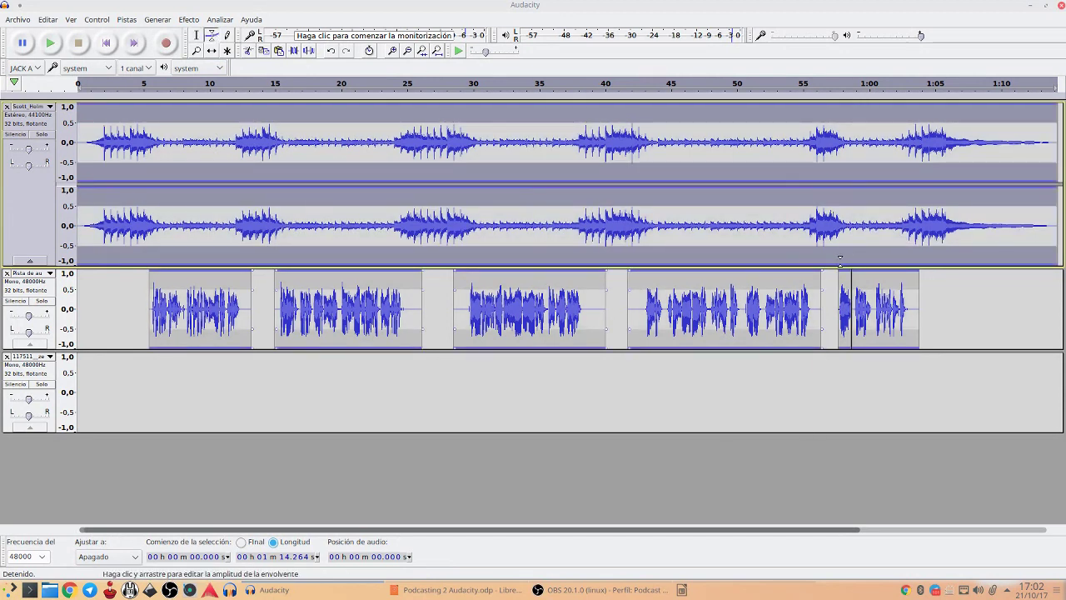
{"action": "left_click", "coordinate": [839, 261]}
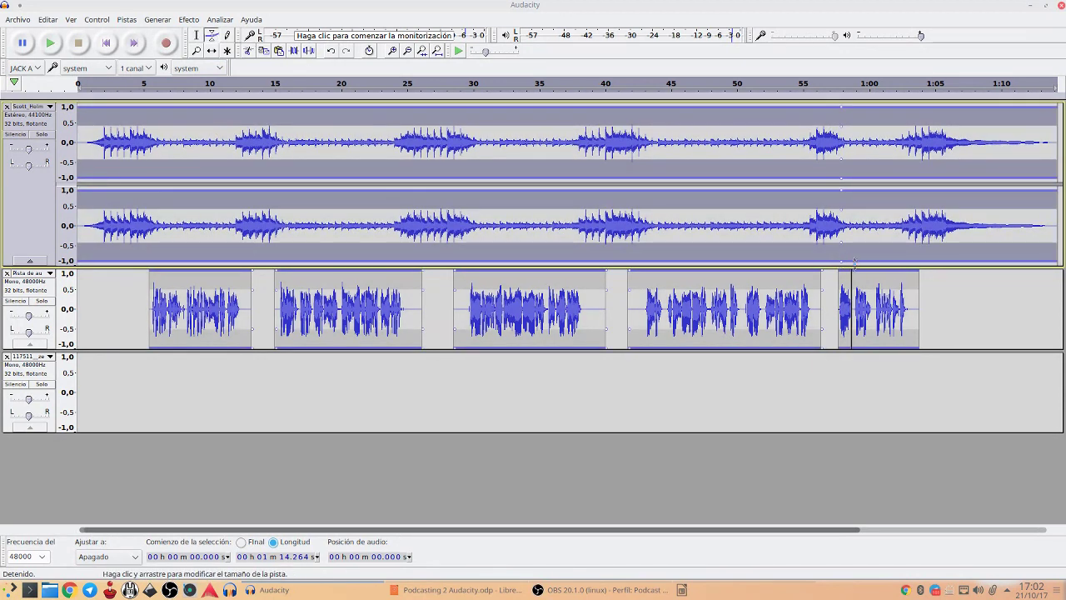
{"action": "left_click_drag", "start_coordinate": [850, 259], "coordinate": [850, 249]}
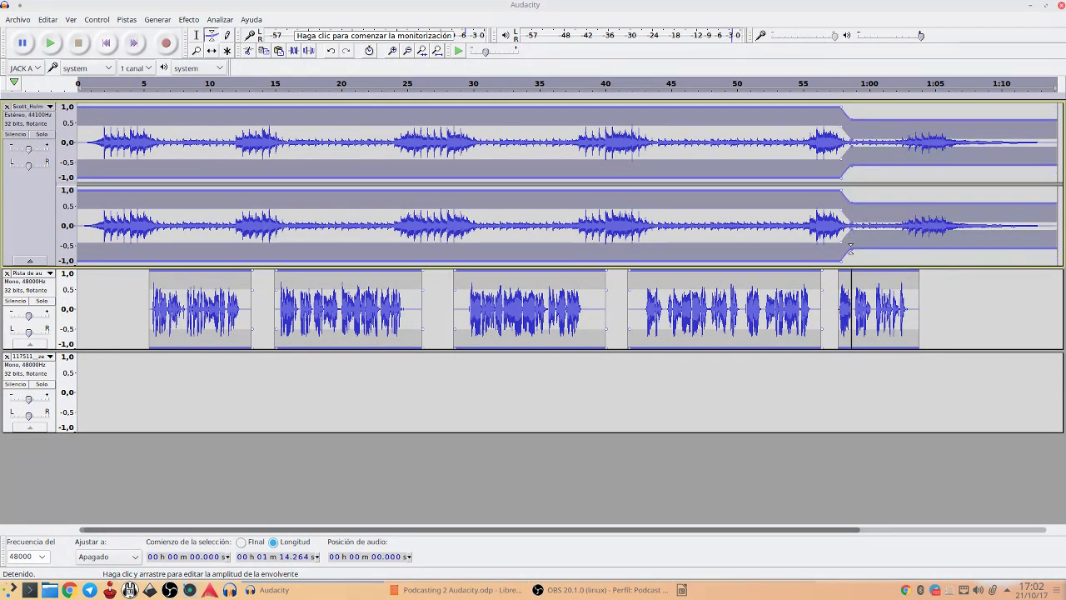
{"action": "left_click_drag", "start_coordinate": [857, 246], "coordinate": [852, 263]}
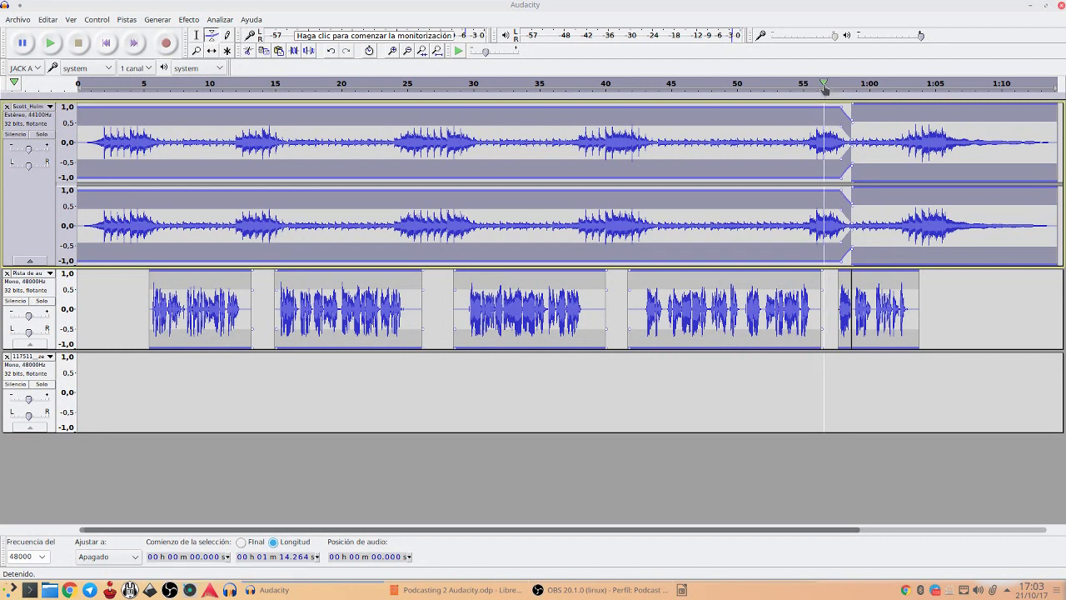
Step: Play the mix from about 57 s to check the music's volume dip under the vinyl effect
{"action": "key", "text": "space"}
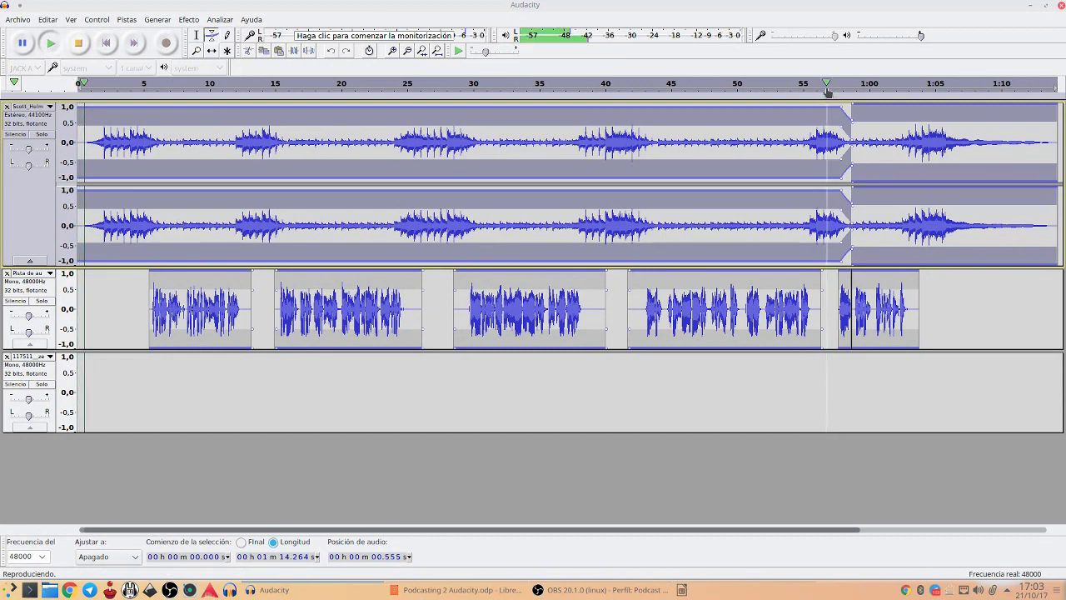
{"action": "left_click", "coordinate": [827, 87]}
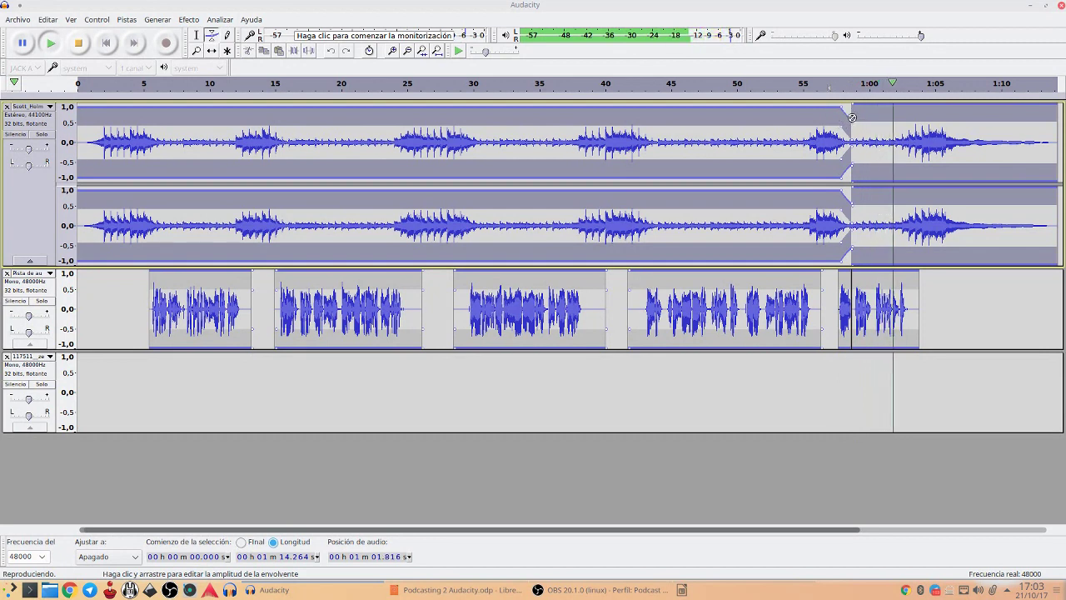
{"action": "key", "text": "space"}
Step: Reshape the music's envelope into a steep-sided dip across the vinyl effect, and play from about 56 s
{"action": "left_click_drag", "start_coordinate": [851, 120], "coordinate": [852, 121]}
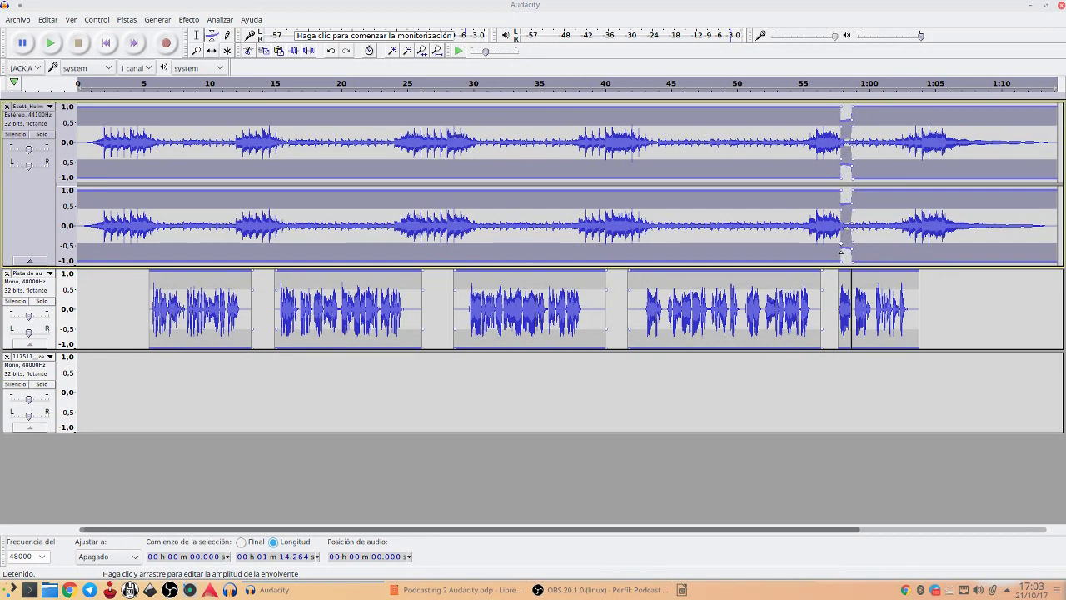
{"action": "left_click", "coordinate": [814, 85]}
Step: Switch to the LibreOffice Impress slide show and advance to the slide on exporting audio and saving the project
{"action": "mouse_move", "coordinate": [2, 2]}
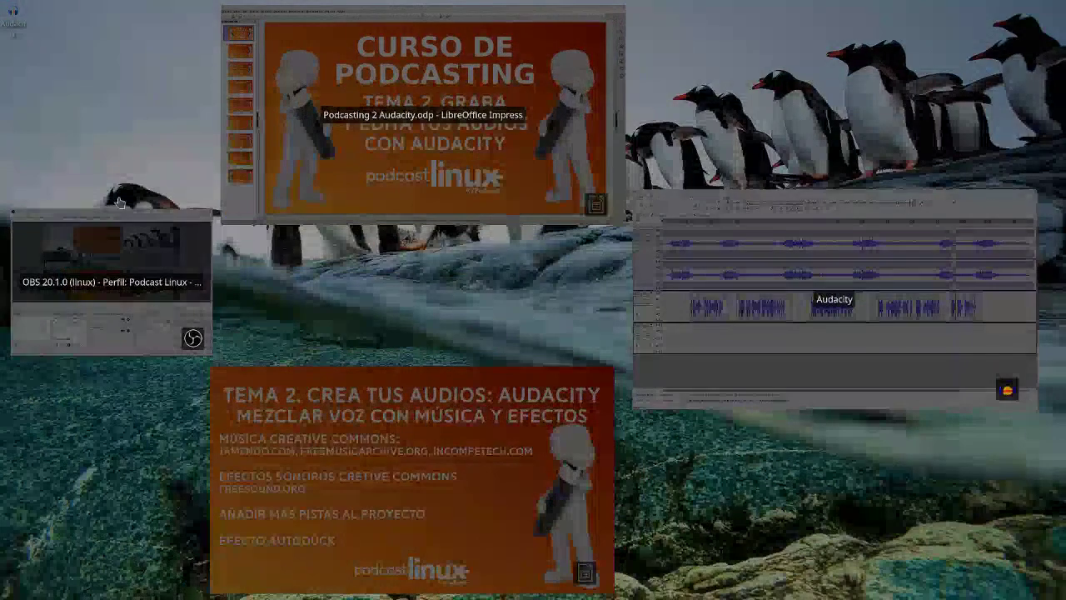
{"action": "left_click", "coordinate": [361, 504]}
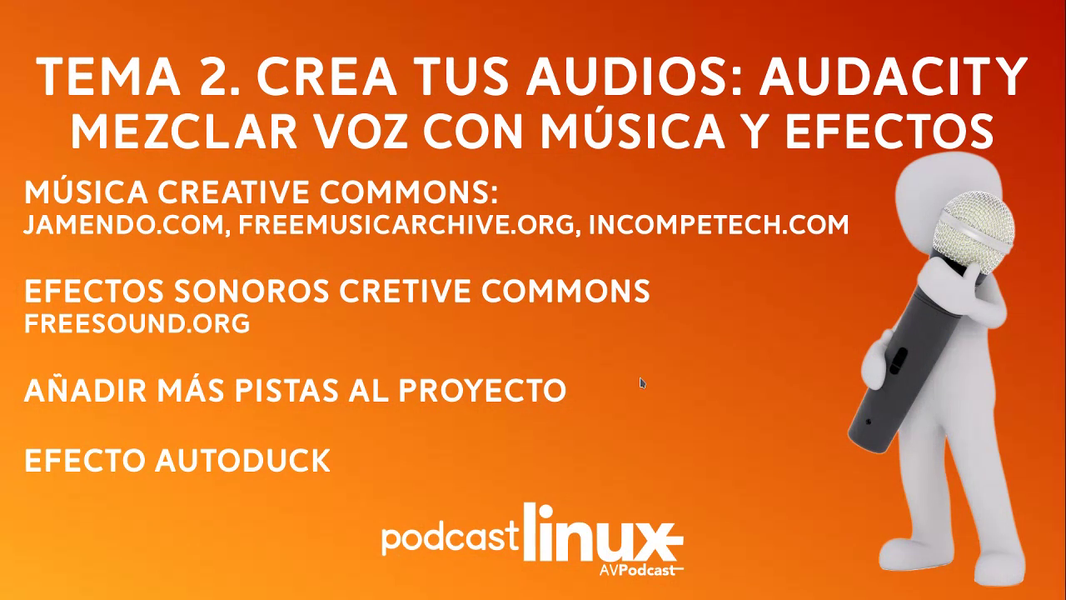
{"action": "key", "text": "Right"}
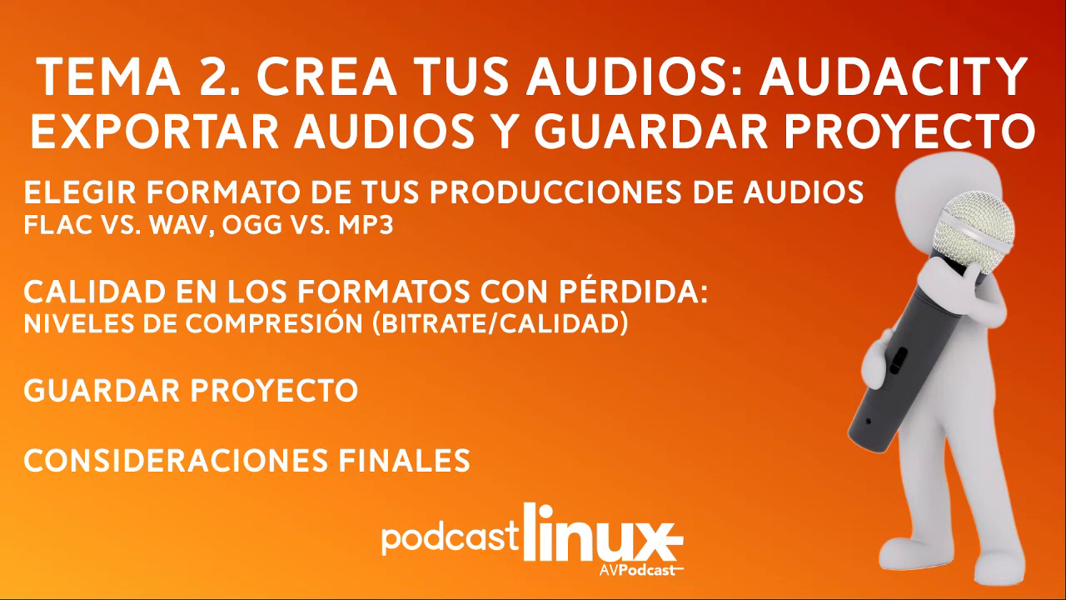
Step: Switch to Audacity, start exporting the whole mix, and choose the Imágenes/curso folder as the destination
{"action": "mouse_move", "coordinate": [2, 10]}
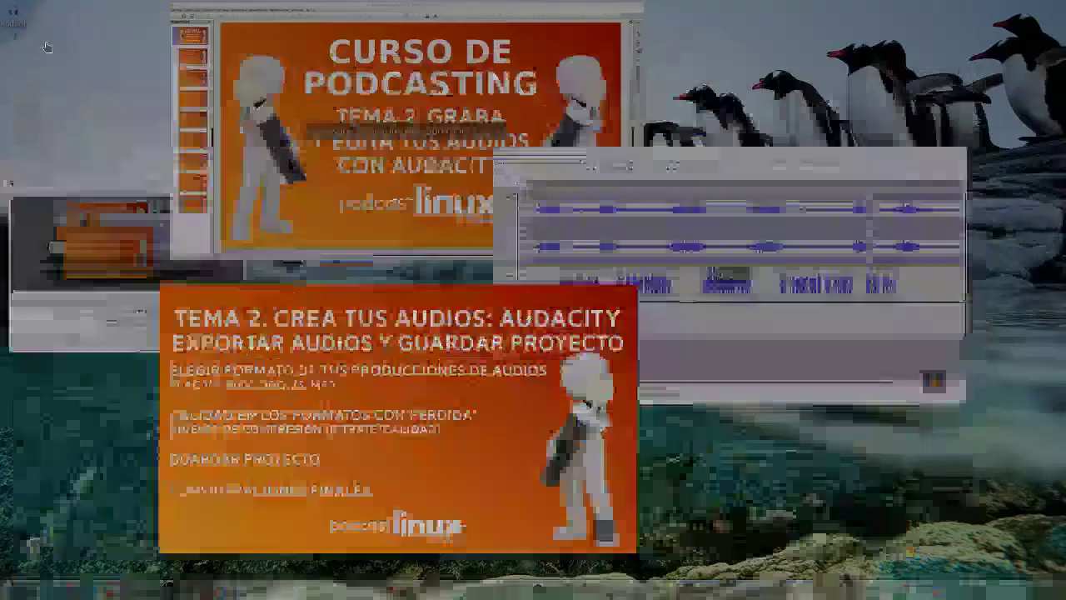
{"action": "left_click", "coordinate": [764, 225]}
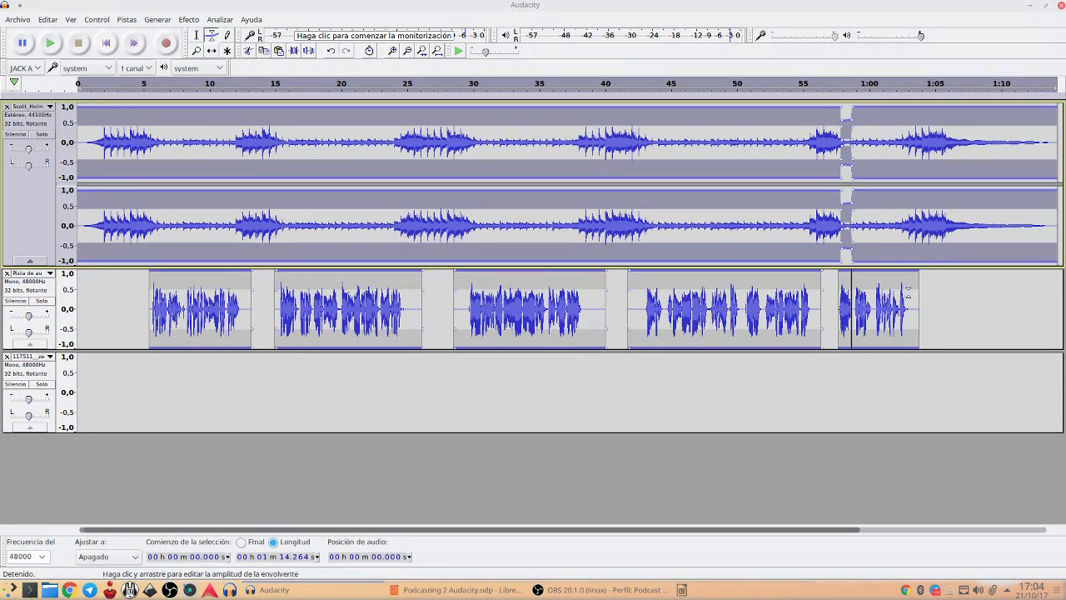
{"action": "left_click", "coordinate": [16, 23]}
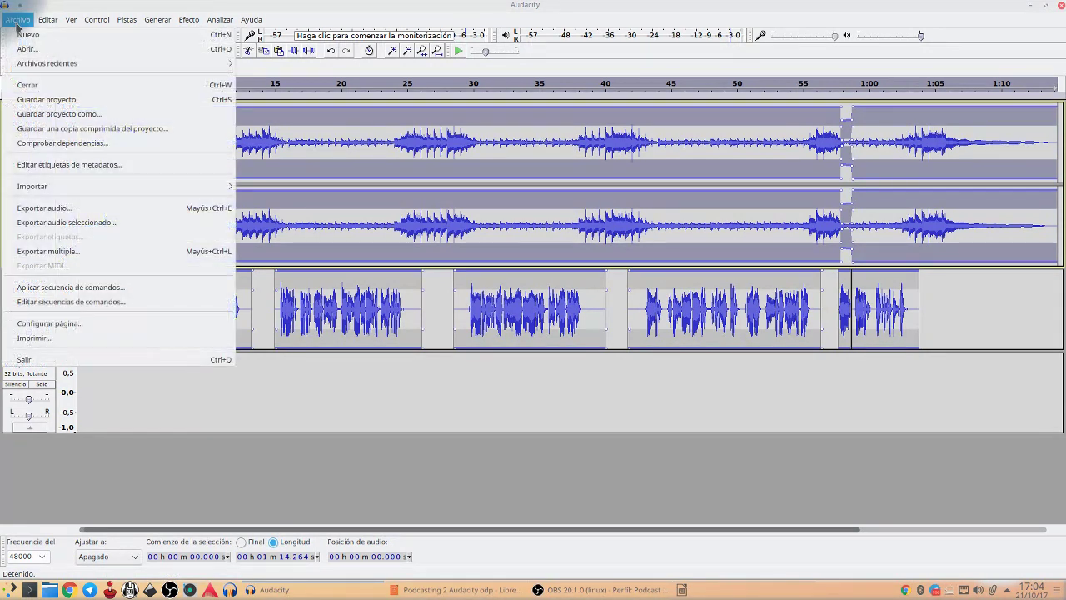
{"action": "left_click", "coordinate": [42, 208]}
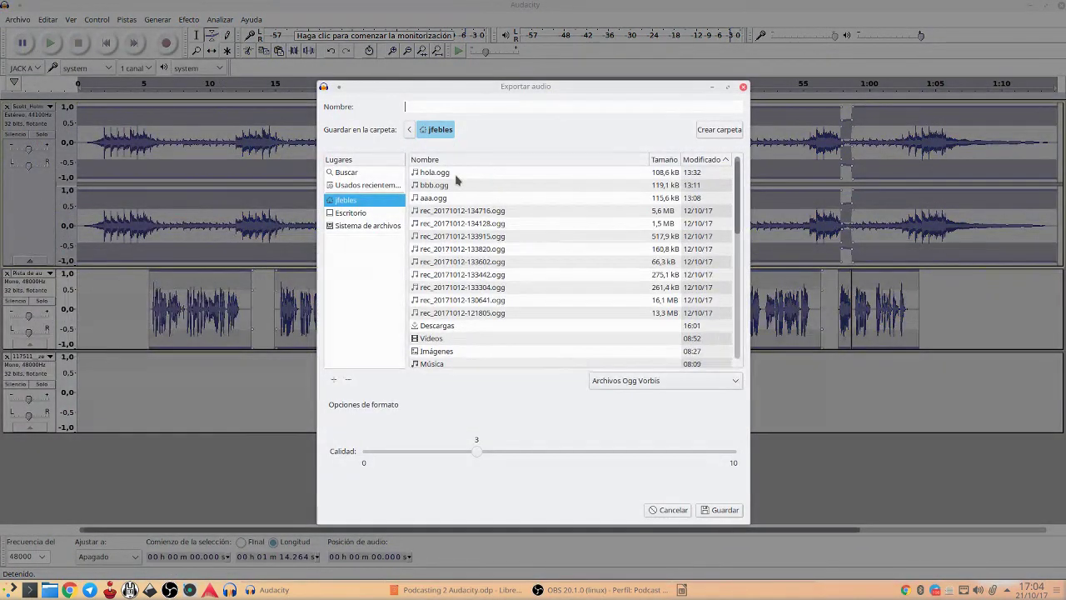
{"action": "left_click", "coordinate": [431, 129]}
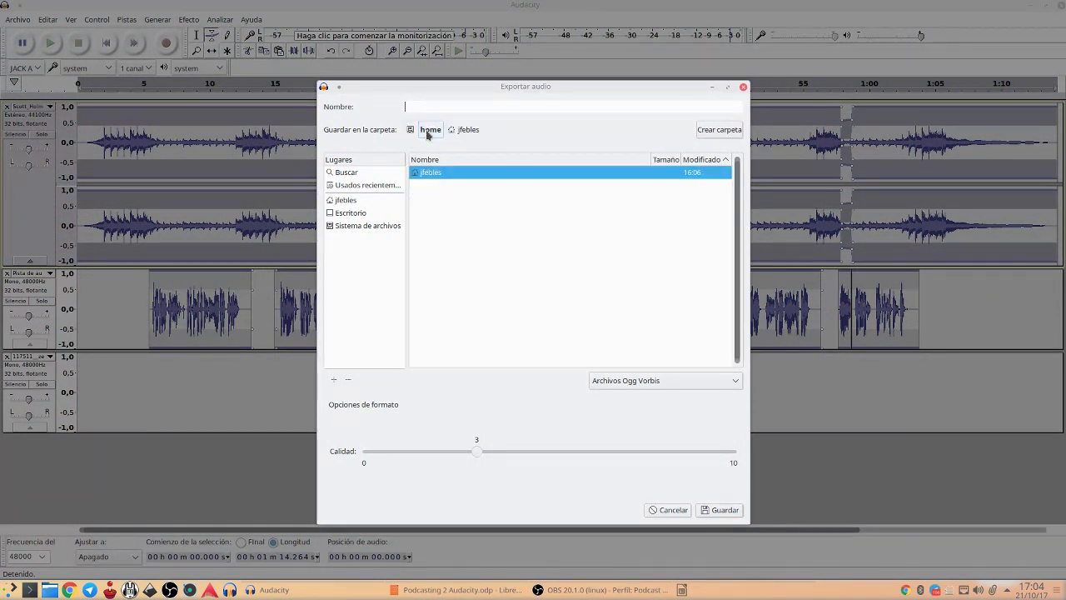
{"action": "double_click", "coordinate": [432, 173]}
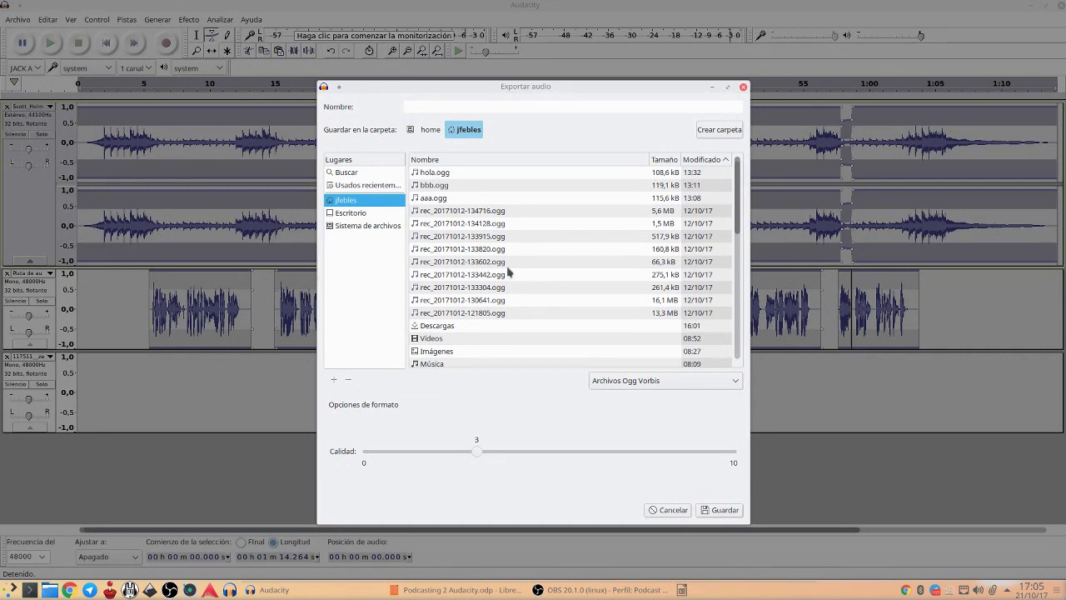
{"action": "scroll", "coordinate": [518, 282], "scroll_direction": "down", "scroll_amount": 1}
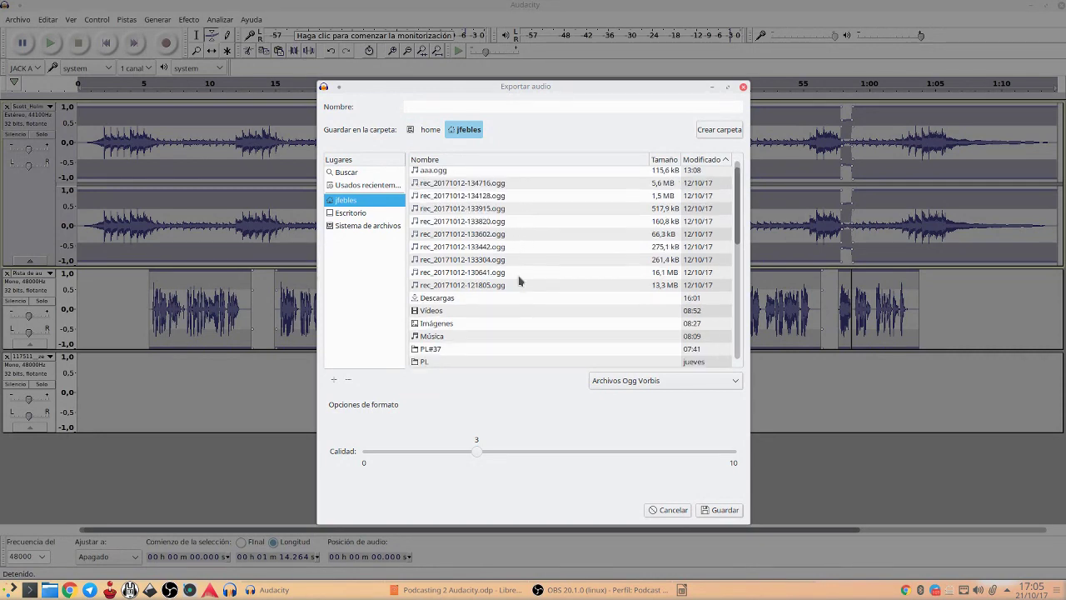
{"action": "double_click", "coordinate": [450, 325]}
{"action": "double_click", "coordinate": [435, 175]}
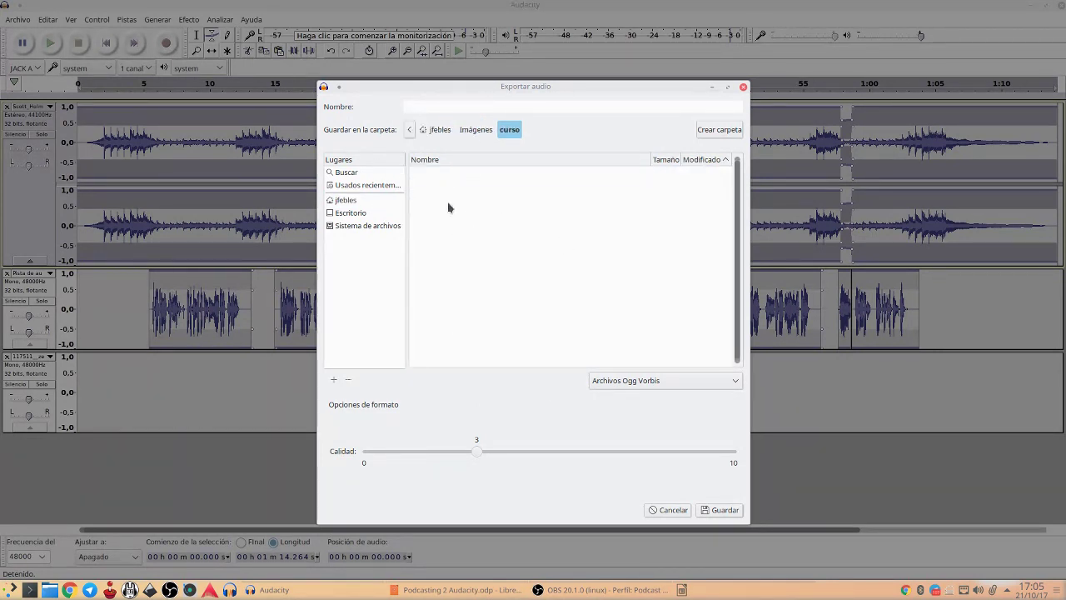
Step: Set the export format to FLAC with level 8 and 24-bit depth, name the file Promo FAM, and save
{"action": "left_click", "coordinate": [727, 380]}
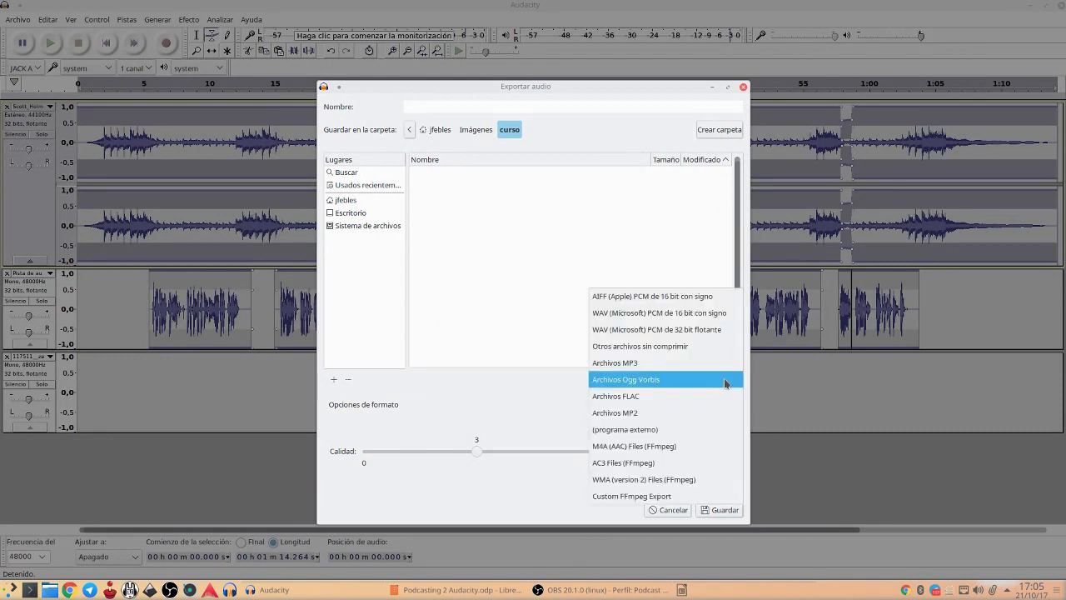
{"action": "left_click", "coordinate": [692, 398]}
{"action": "left_click", "coordinate": [609, 439]}
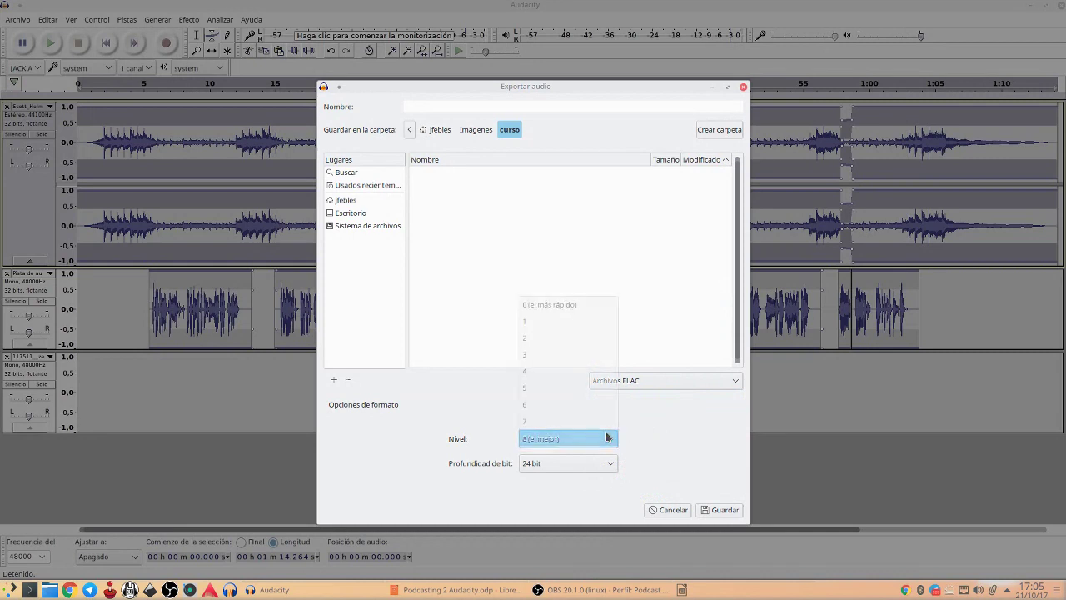
{"action": "left_click", "coordinate": [600, 465]}
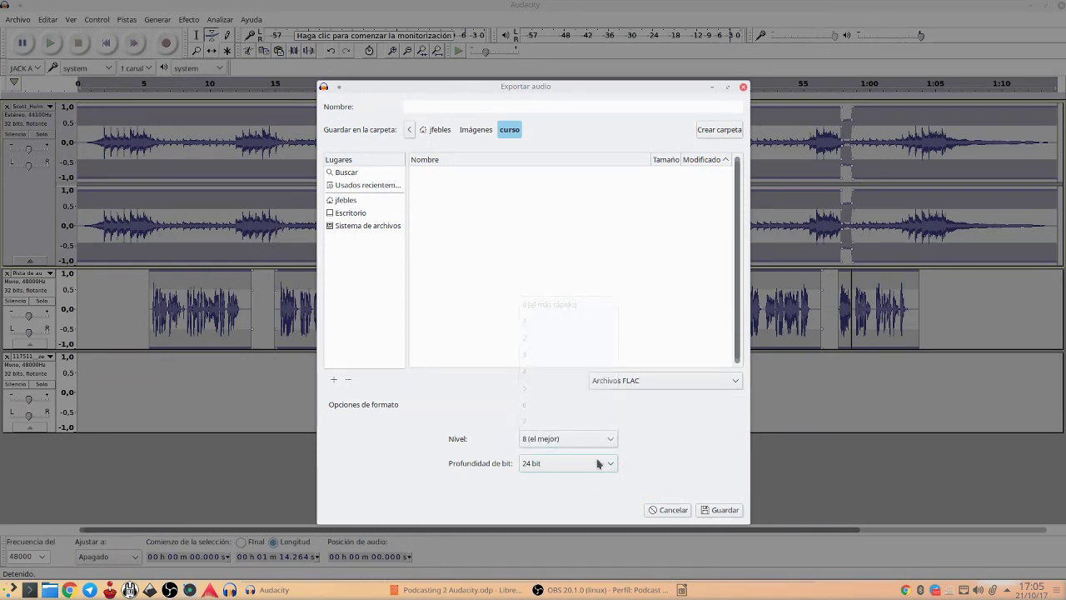
{"action": "left_click", "coordinate": [472, 107]}
{"action": "type", "text": "Promo FAM"}
{"action": "left_click", "coordinate": [717, 514]}
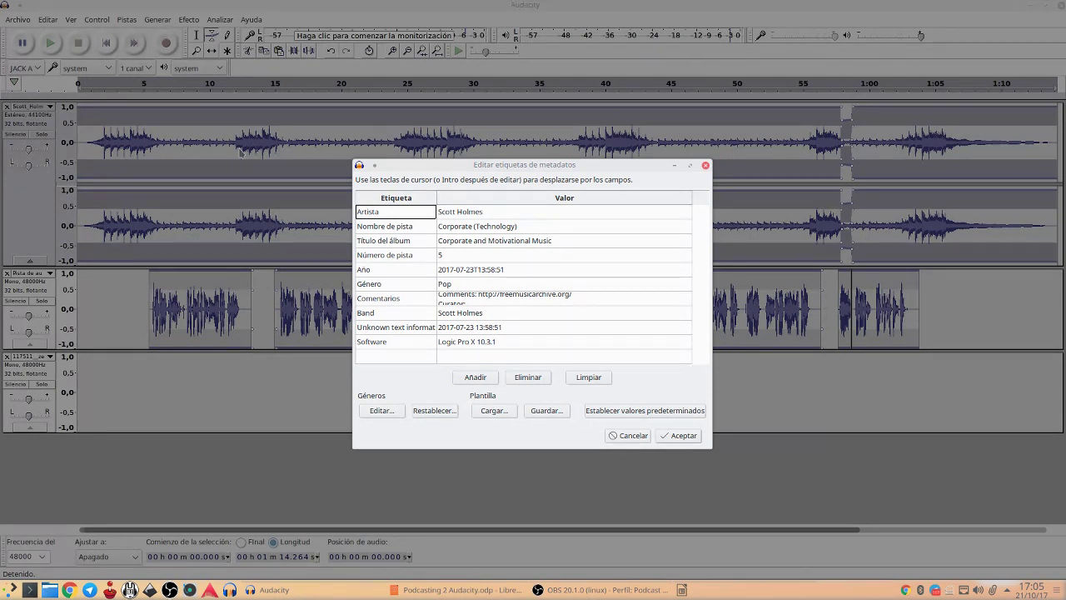
Step: Clear the inherited metadata tags, and set the artist to Frente Al Micrófono and the track name to #00 Promo
{"action": "left_click", "coordinate": [588, 377]}
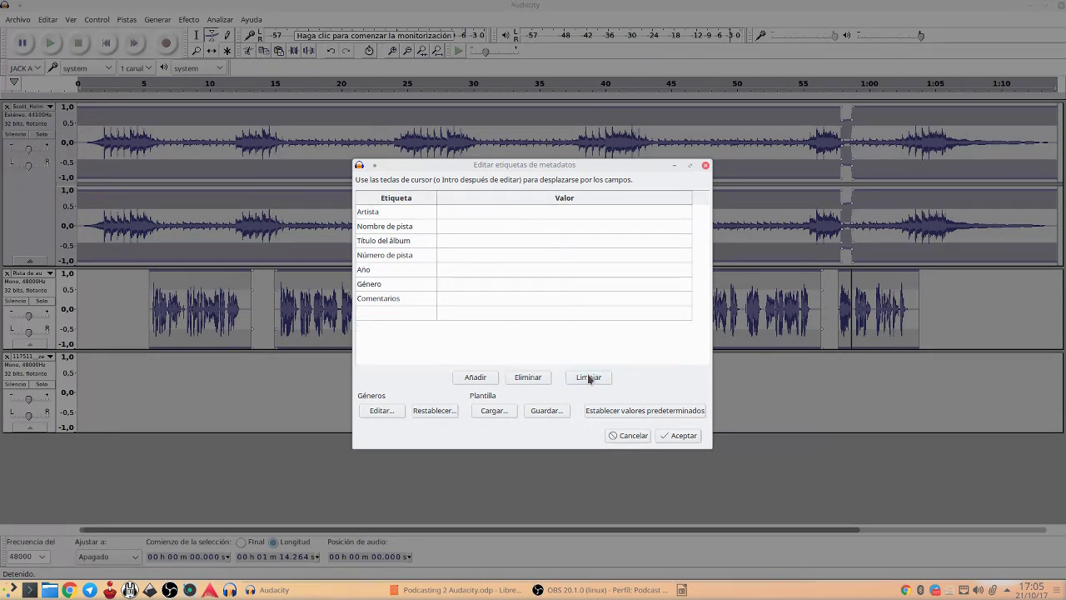
{"action": "left_click", "coordinate": [508, 215]}
{"action": "left_click", "coordinate": [508, 213]}
{"action": "type", "text": "Frente Al Micrófono"}
{"action": "left_click", "coordinate": [496, 231]}
{"action": "type", "text": "P"}
{"action": "type", "text": "#00"}
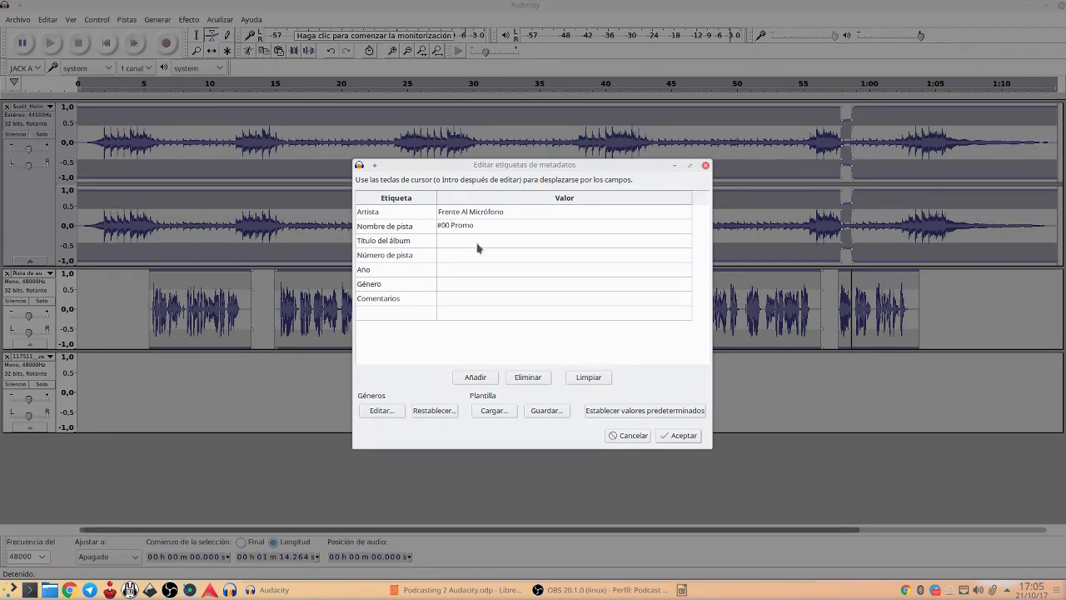
Step: Fill in the tags with album title Frente al Micrófono, track number 01, year 2017 and genre Podcast
{"action": "left_click", "coordinate": [471, 242]}
{"action": "type", "text": "Frente al Micrófono"}
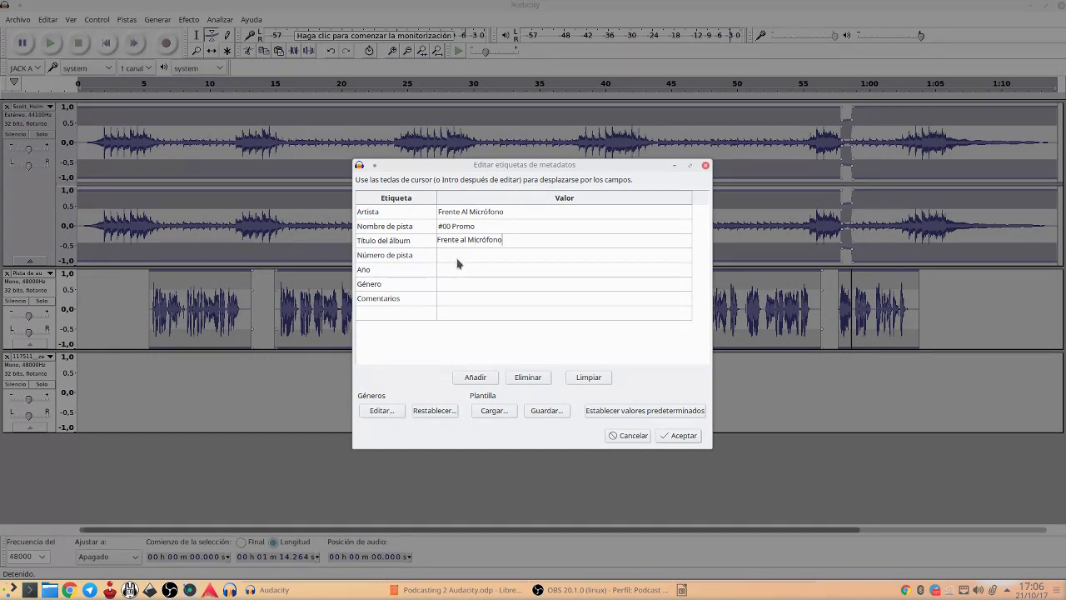
{"action": "left_click", "coordinate": [457, 260]}
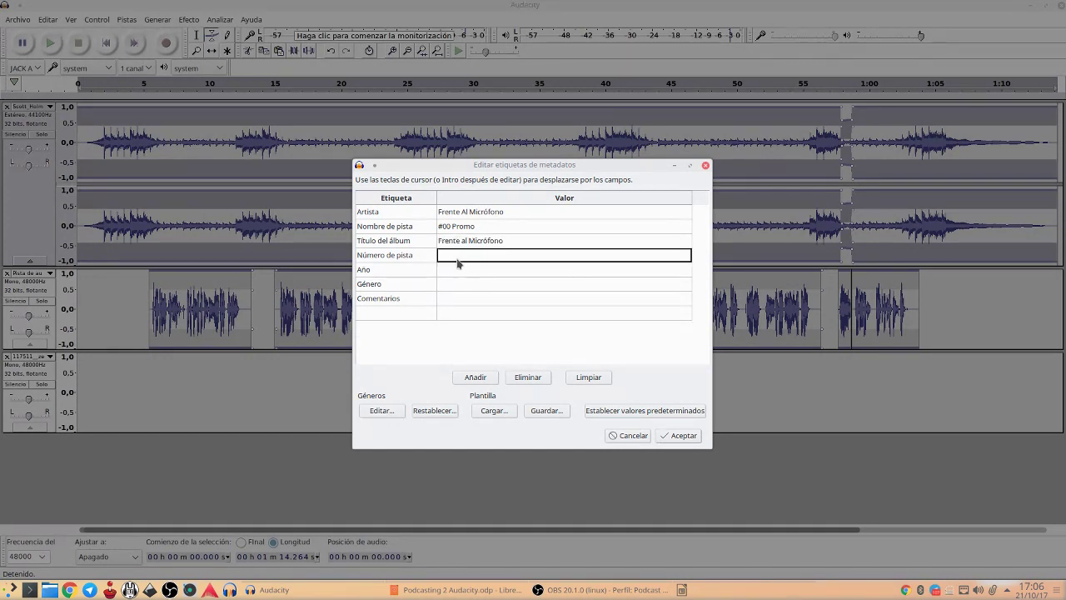
{"action": "type", "text": "01"}
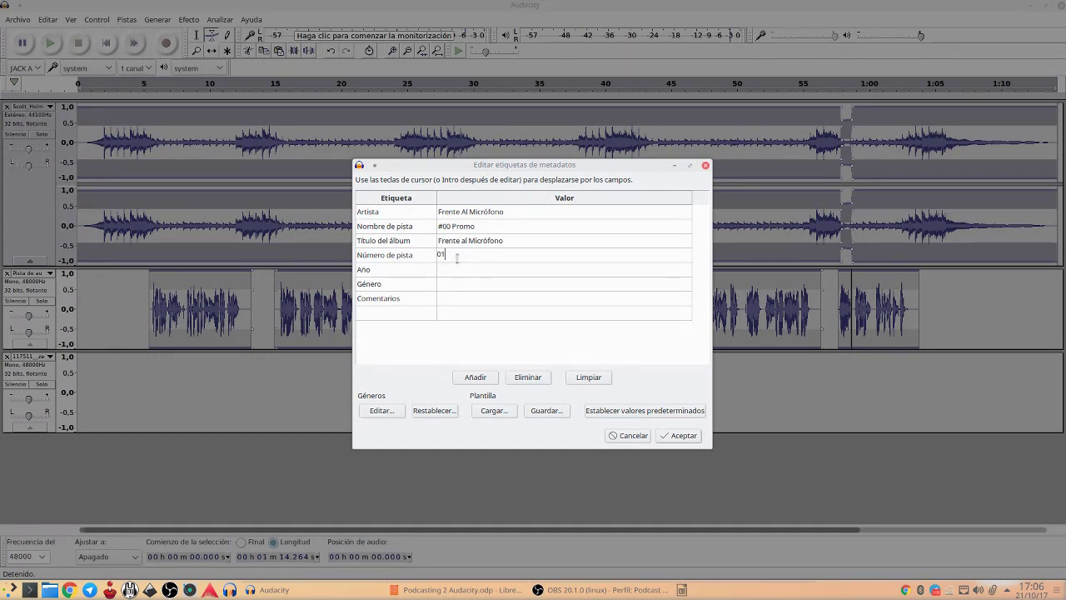
{"action": "left_click", "coordinate": [457, 273]}
{"action": "type", "text": "2017"}
{"action": "left_click", "coordinate": [464, 288]}
{"action": "type", "text": "Podcast"}
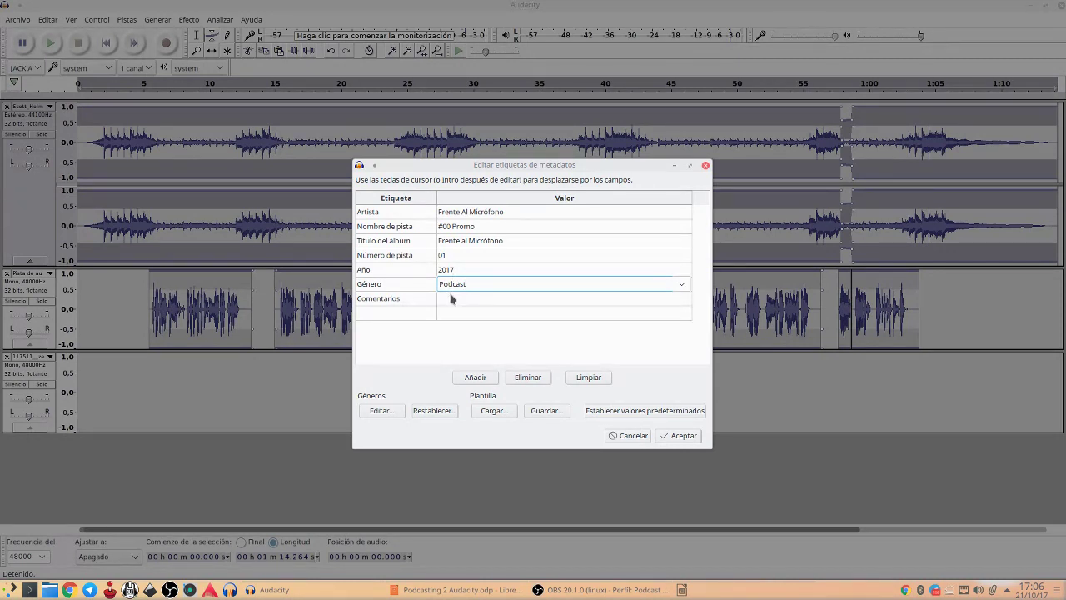
Step: Enter a comment crediting the producer by name and Audacity, and accept the tags to complete the FLAC export
{"action": "left_click", "coordinate": [451, 298]}
{"action": "type", "text": "Producido por"}
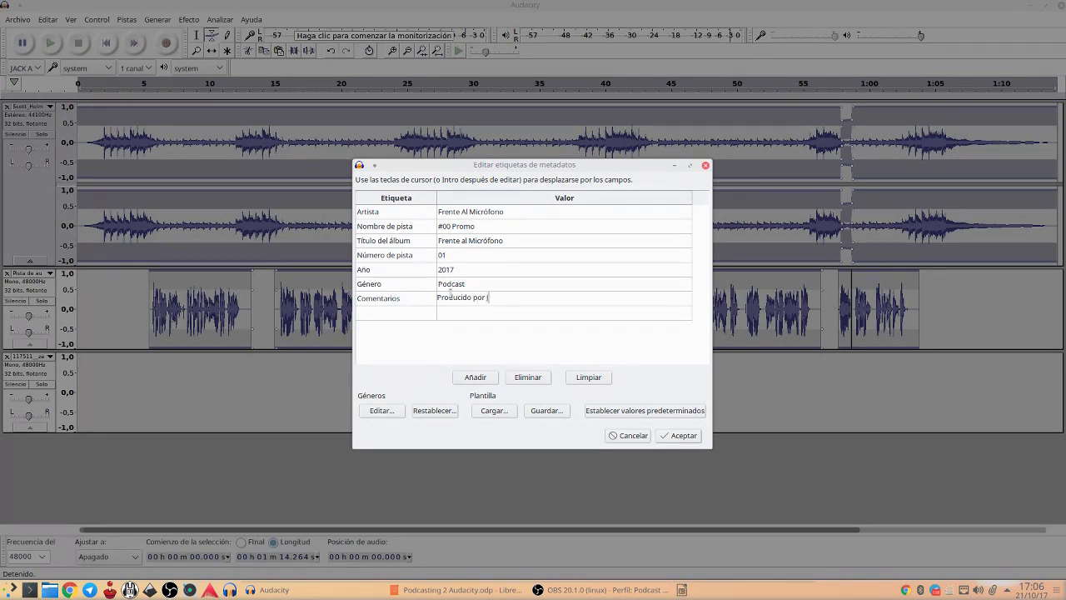
{"action": "type", "text": "Febles con Audacity"}
{"action": "left_click", "coordinate": [688, 439]}
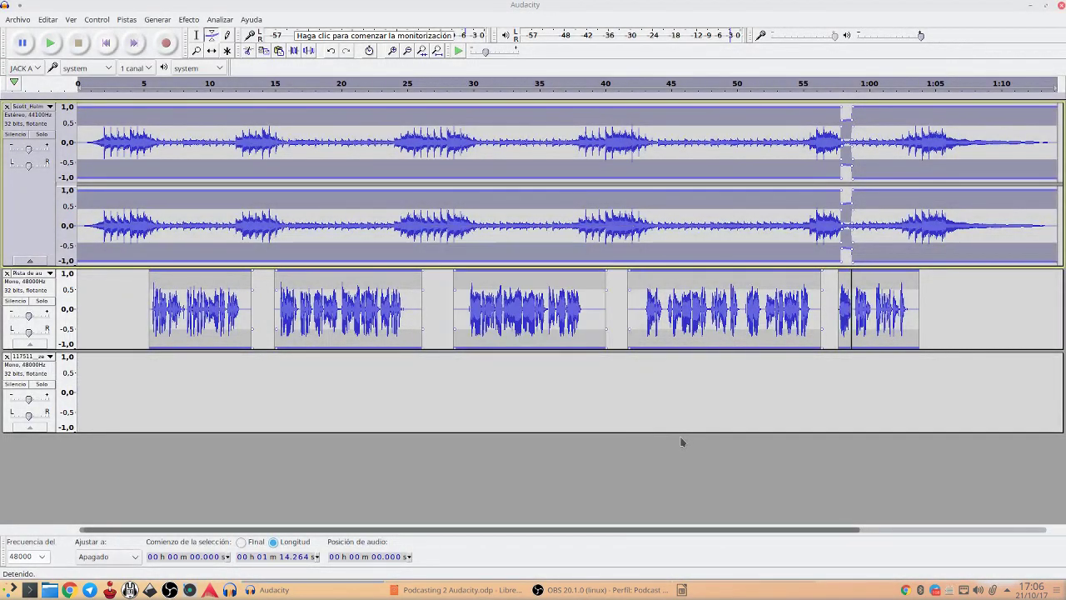
Step: Open the Dolphin file manager and go to the Imágenes/curso folder to find the exported file
{"action": "left_click", "coordinate": [50, 590]}
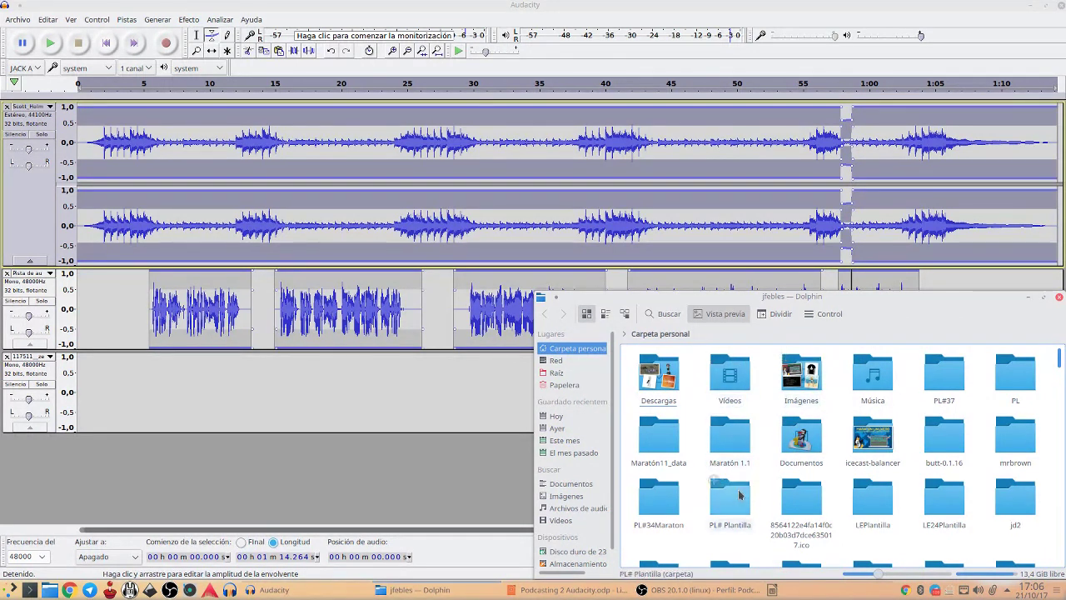
{"action": "left_click", "coordinate": [801, 435]}
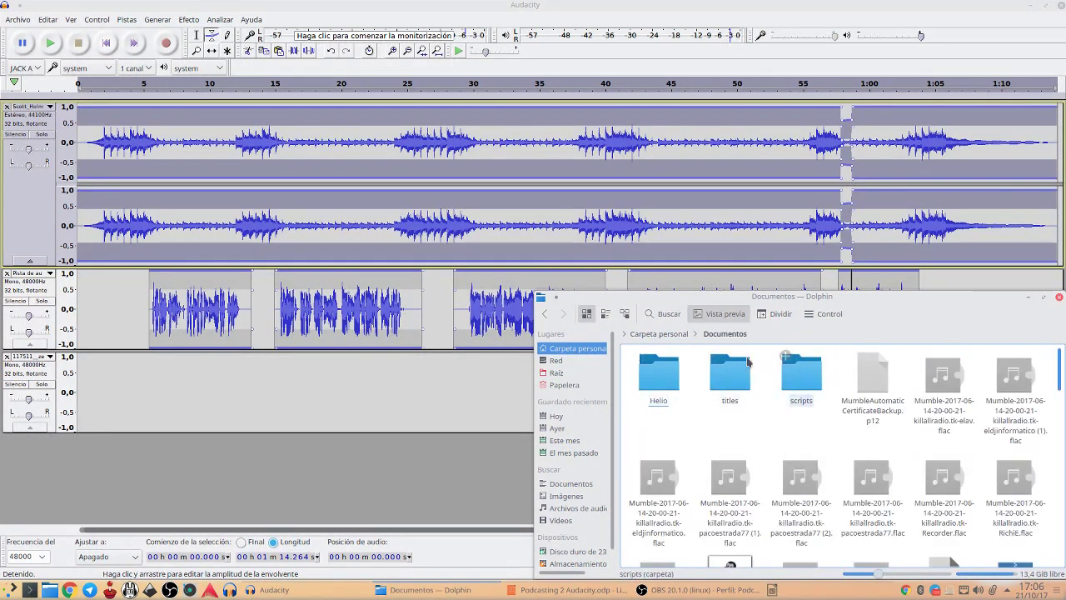
{"action": "left_click", "coordinate": [659, 333]}
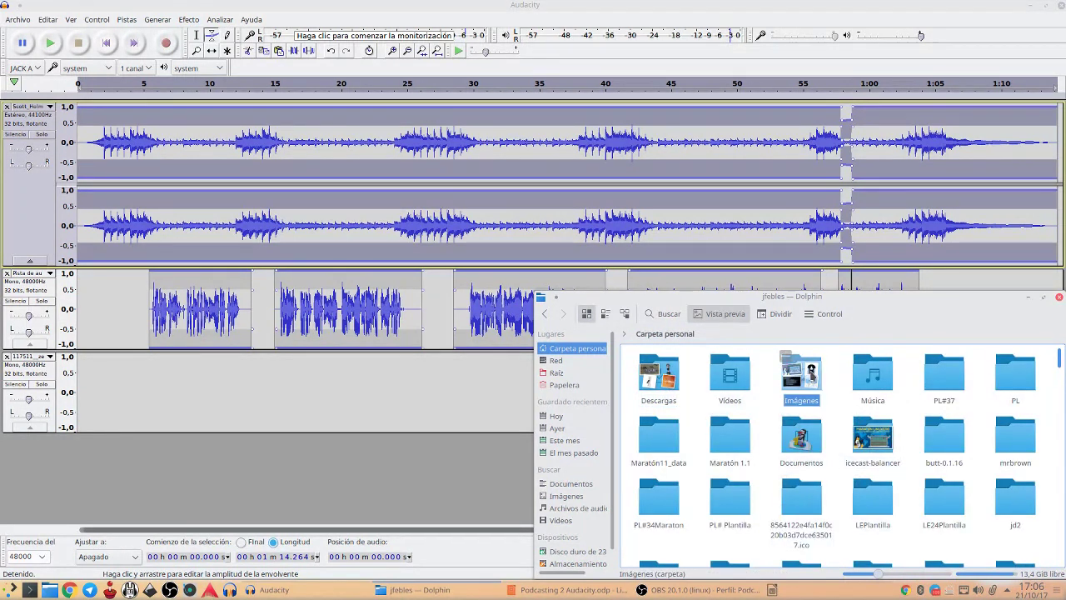
{"action": "left_click", "coordinate": [800, 375]}
{"action": "left_click", "coordinate": [657, 379]}
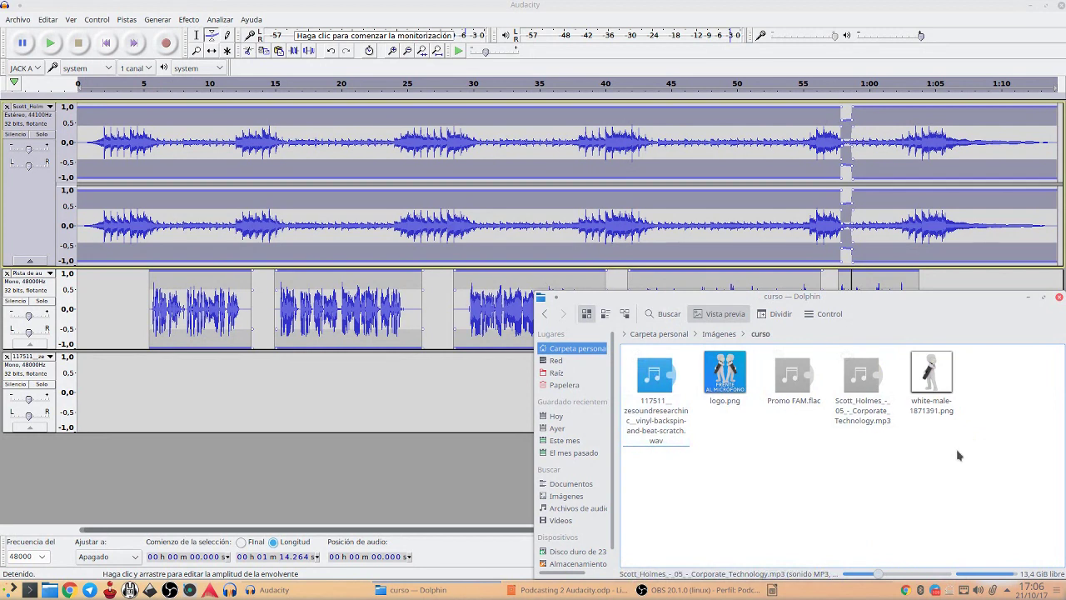
Step: Play Promo FAM.flac in VLC to check the exported audio and its tags, and close the player
{"action": "left_click", "coordinate": [795, 383]}
{"action": "right_click", "coordinate": [791, 388]}
{"action": "mouse_move", "coordinate": [836, 481]}
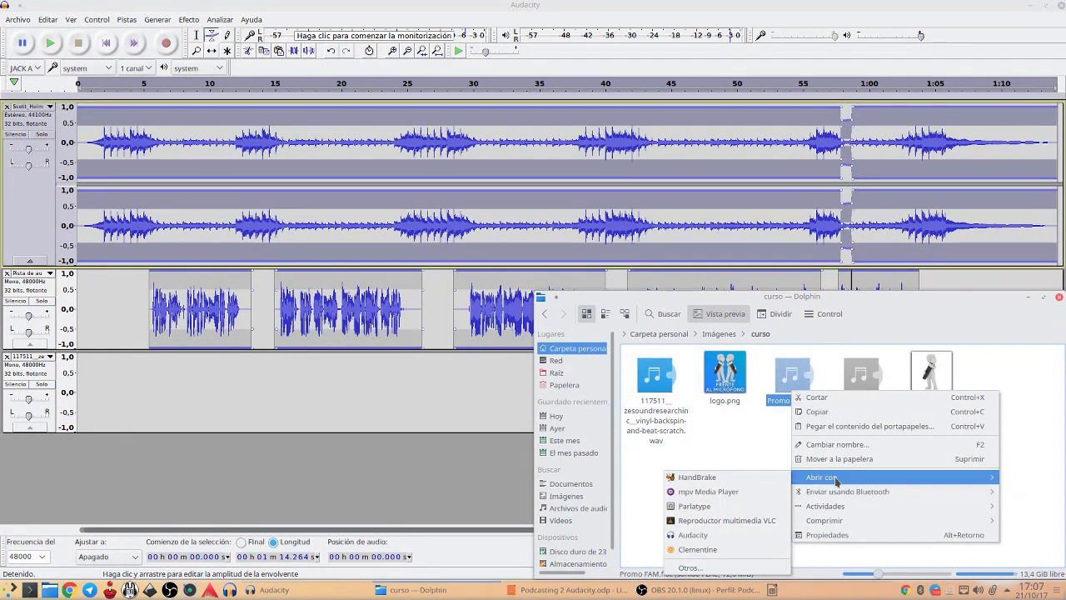
{"action": "left_click", "coordinate": [728, 520]}
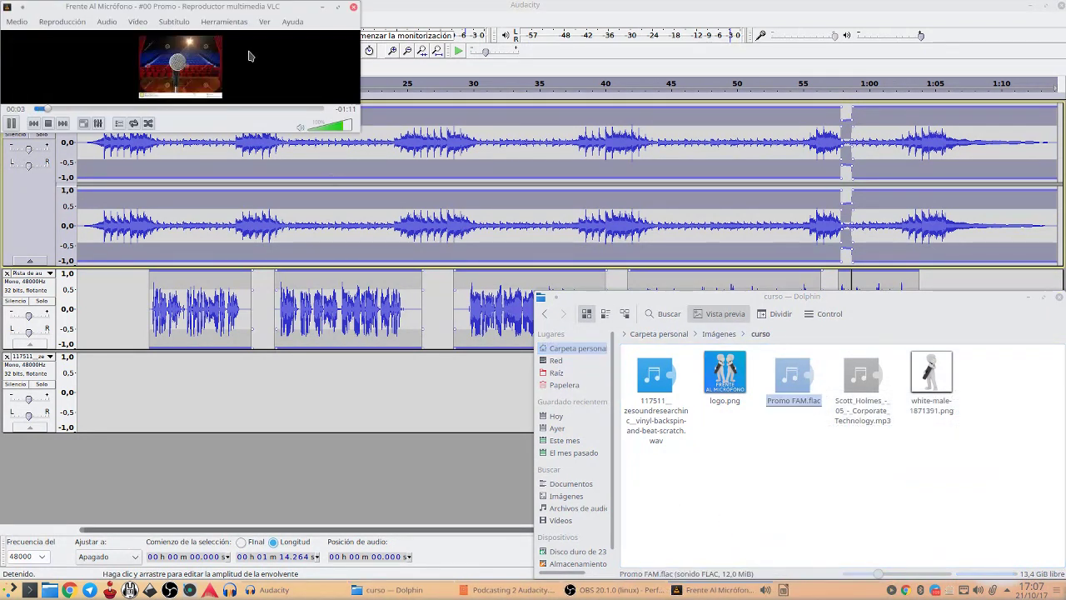
{"action": "left_click", "coordinate": [353, 7]}
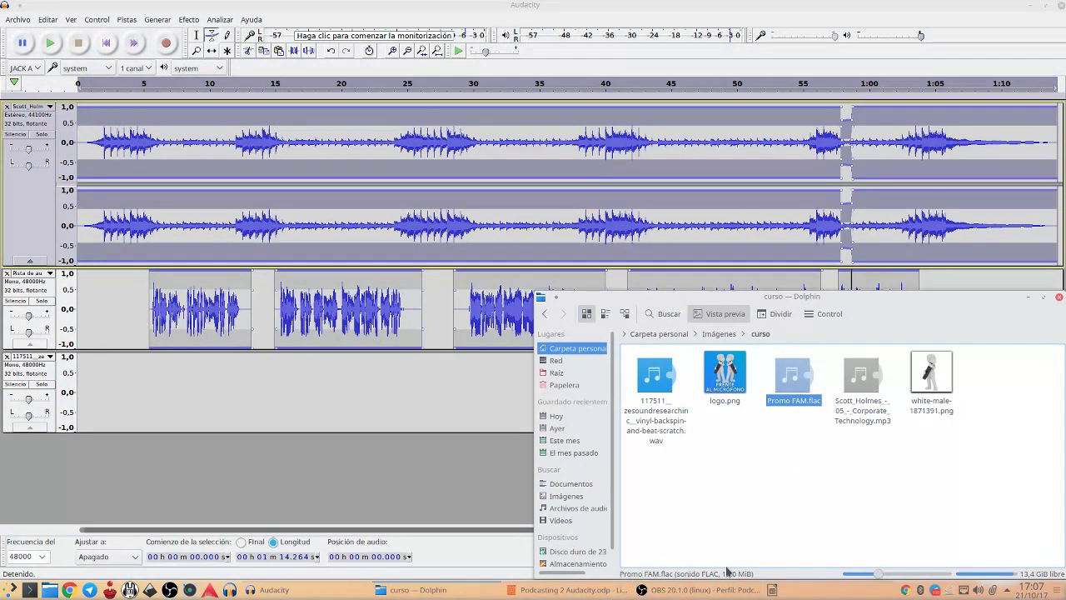
Step: Return to Audacity and export the mix as an Ogg Vorbis file named Promo FAM with the existing metadata
{"action": "left_click", "coordinate": [438, 505]}
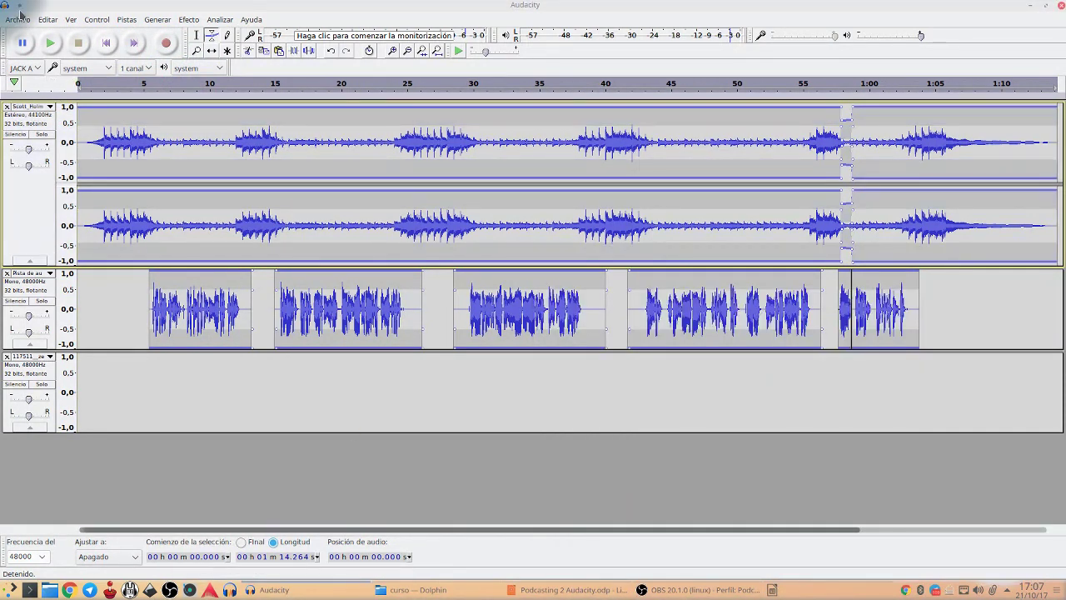
{"action": "left_click", "coordinate": [17, 19]}
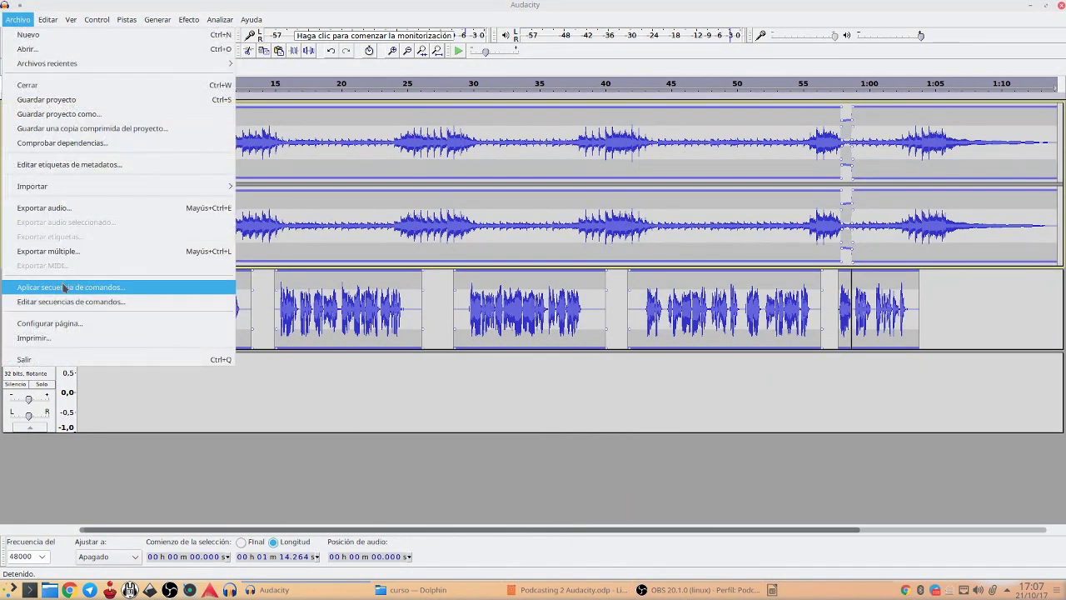
{"action": "left_click", "coordinate": [73, 207]}
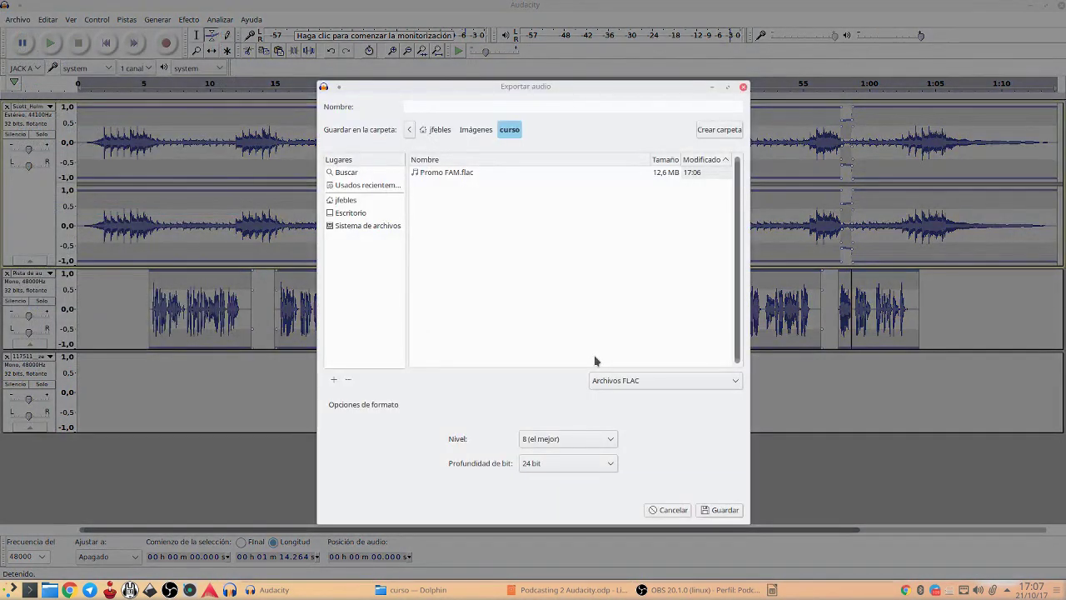
{"action": "left_click", "coordinate": [651, 382]}
{"action": "left_click", "coordinate": [650, 364]}
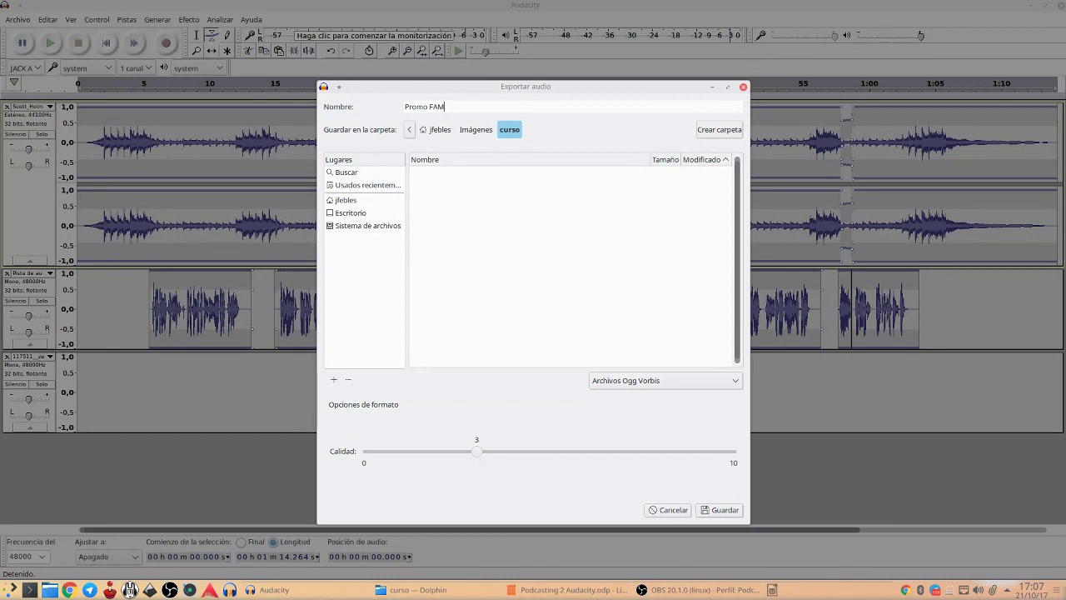
{"action": "left_click", "coordinate": [723, 510]}
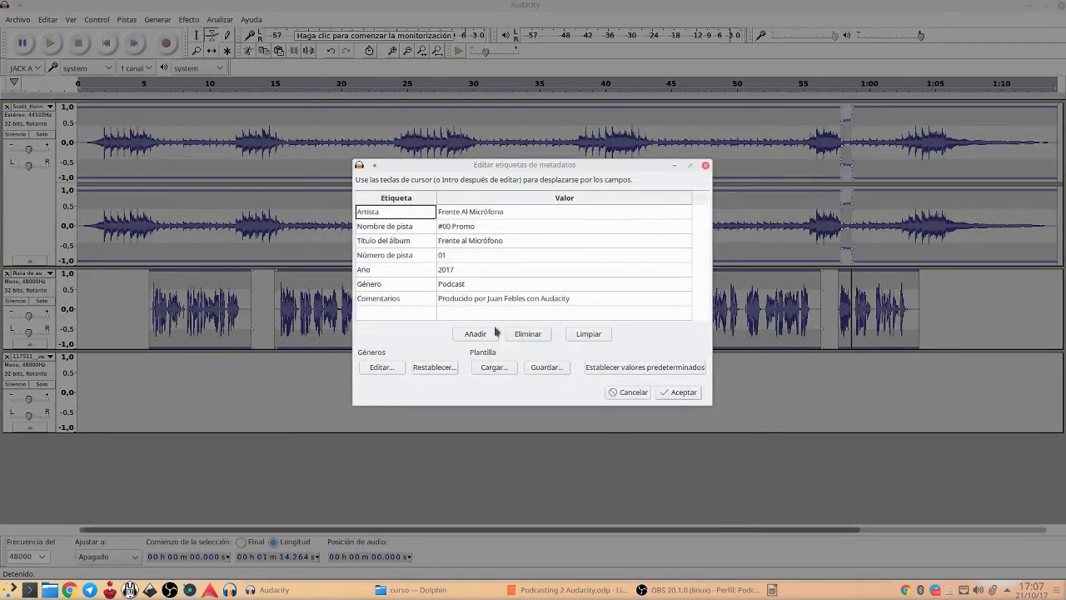
{"action": "left_click", "coordinate": [685, 394]}
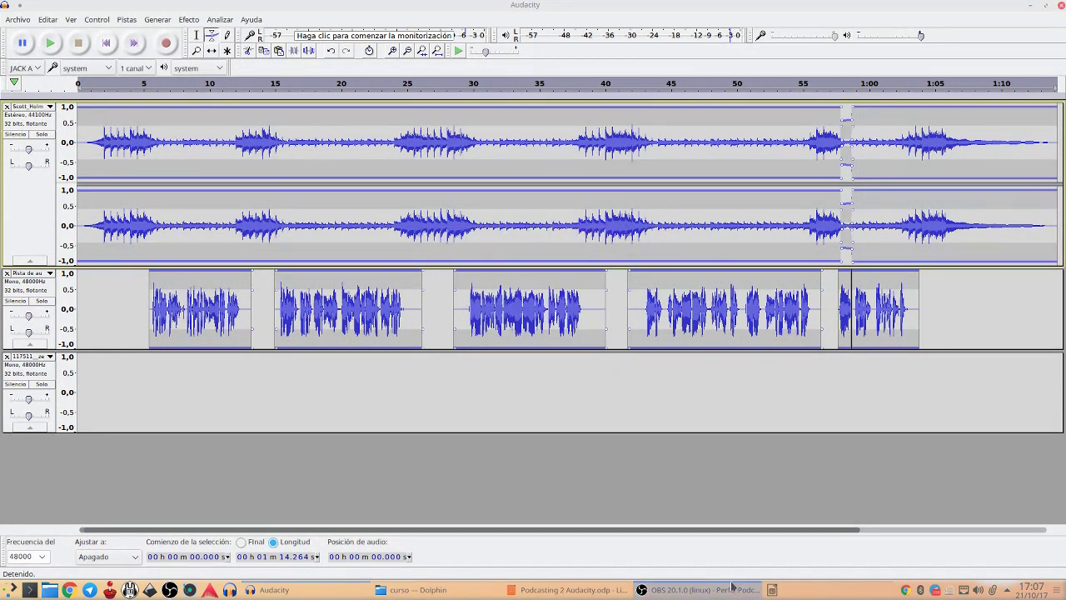
Step: Switch to the Dolphin file manager, play Promo FAM.ogg in VLC to check its audio and tags, and close the player
{"action": "mouse_move", "coordinate": [732, 587]}
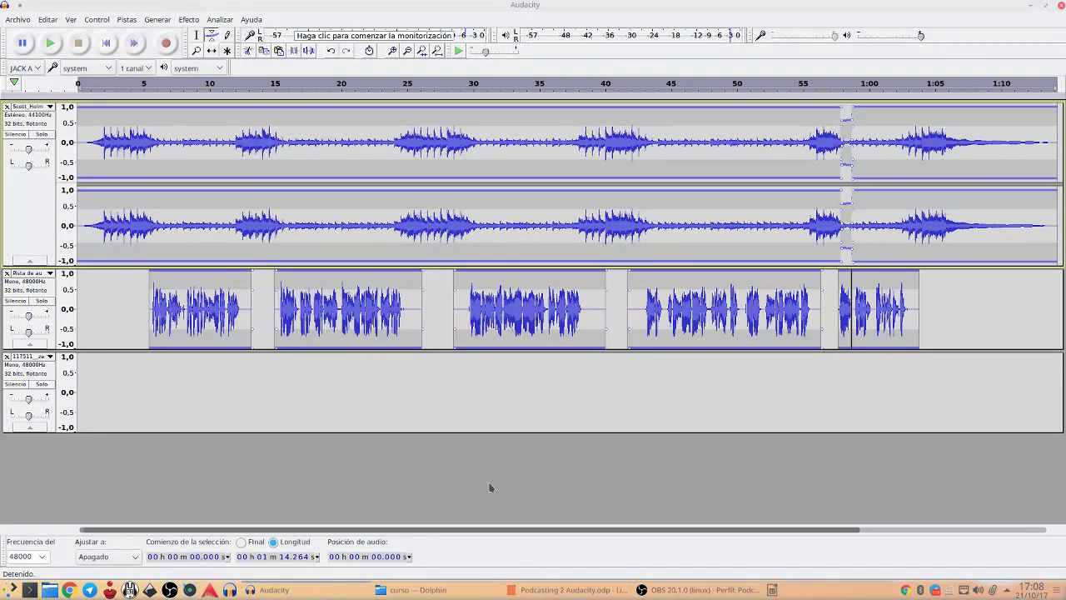
{"action": "left_click", "coordinate": [410, 590]}
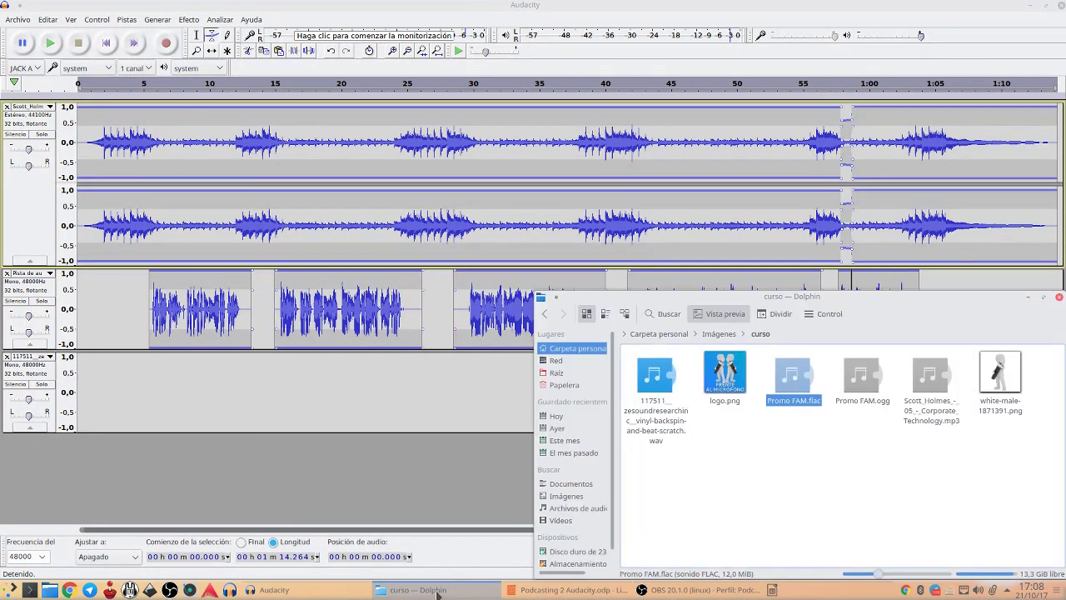
{"action": "left_click_drag", "start_coordinate": [867, 304], "coordinate": [658, 157]}
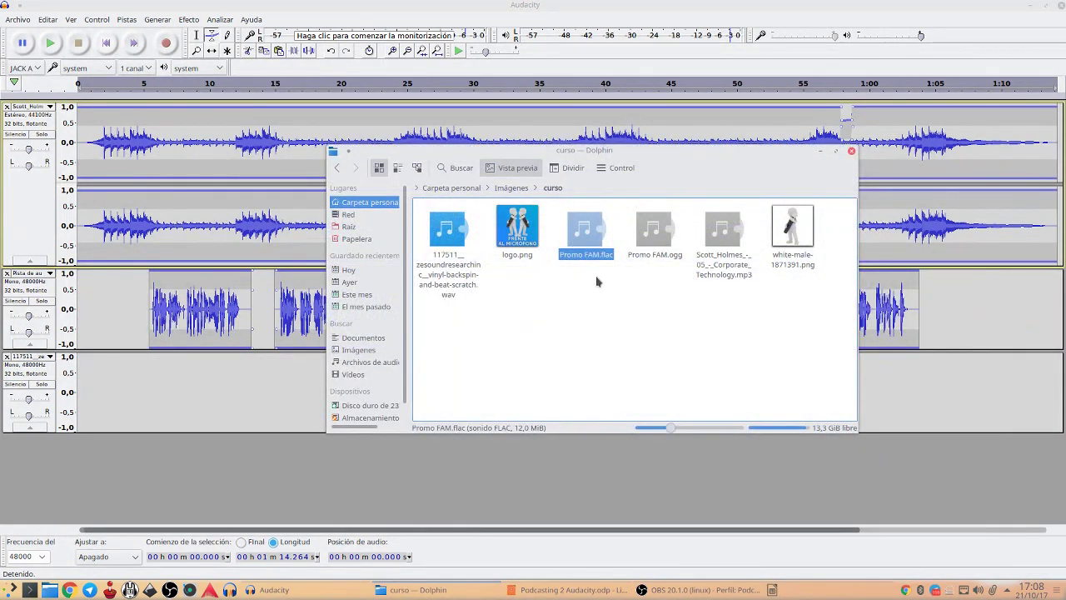
{"action": "right_click", "coordinate": [657, 239]}
{"action": "mouse_move", "coordinate": [675, 324]}
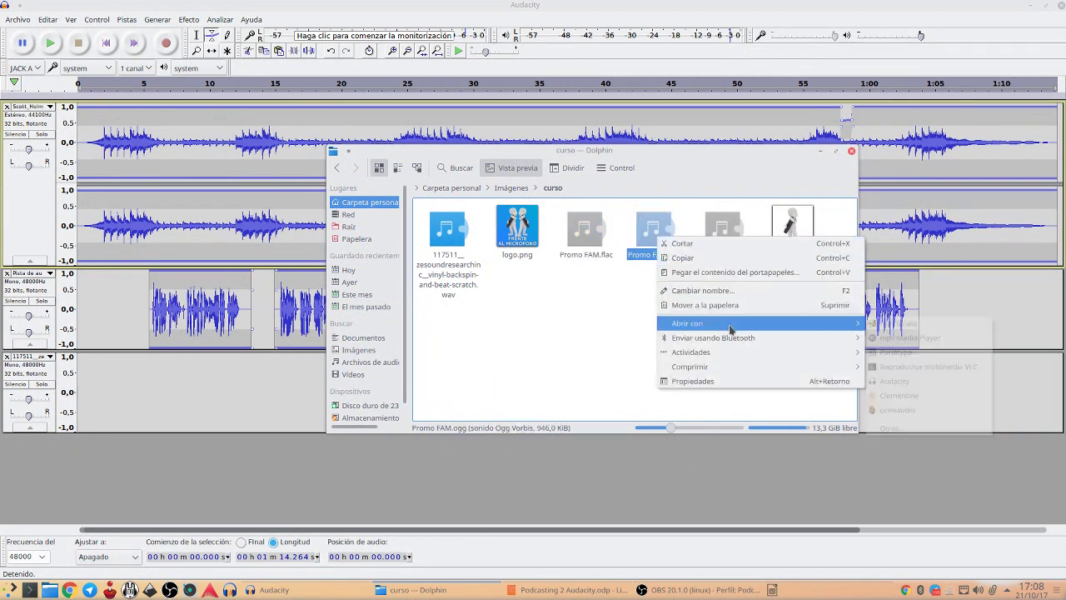
{"action": "left_click", "coordinate": [918, 367]}
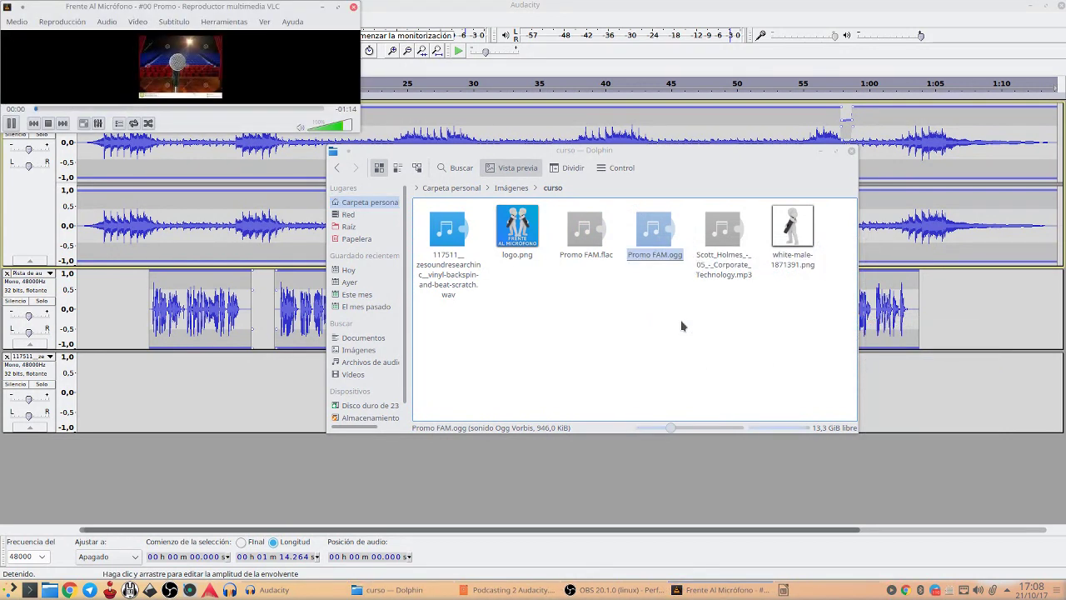
{"action": "left_click", "coordinate": [355, 10]}
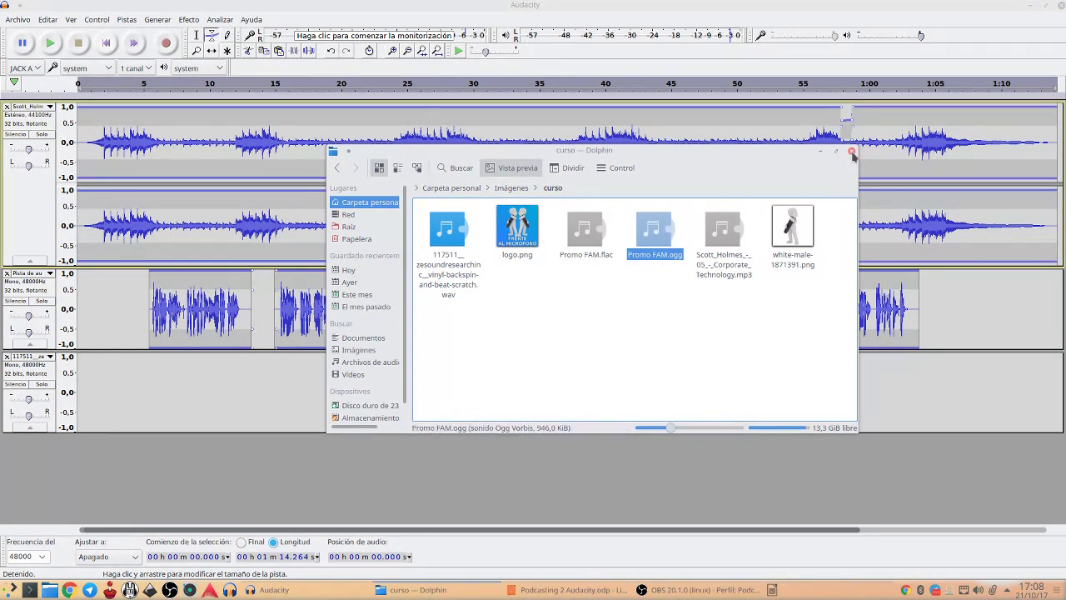
{"action": "left_click", "coordinate": [821, 151]}
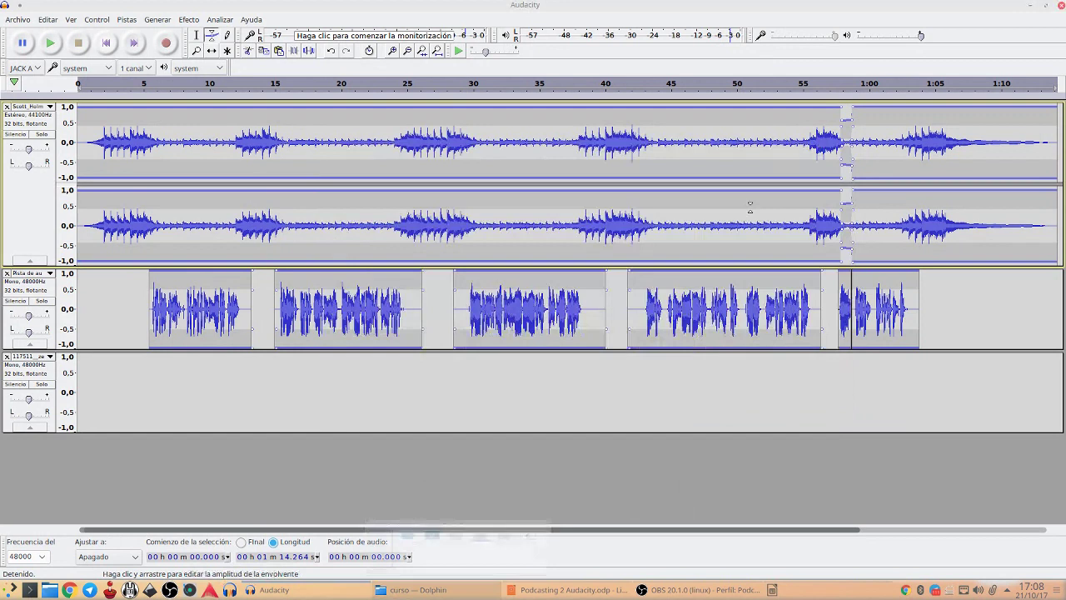
Step: Start exporting the mix in Audacity as MP3 with a constant bit rate of 80 kbps
{"action": "left_click", "coordinate": [18, 19]}
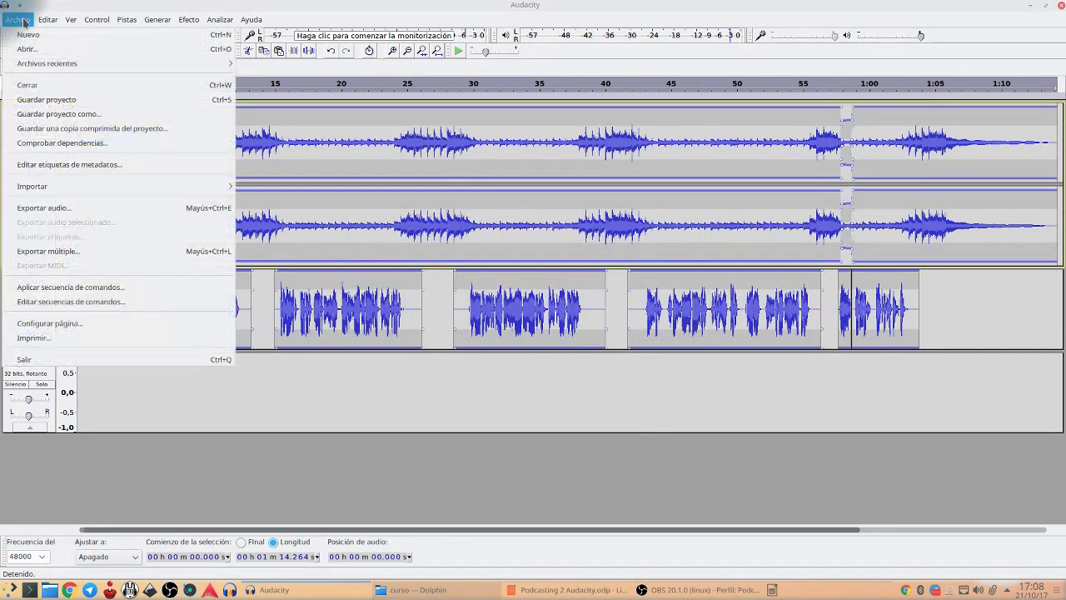
{"action": "left_click", "coordinate": [42, 208]}
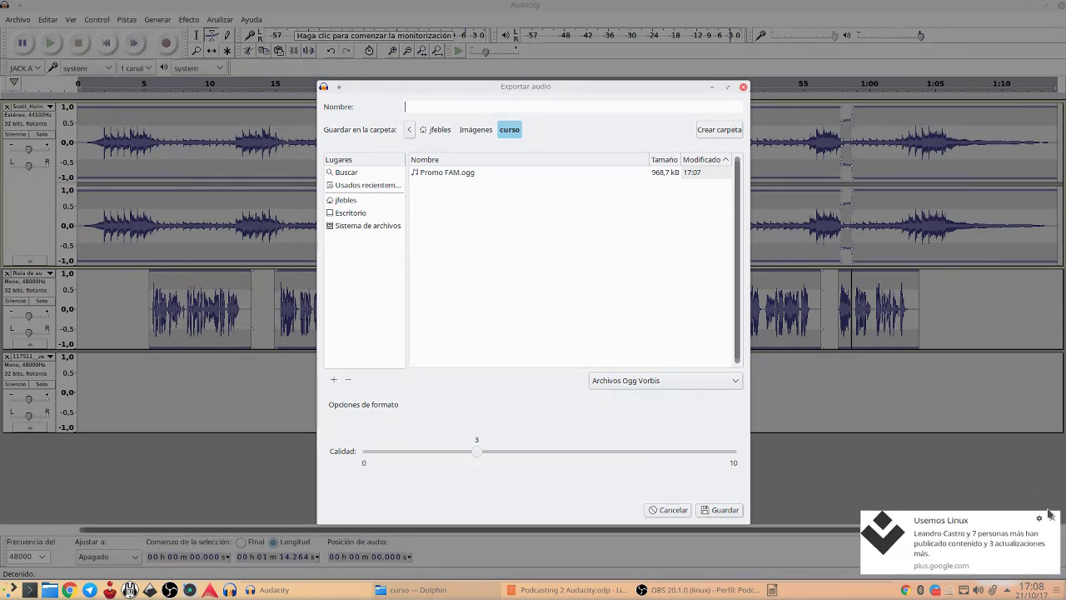
{"action": "left_click", "coordinate": [658, 381]}
{"action": "left_click", "coordinate": [655, 364]}
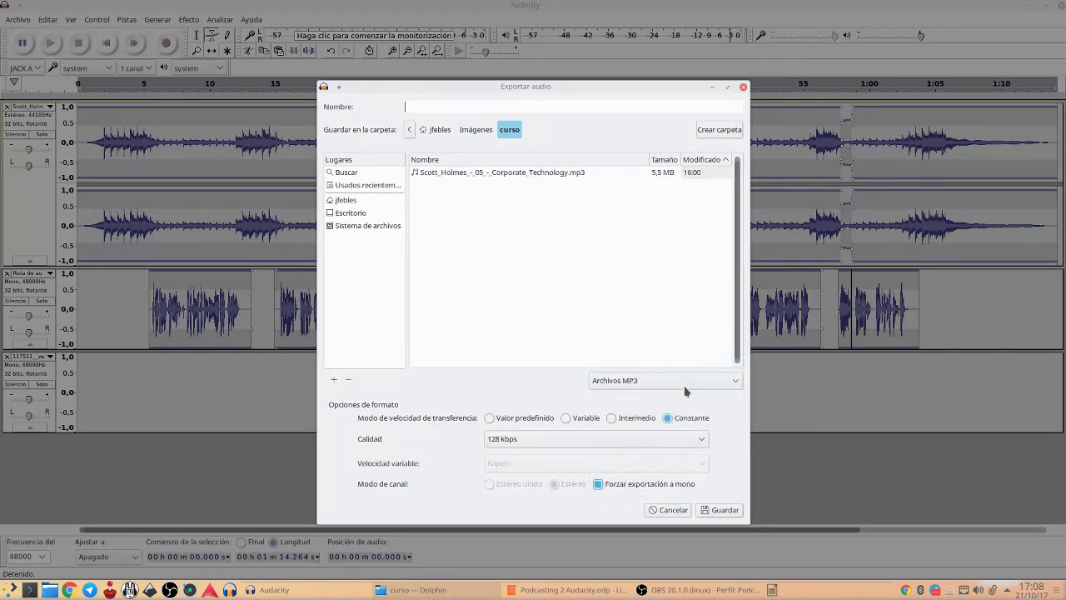
{"action": "left_click", "coordinate": [691, 442]}
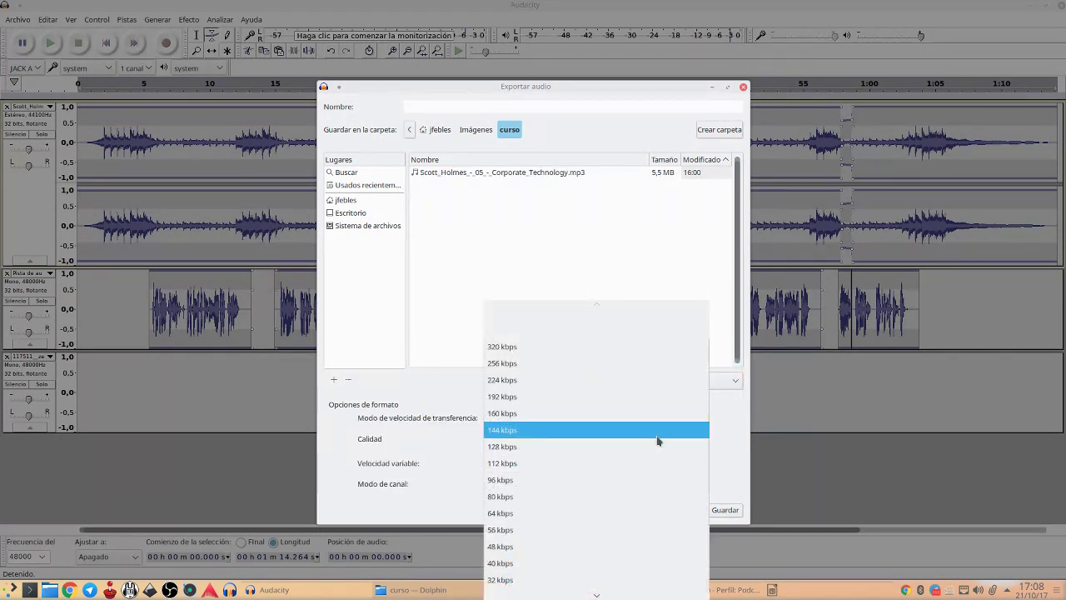
{"action": "left_click", "coordinate": [637, 498]}
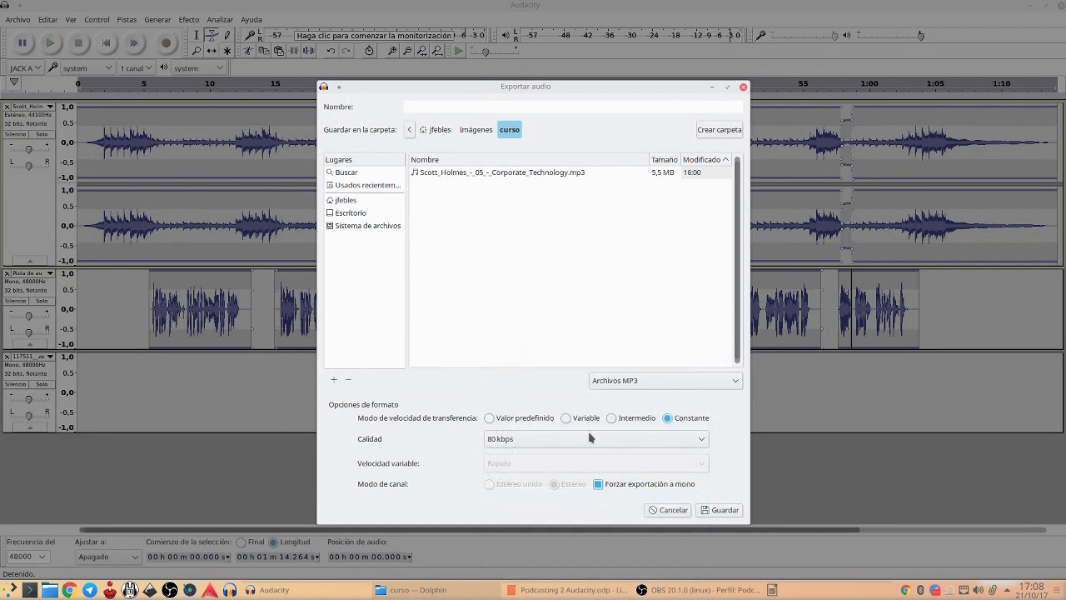
{"action": "left_click", "coordinate": [656, 441]}
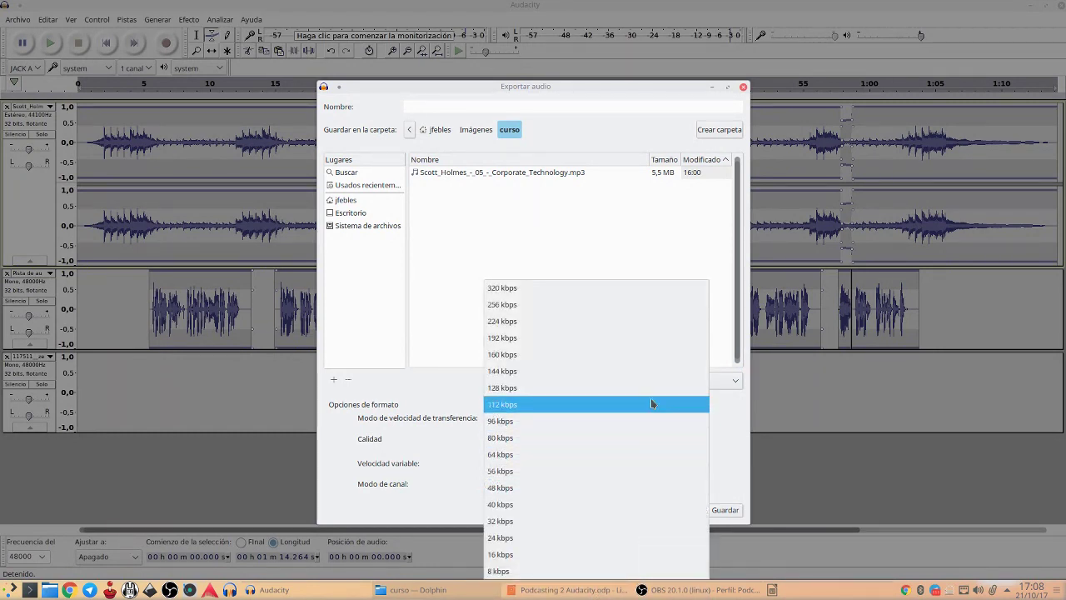
{"action": "left_click", "coordinate": [650, 438]}
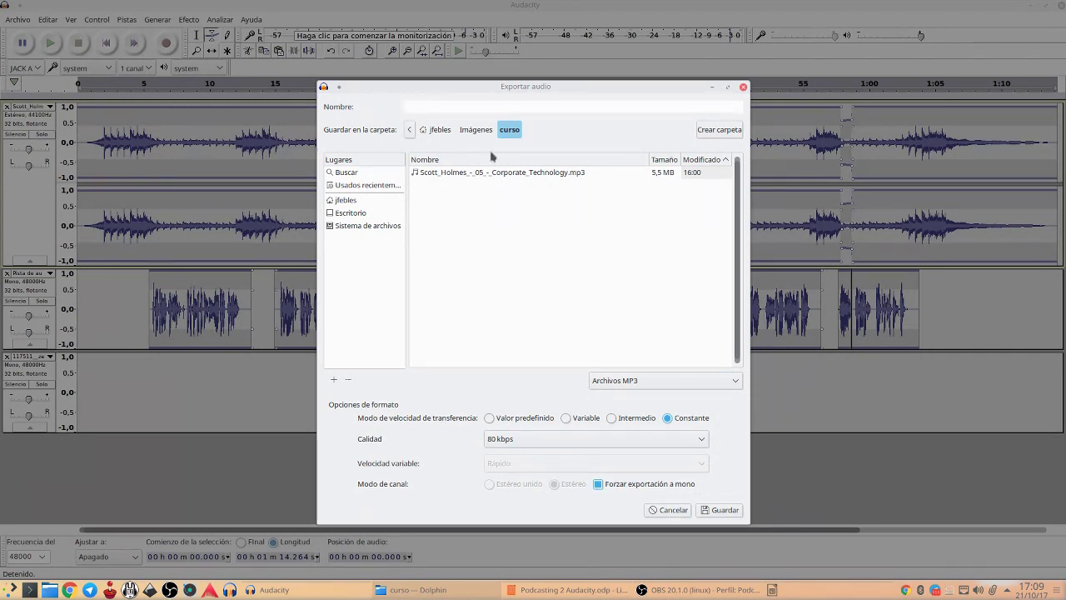
Step: Name the MP3 export Promo FAM, save it and accept the existing metadata tags
{"action": "left_click", "coordinate": [485, 109]}
{"action": "type", "text": "Promo FAM"}
{"action": "key", "text": "Return"}
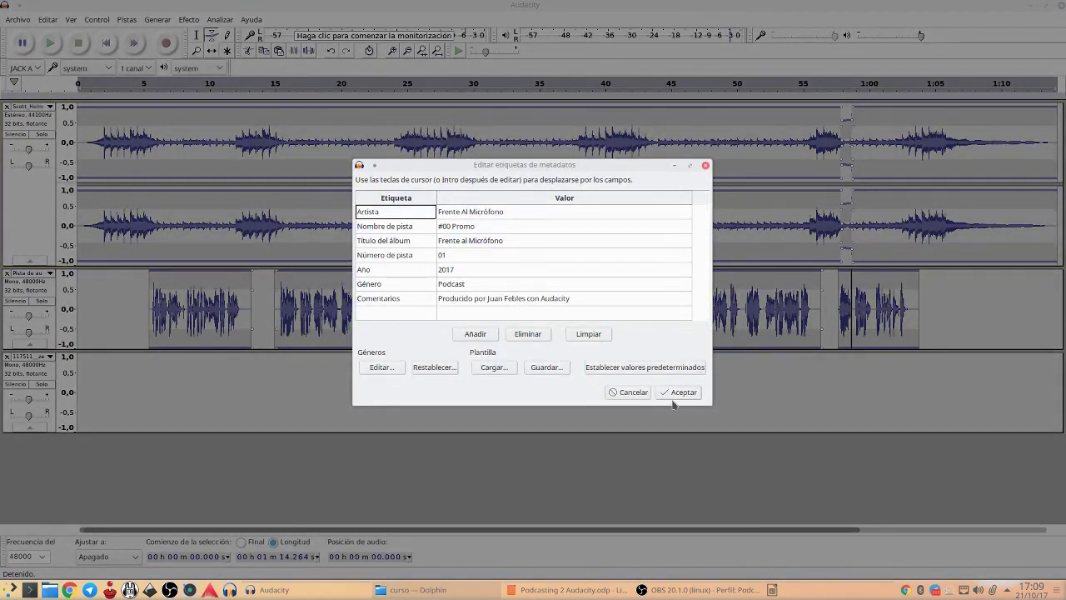
{"action": "left_click", "coordinate": [678, 396]}
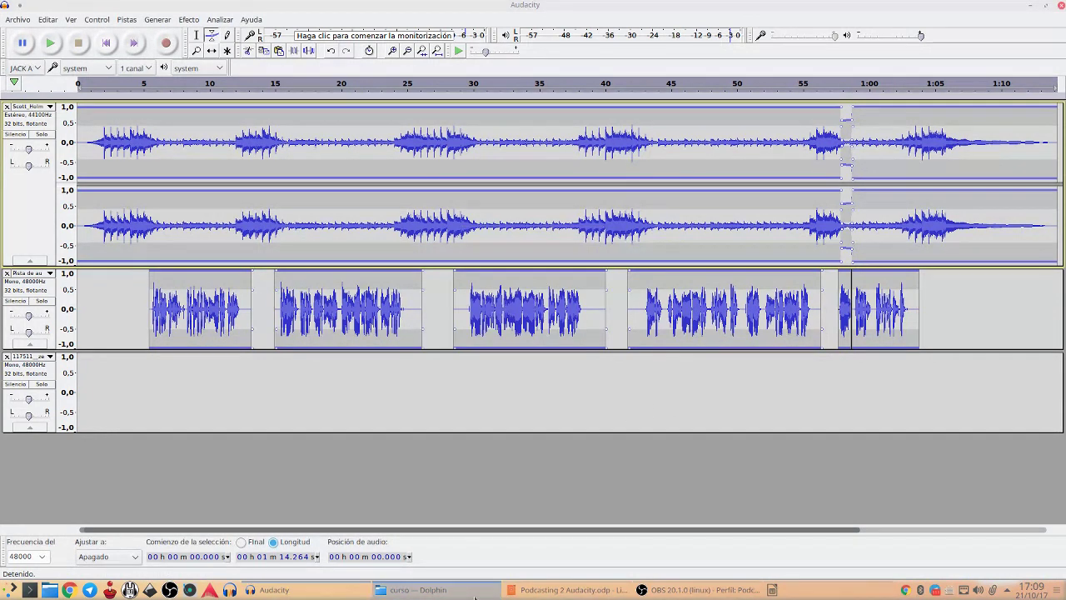
Step: Switch to Dolphin and compare the file sizes of the exported Promo FAM MP3, Ogg and FLAC files
{"action": "left_click", "coordinate": [416, 590]}
{"action": "left_click", "coordinate": [685, 256]}
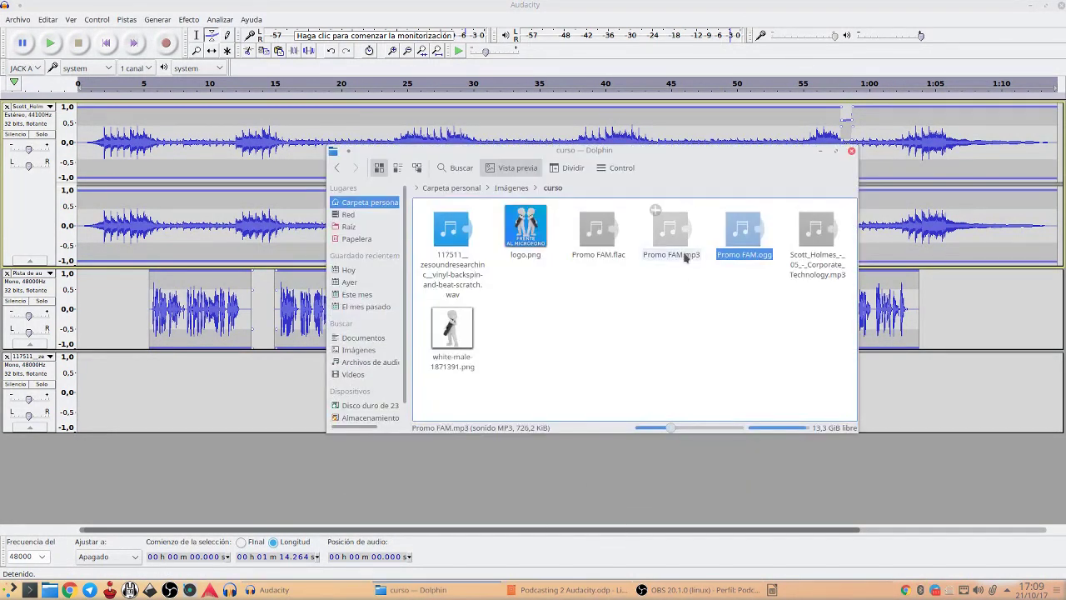
{"action": "left_click", "coordinate": [744, 250]}
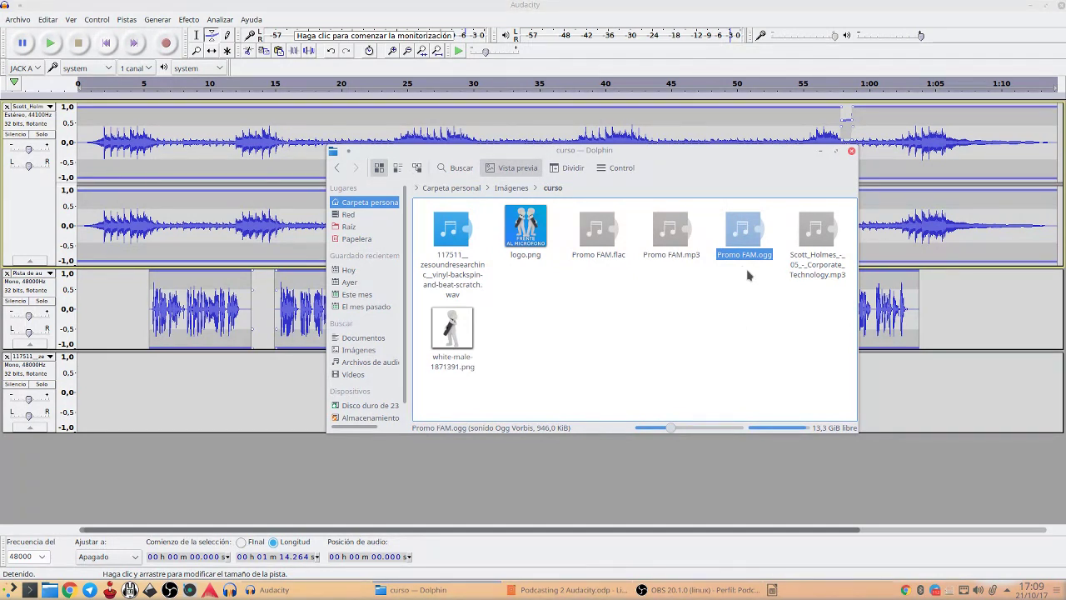
{"action": "left_click", "coordinate": [674, 250]}
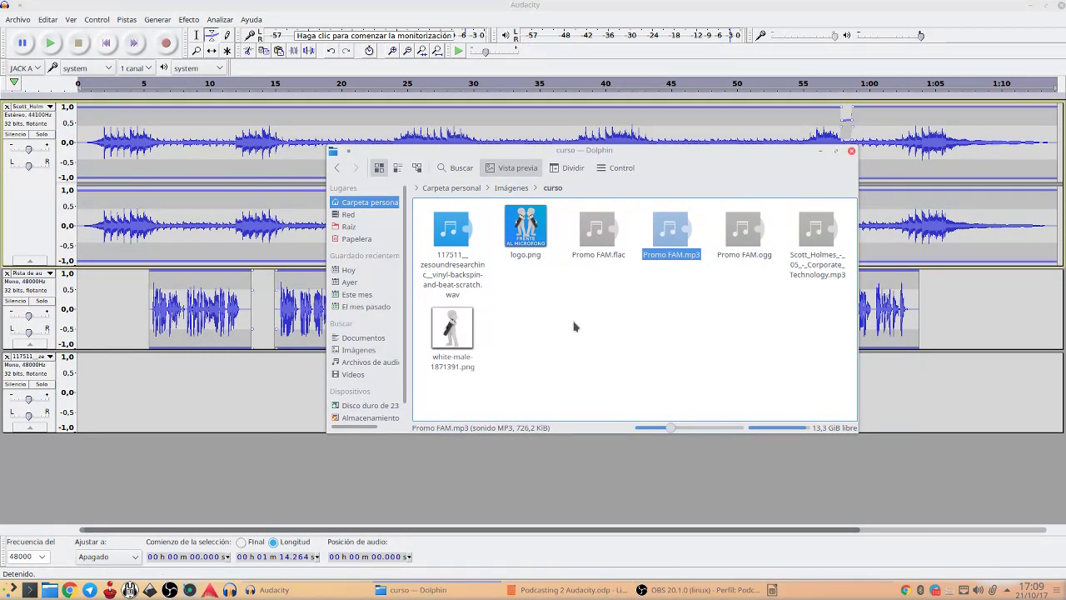
{"action": "left_click", "coordinate": [602, 233]}
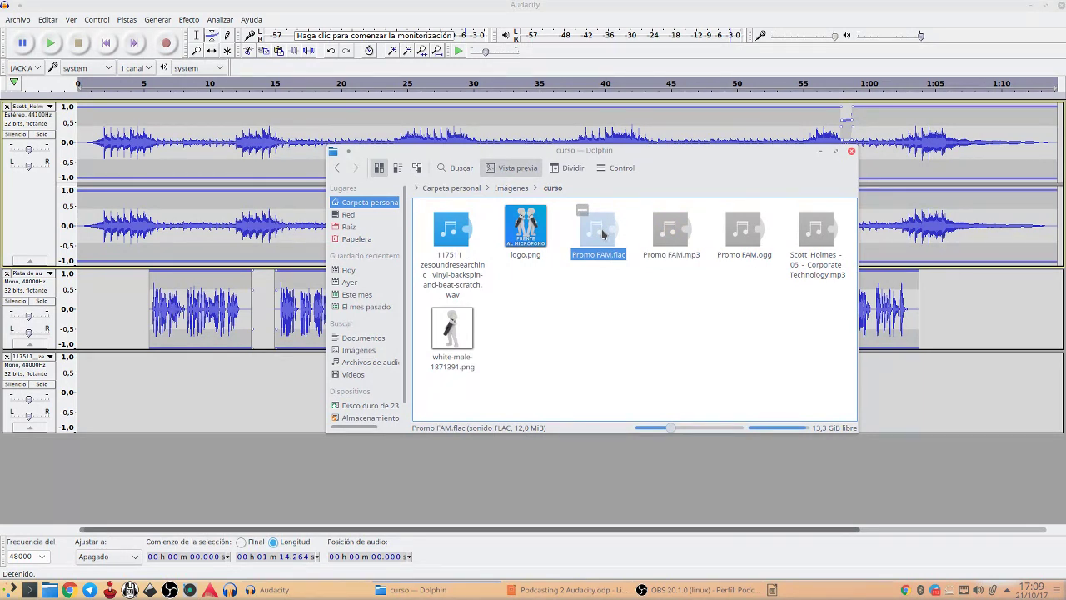
{"action": "left_click", "coordinate": [647, 328]}
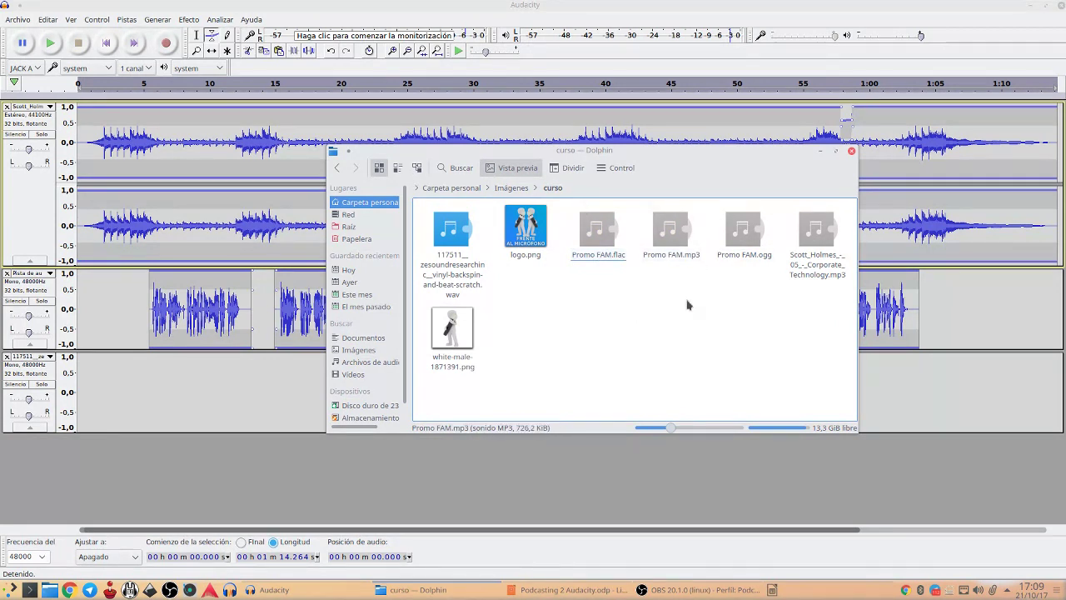
{"action": "left_click", "coordinate": [378, 468]}
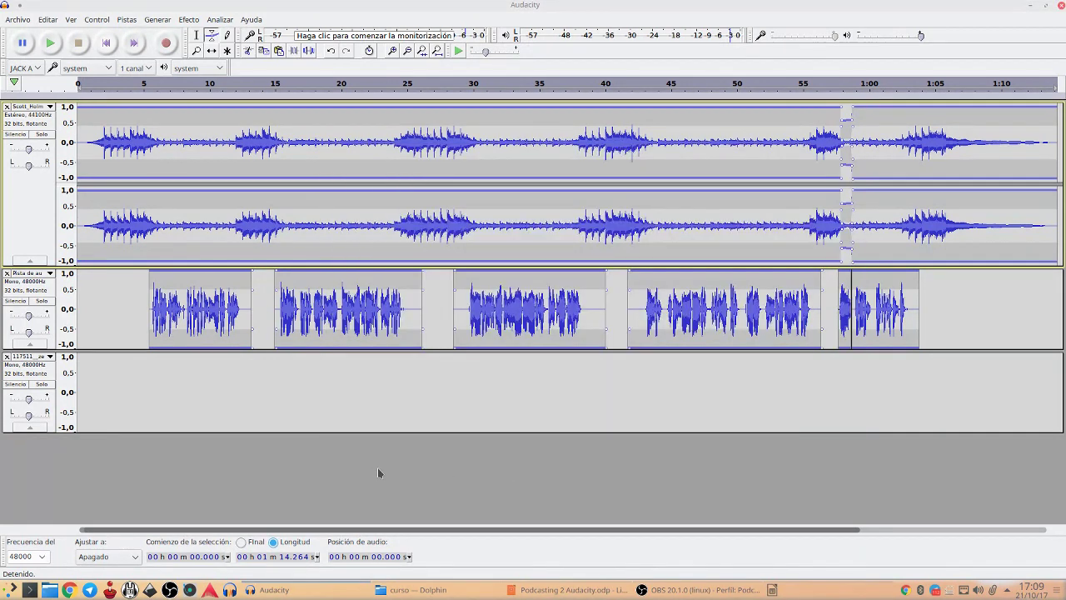
Step: Remove the effect and music tracks, and delete about the first 1 s of the last voice clip, starting near 57.7 s
{"action": "left_click", "coordinate": [7, 358]}
{"action": "left_click", "coordinate": [7, 107]}
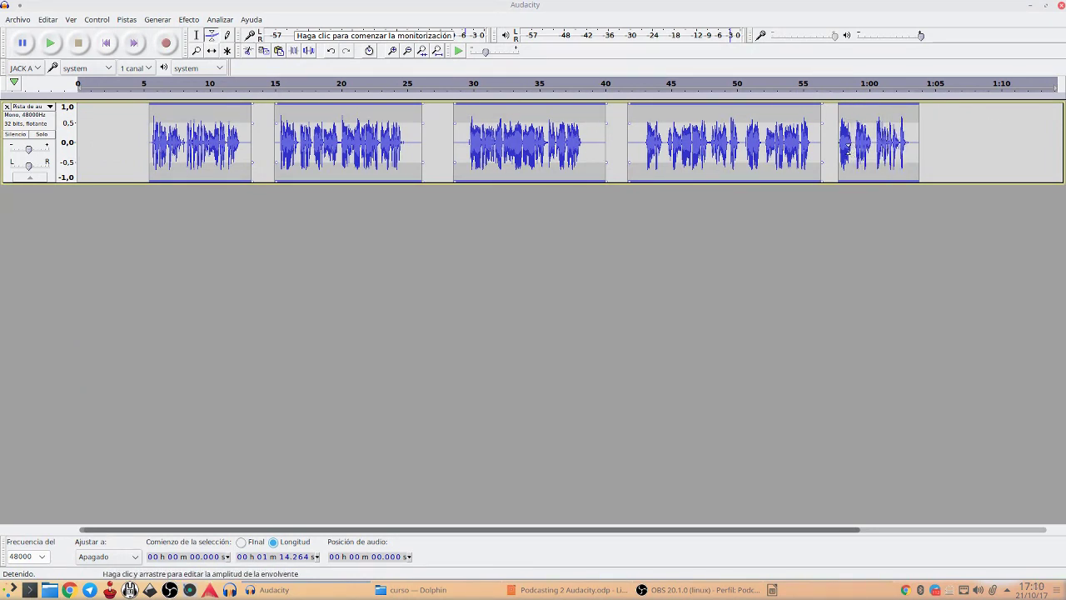
{"action": "left_click_drag", "start_coordinate": [850, 150], "coordinate": [845, 166]}
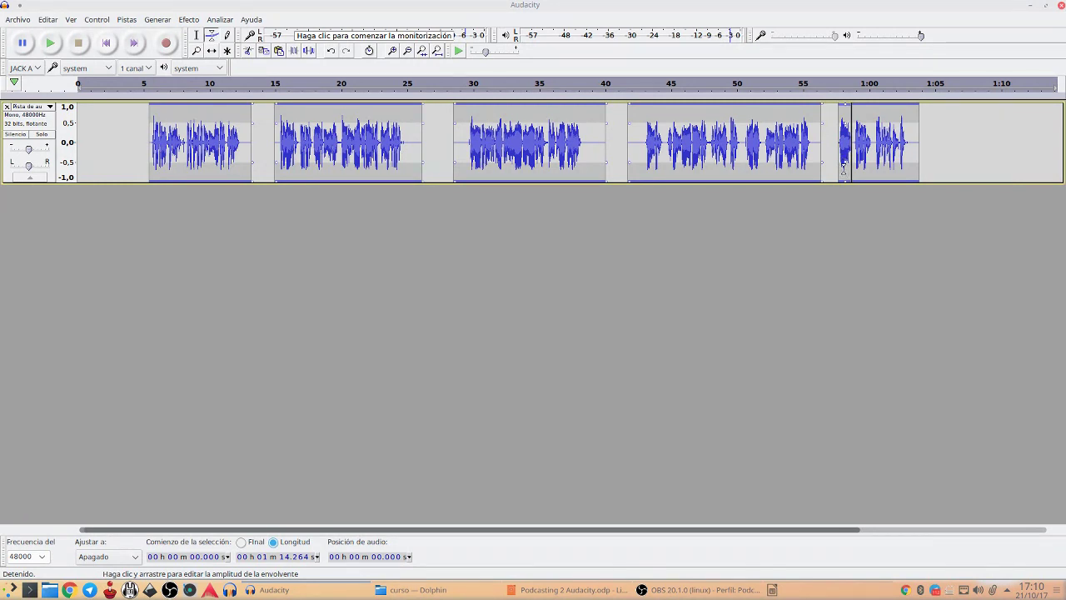
{"action": "key", "text": "F1"}
{"action": "left_click_drag", "start_coordinate": [852, 167], "coordinate": [838, 167]}
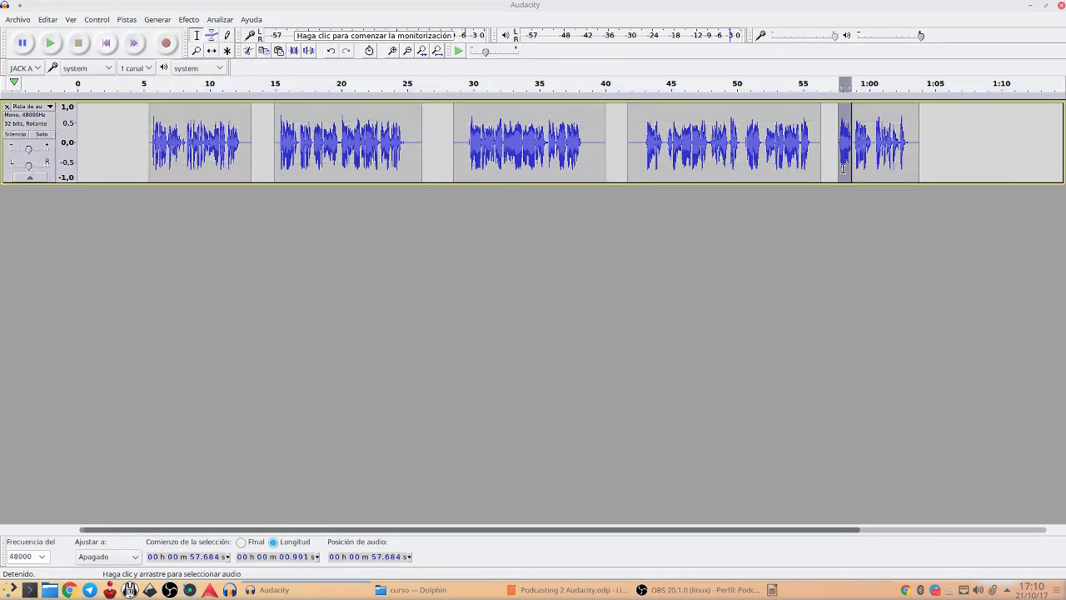
{"action": "key", "text": "Delete"}
Step: Play short passages of the voice track before and after the cut to check the edit
{"action": "left_click", "coordinate": [749, 147]}
{"action": "key", "text": "space"}
{"action": "left_click", "coordinate": [846, 144]}
{"action": "key", "text": "space"}
{"action": "key", "text": "space"}
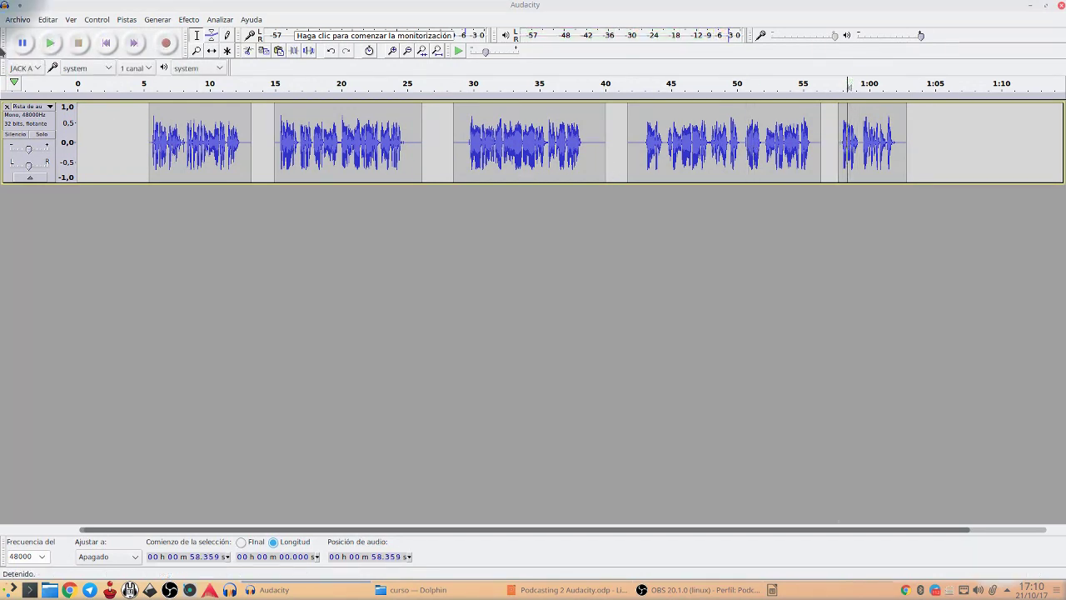
Step: Export the voice track as a FLAC file named voz promo FAM, accepting the metadata tags
{"action": "left_click", "coordinate": [18, 19]}
{"action": "left_click", "coordinate": [59, 209]}
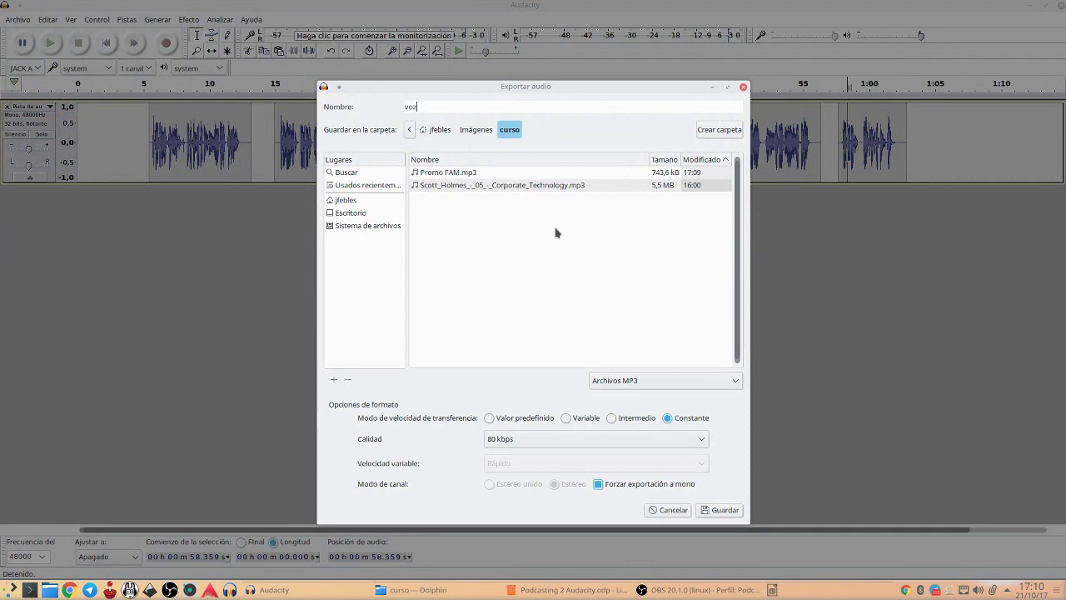
{"action": "type", "text": "voz promo FAM"}
{"action": "left_click", "coordinate": [629, 377]}
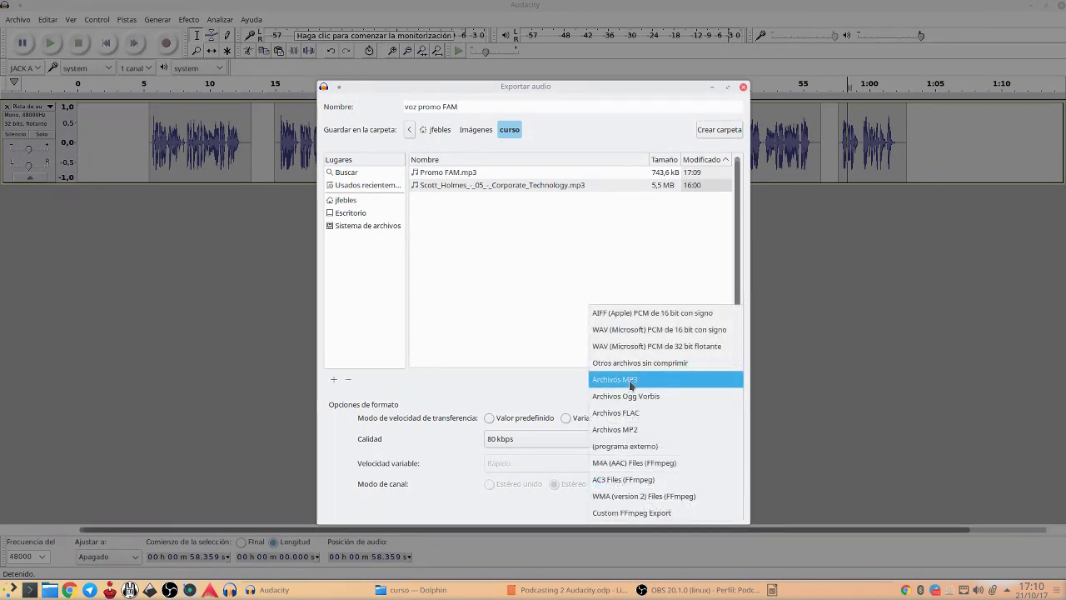
{"action": "left_click", "coordinate": [638, 413]}
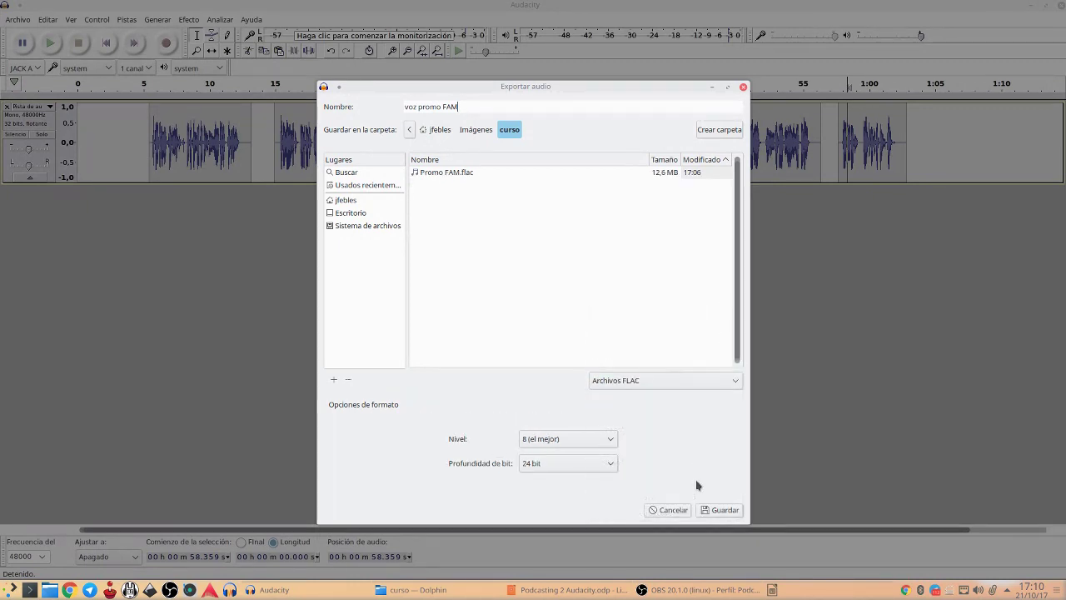
{"action": "left_click", "coordinate": [721, 512]}
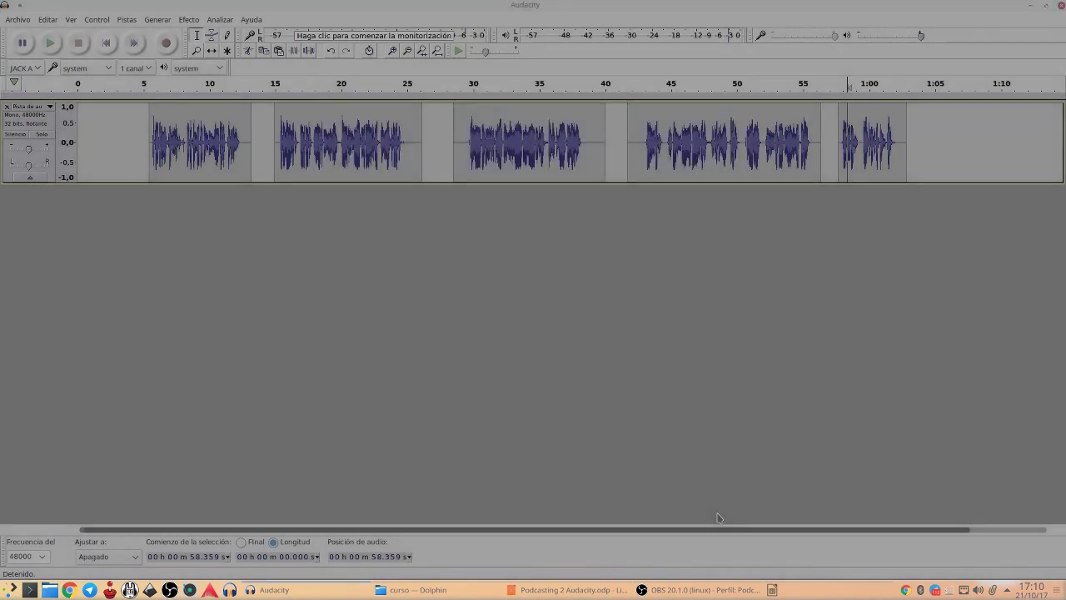
{"action": "left_click", "coordinate": [691, 391]}
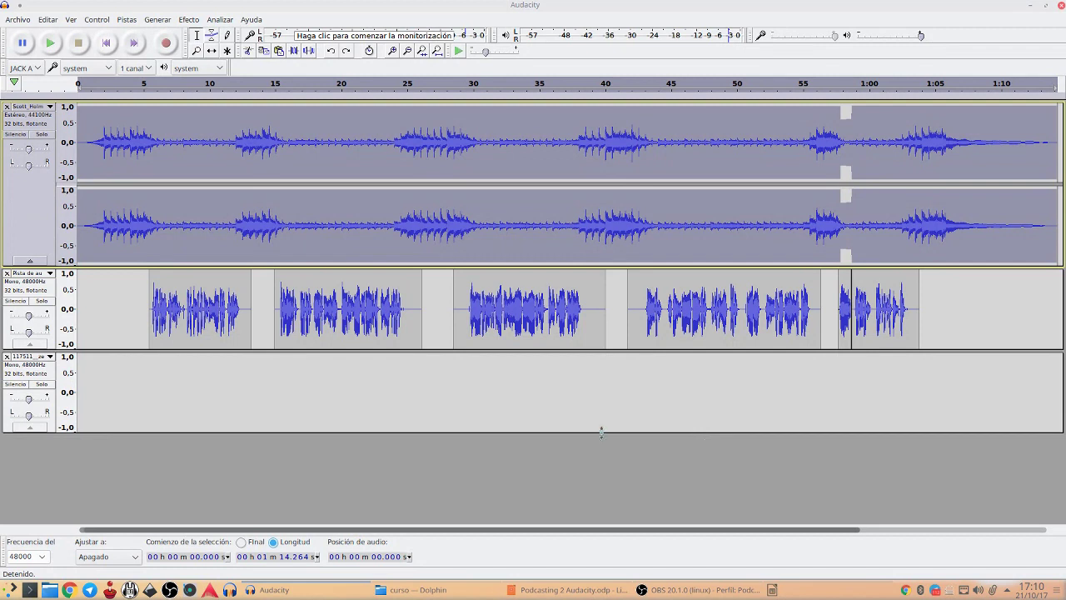
Step: Remove the empty 117511 sound-effect track and save the project as Promo FAM in the curso folder inside Imágenes
{"action": "left_click", "coordinate": [6, 358]}
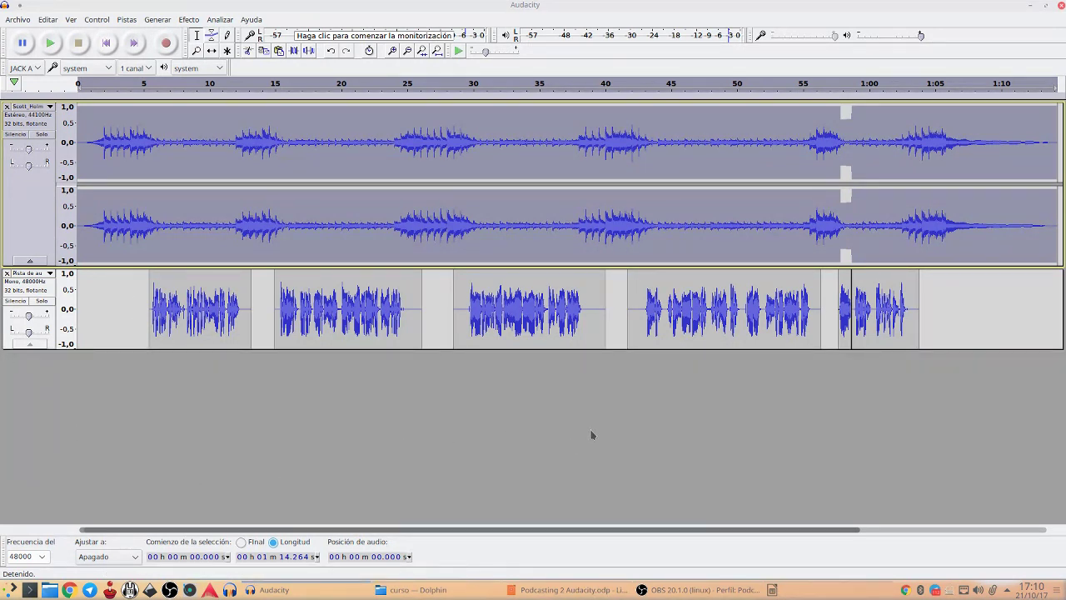
{"action": "left_click", "coordinate": [19, 20]}
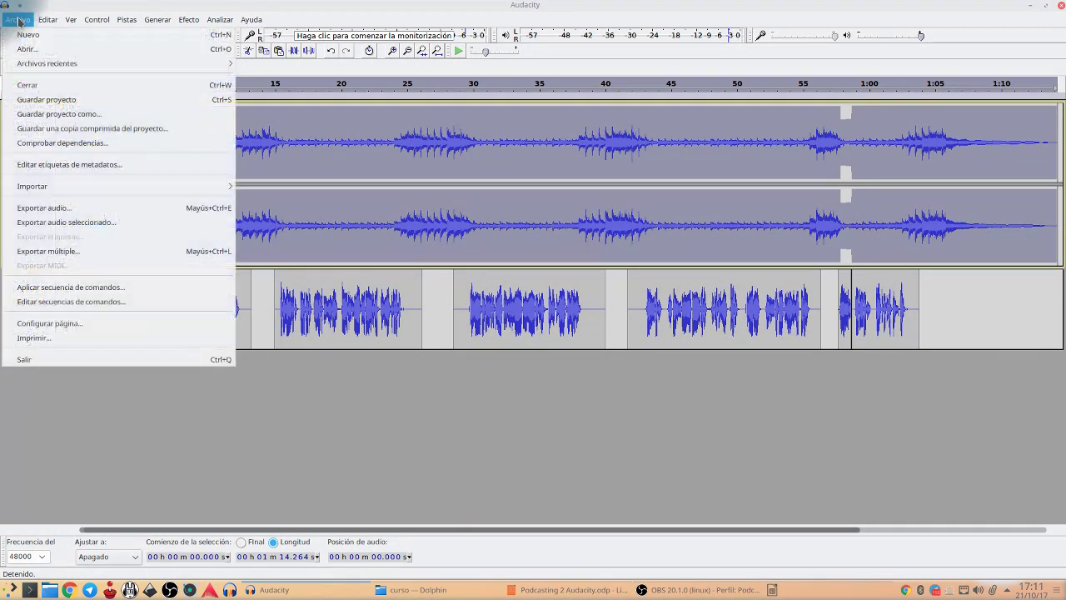
{"action": "left_click", "coordinate": [45, 103]}
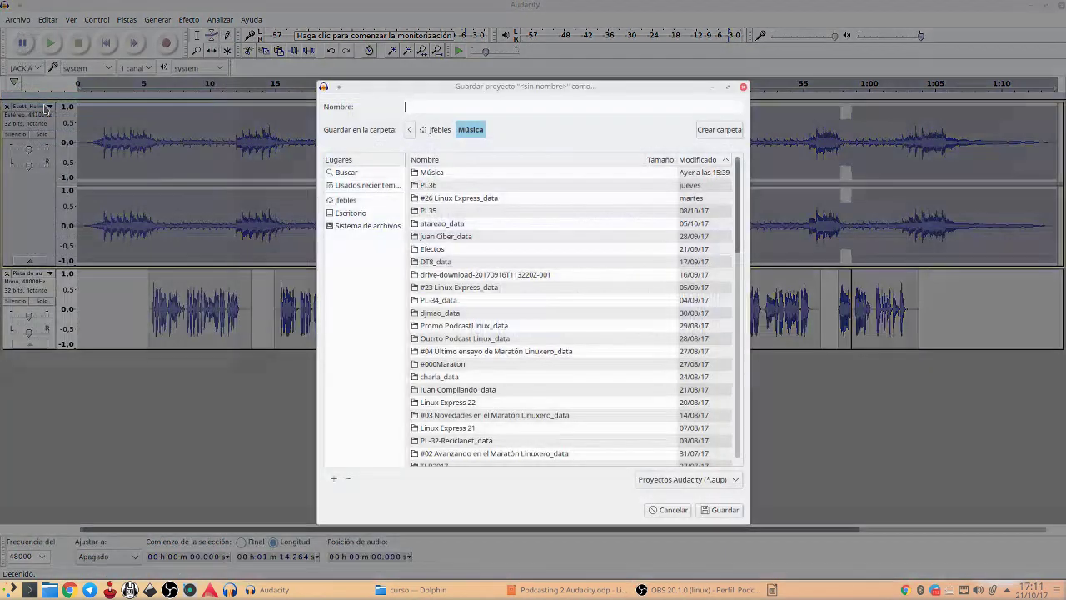
{"action": "left_click", "coordinate": [437, 131]}
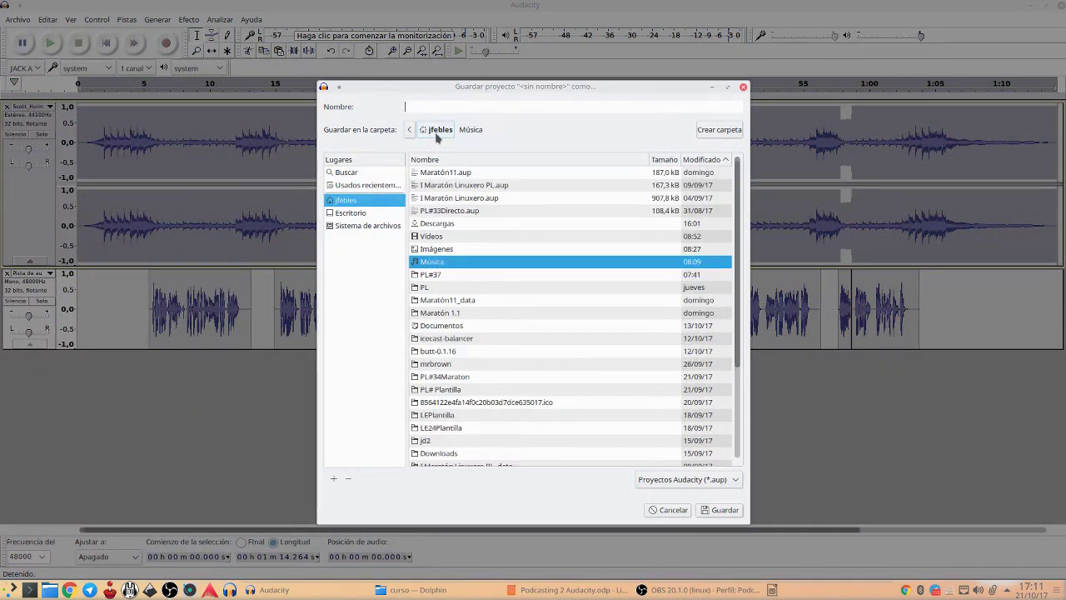
{"action": "double_click", "coordinate": [447, 249]}
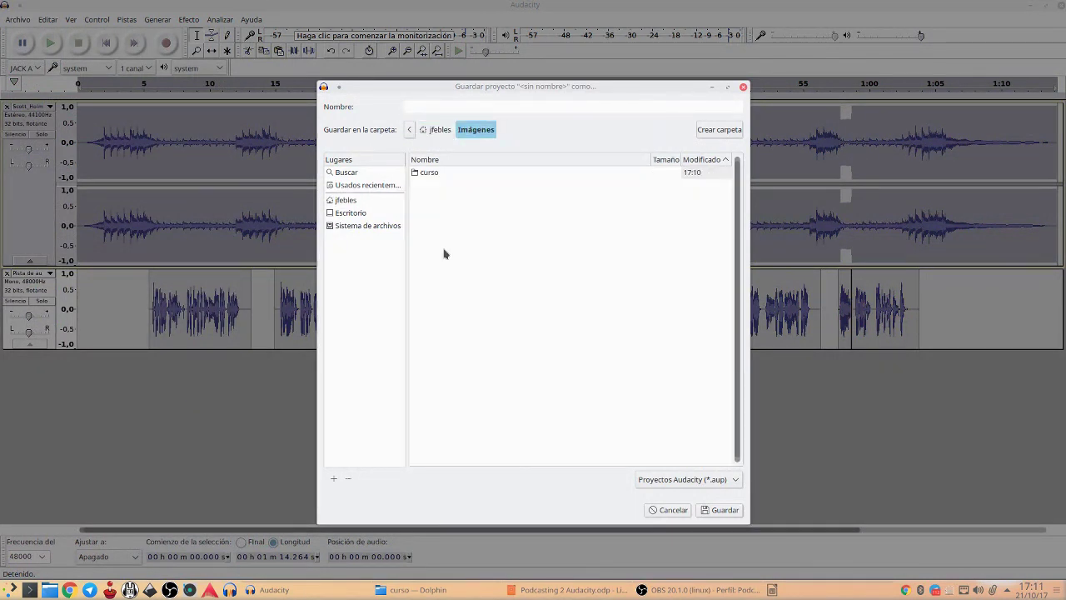
{"action": "double_click", "coordinate": [419, 172]}
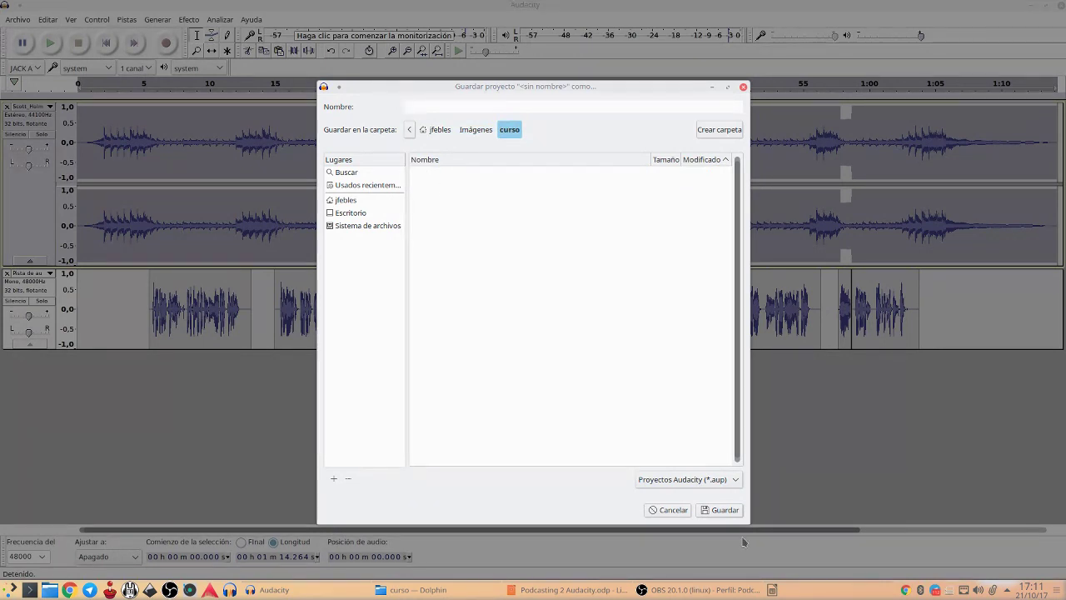
{"action": "left_click", "coordinate": [438, 109]}
{"action": "type", "text": "Promo FAM"}
{"action": "left_click", "coordinate": [723, 511]}
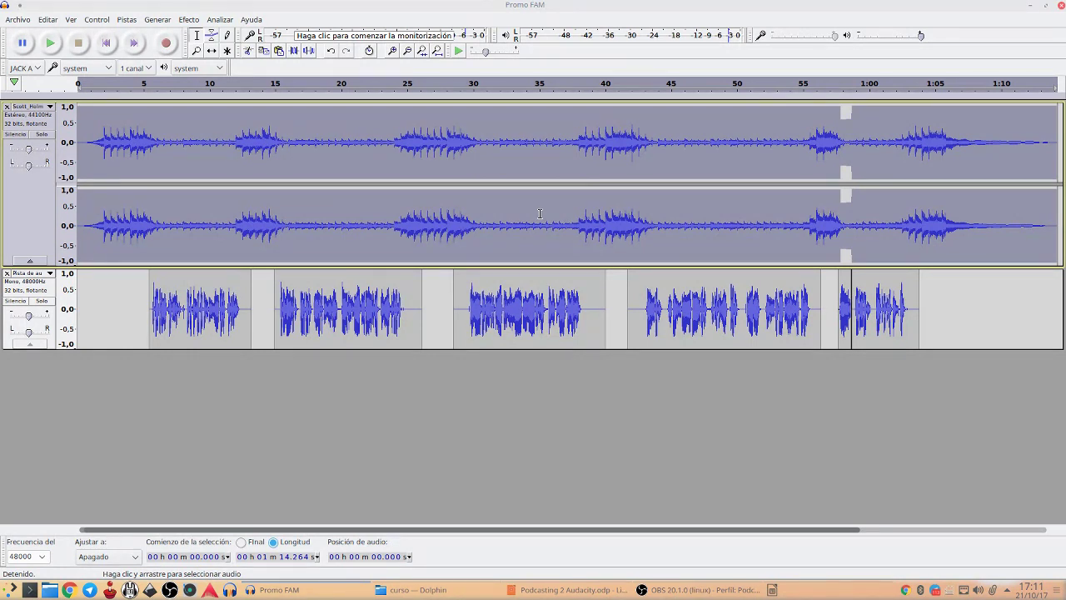
Step: Switch to Dolphin and examine the source music, the sound effect and the exported voz promo FAM file in the curso folder
{"action": "left_click", "coordinate": [412, 590]}
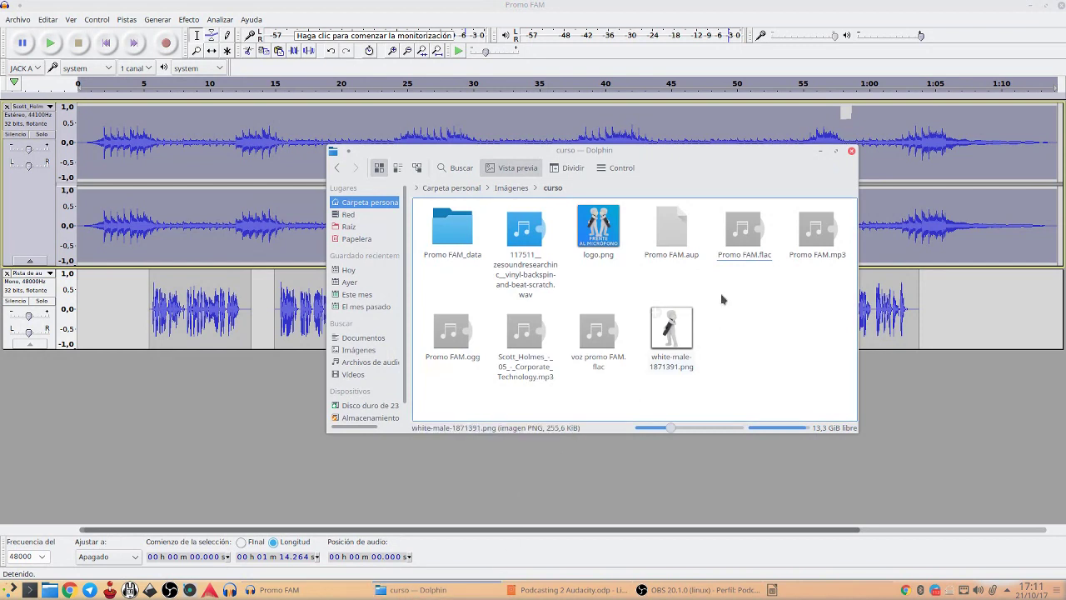
{"action": "left_click", "coordinate": [536, 369]}
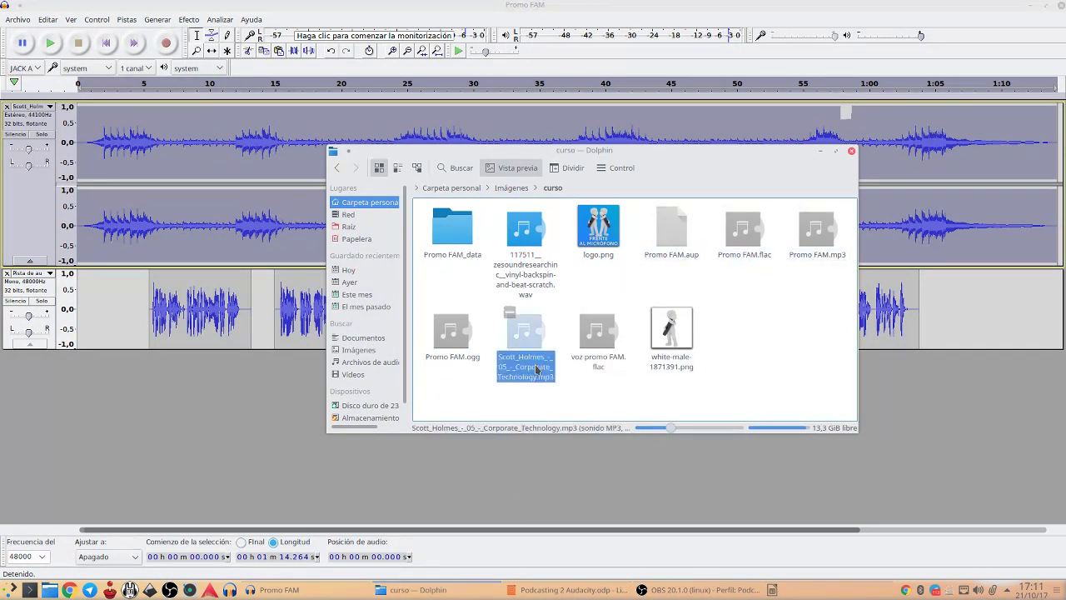
{"action": "left_click", "coordinate": [518, 289]}
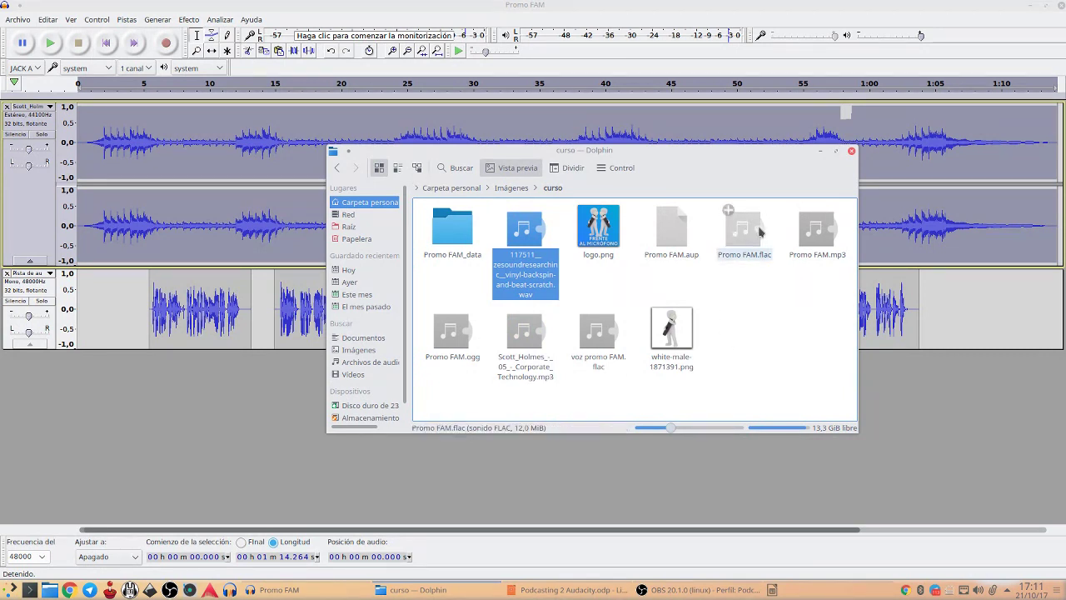
{"action": "left_click", "coordinate": [596, 337]}
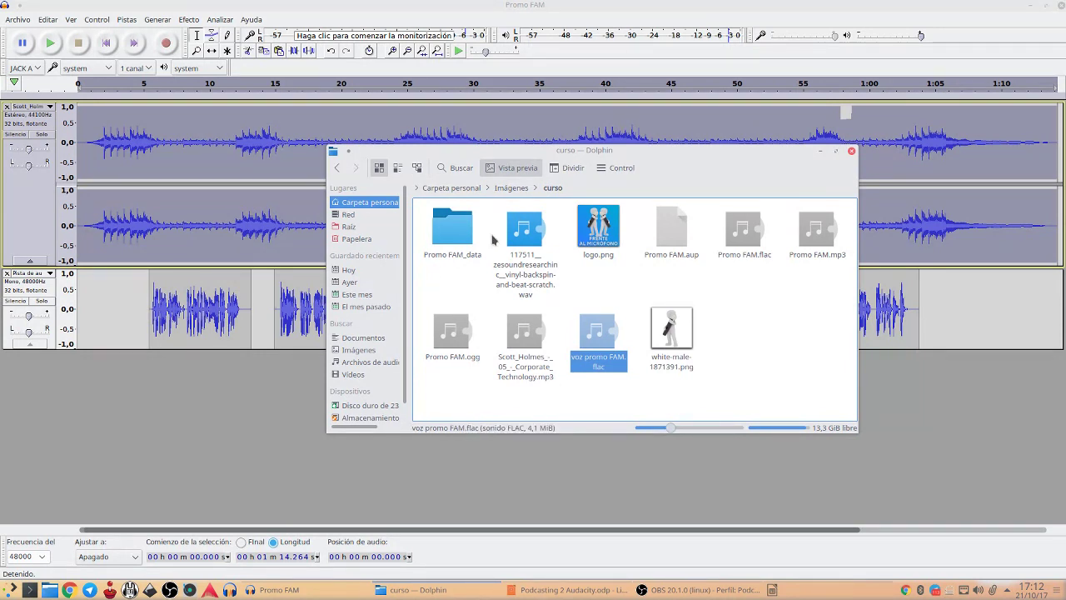
{"action": "left_click", "coordinate": [820, 152]}
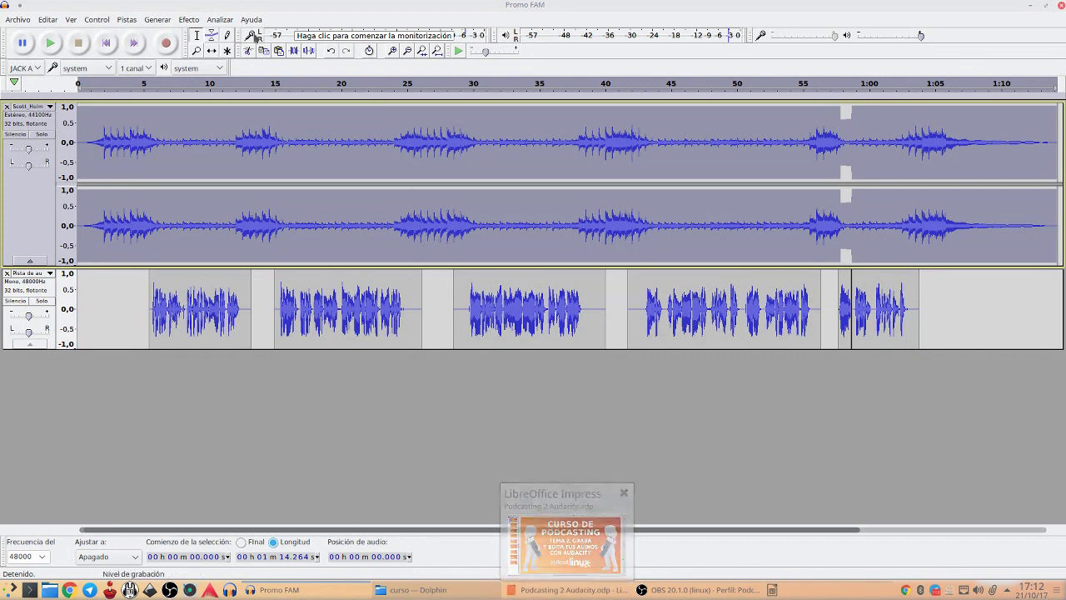
Step: Bring Dolphin back and compare the details of the exported Promo FAM MP3 and Ogg files
{"action": "left_click", "coordinate": [446, 591]}
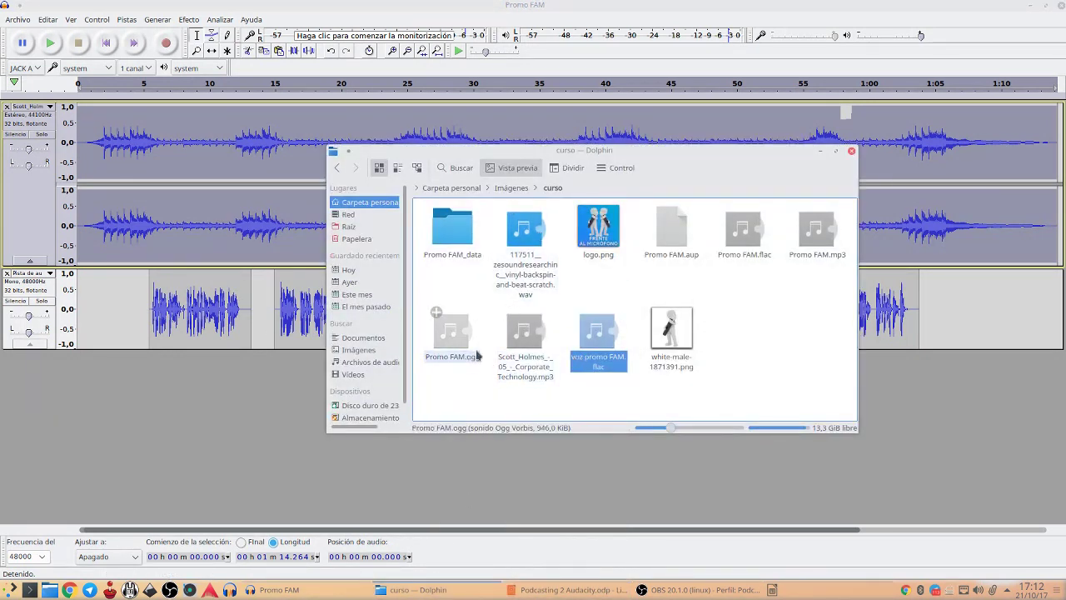
{"action": "left_click", "coordinate": [819, 242]}
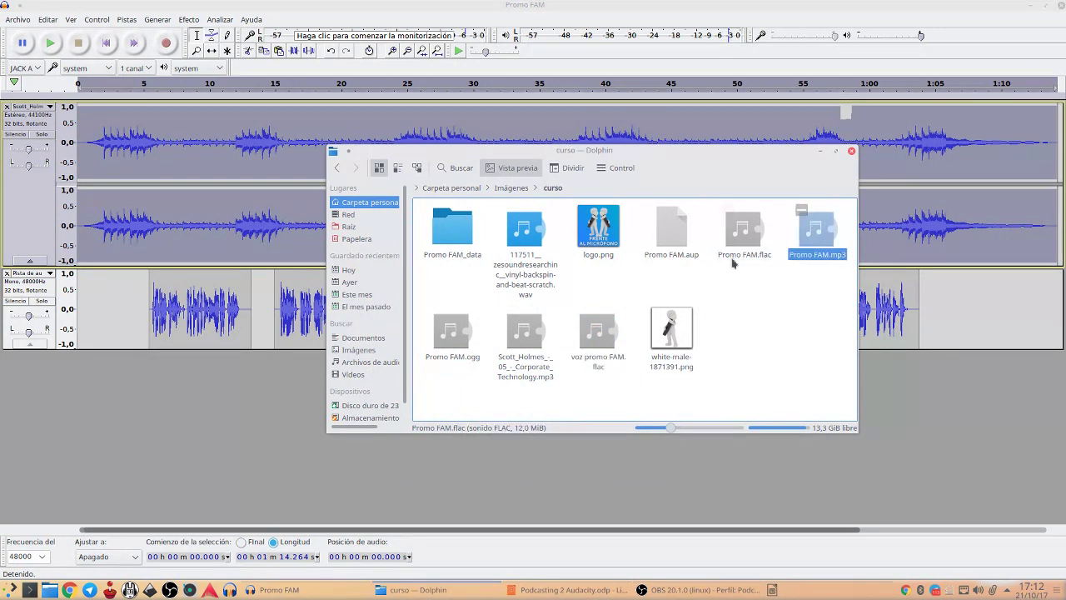
{"action": "left_click", "coordinate": [454, 333]}
{"action": "left_click", "coordinate": [816, 232]}
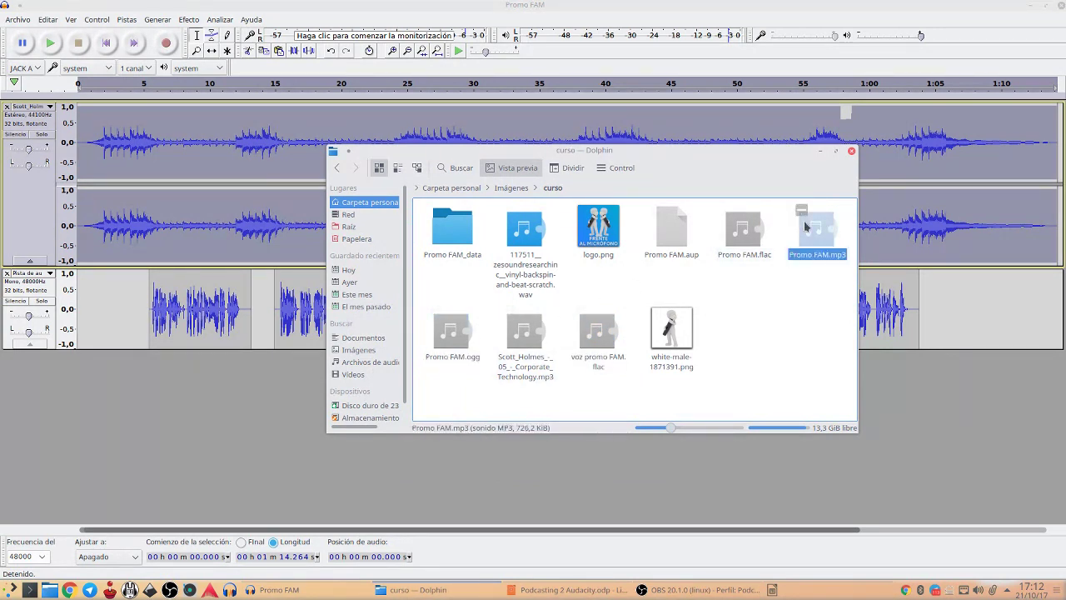
{"action": "left_click", "coordinate": [433, 344]}
{"action": "left_click", "coordinate": [817, 232]}
{"action": "left_click", "coordinate": [460, 354]}
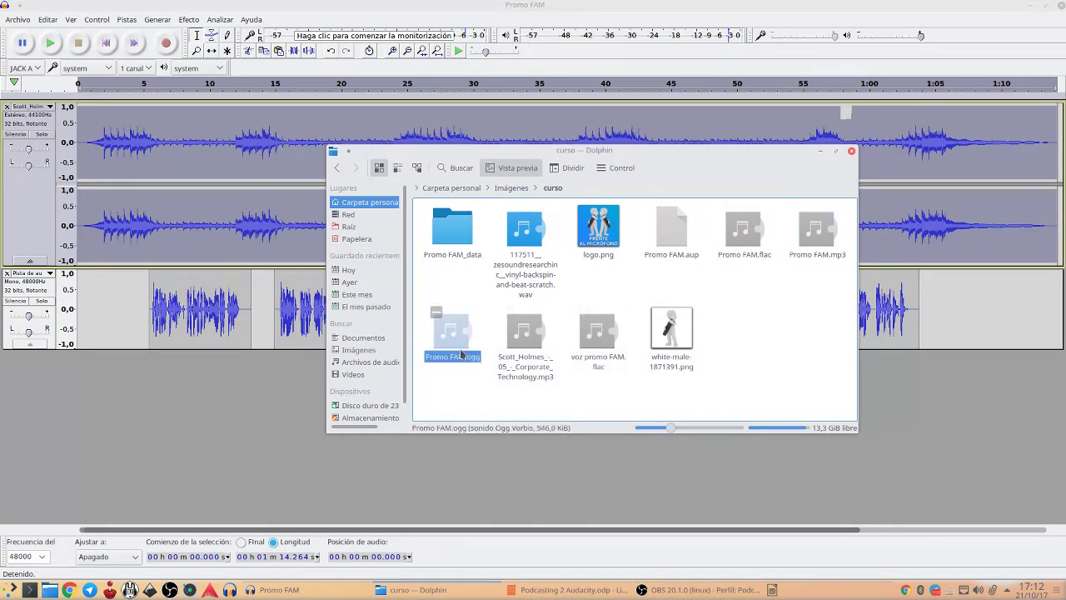
{"action": "left_click", "coordinate": [816, 233]}
{"action": "left_click", "coordinate": [458, 342]}
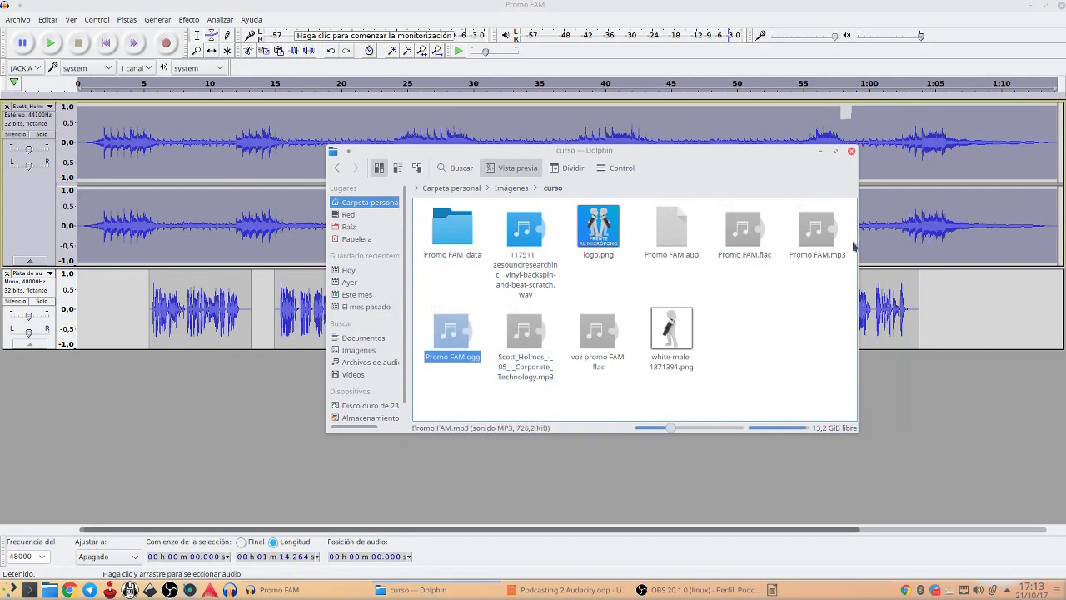
{"action": "left_click", "coordinate": [816, 229]}
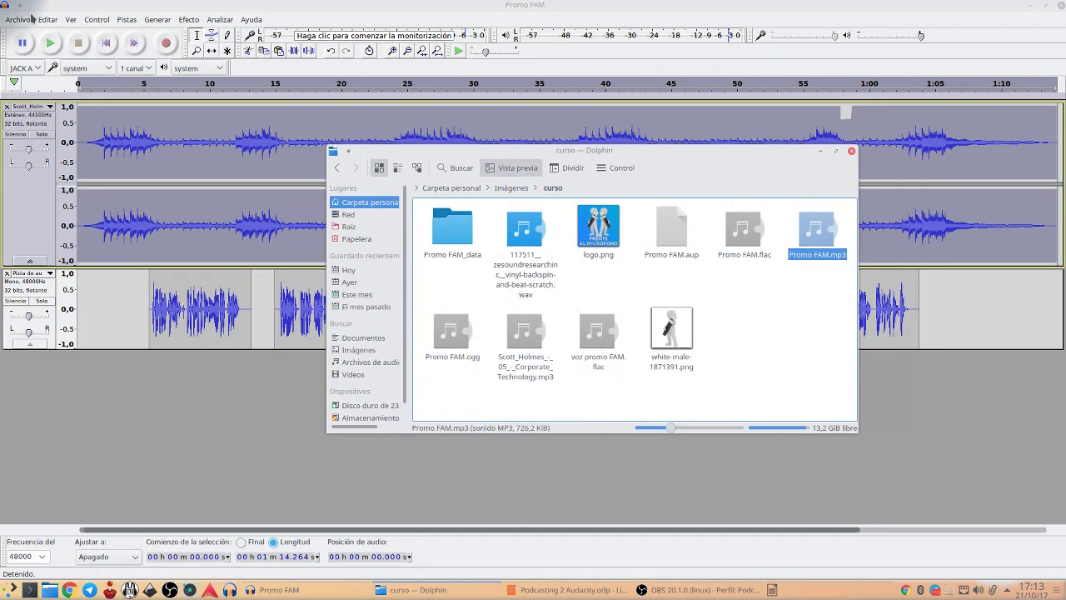
Step: Switch to the LibreOffice Impress presentation to show the slide about exporting audio and saving the project
{"action": "mouse_move", "coordinate": [2, 2]}
{"action": "left_click", "coordinate": [279, 443]}
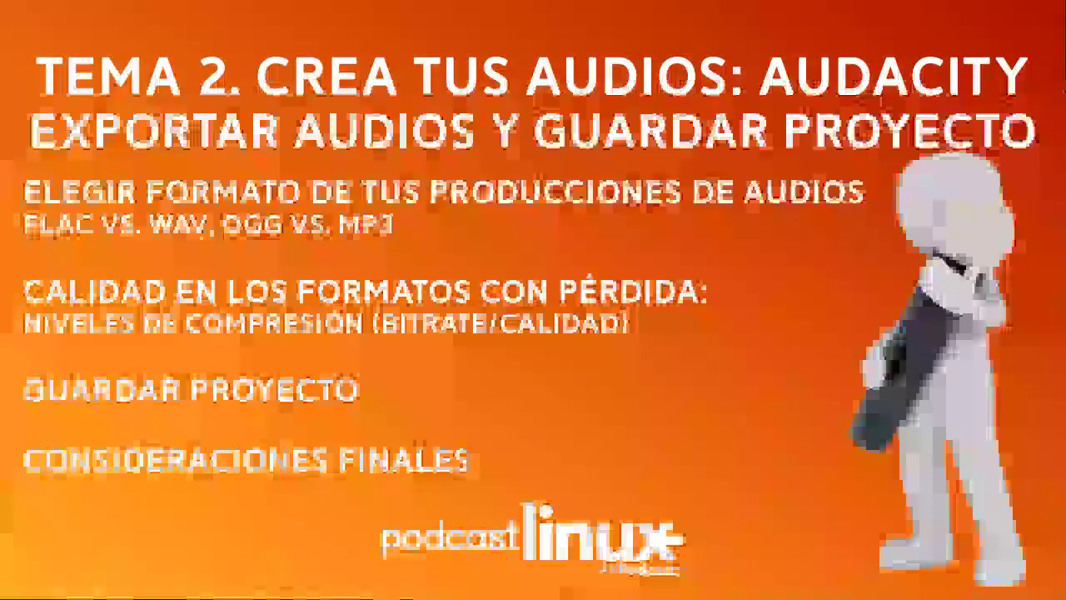